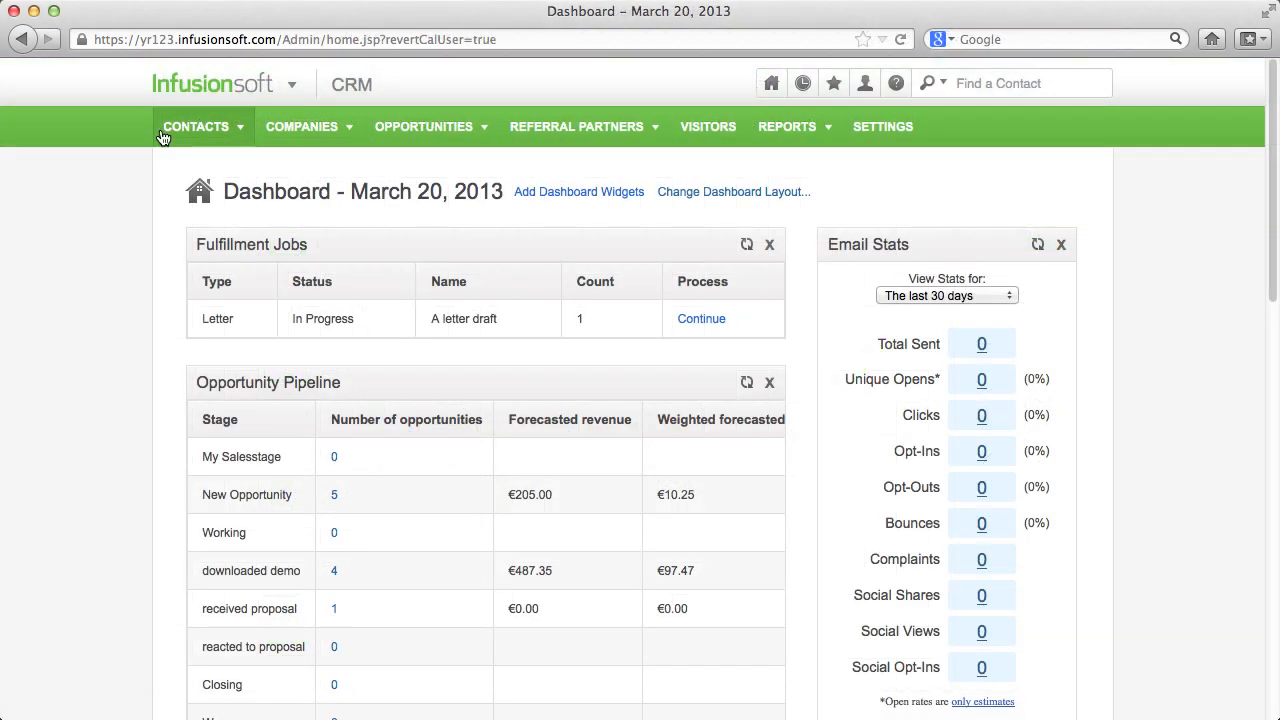
# - Create a new marketing campaign named "Crash Course Campaign"
pyautogui.moveTo(195, 93)
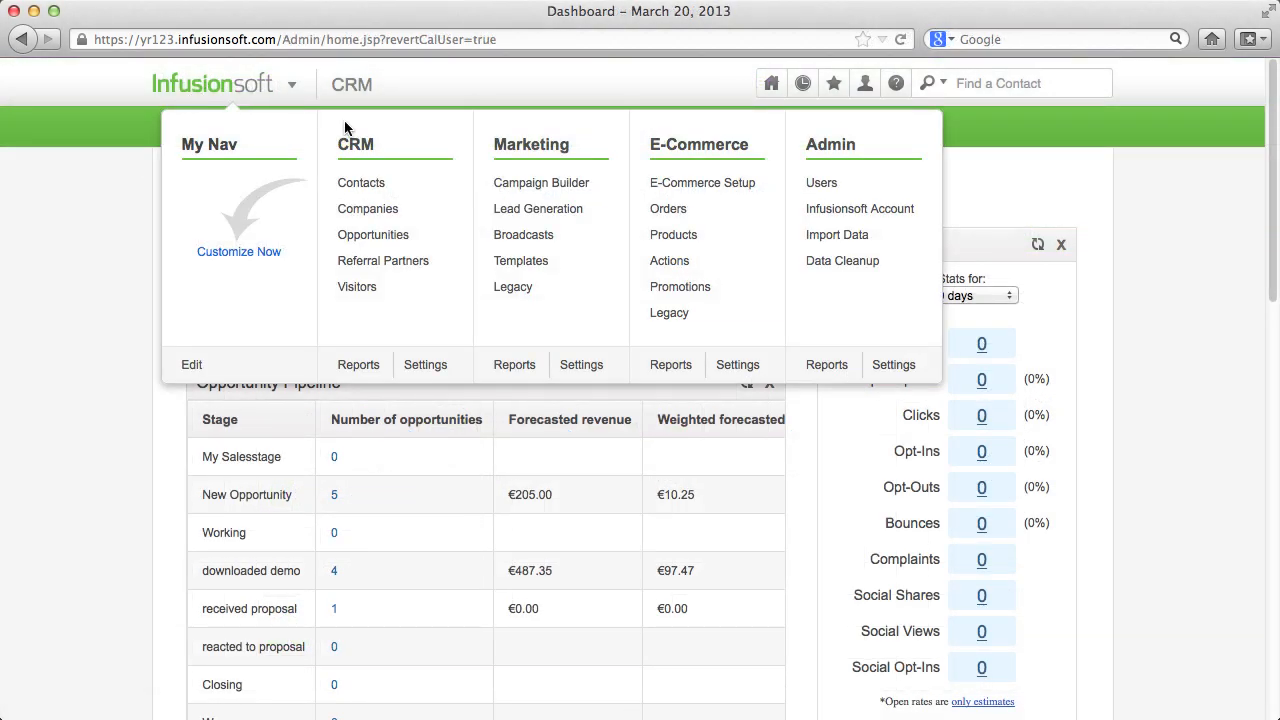
pyautogui.click(528, 188)
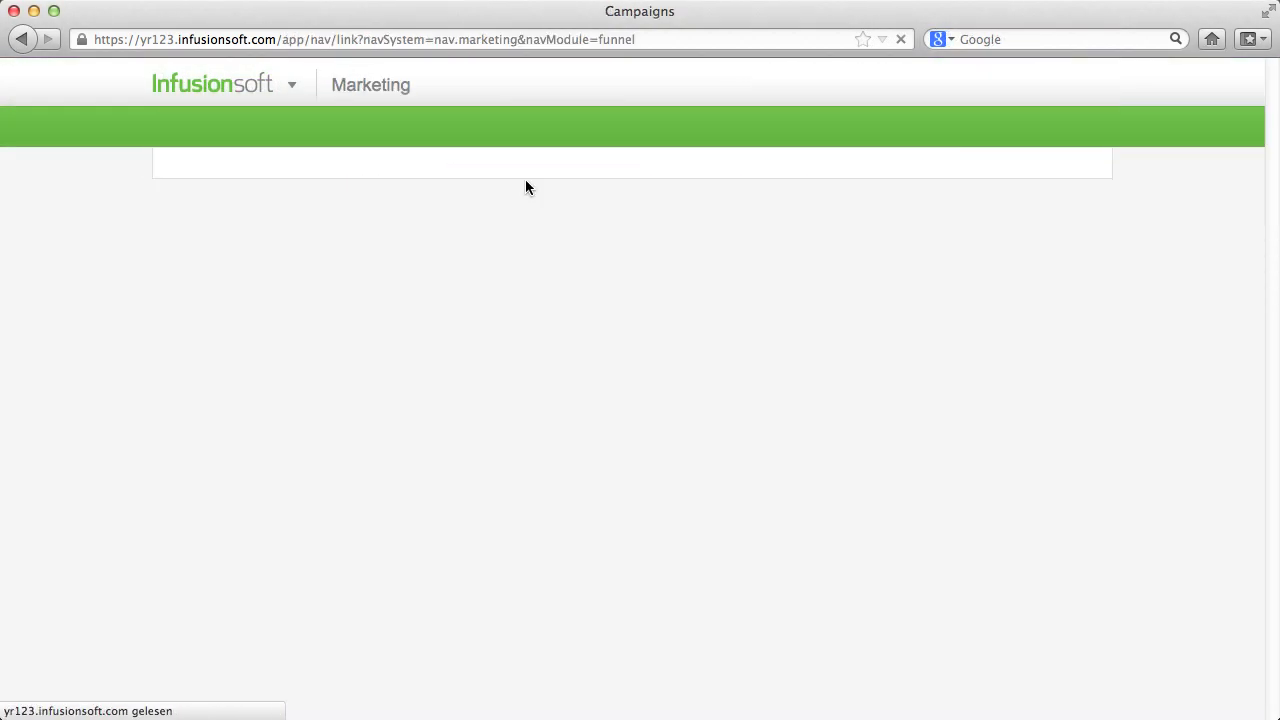
pyautogui.click(997, 197)
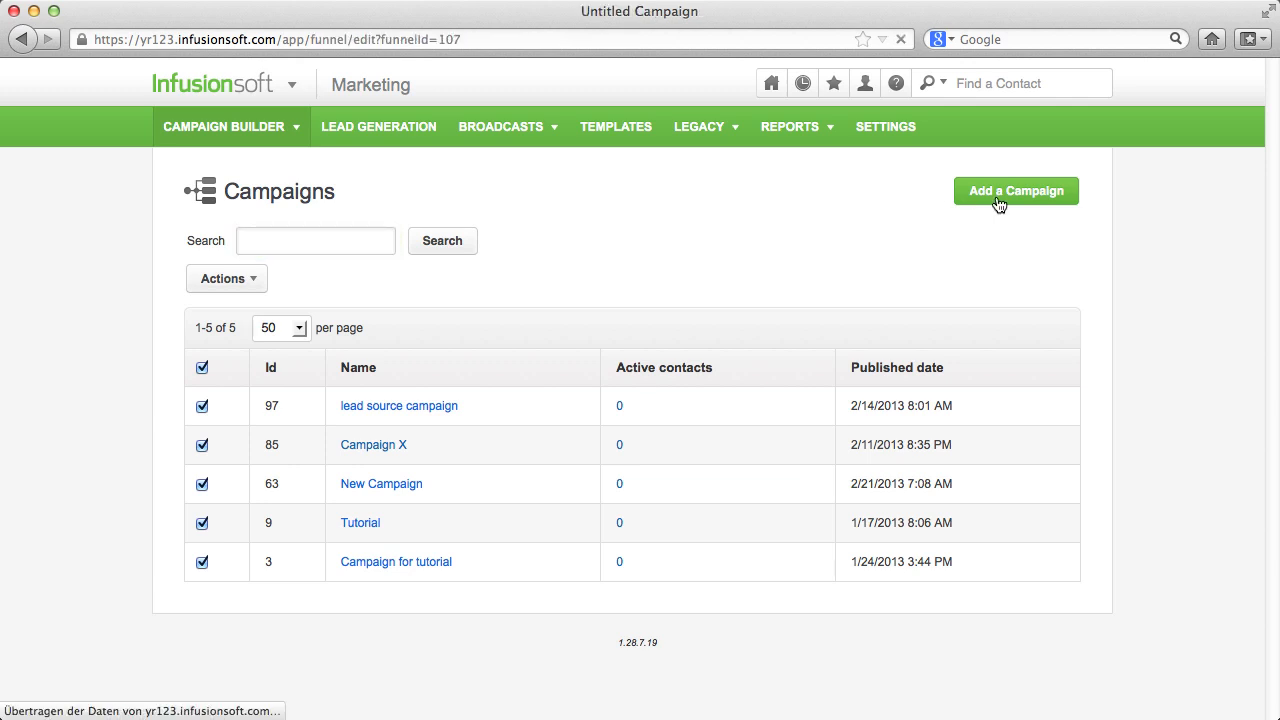
pyautogui.click(630, 343)
pyautogui.press('super+a')
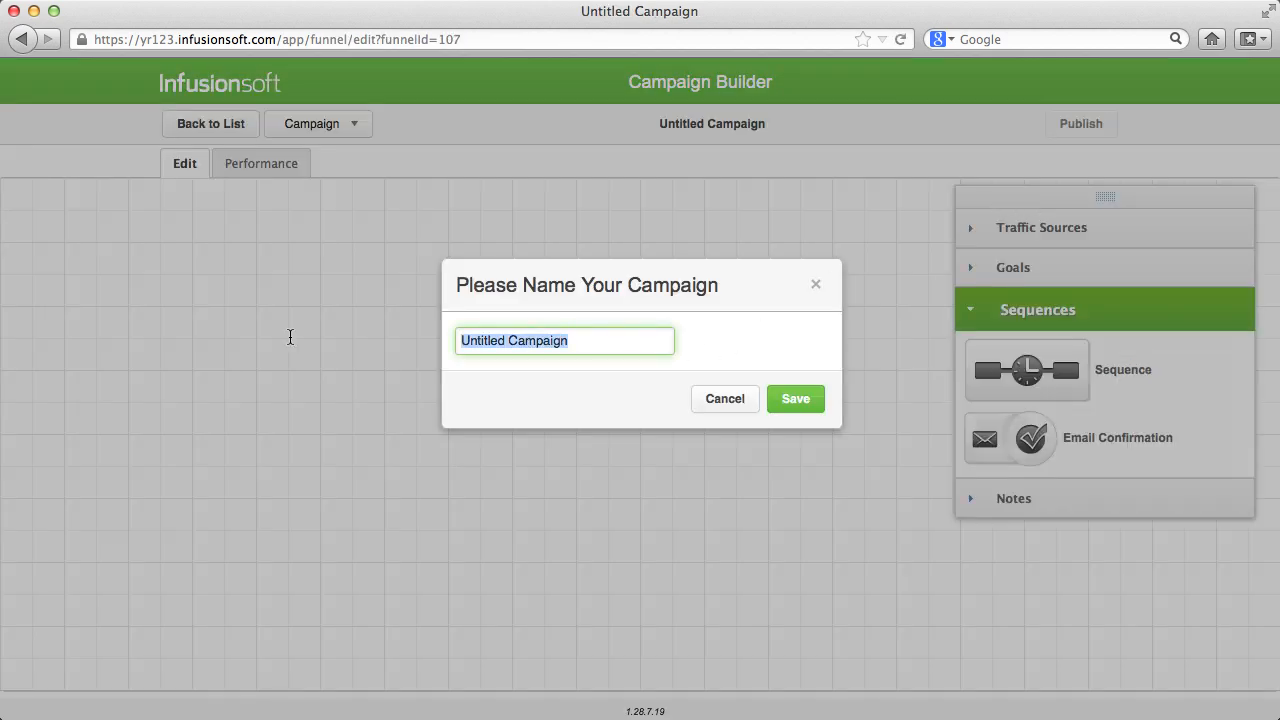
pyautogui.write('Crash Course Camp')
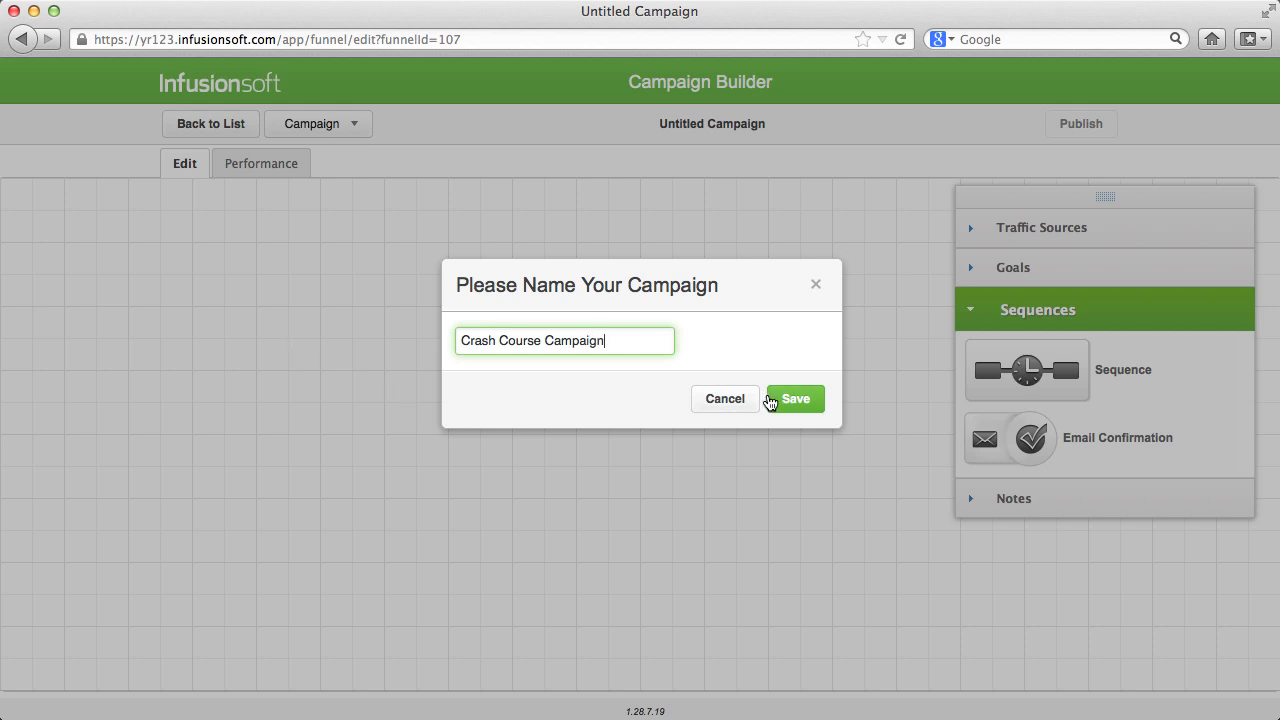
pyautogui.click(773, 400)
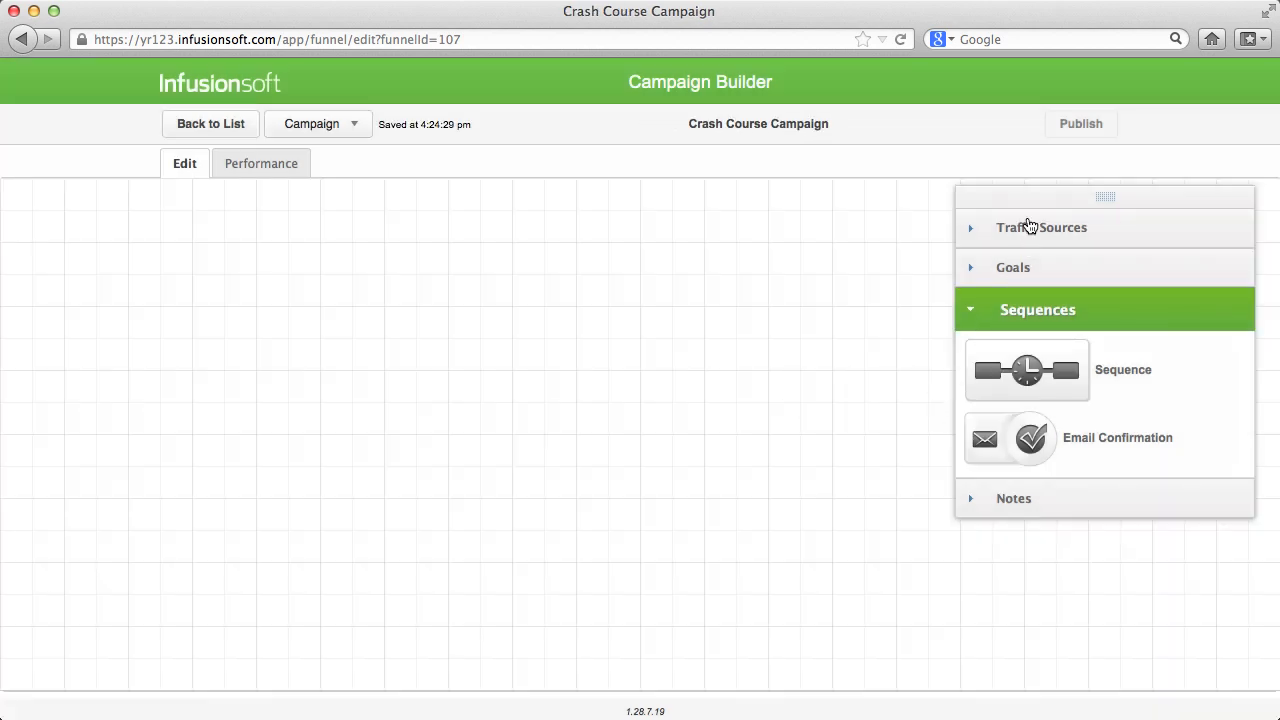
# - Place YouTube and Webinar traffic sources one above the other on the canvas, and a Sign up for newsletter goal beside them
pyautogui.click(1029, 222)
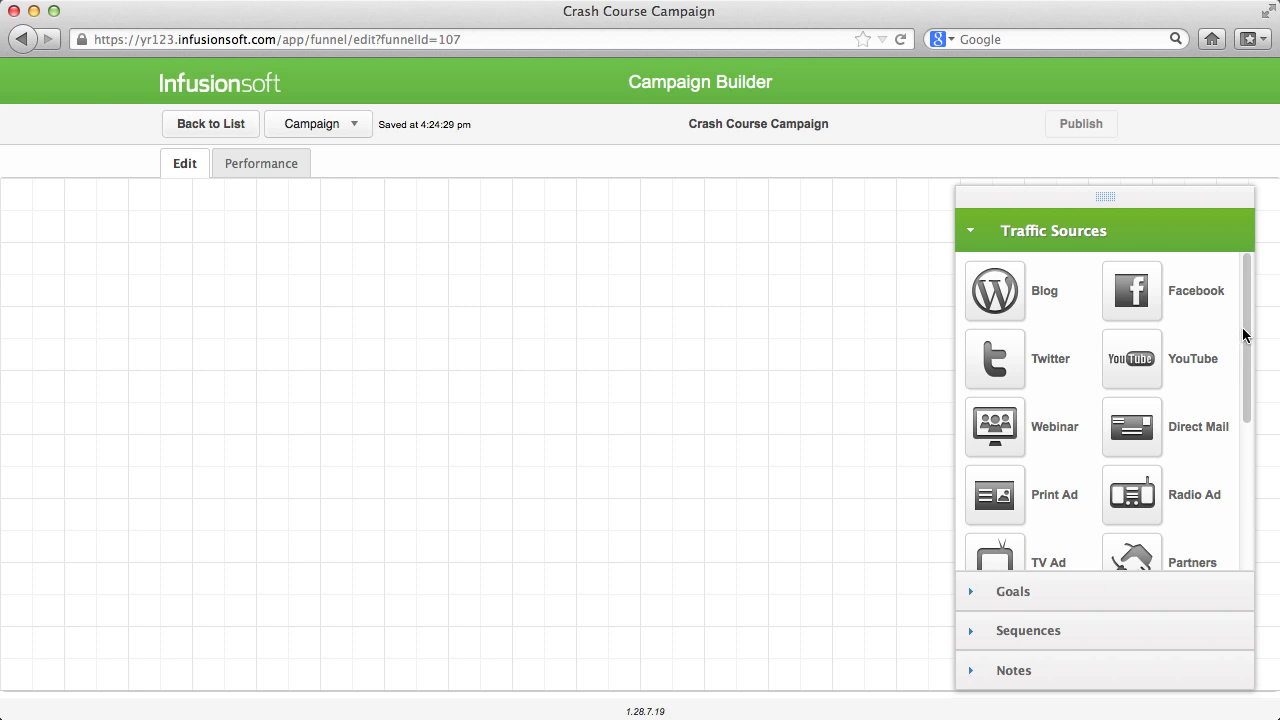
pyautogui.moveTo(1247, 332)
pyautogui.mouseDown()
pyautogui.moveTo(1257, 494)
pyautogui.moveTo(1246, 312)
pyautogui.mouseUp()
pyautogui.moveTo(1132, 357); pyautogui.dragTo(200, 328)
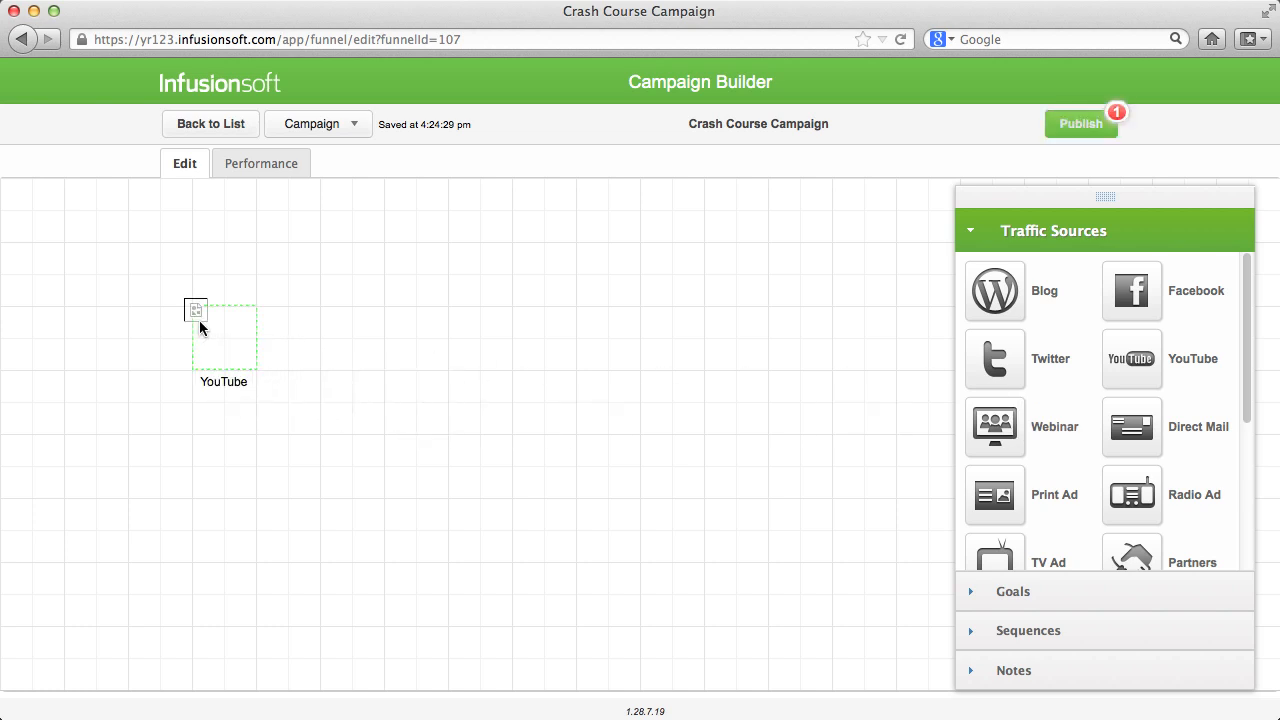
pyautogui.moveTo(985, 420); pyautogui.dragTo(194, 448)
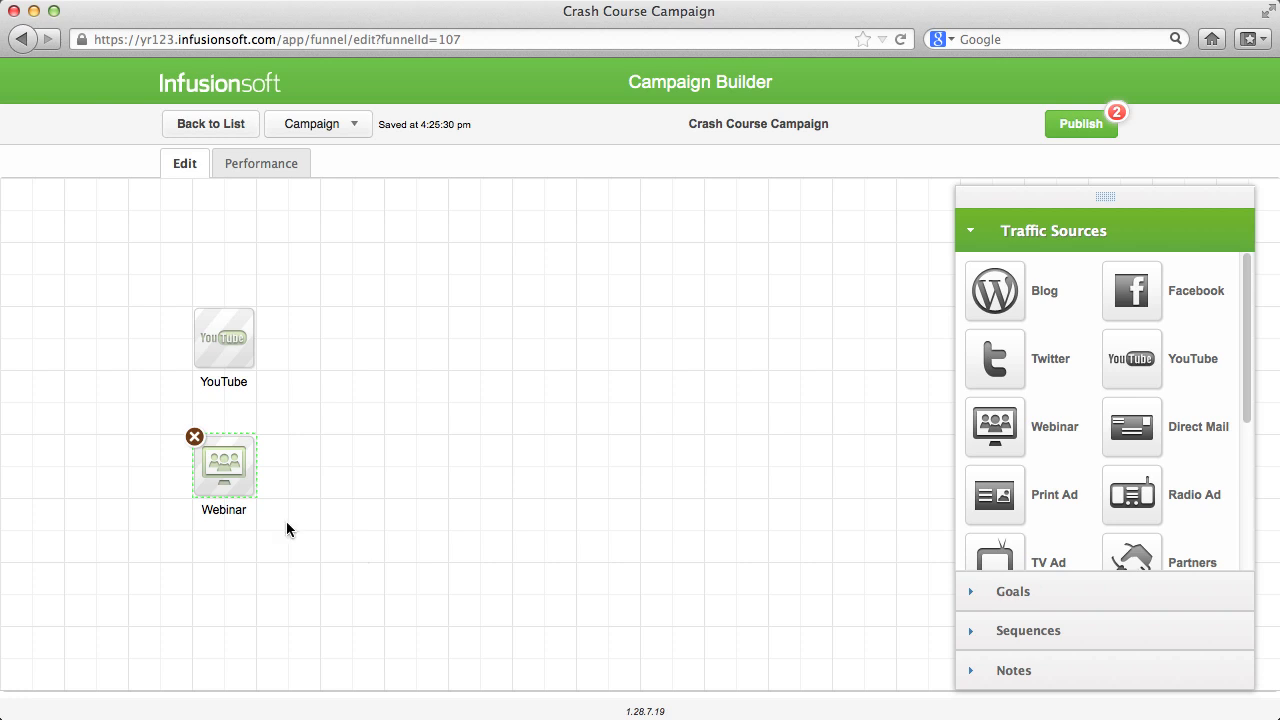
pyautogui.click(1028, 599)
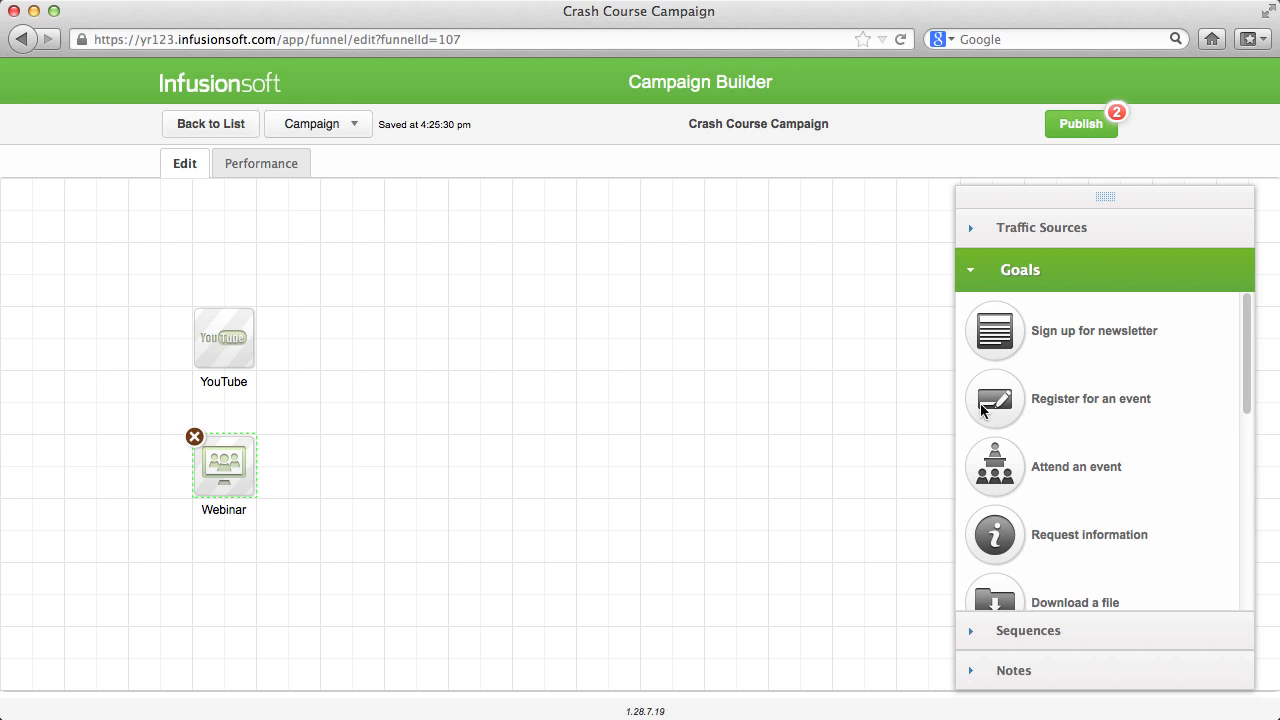
pyautogui.moveTo(1000, 340); pyautogui.dragTo(474, 371)
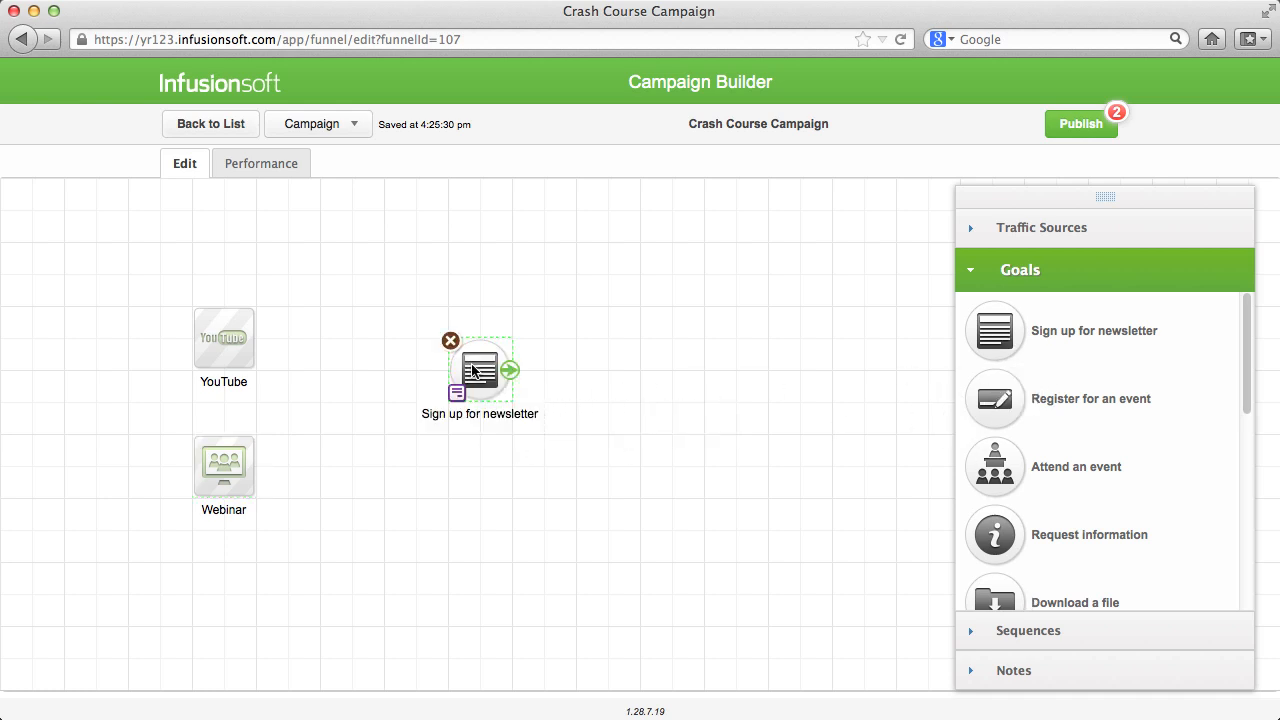
# - Try out Download a file and Purchase online goals below the newsletter goal and remove both again
pyautogui.scroll(-3, 1032, 466)
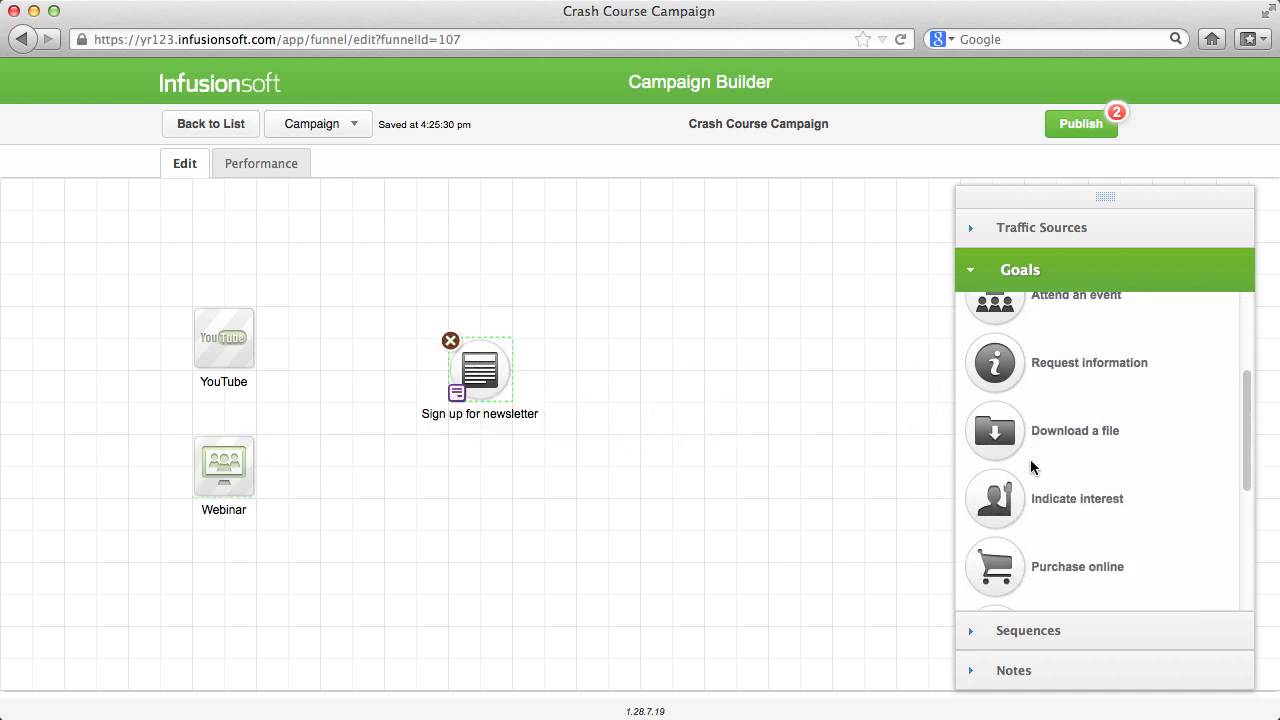
pyautogui.moveTo(996, 430); pyautogui.dragTo(476, 474)
pyautogui.scroll(-1, 1039, 475)
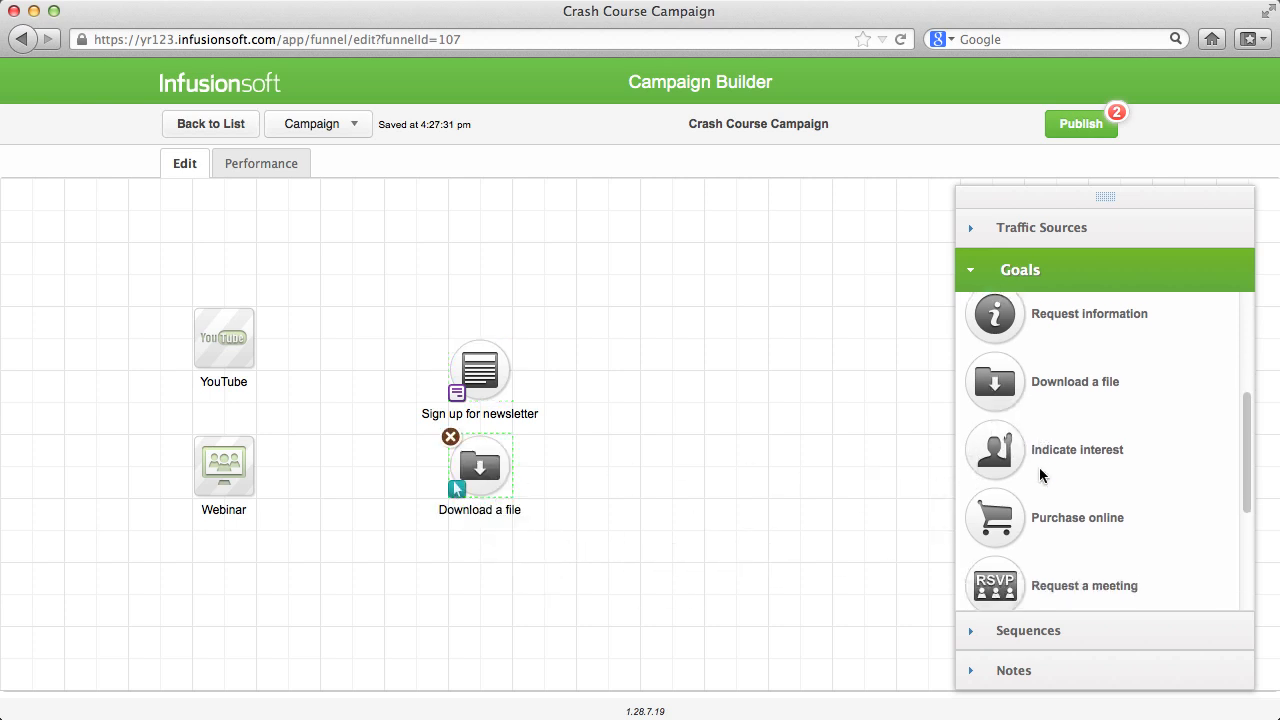
pyautogui.scroll(-2, 1039, 467)
pyautogui.moveTo(1003, 441); pyautogui.dragTo(487, 550)
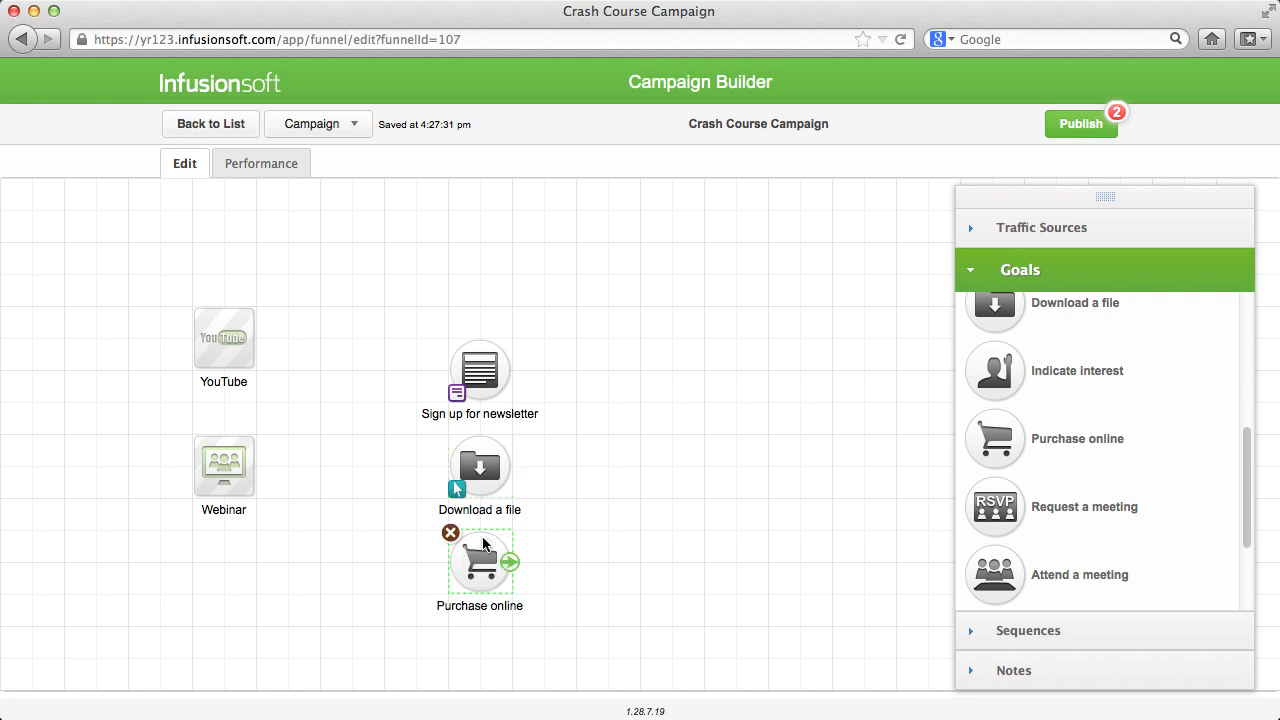
pyautogui.click(838, 533)
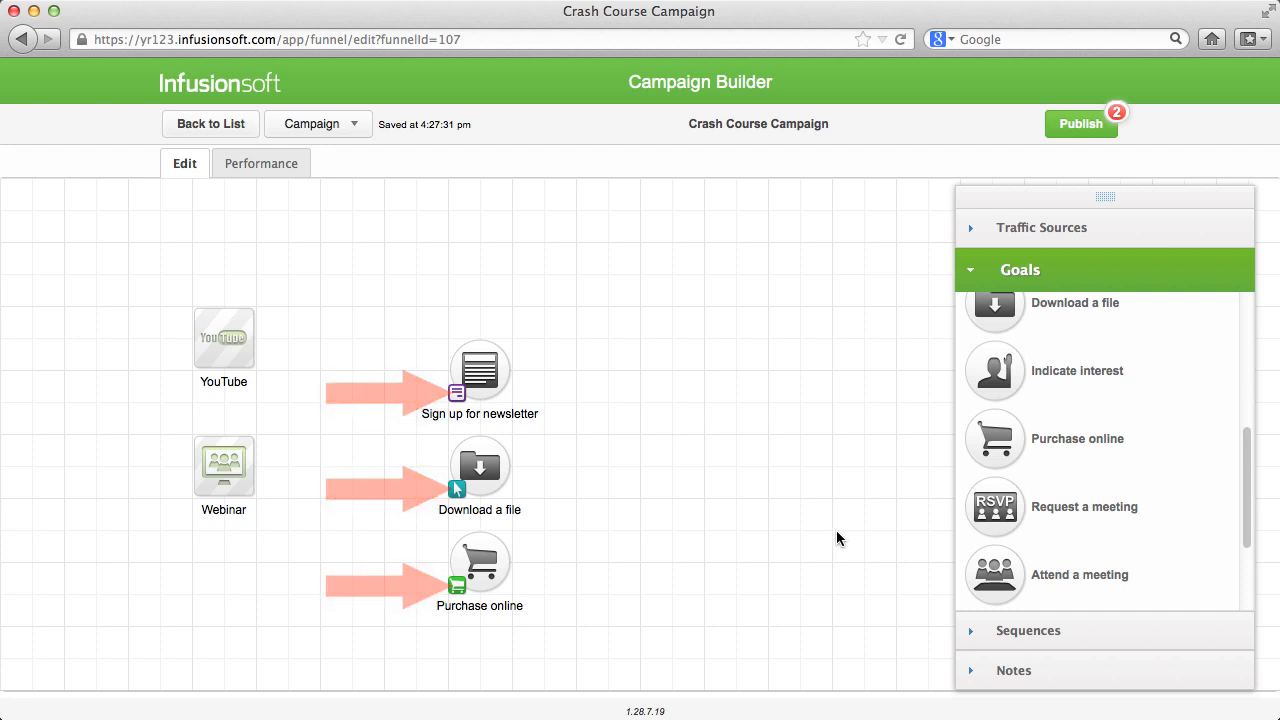
pyautogui.click(452, 441)
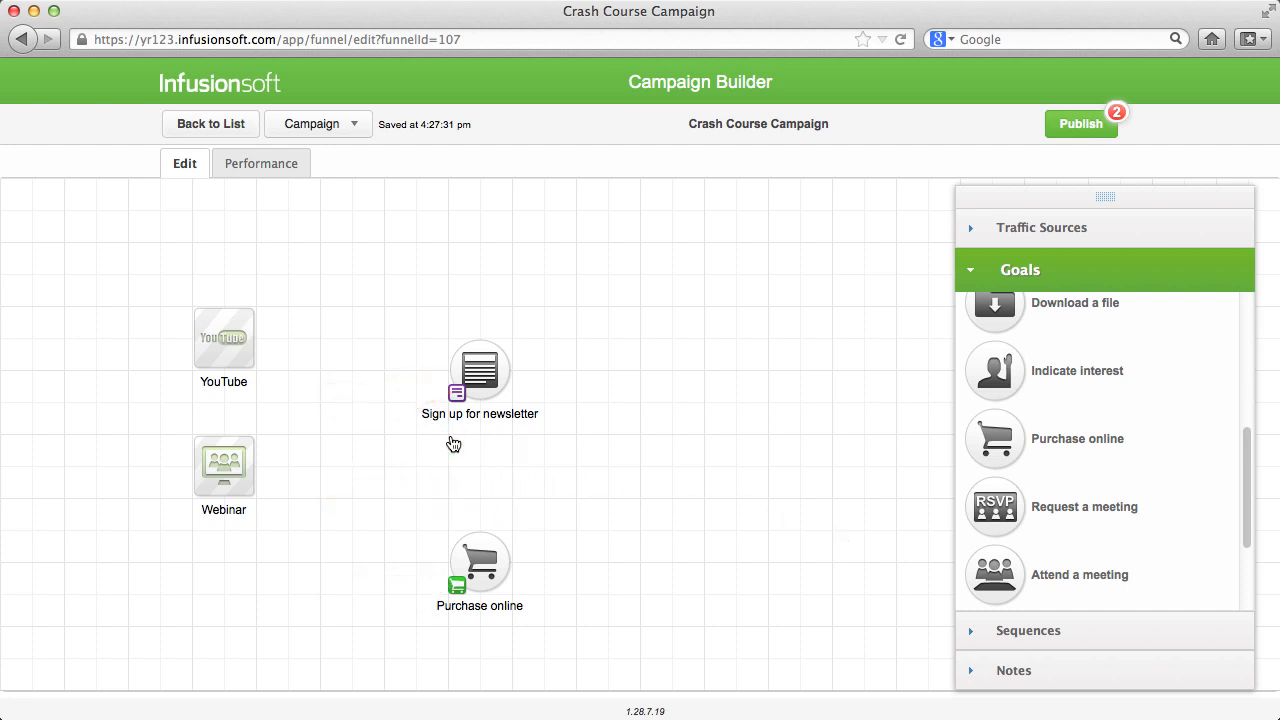
pyautogui.click(454, 530)
# - Connect the YouTube and Webinar sources to the newsletter goal and save that goal as achieved when a contact submits a web form
pyautogui.moveTo(250, 338); pyautogui.dragTo(474, 370)
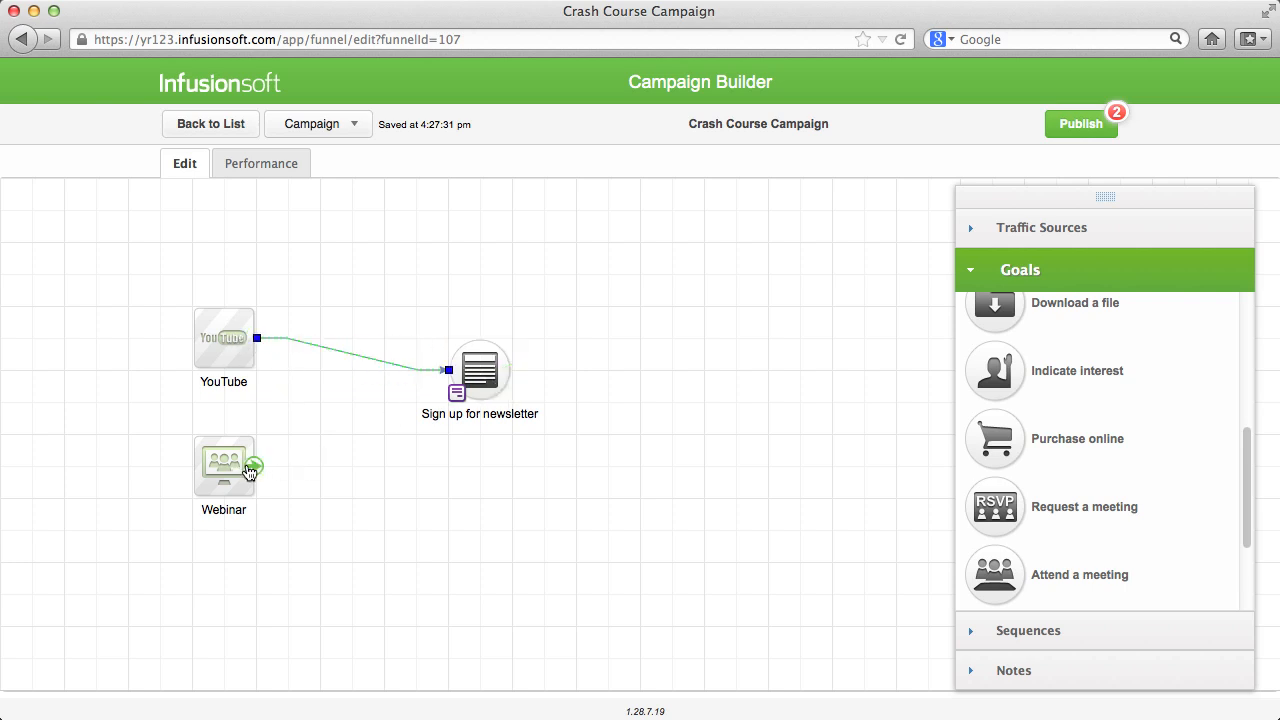
pyautogui.moveTo(252, 466); pyautogui.dragTo(468, 374)
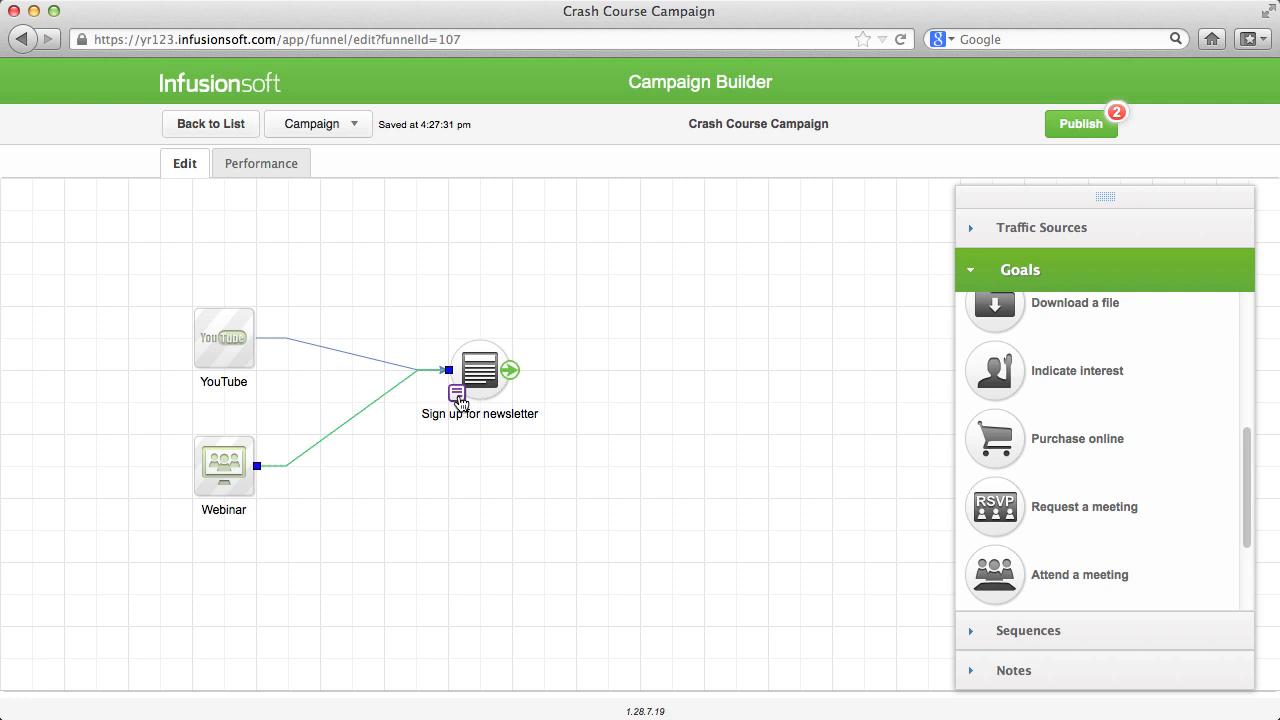
pyautogui.click(459, 400)
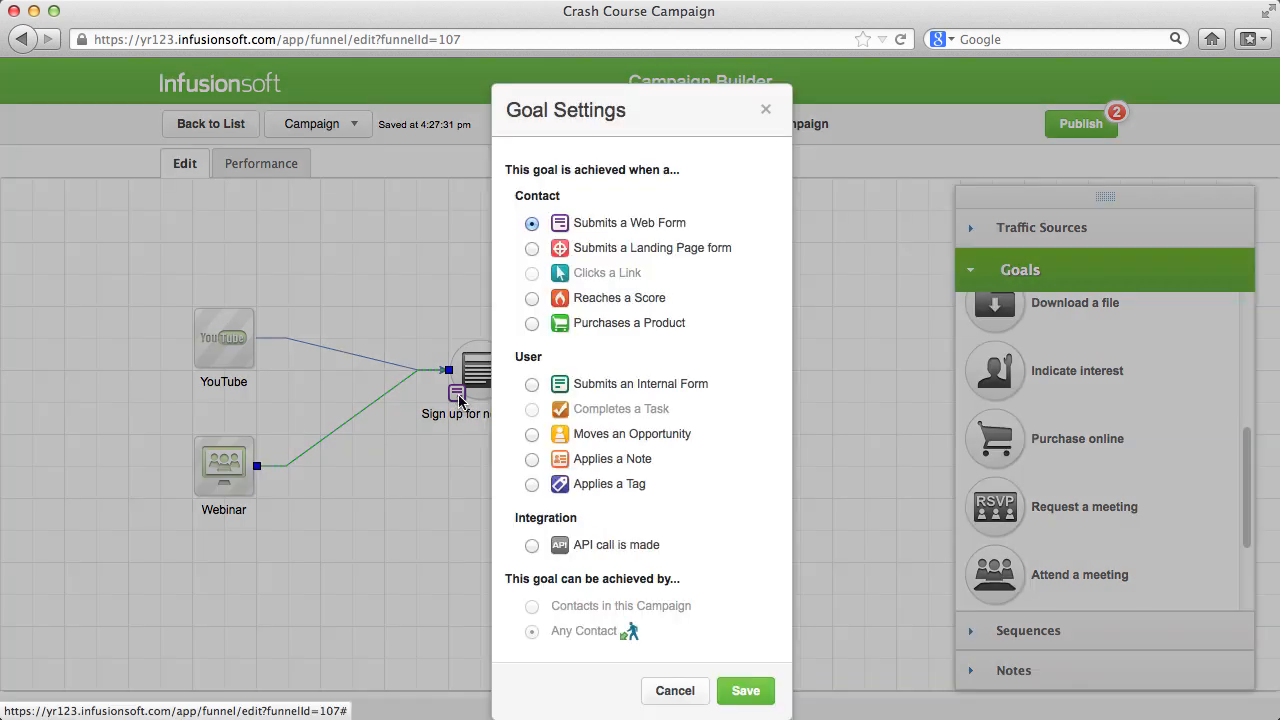
pyautogui.click(745, 691)
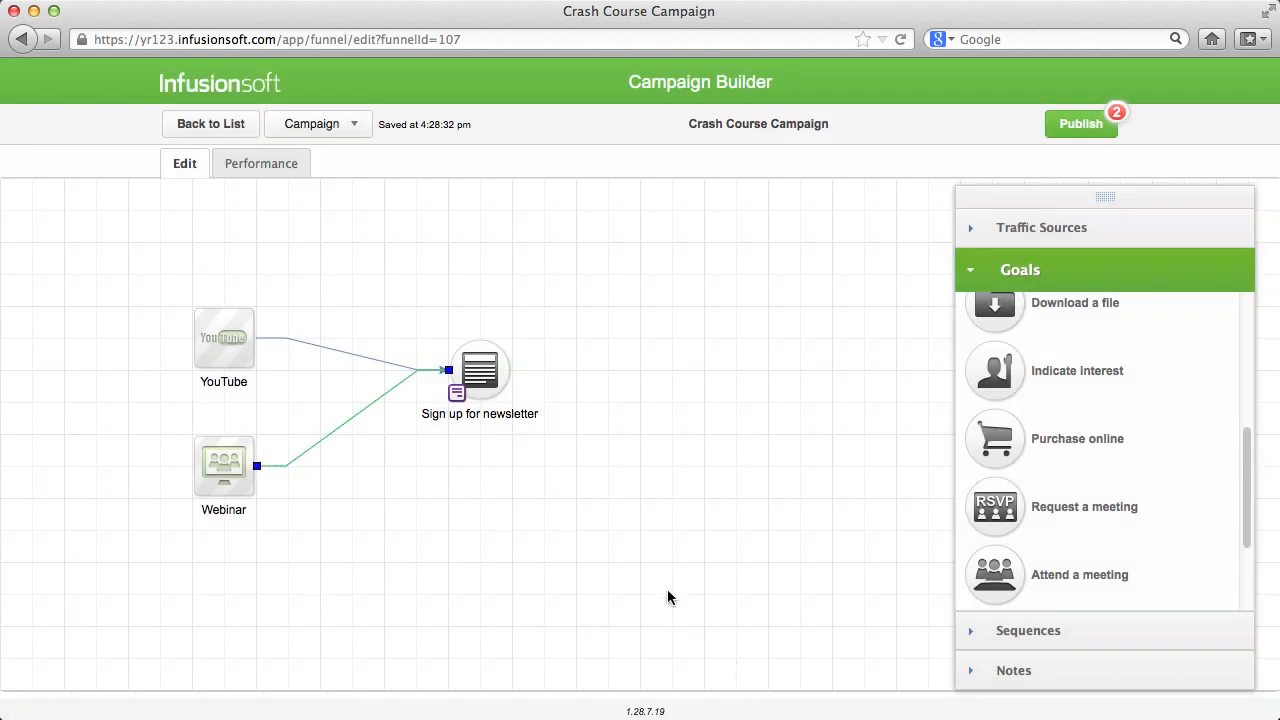
# - Open the newsletter goal's web form and show the Last Name in its name field
pyautogui.doubleClick(481, 374)
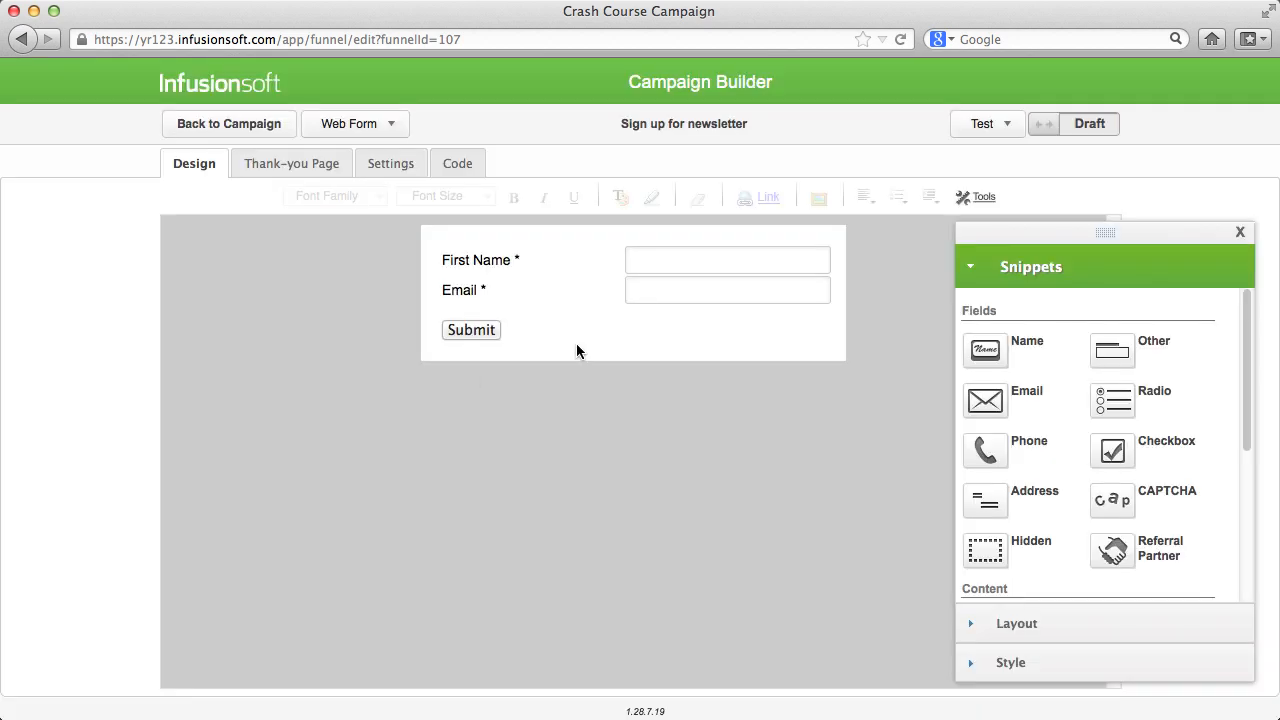
pyautogui.moveTo(501, 260)
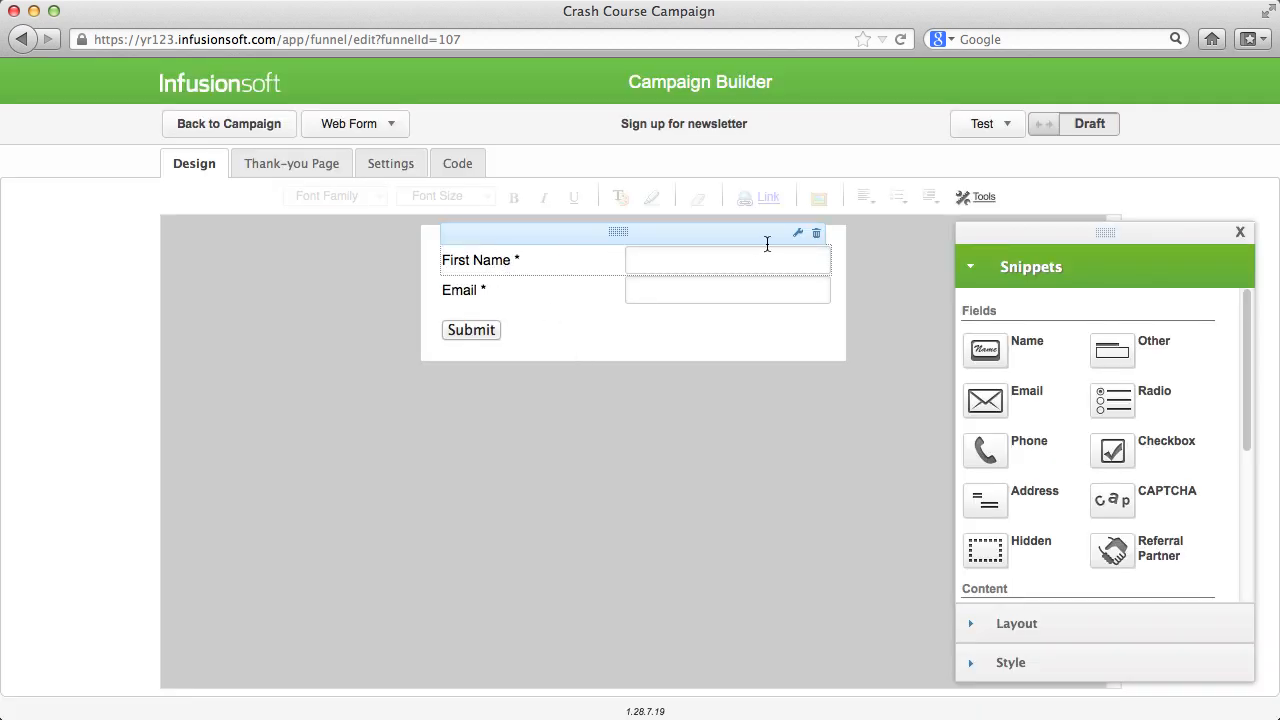
pyautogui.click(797, 233)
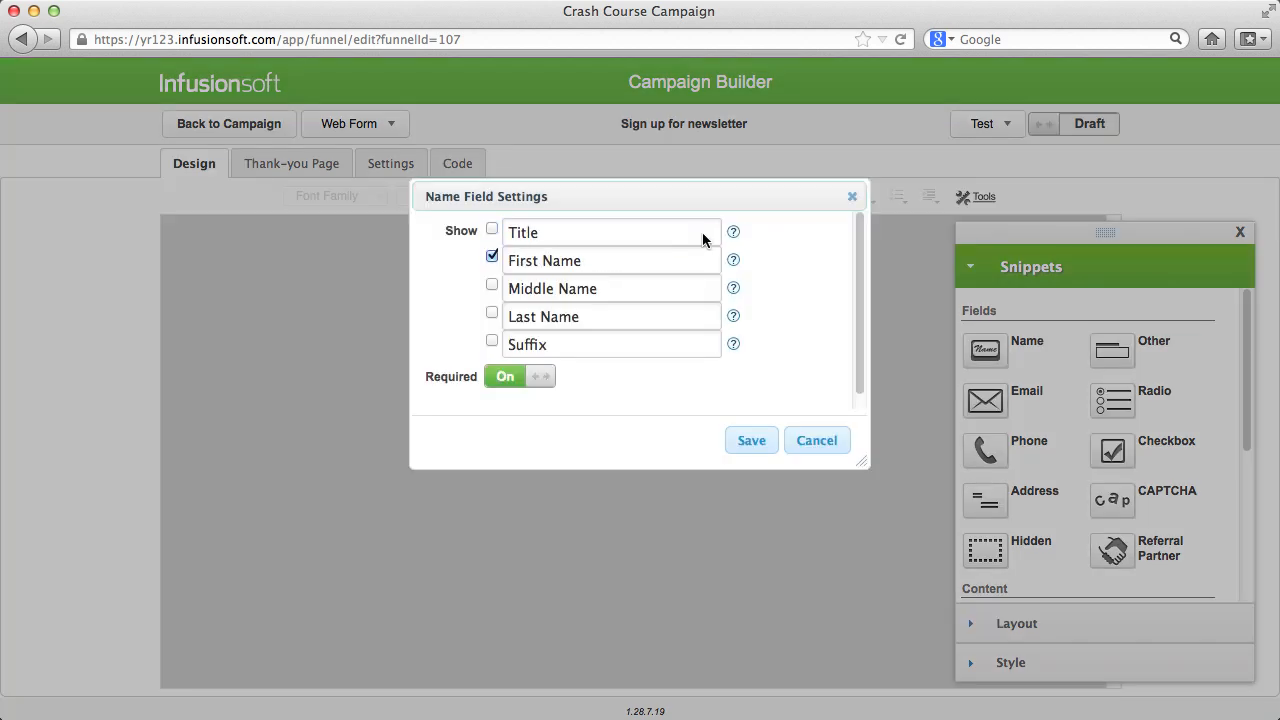
pyautogui.click(492, 312)
pyautogui.click(750, 441)
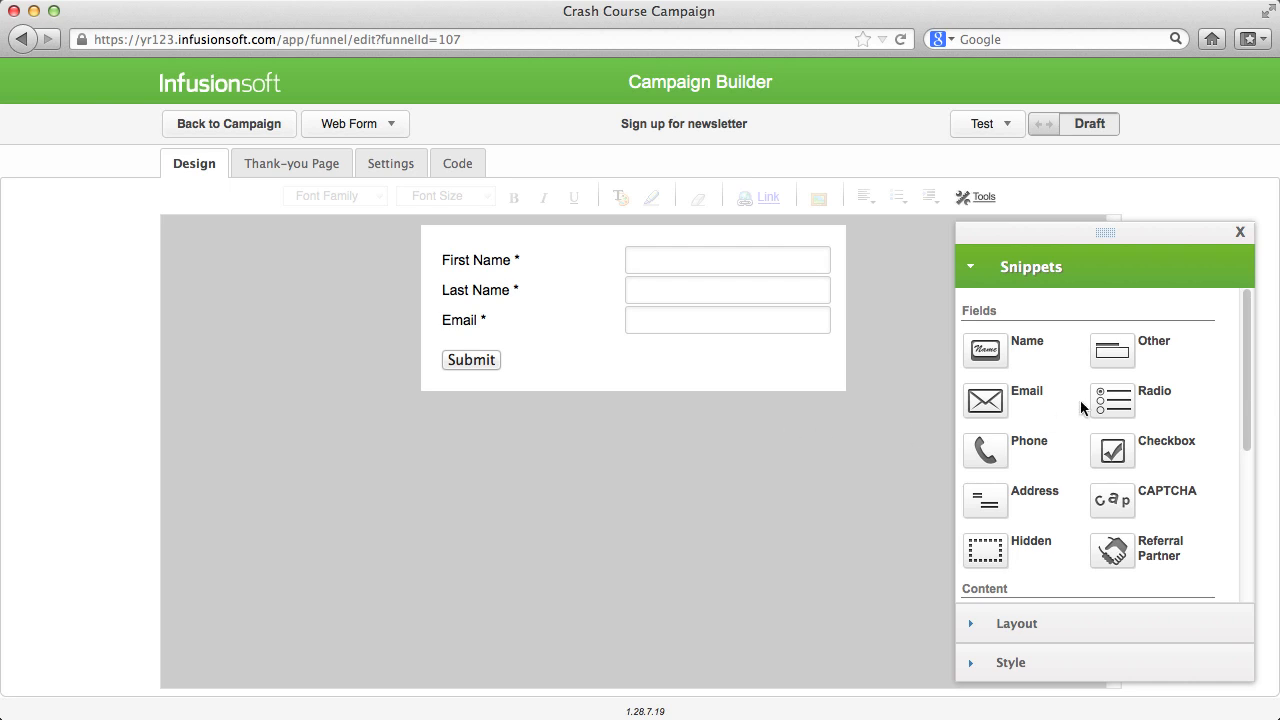
# - Add a radio field above the form's Submit button, labelled "Color" with the options "red" and "blue"
pyautogui.moveTo(1116, 405); pyautogui.dragTo(728, 354)
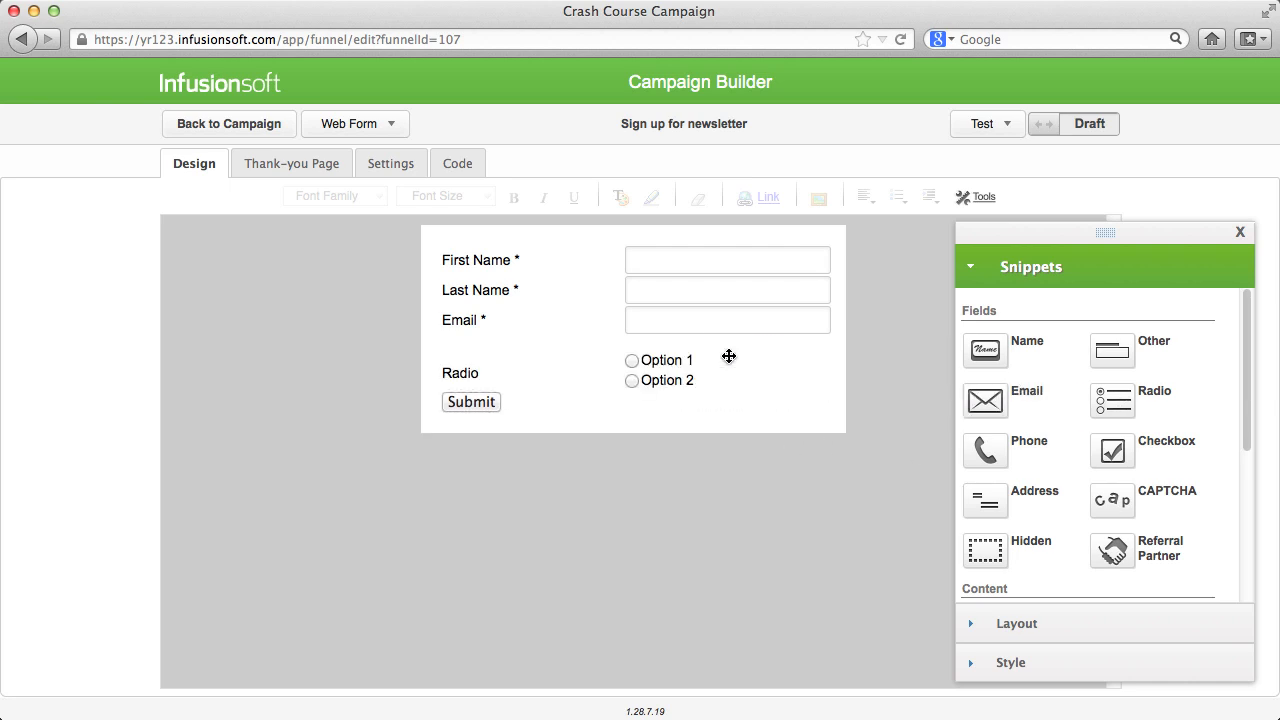
pyautogui.click(657, 368)
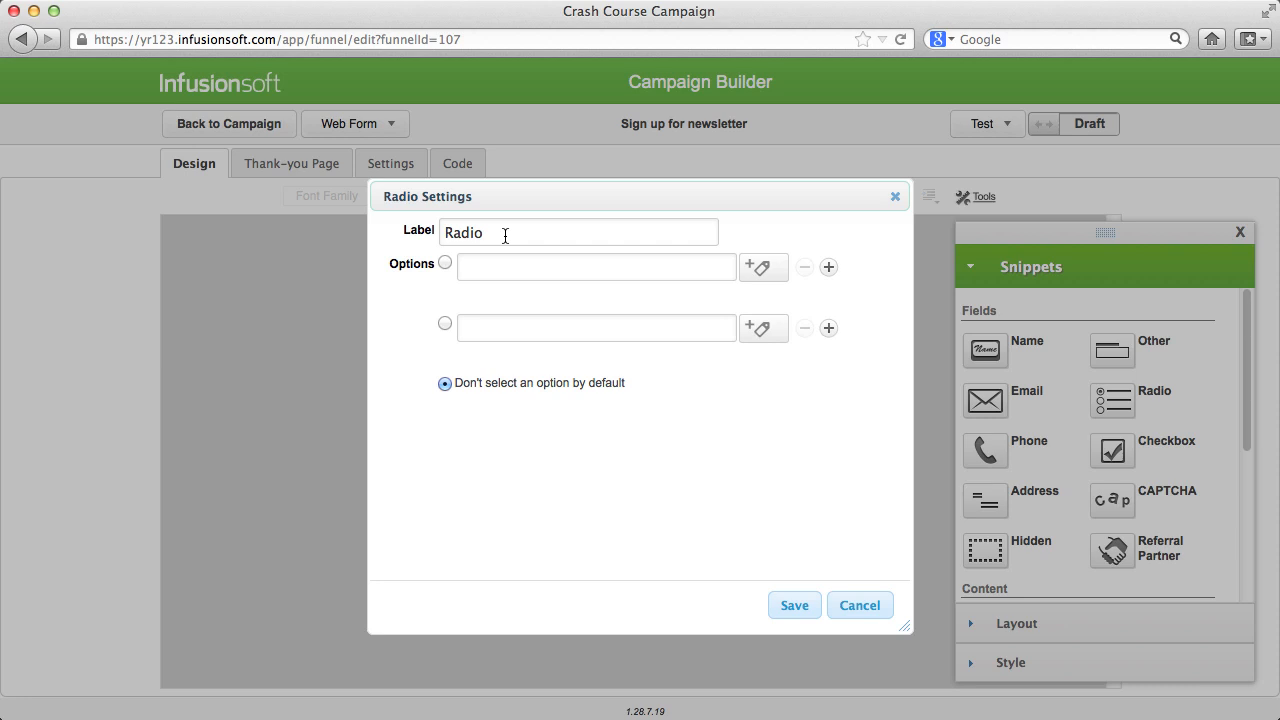
pyautogui.moveTo(504, 232); pyautogui.dragTo(401, 226)
pyautogui.write('Color')
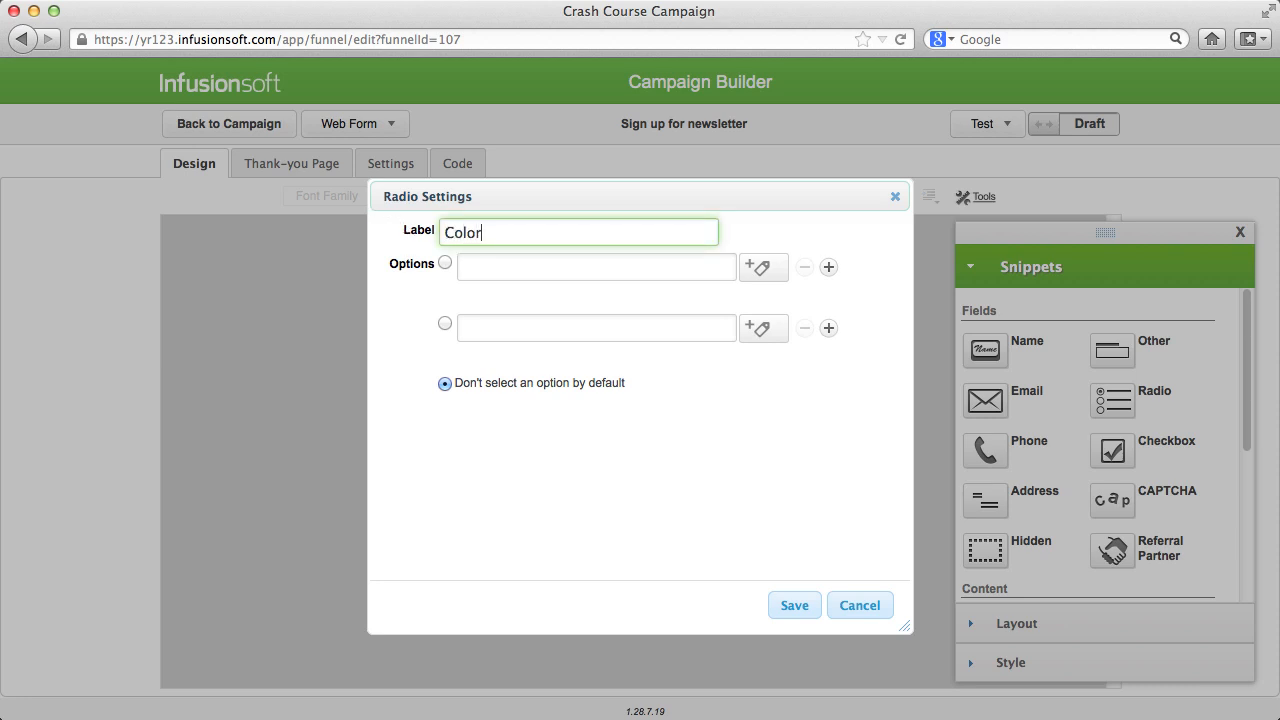
pyautogui.click(480, 264)
pyautogui.write('red')
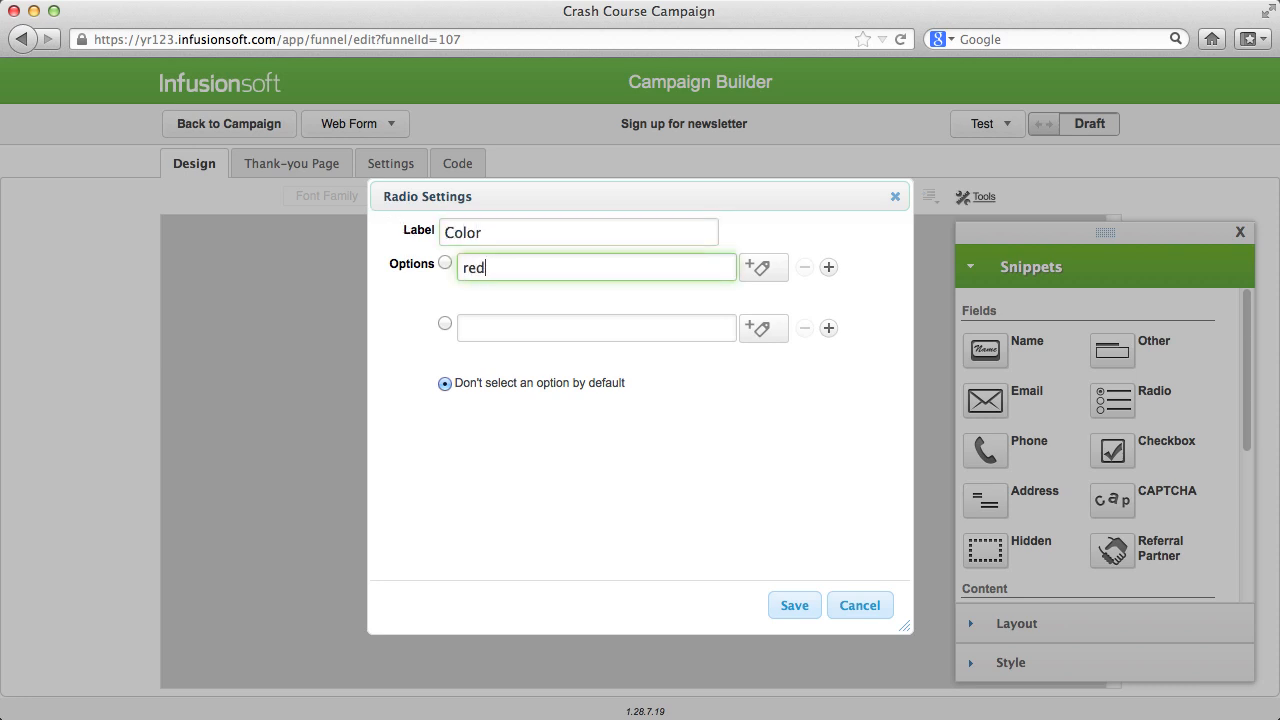
pyautogui.press('Tab')
pyautogui.click(546, 324)
pyautogui.write('blue')
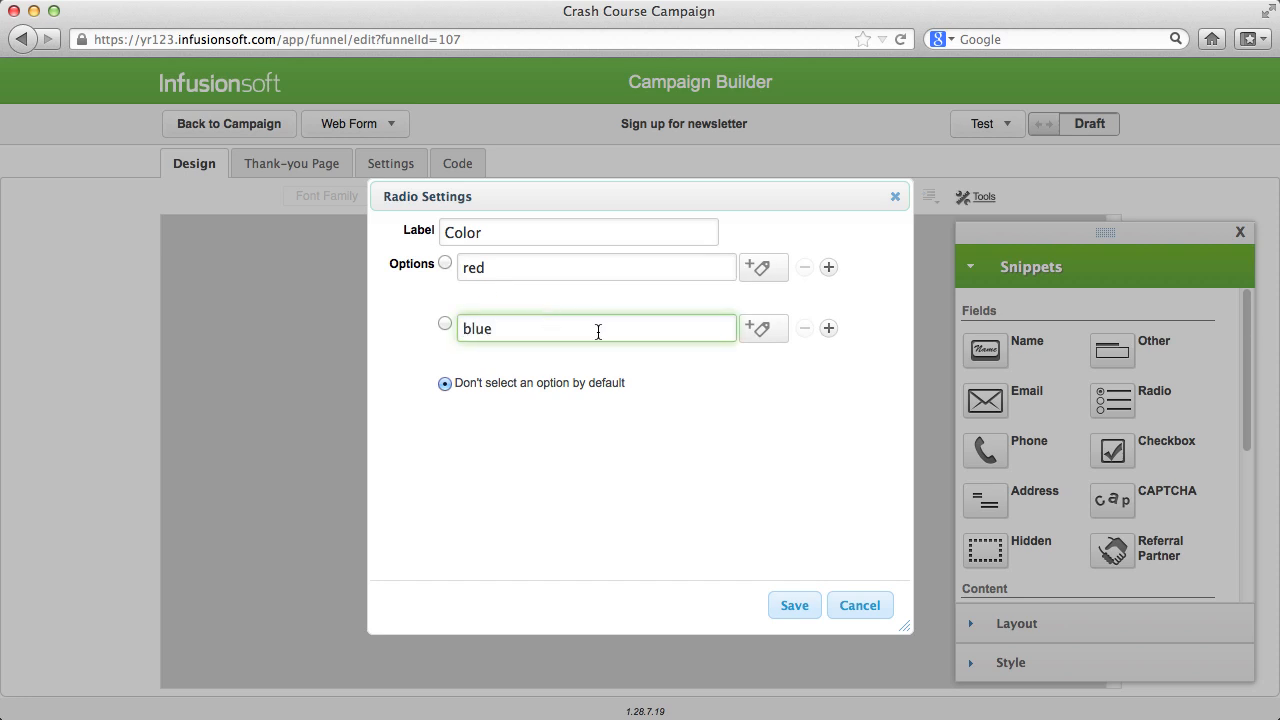
# - Assign the tag "Colors -> likes red" to the red option and "Colors -> likes blue" to the blue option, and save the radio settings
pyautogui.click(763, 268)
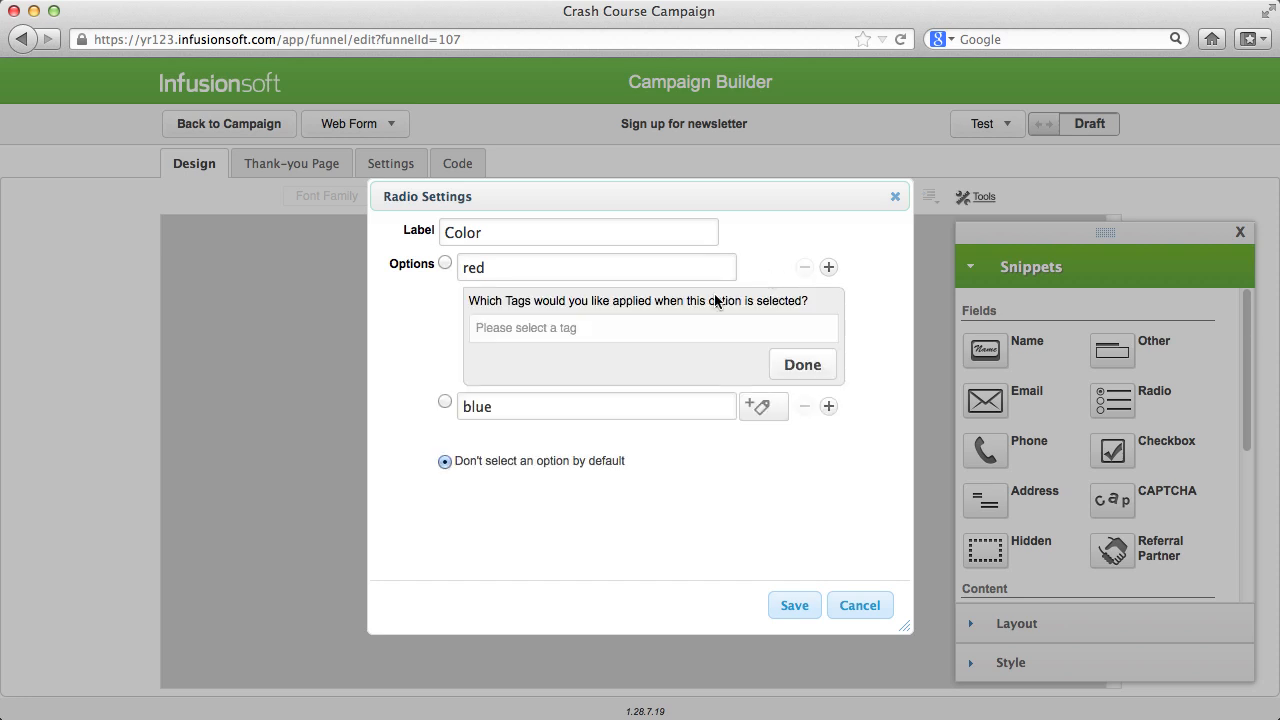
pyautogui.click(678, 323)
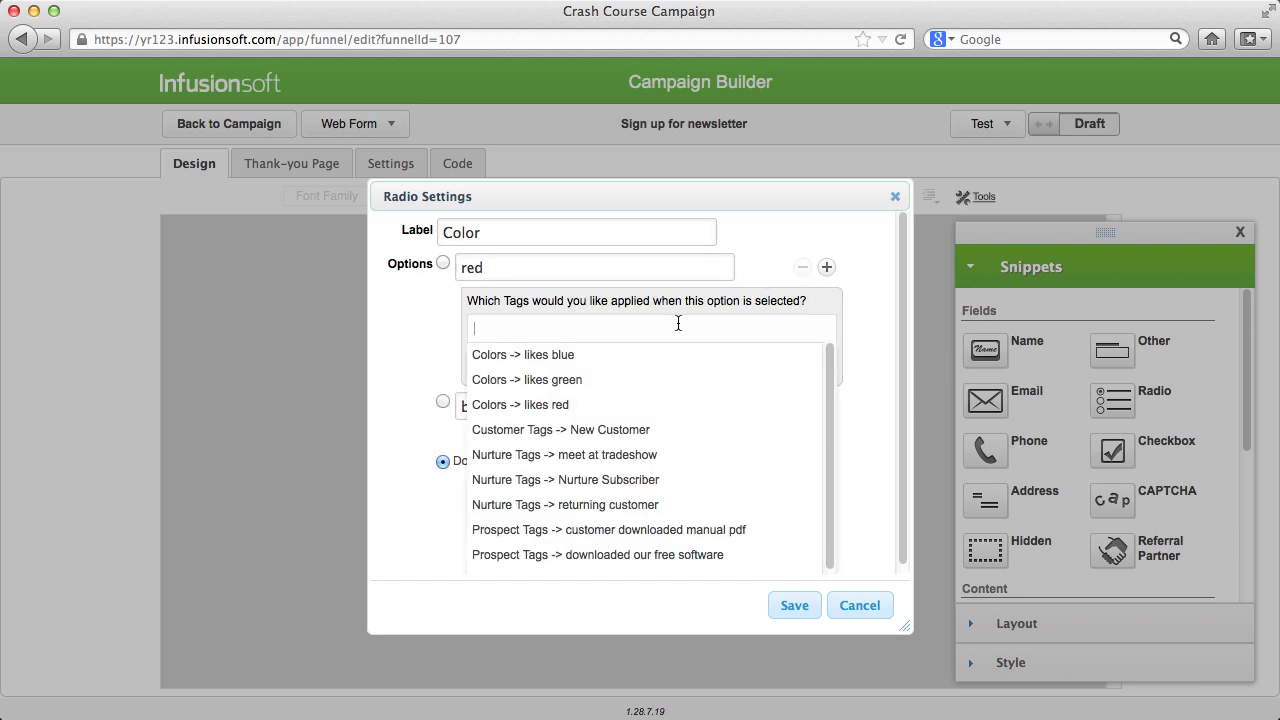
pyautogui.click(645, 406)
pyautogui.click(758, 406)
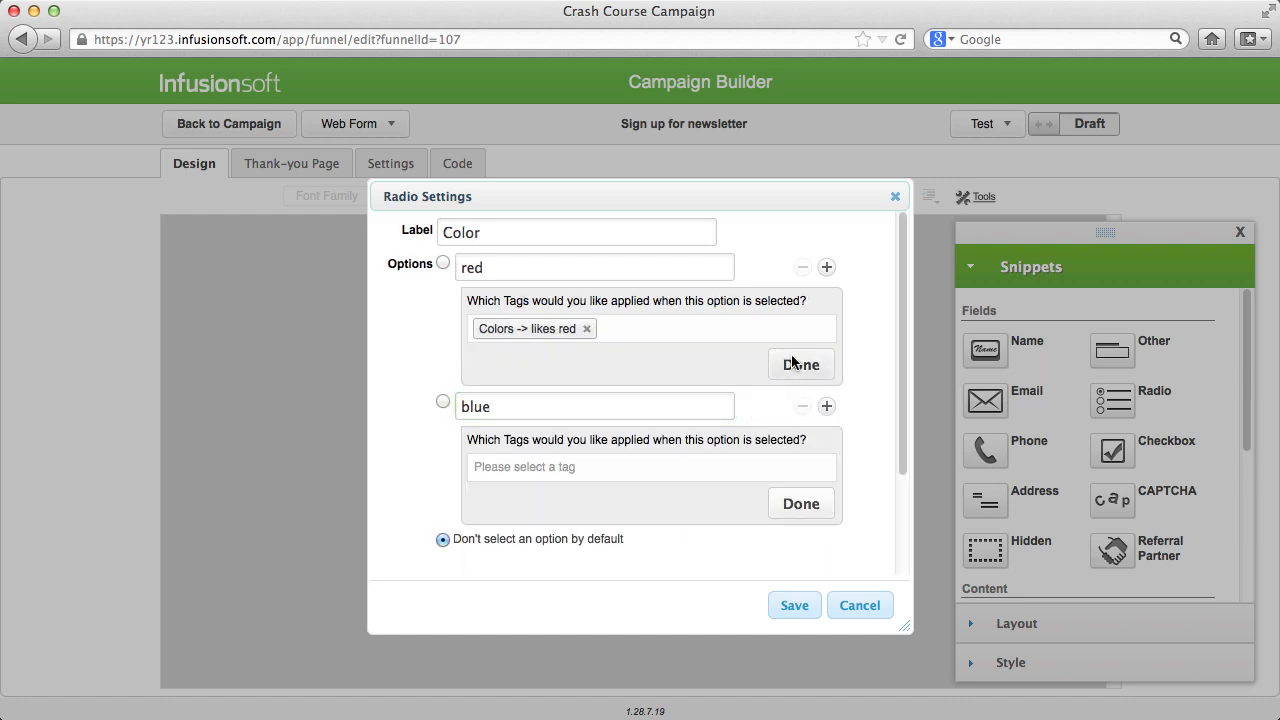
pyautogui.click(794, 364)
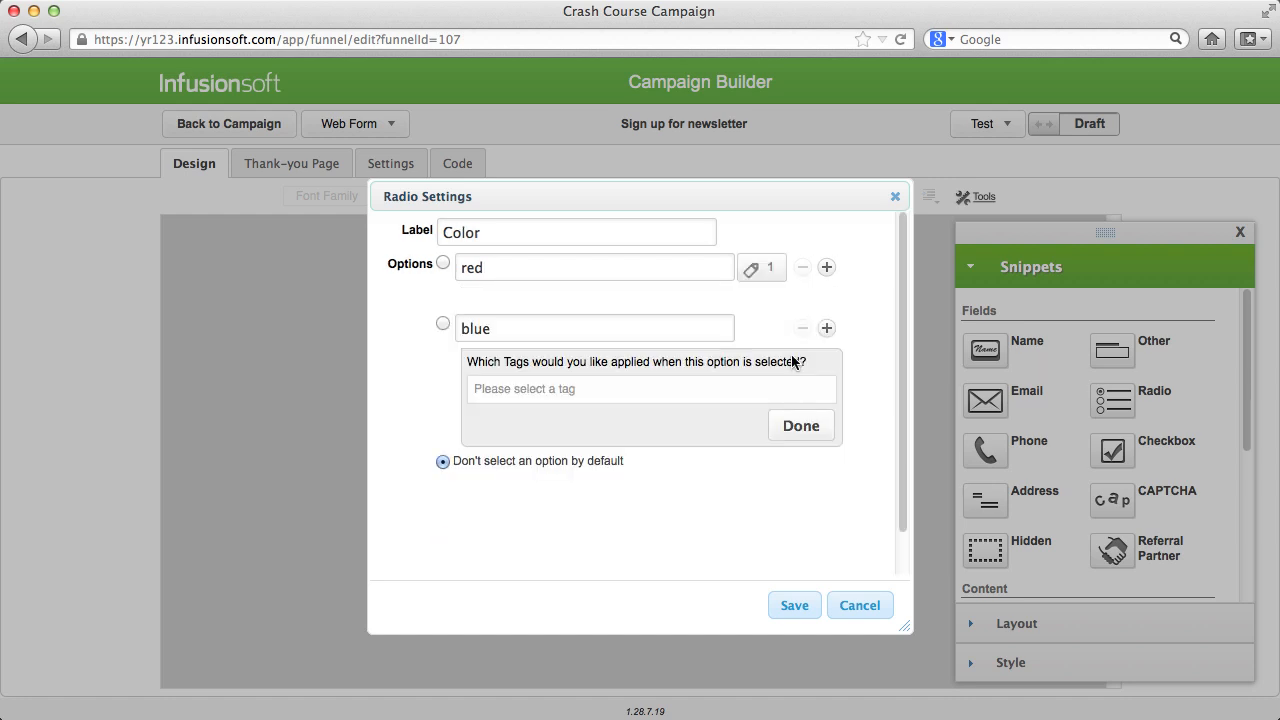
pyautogui.click(742, 390)
pyautogui.click(622, 424)
pyautogui.click(814, 432)
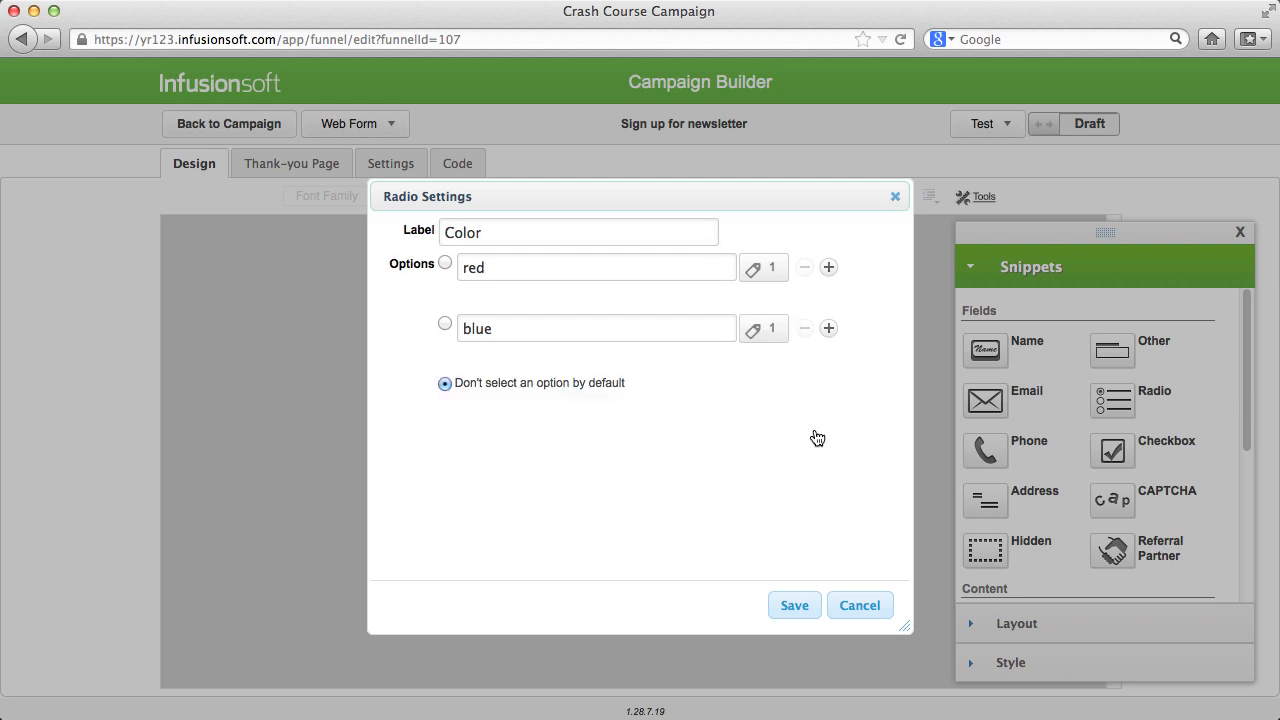
pyautogui.click(795, 607)
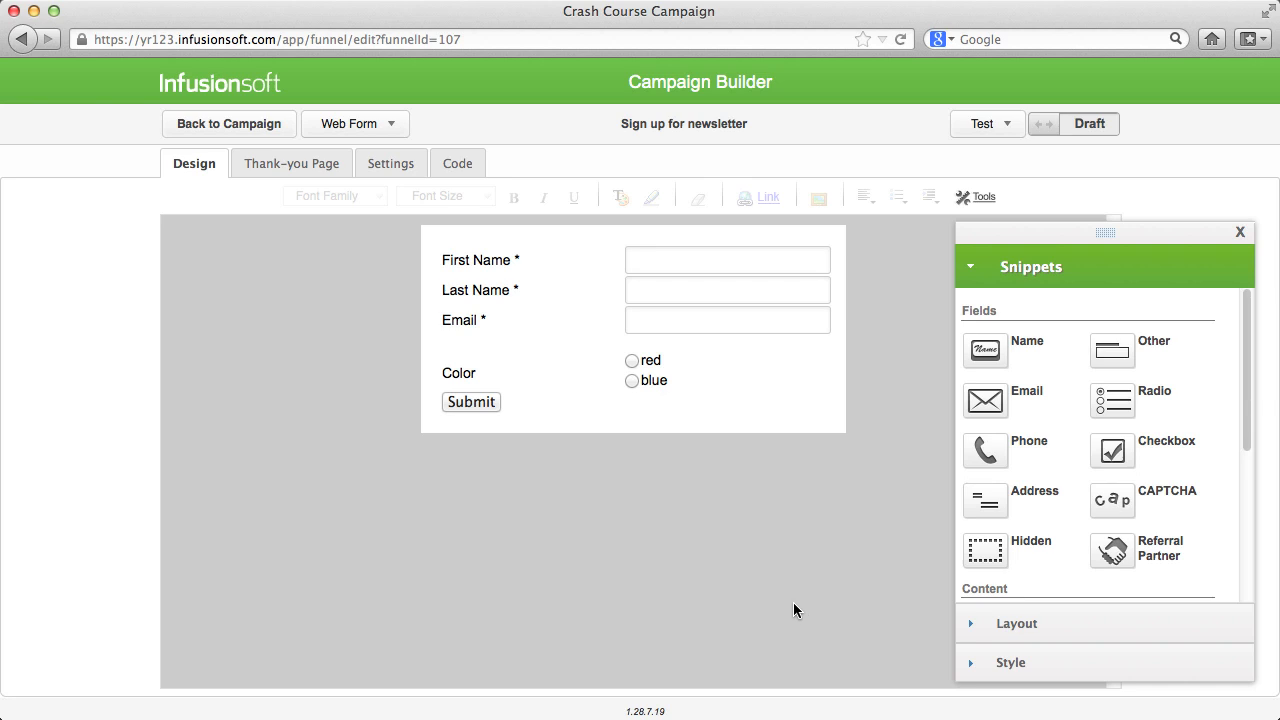
# - Add a paragraph above "We will contact you shortly." on the form's thank-you page, with a 15 px spacer between them
pyautogui.click(302, 168)
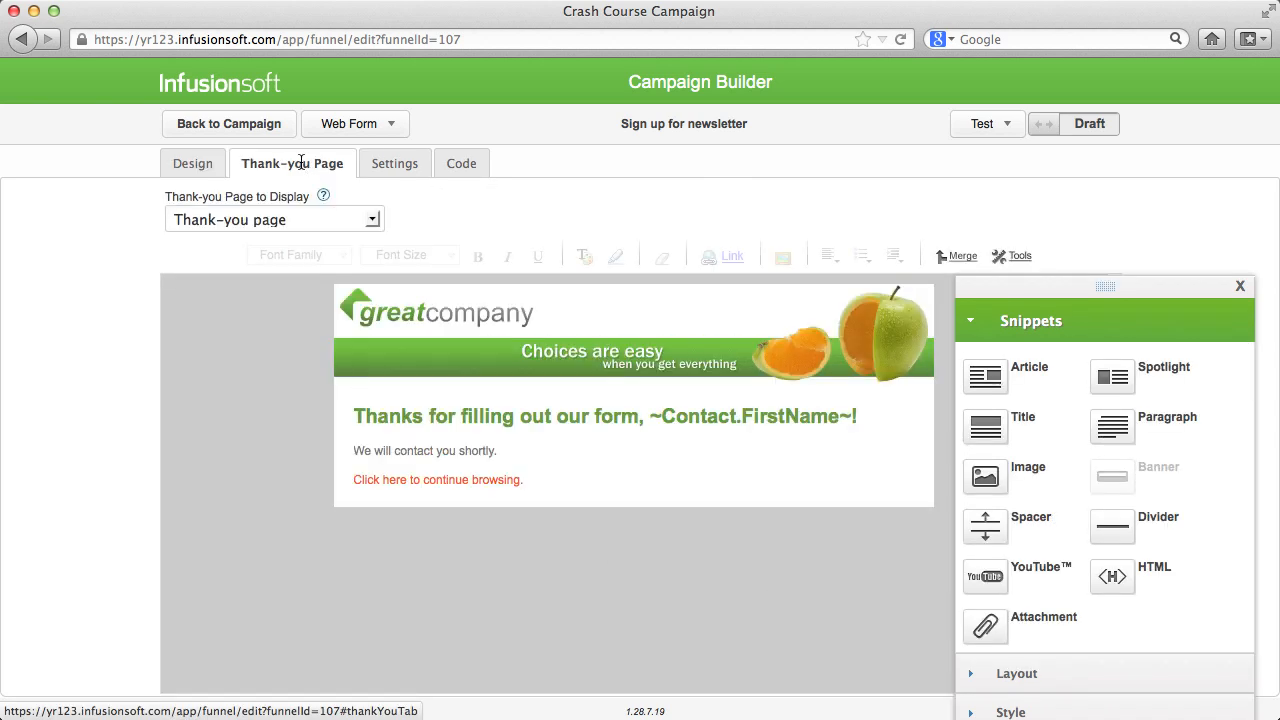
pyautogui.moveTo(1120, 430); pyautogui.dragTo(550, 452)
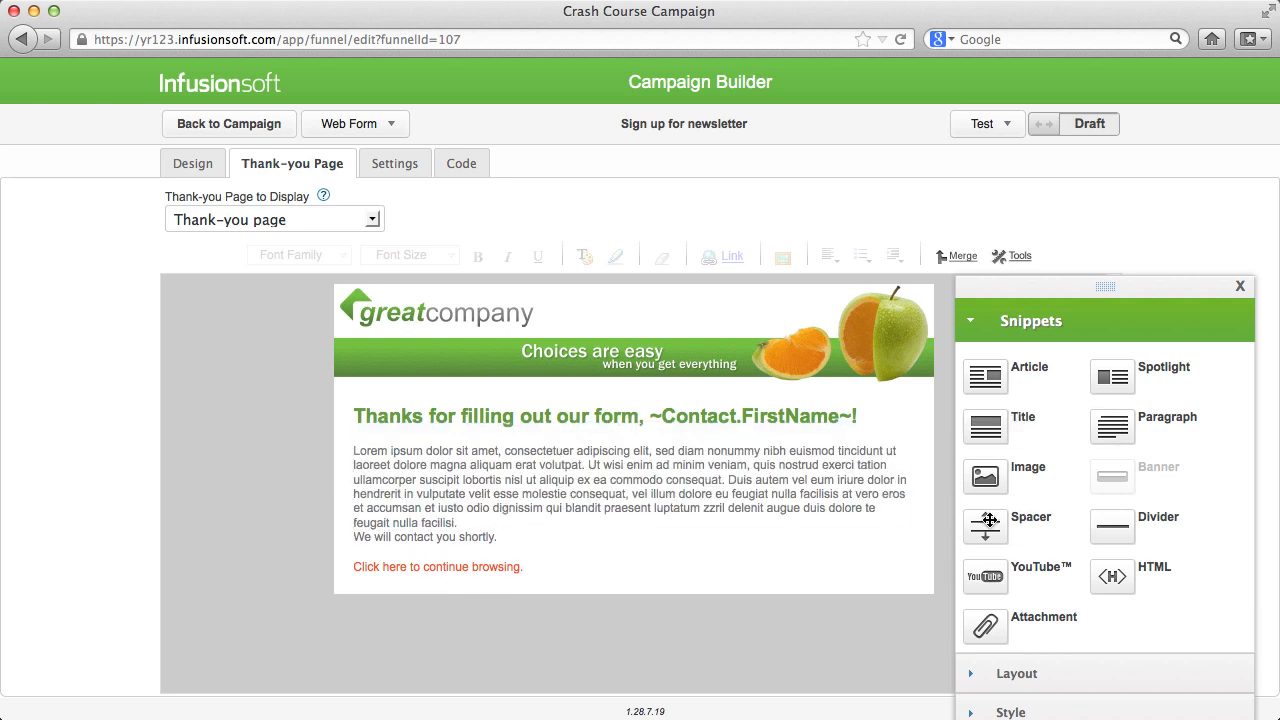
pyautogui.moveTo(988, 522); pyautogui.dragTo(561, 560)
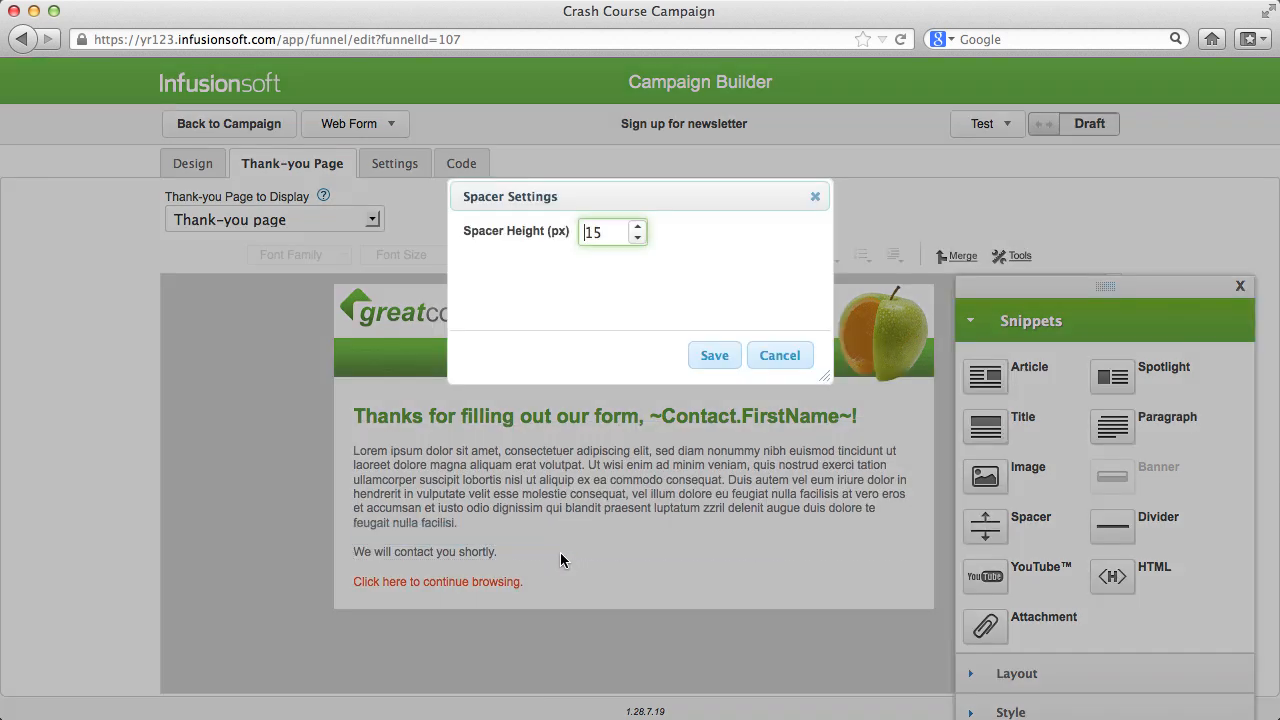
pyautogui.click(714, 355)
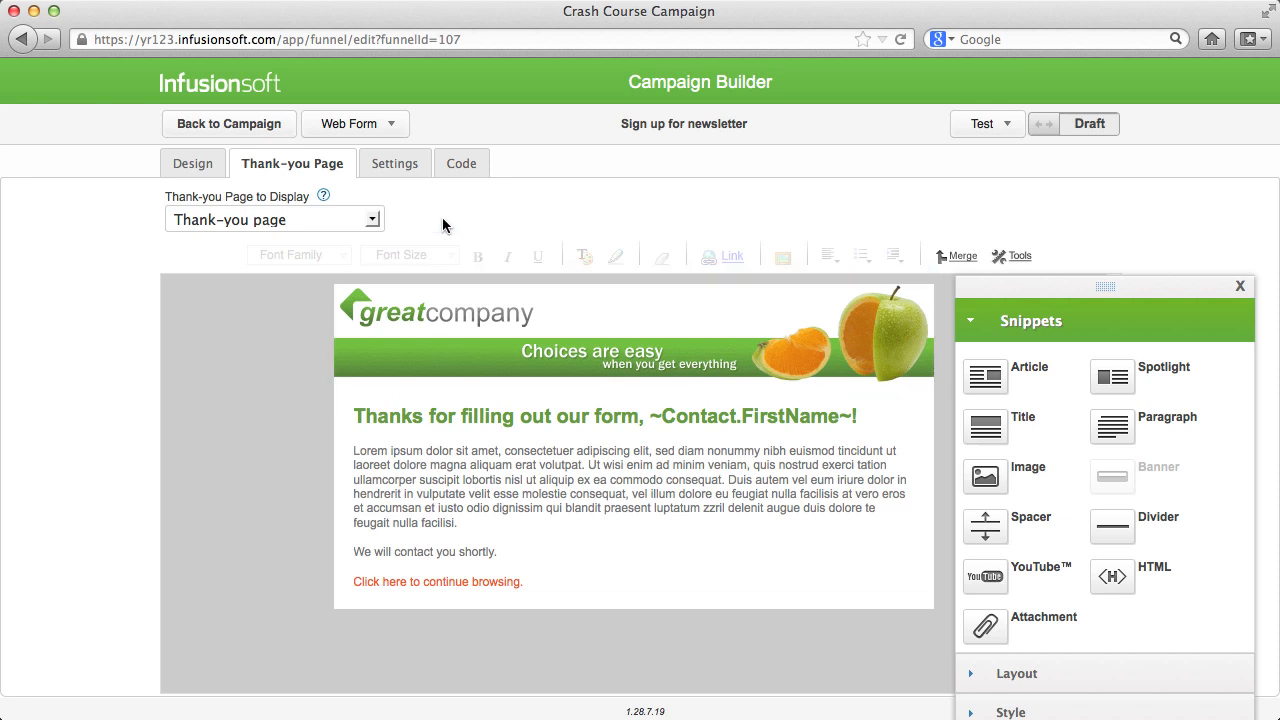
# - Review the form's JavaScript, HTML and unstyled HTML code versions and select the whole JavaScript snippet
pyautogui.click(460, 162)
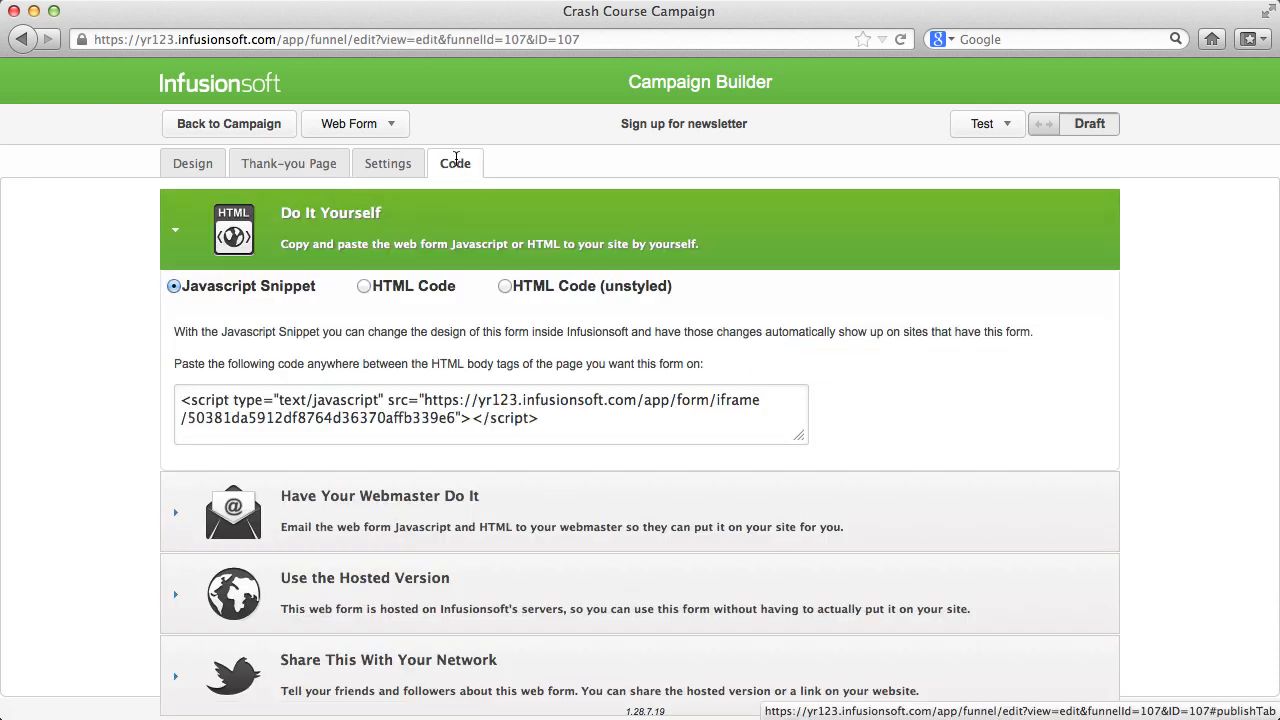
pyautogui.click(364, 287)
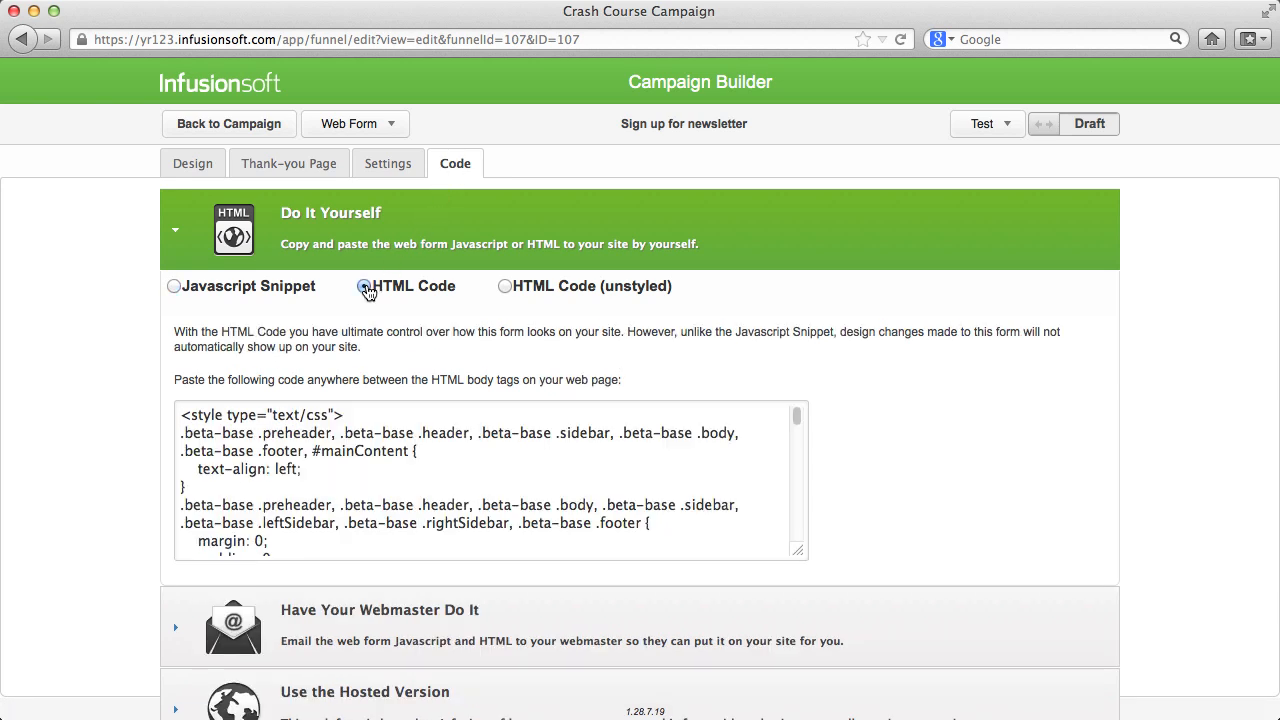
pyautogui.click(505, 286)
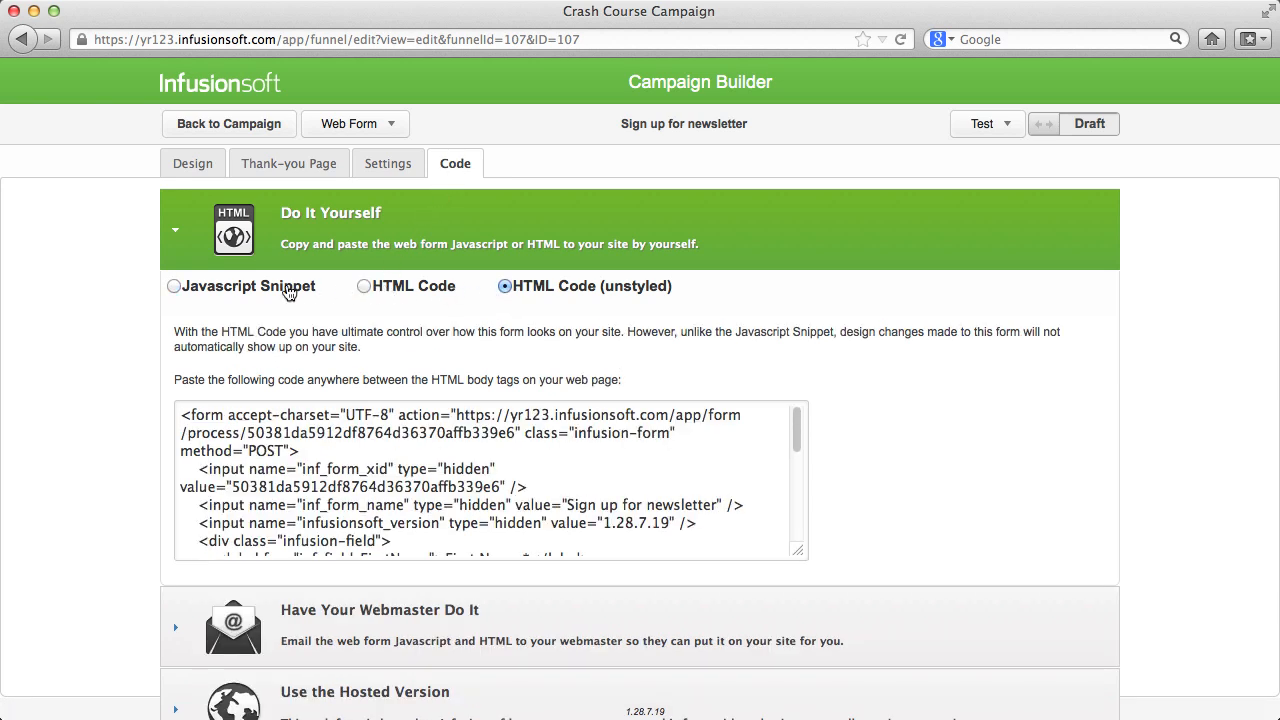
pyautogui.click(174, 287)
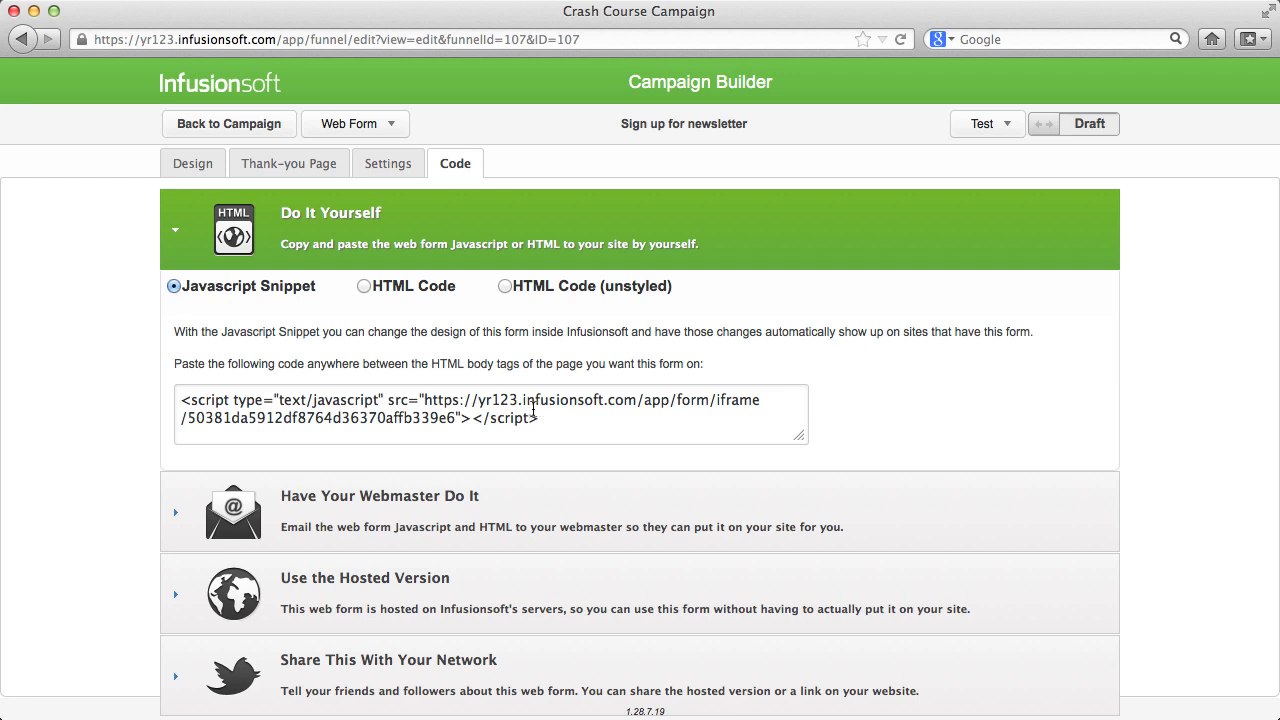
pyautogui.moveTo(566, 421); pyautogui.dragTo(190, 396)
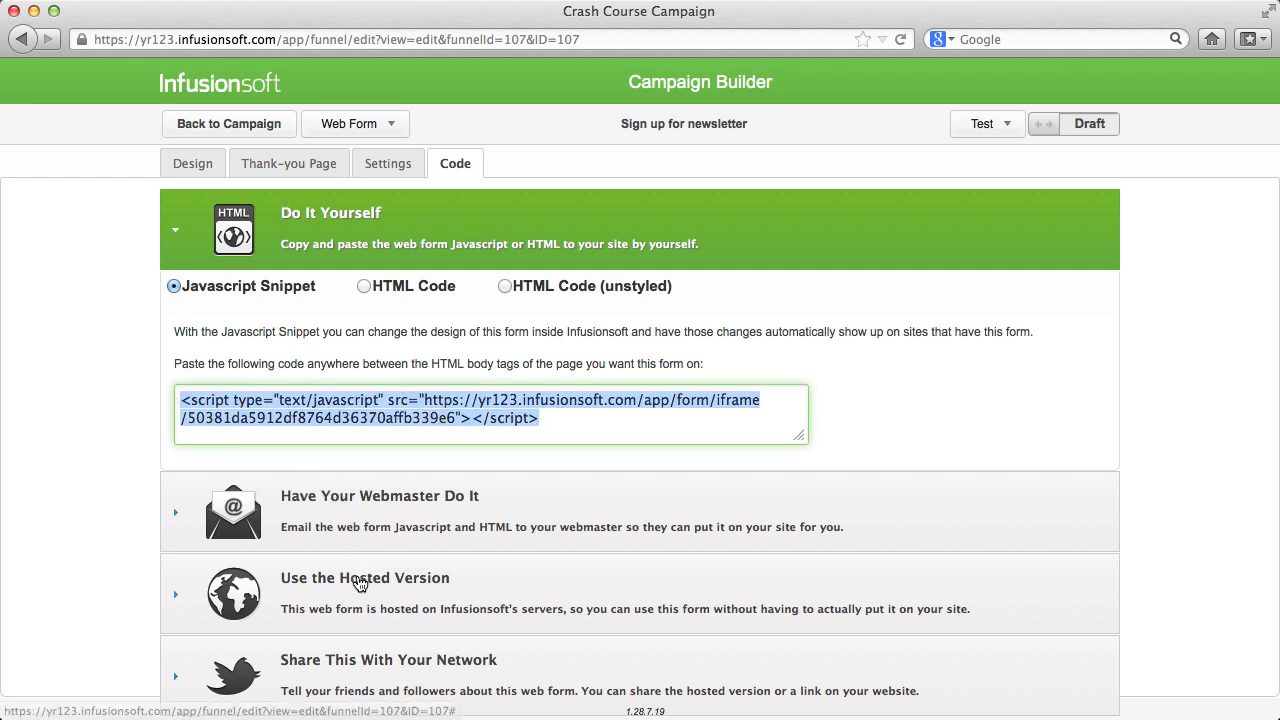
# - Copy the hosted web form's URL and view the options for sharing the form with social networks
pyautogui.click(360, 584)
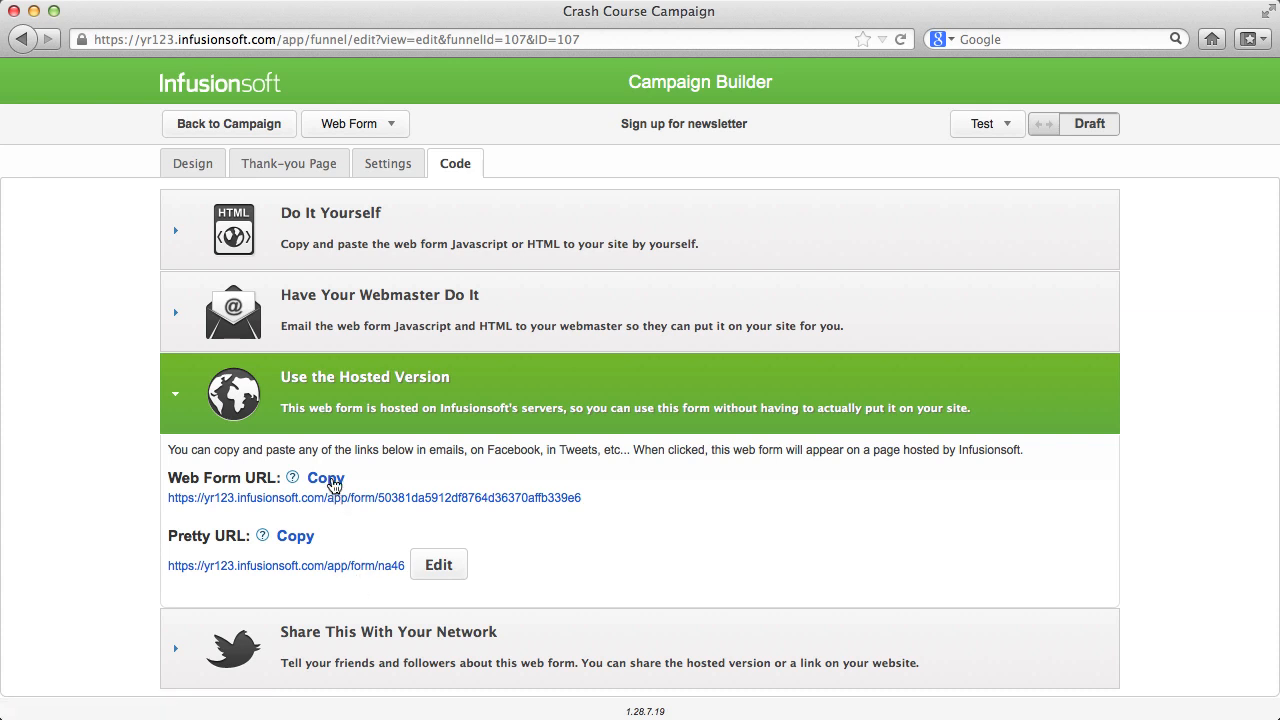
pyautogui.click(333, 480)
pyautogui.click(390, 640)
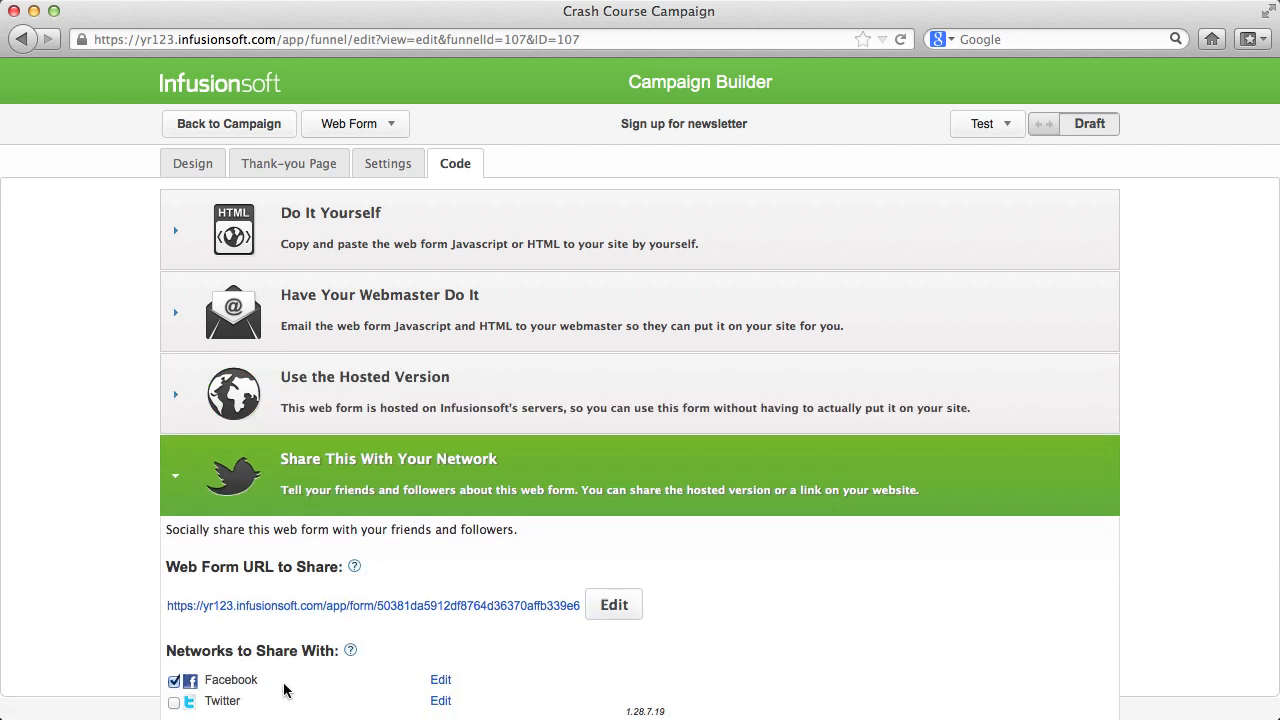
# - Mark the newsletter web form as Ready and return to the campaign
pyautogui.click(1087, 131)
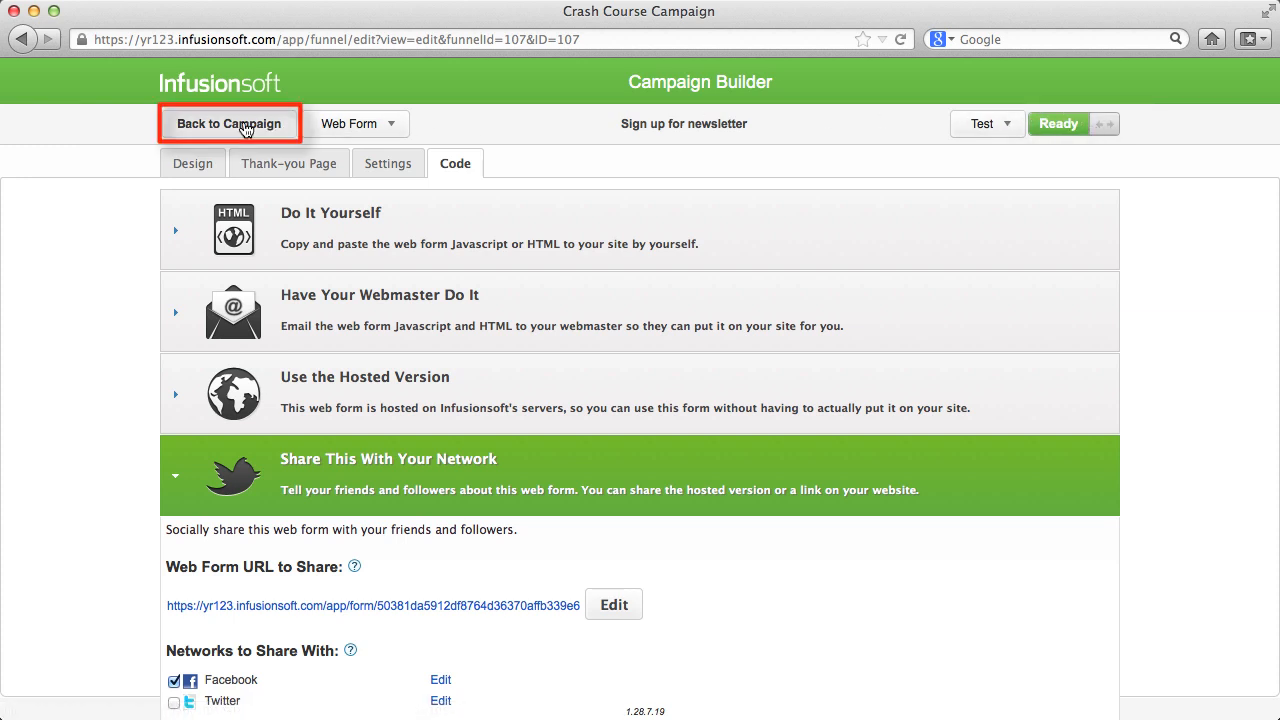
pyautogui.click(244, 129)
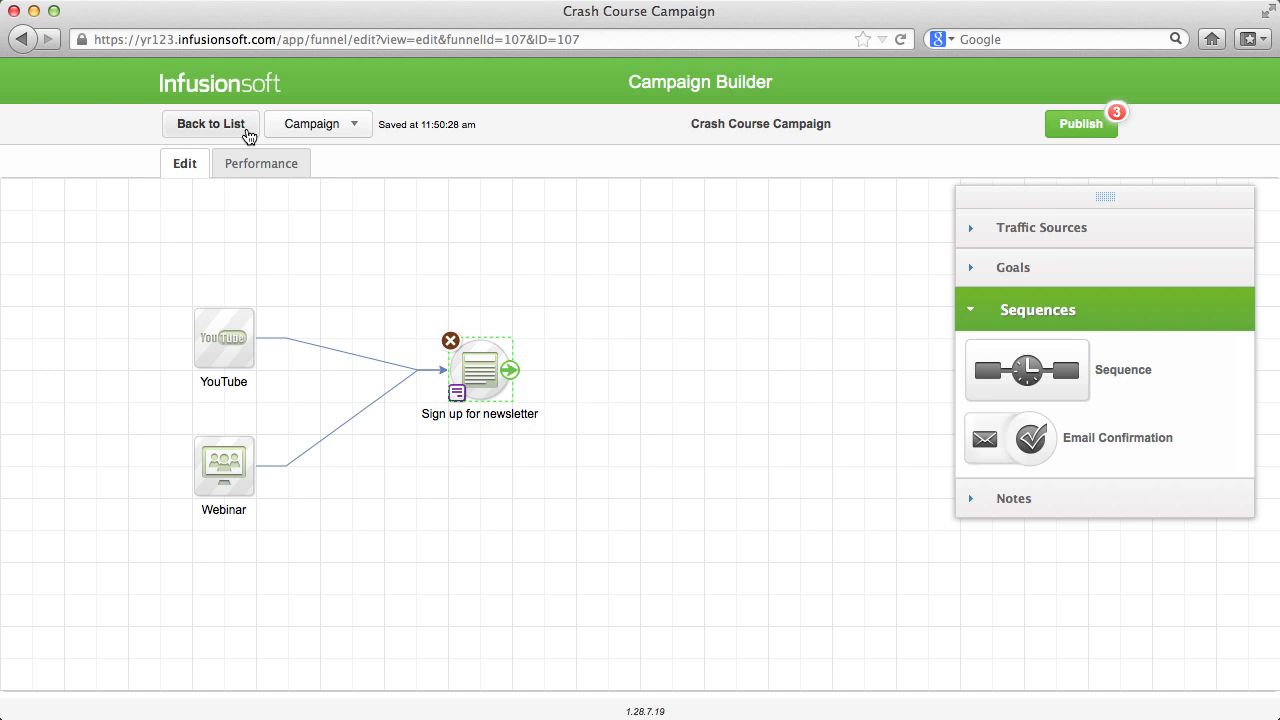
# - Add a sequence beyond the newsletter goal and shift the goal and both traffic sources left to make room between them
pyautogui.moveTo(1021, 378); pyautogui.dragTo(674, 344)
pyautogui.moveTo(758, 354); pyautogui.dragTo(698, 355)
pyautogui.moveTo(490, 363); pyautogui.dragTo(366, 400)
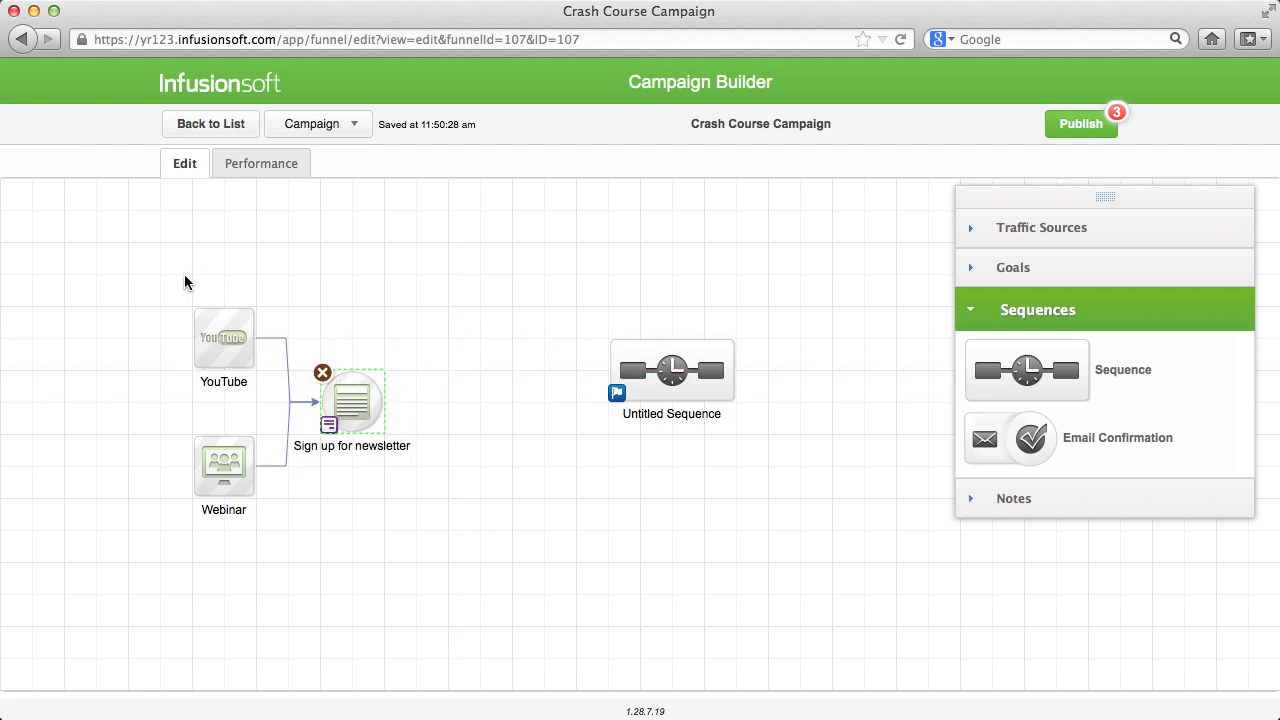
pyautogui.moveTo(104, 276); pyautogui.dragTo(449, 534)
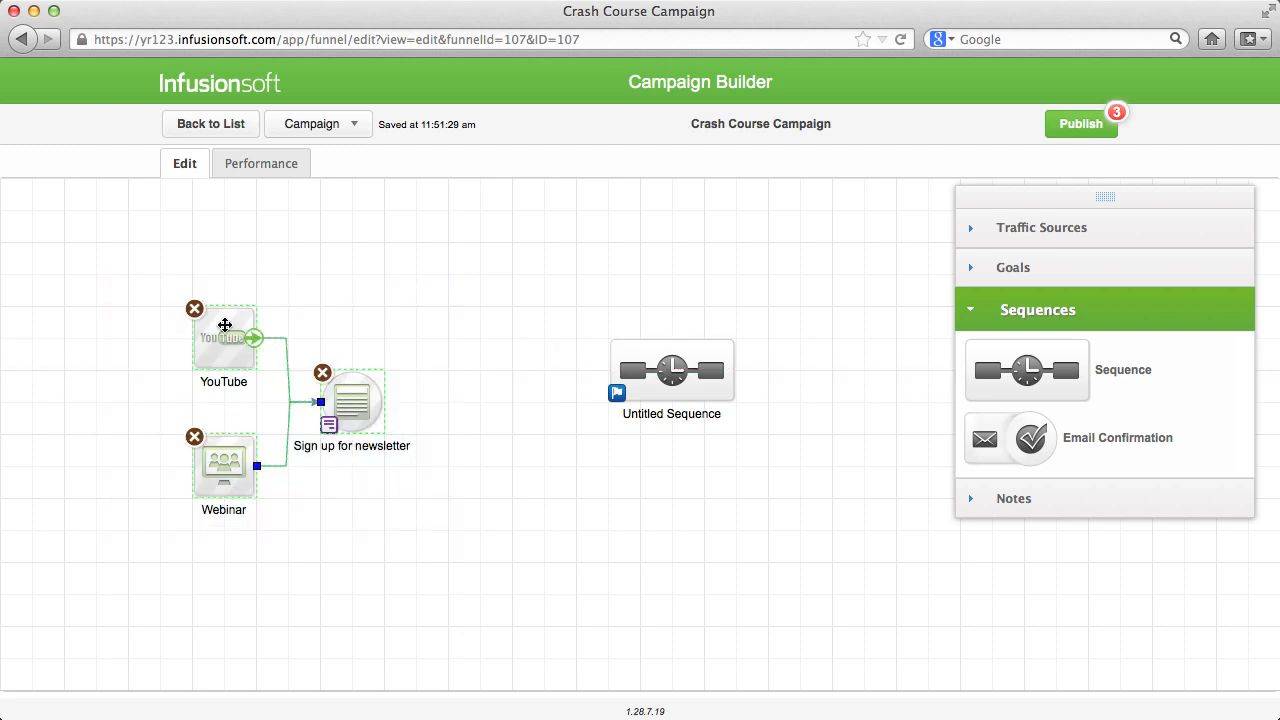
pyautogui.moveTo(220, 326); pyautogui.dragTo(82, 334)
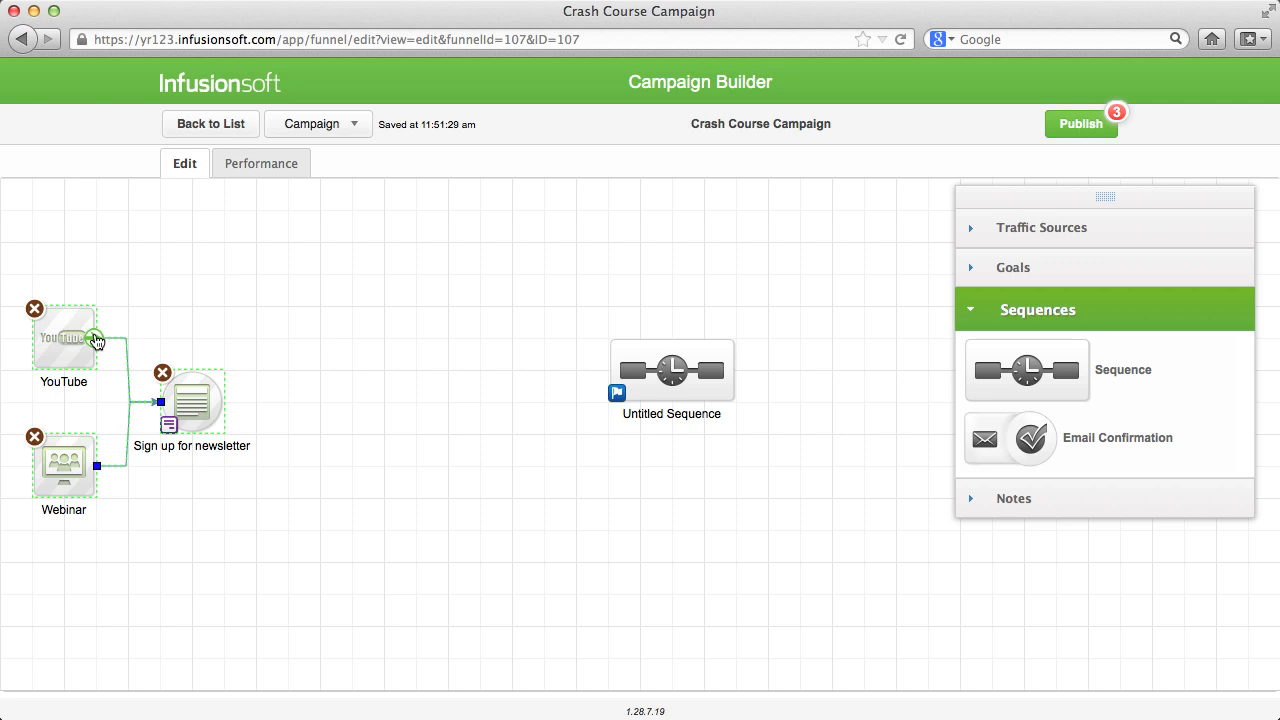
# - Insert an Email Confirmation between the newsletter goal and the untitled sequence, align the sequence with it, and connect all of them in order
pyautogui.moveTo(1010, 415); pyautogui.dragTo(336, 379)
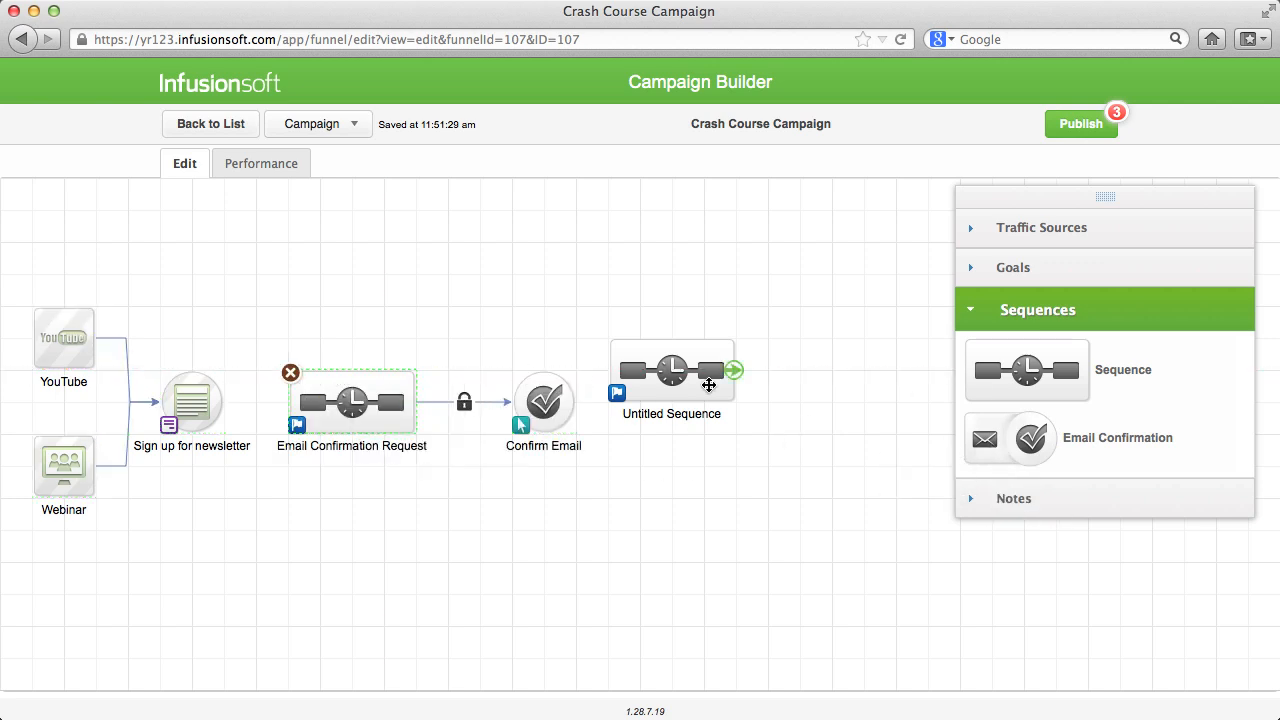
pyautogui.moveTo(697, 369); pyautogui.dragTo(701, 415)
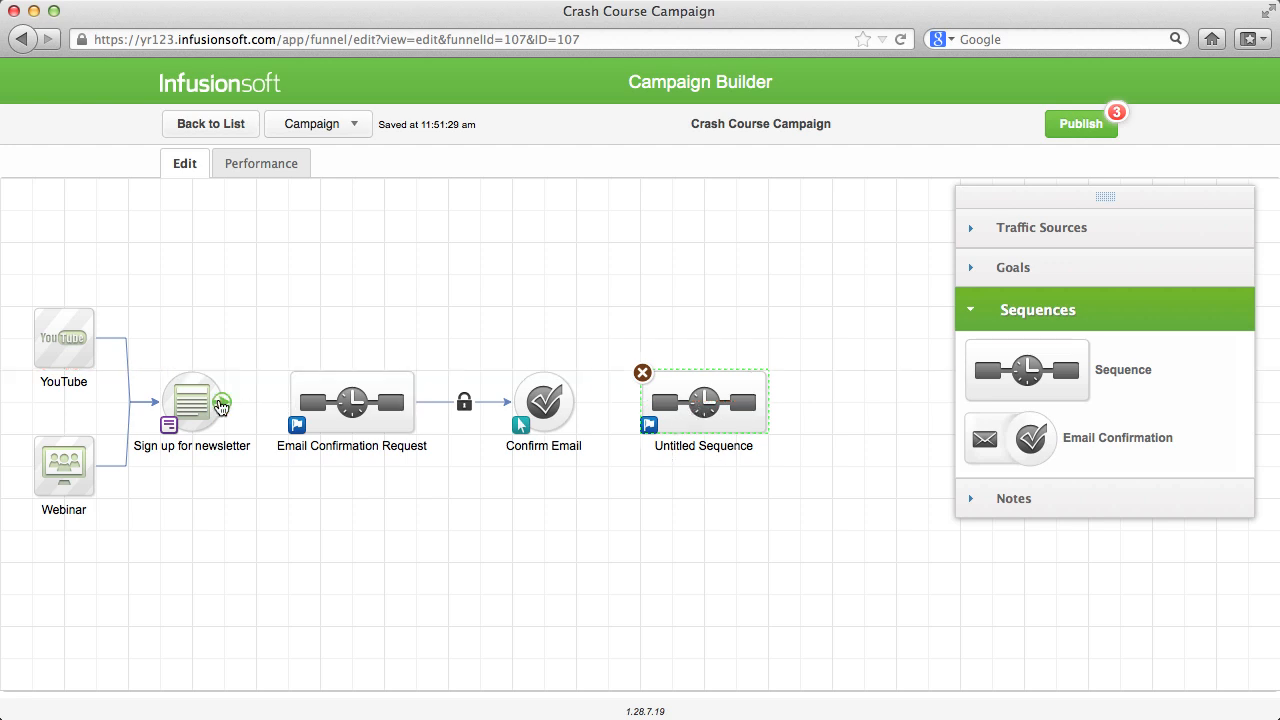
pyautogui.moveTo(224, 402); pyautogui.dragTo(335, 401)
pyautogui.moveTo(573, 402); pyautogui.dragTo(690, 415)
# - Inside the untitled sequence, add a delay timer after Start that waits at least 4 days and runs on a weekday at 8:00 AM
pyautogui.doubleClick(690, 415)
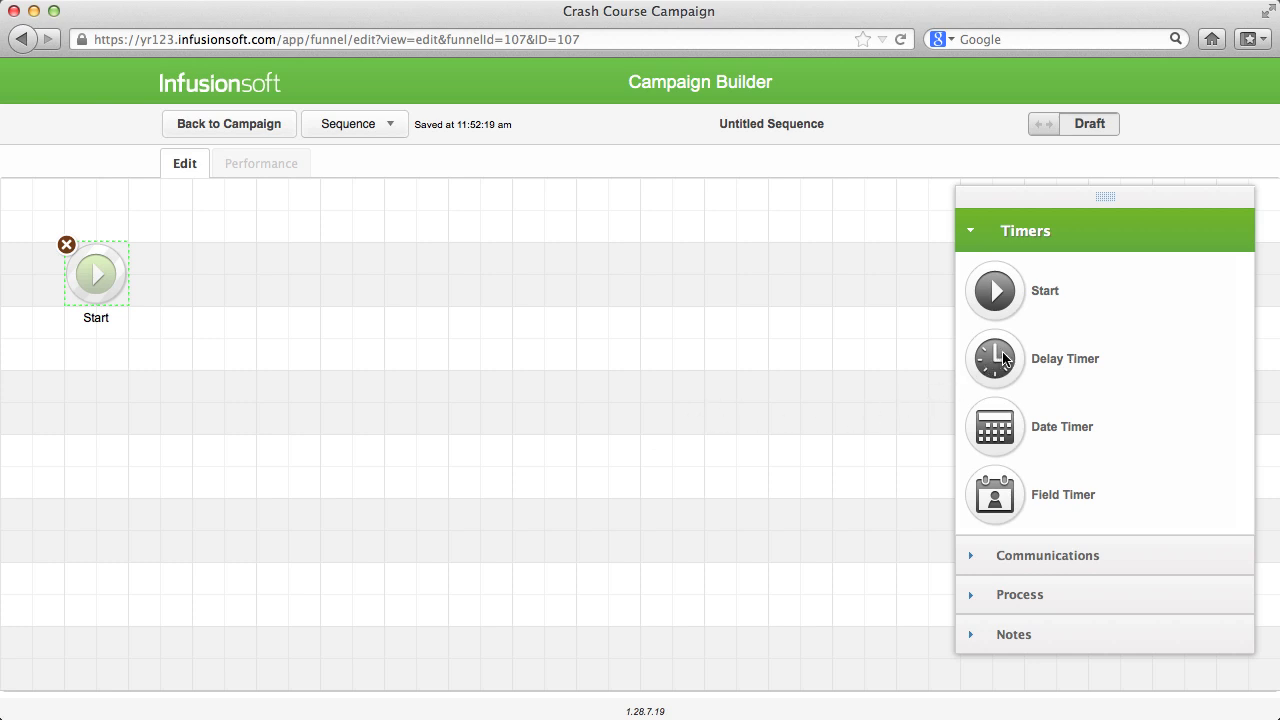
pyautogui.moveTo(995, 358); pyautogui.dragTo(245, 262)
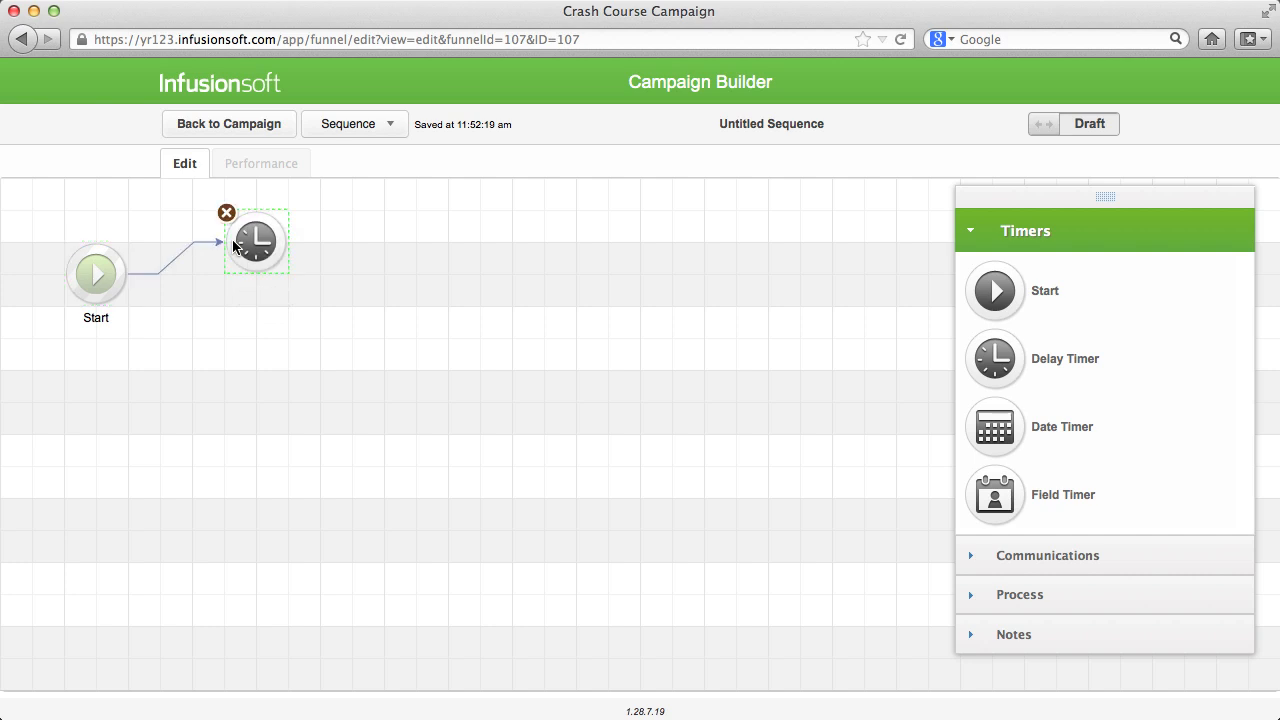
pyautogui.doubleClick(260, 273)
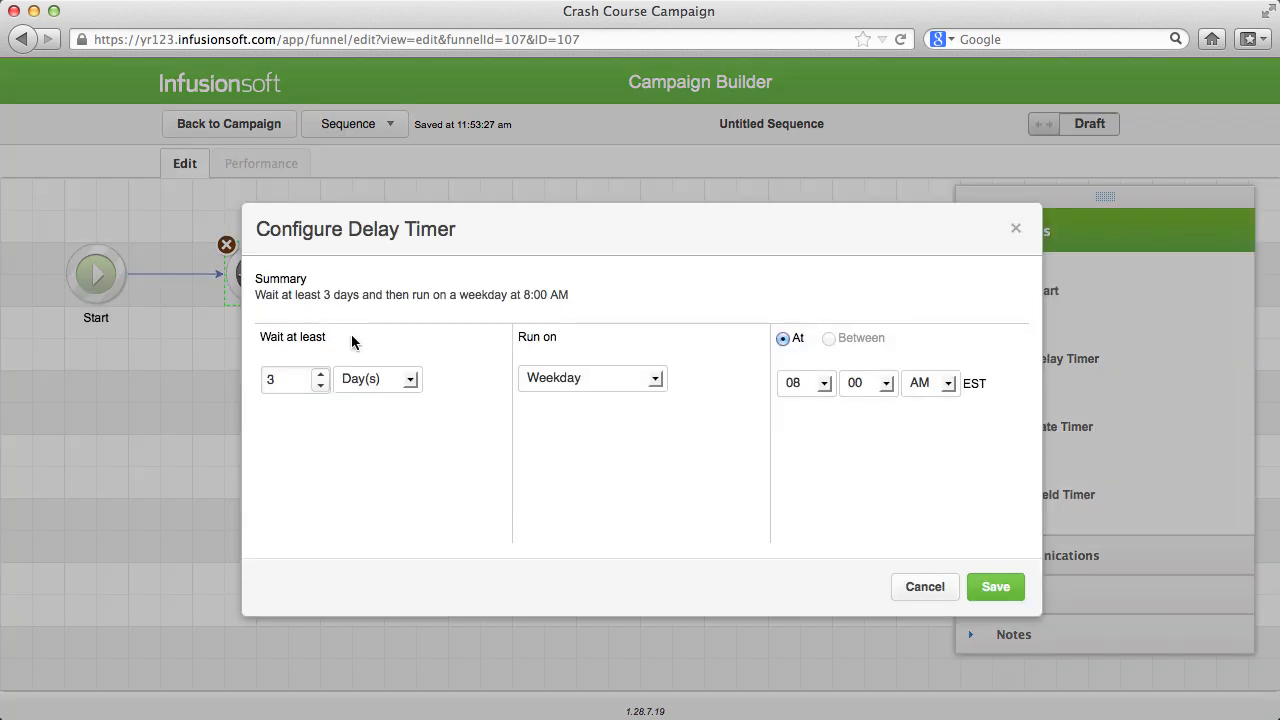
pyautogui.click(322, 375)
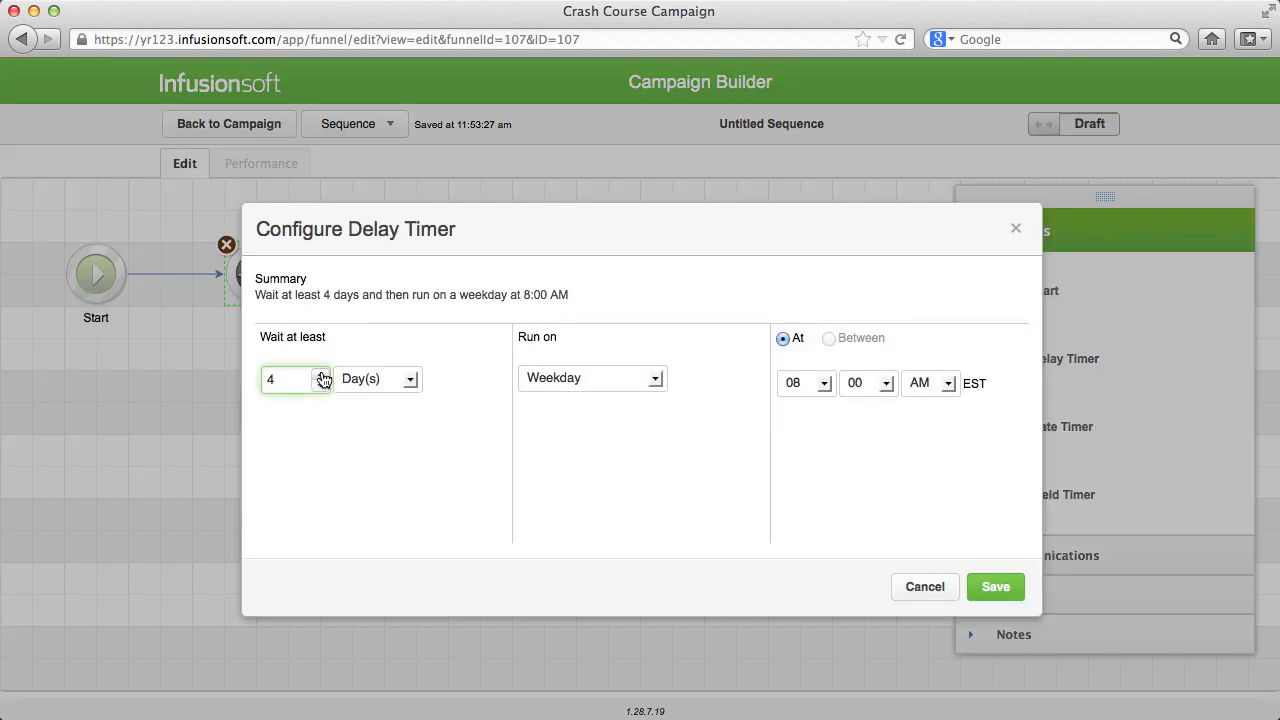
pyautogui.click(655, 379)
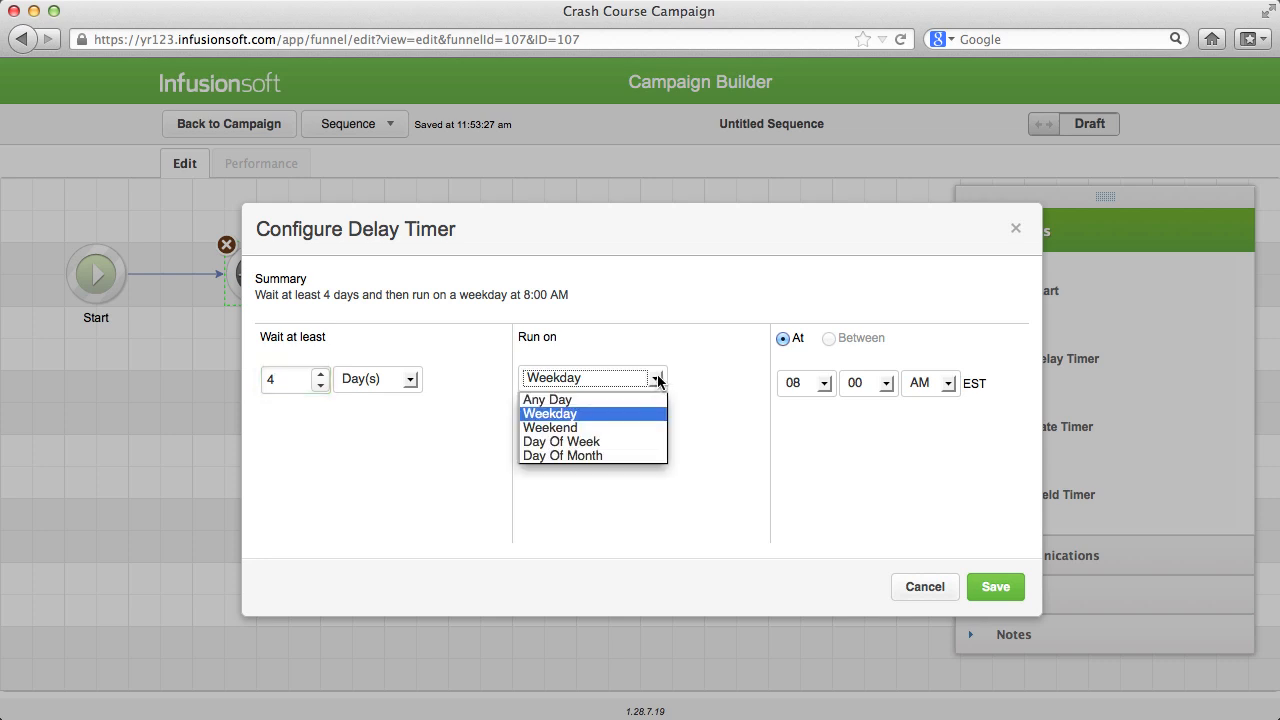
pyautogui.click(657, 377)
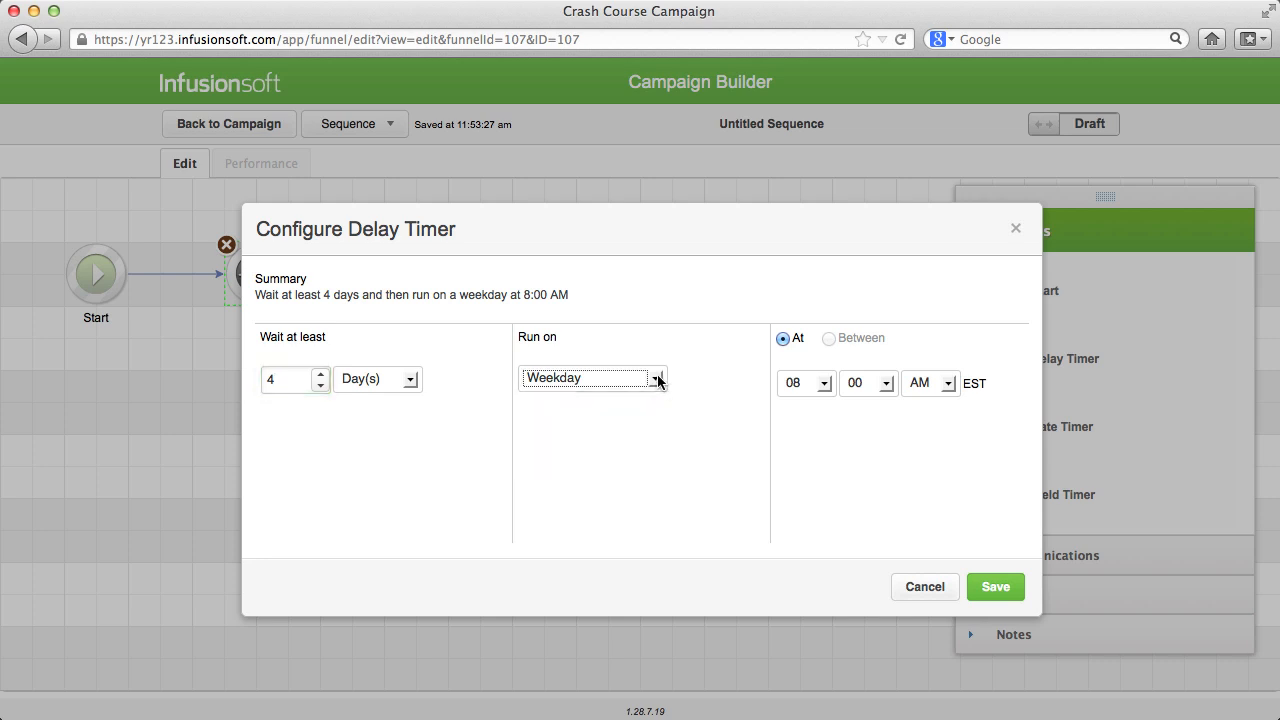
pyautogui.click(1001, 585)
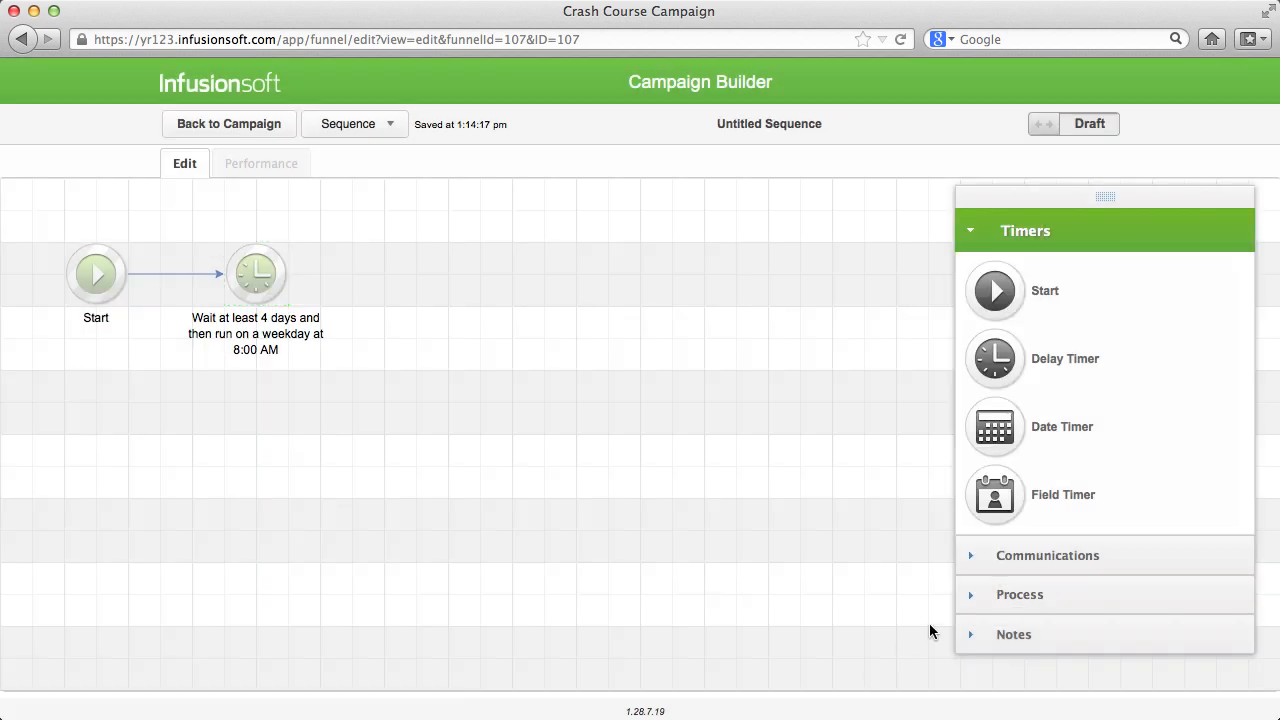
# - Add a Voice communication after the delay timer and open it for editing
pyautogui.click(1036, 563)
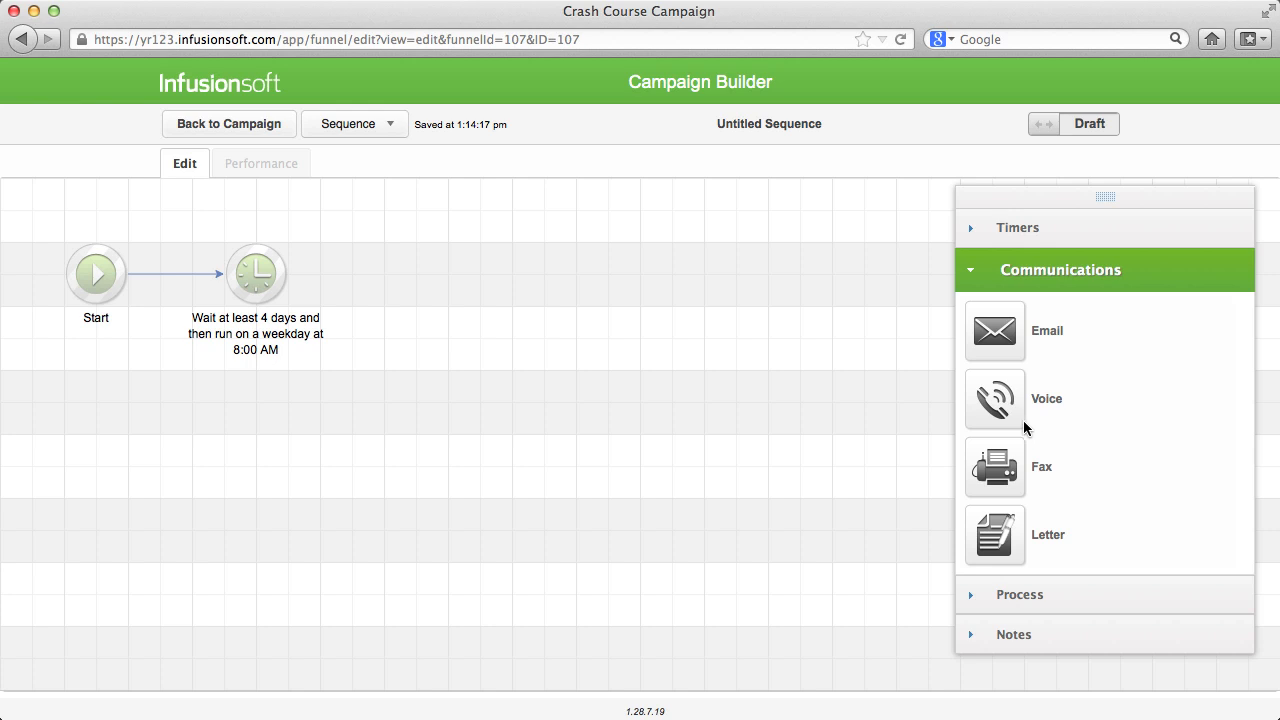
pyautogui.moveTo(1003, 400); pyautogui.dragTo(413, 272)
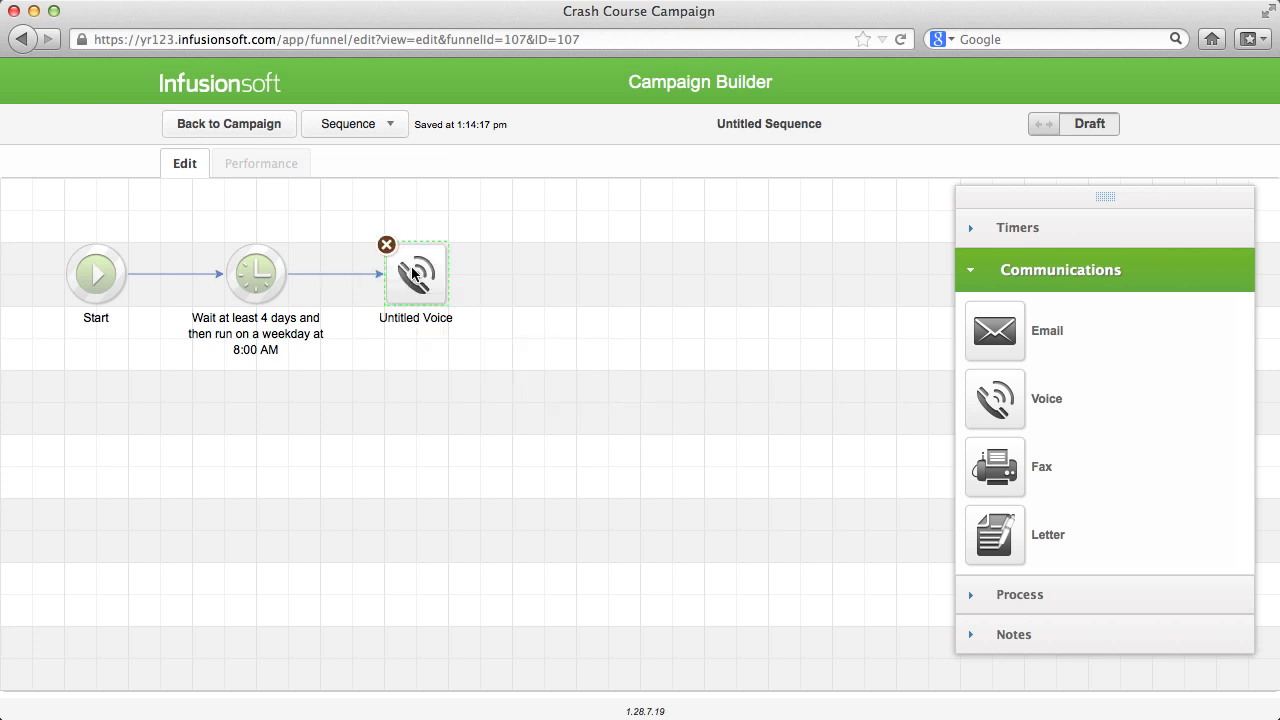
pyautogui.doubleClick(413, 272)
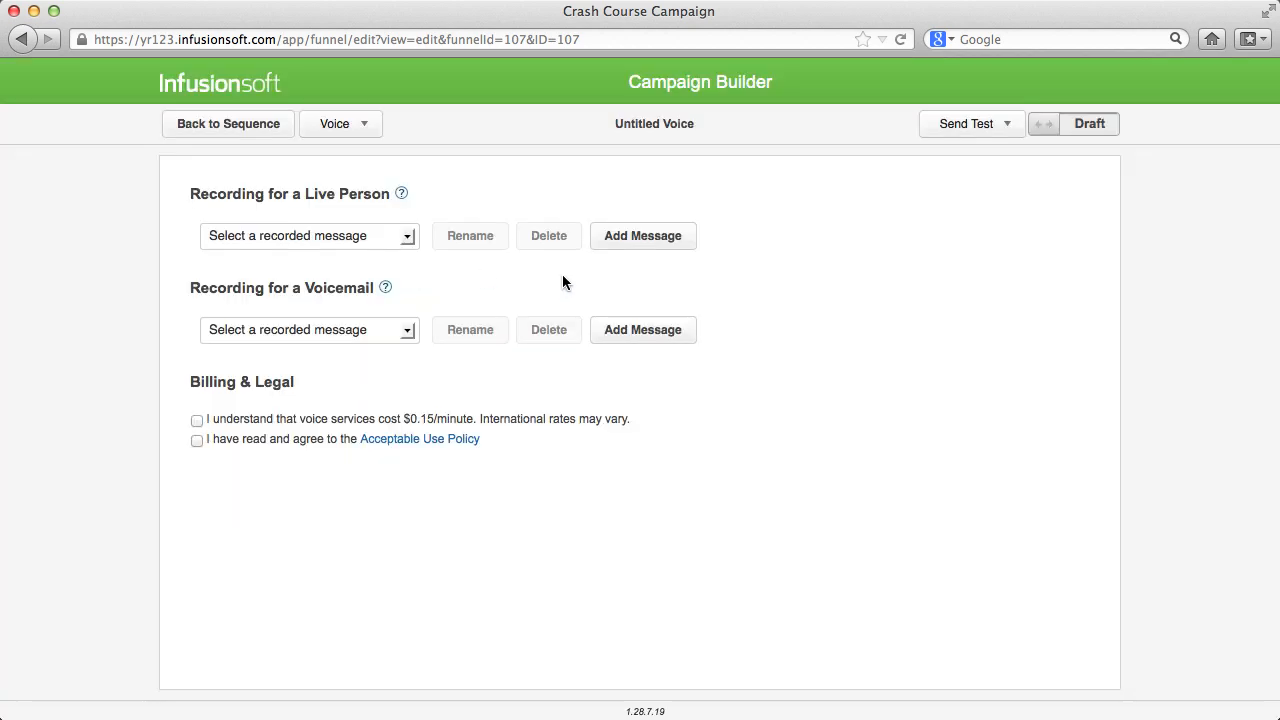
# - Start adding a message for the live person recording and enter the phone number to display as caller ID
pyautogui.click(653, 238)
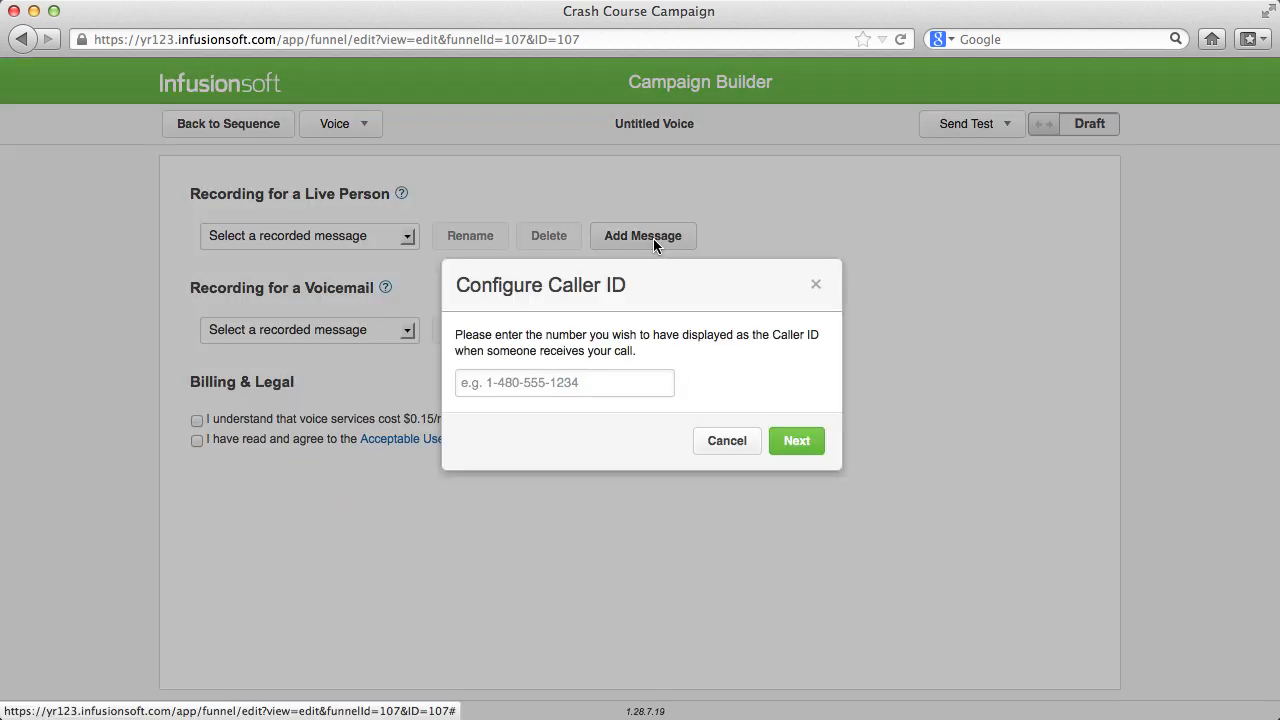
pyautogui.click(586, 384)
pyautogui.press('super+v')
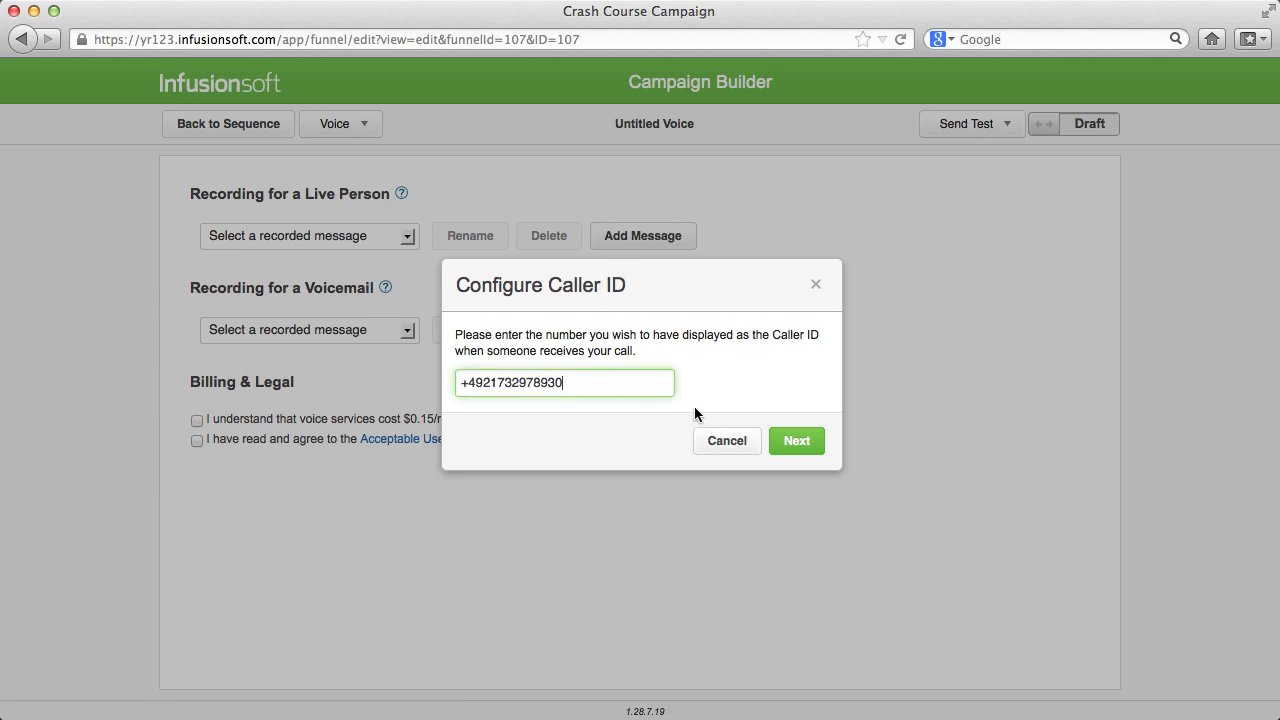
pyautogui.click(793, 444)
# - Name the new message Lesson4, enter the phone number to be called on, record the message through the call and save it
pyautogui.click(609, 333)
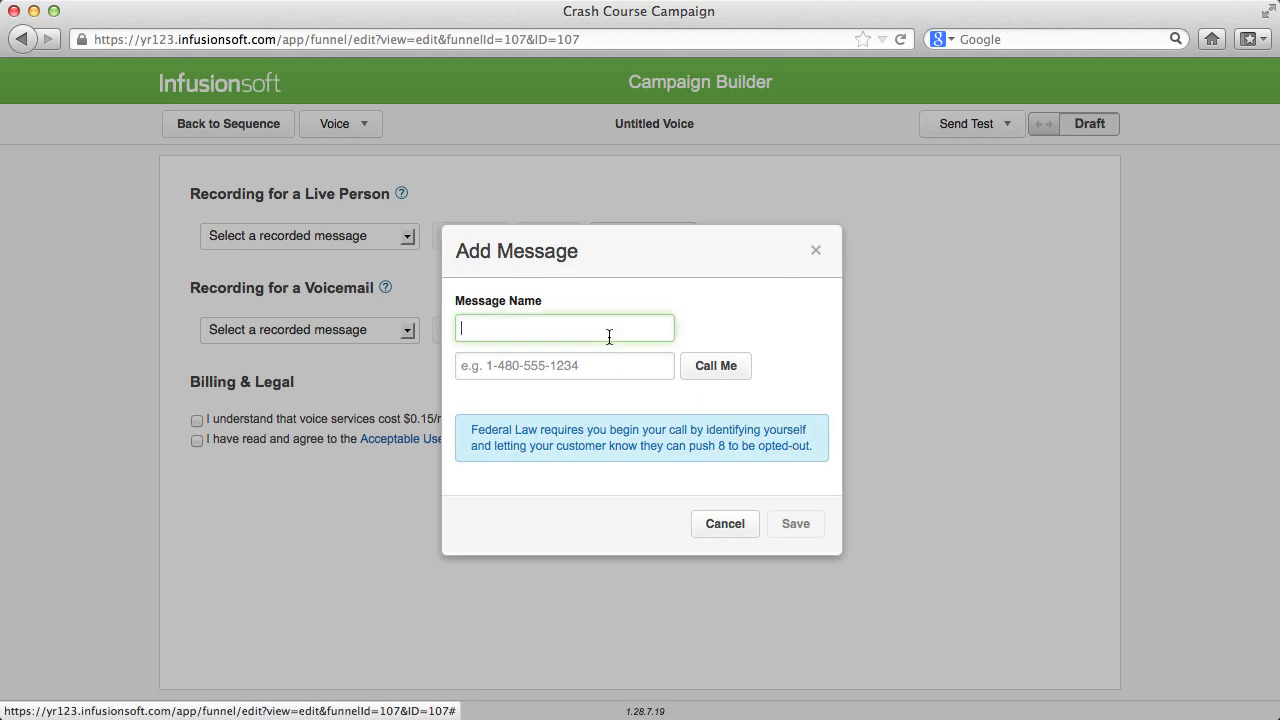
pyautogui.write('Lesson4')
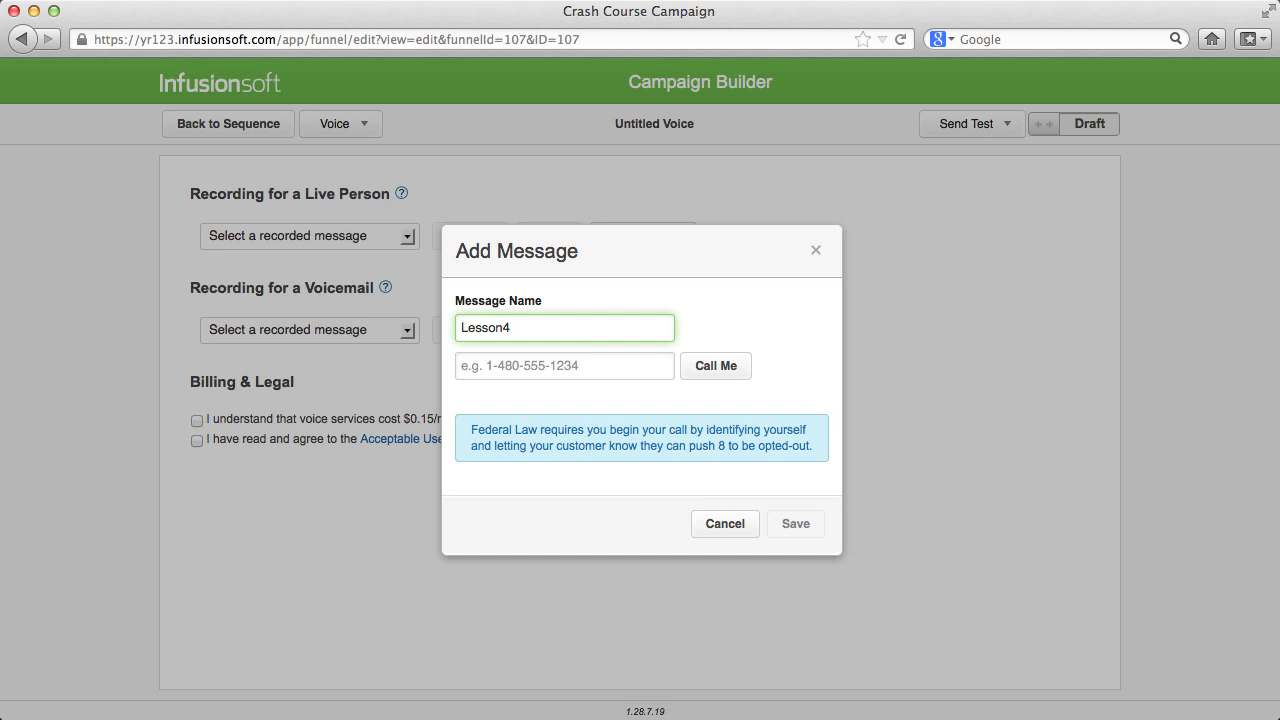
pyautogui.click(632, 362)
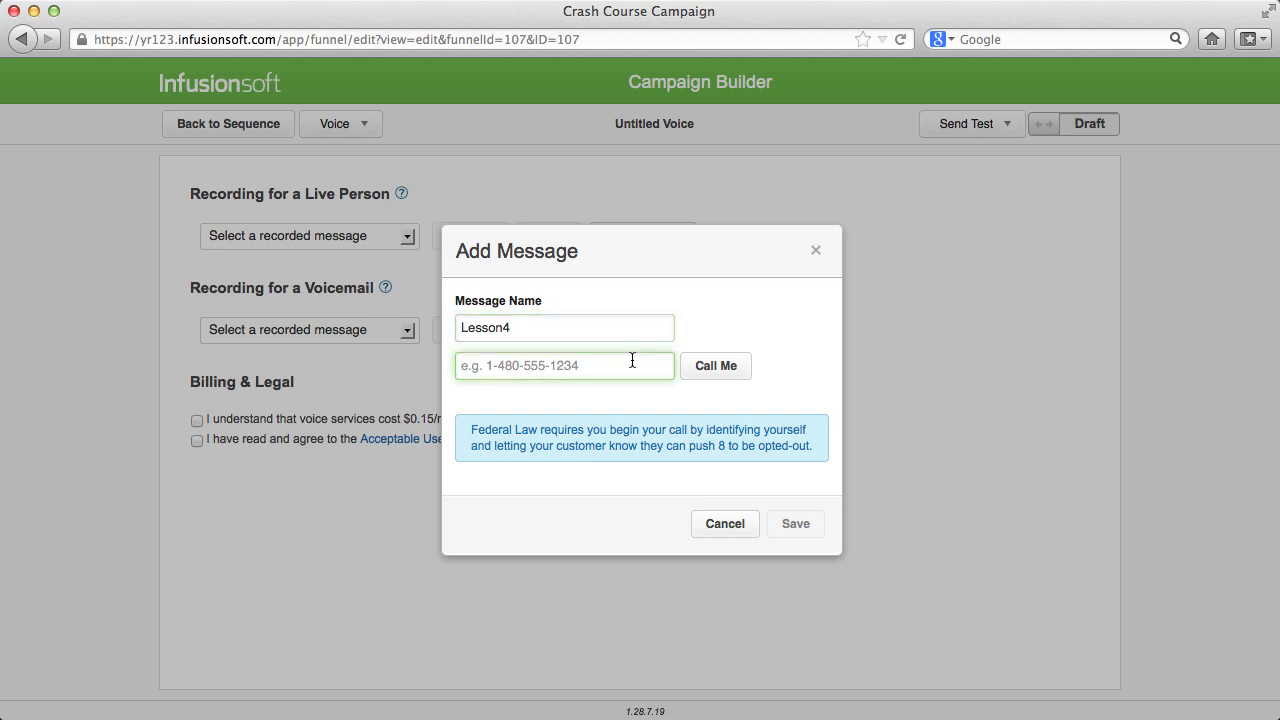
pyautogui.press('super+v')
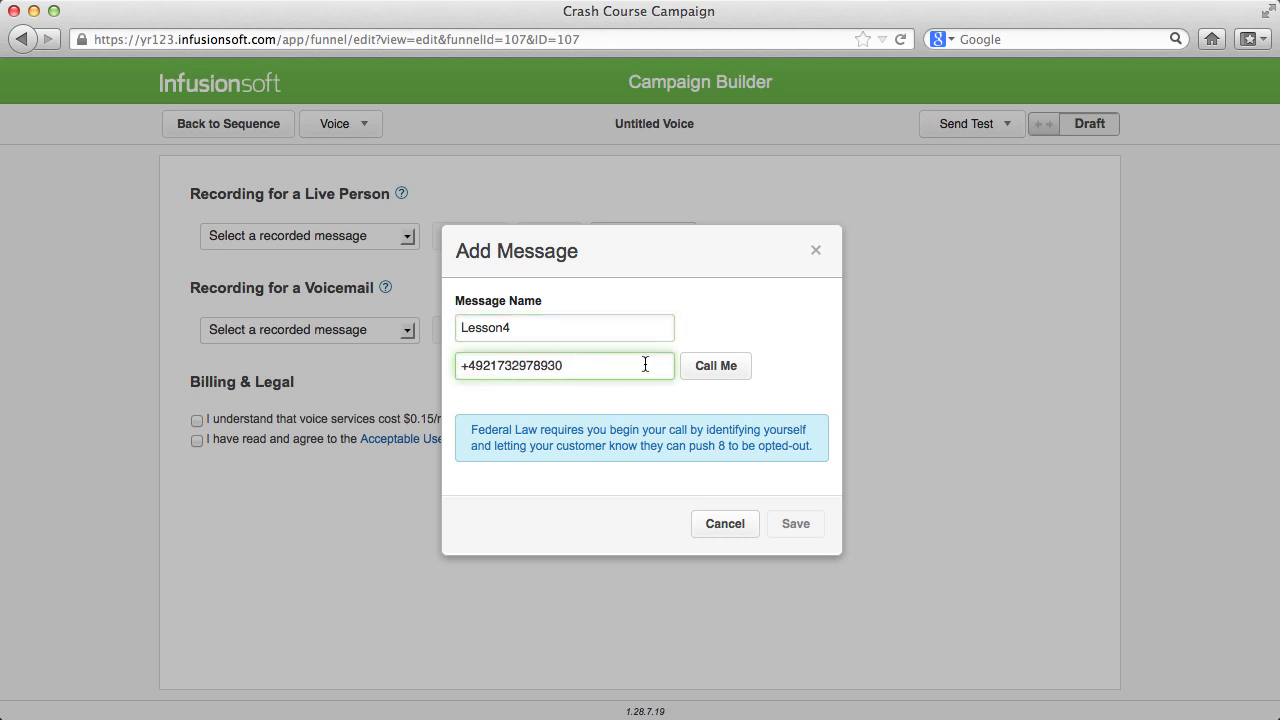
pyautogui.click(719, 372)
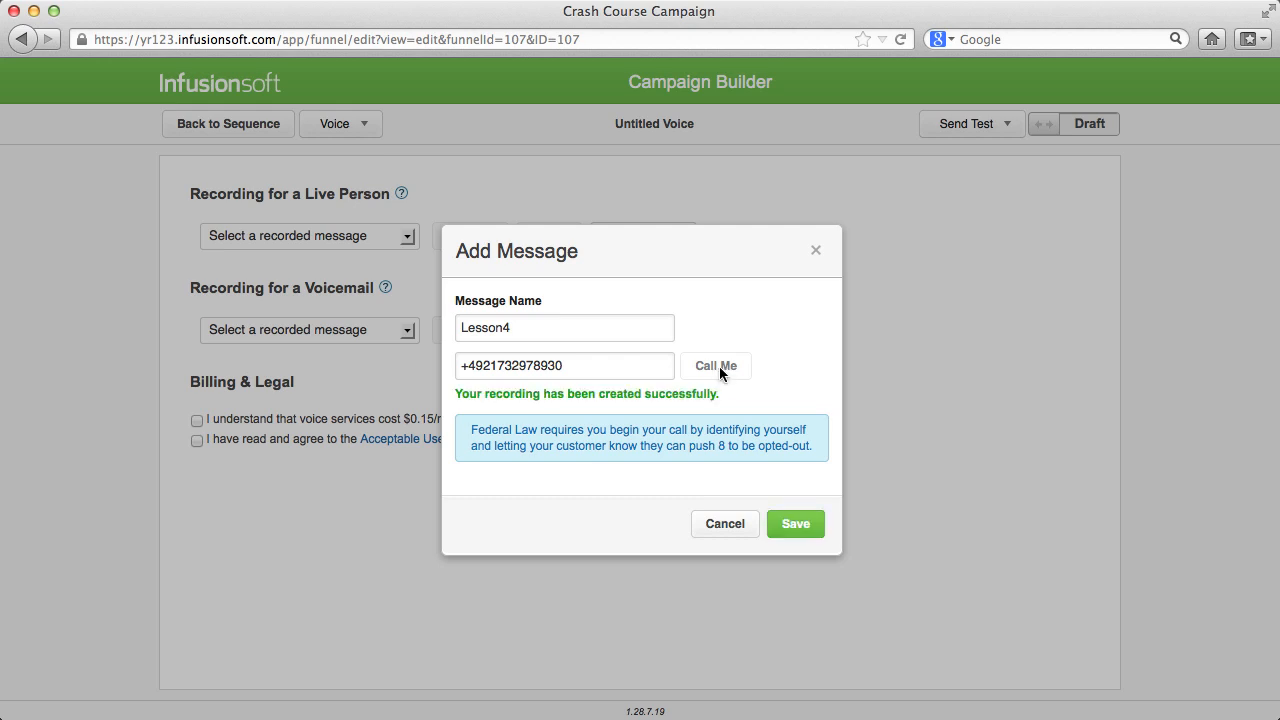
pyautogui.click(803, 522)
# - Accept the voice cost and Acceptable Use Policy, choose Lesson4 as the voicemail recording, and return to the sequence with the voice item marked Ready
pyautogui.click(196, 421)
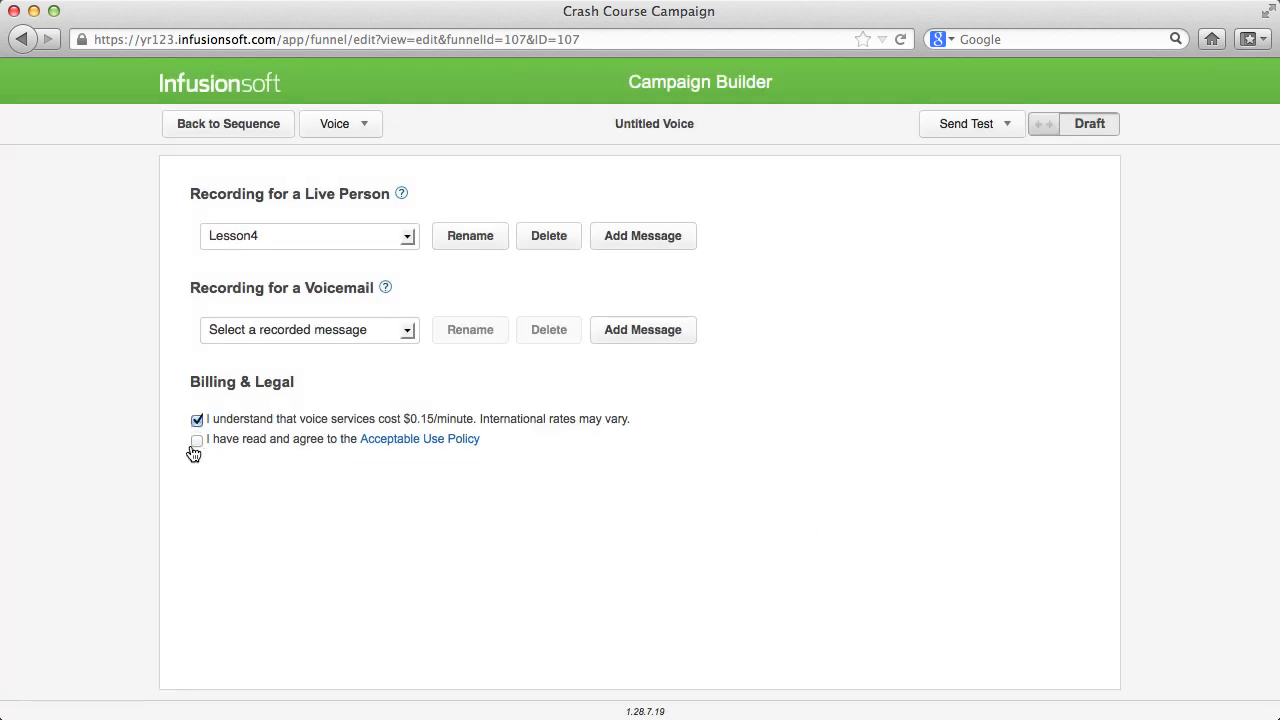
pyautogui.click(196, 439)
pyautogui.click(312, 330)
pyautogui.click(316, 379)
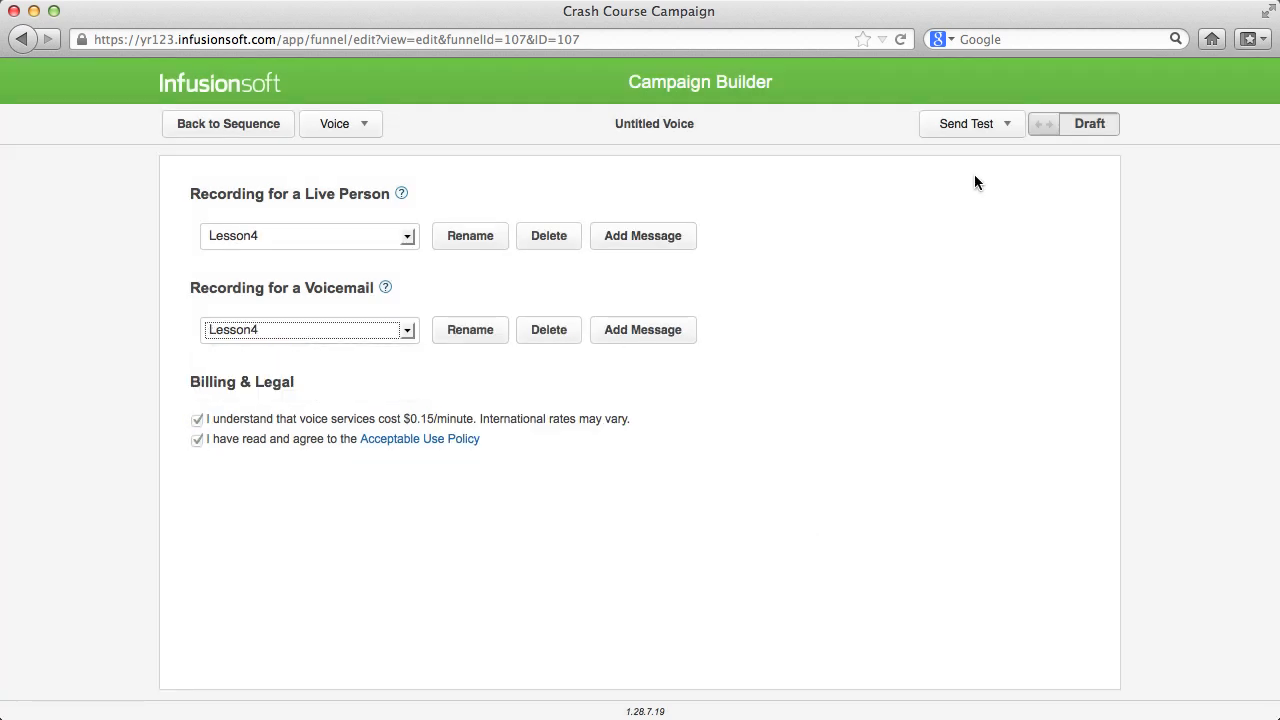
pyautogui.click(1044, 123)
pyautogui.click(240, 124)
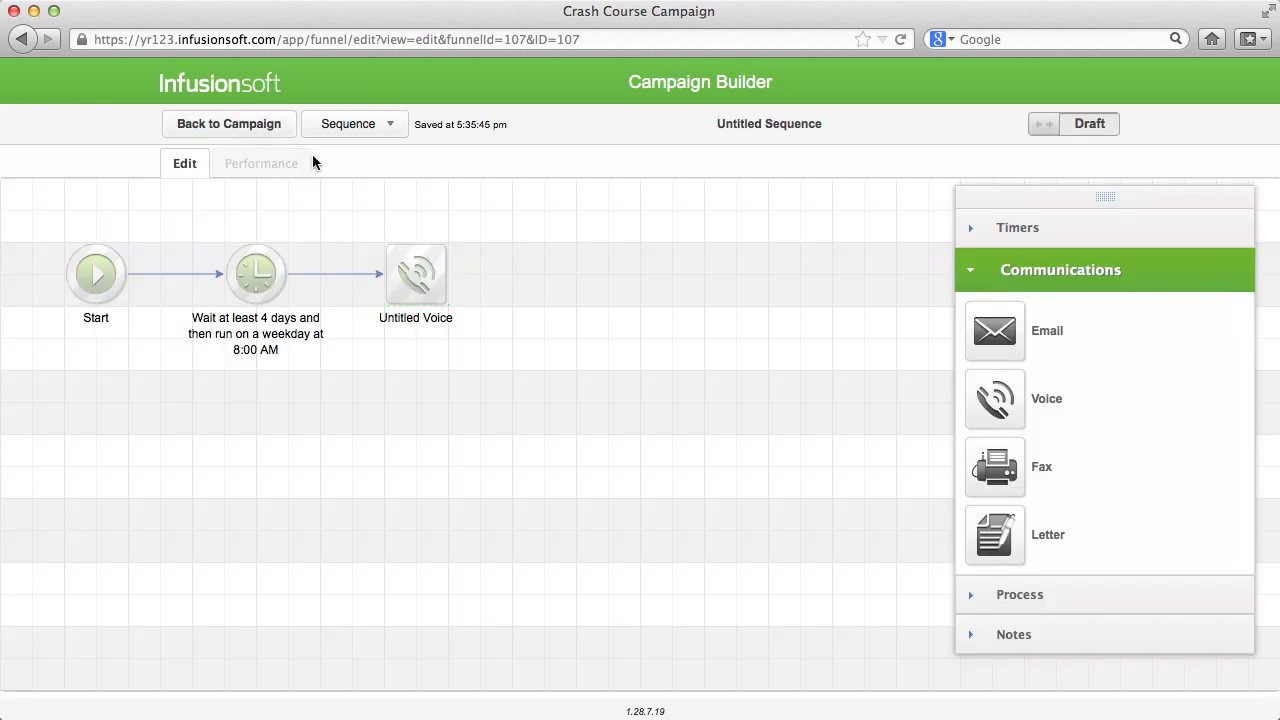
# - Add a Fax after the voice item, with Header SAMPLE.jpg as File 1 and Skript Video4 Campaign Builder.docx as File 2
pyautogui.moveTo(995, 464); pyautogui.dragTo(551, 262)
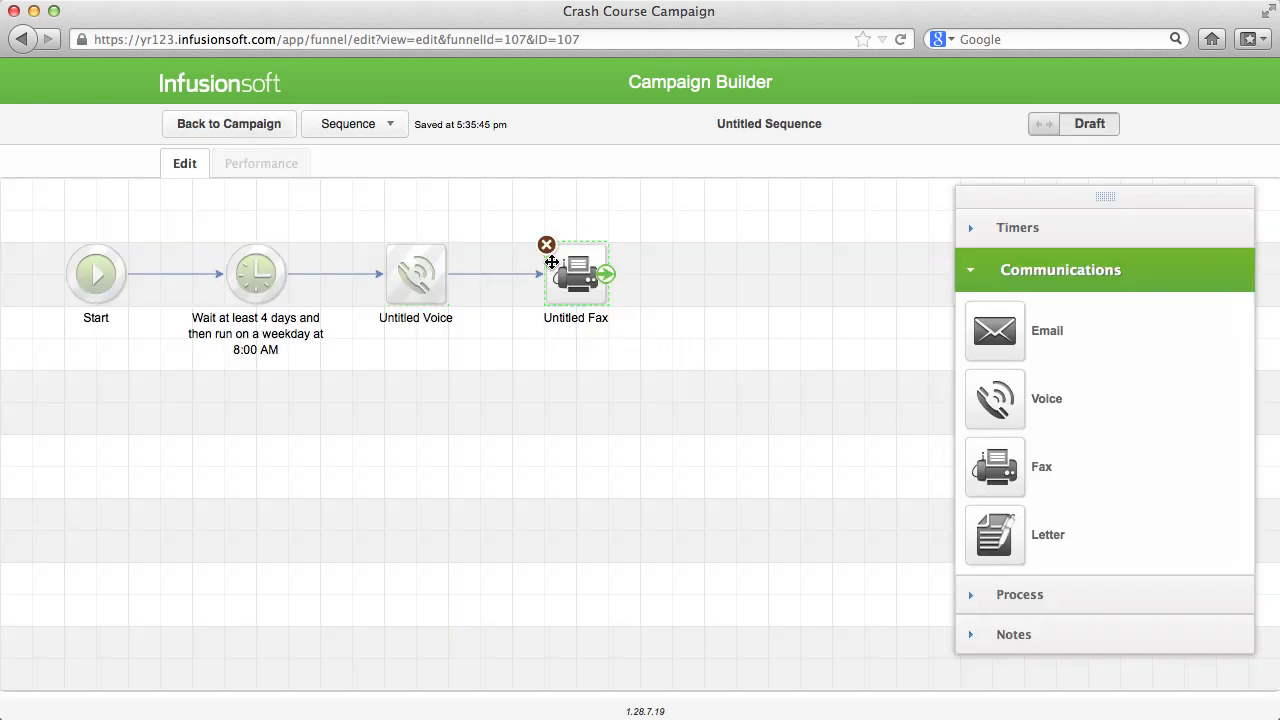
pyautogui.doubleClick(579, 268)
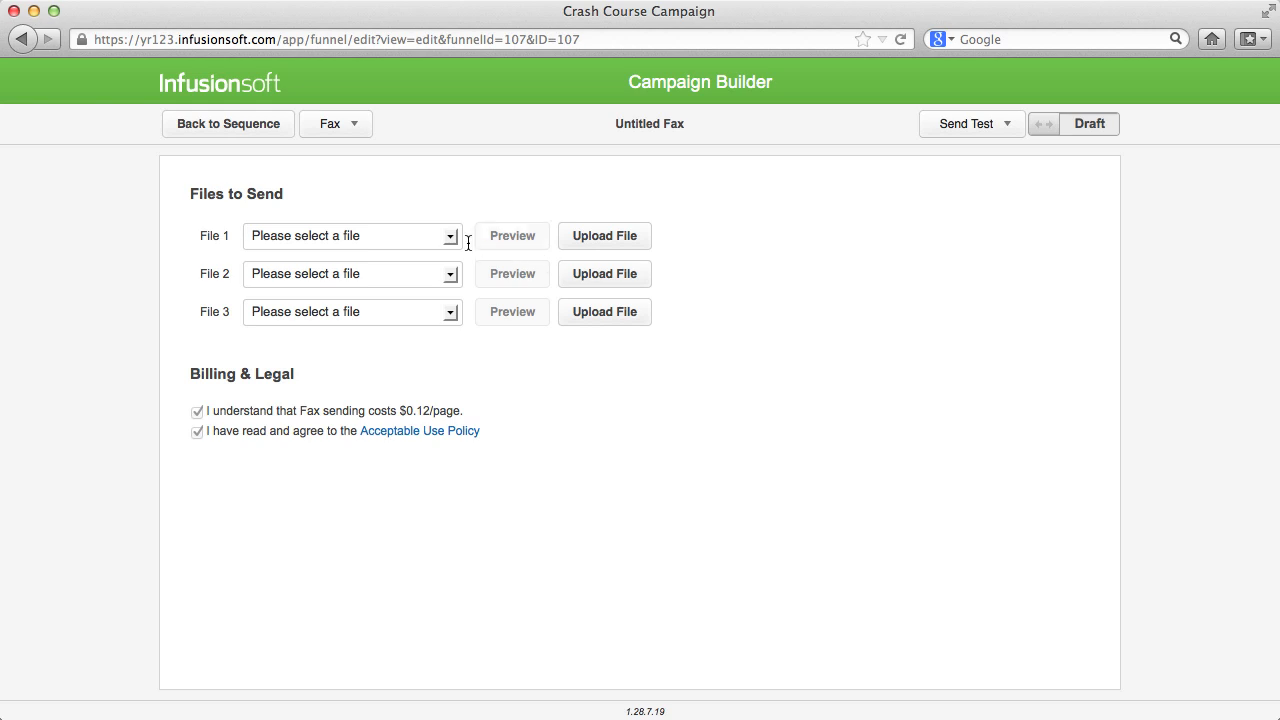
pyautogui.click(453, 237)
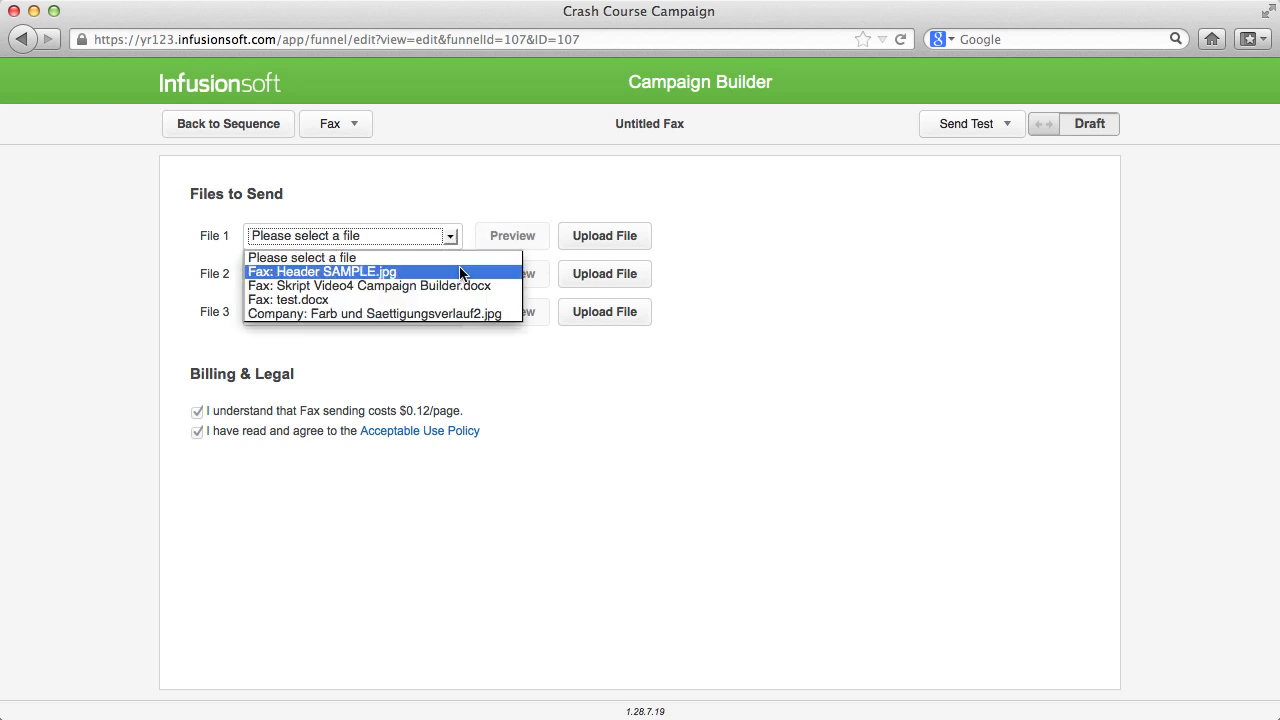
pyautogui.click(463, 273)
pyautogui.click(450, 277)
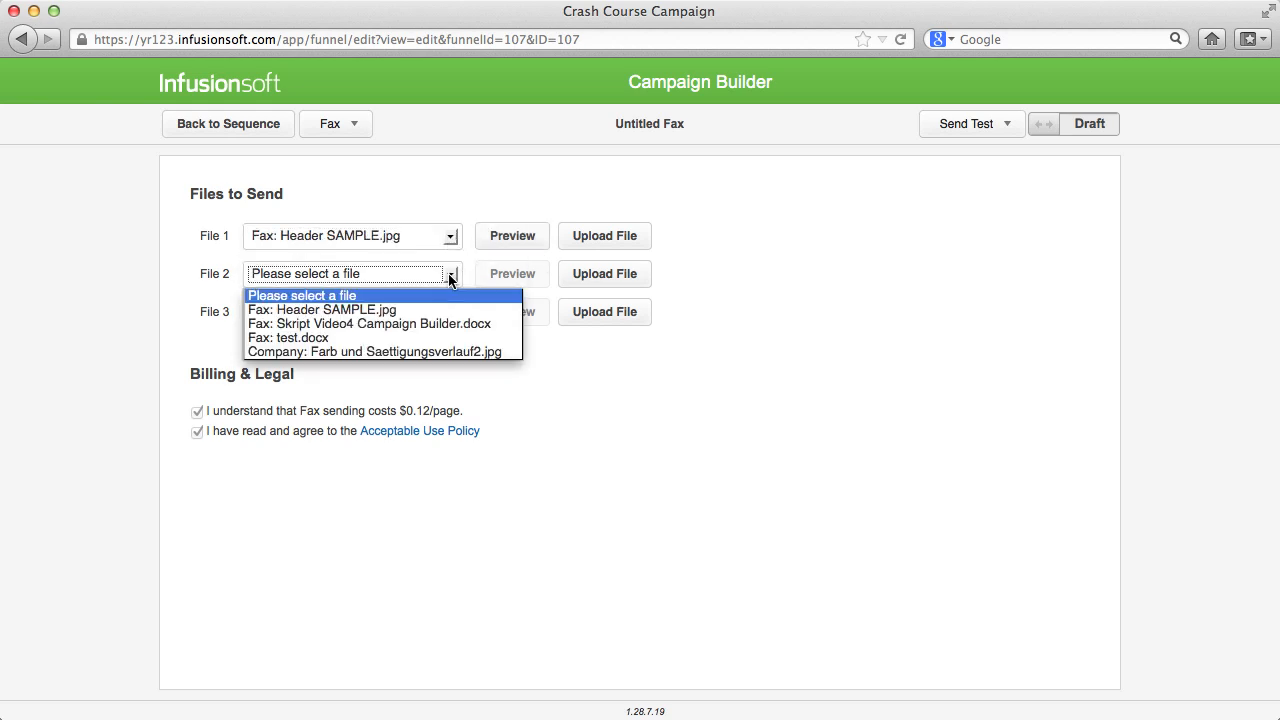
pyautogui.click(450, 323)
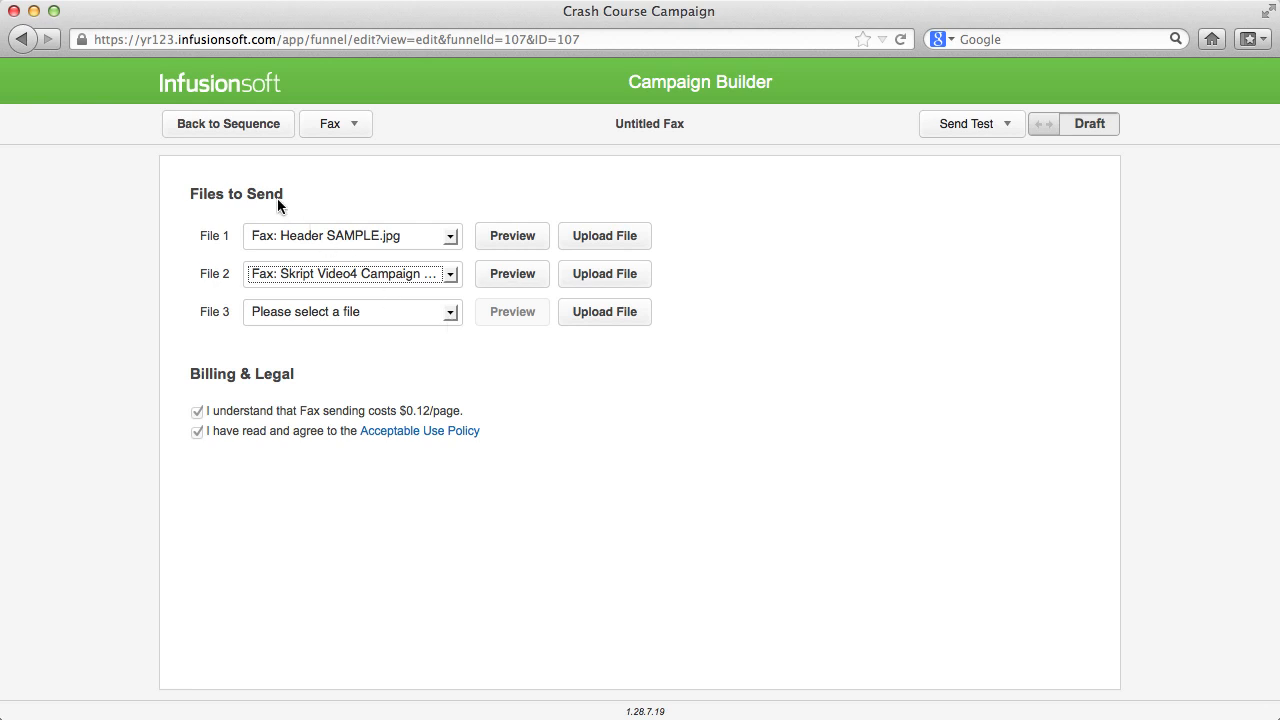
pyautogui.click(261, 123)
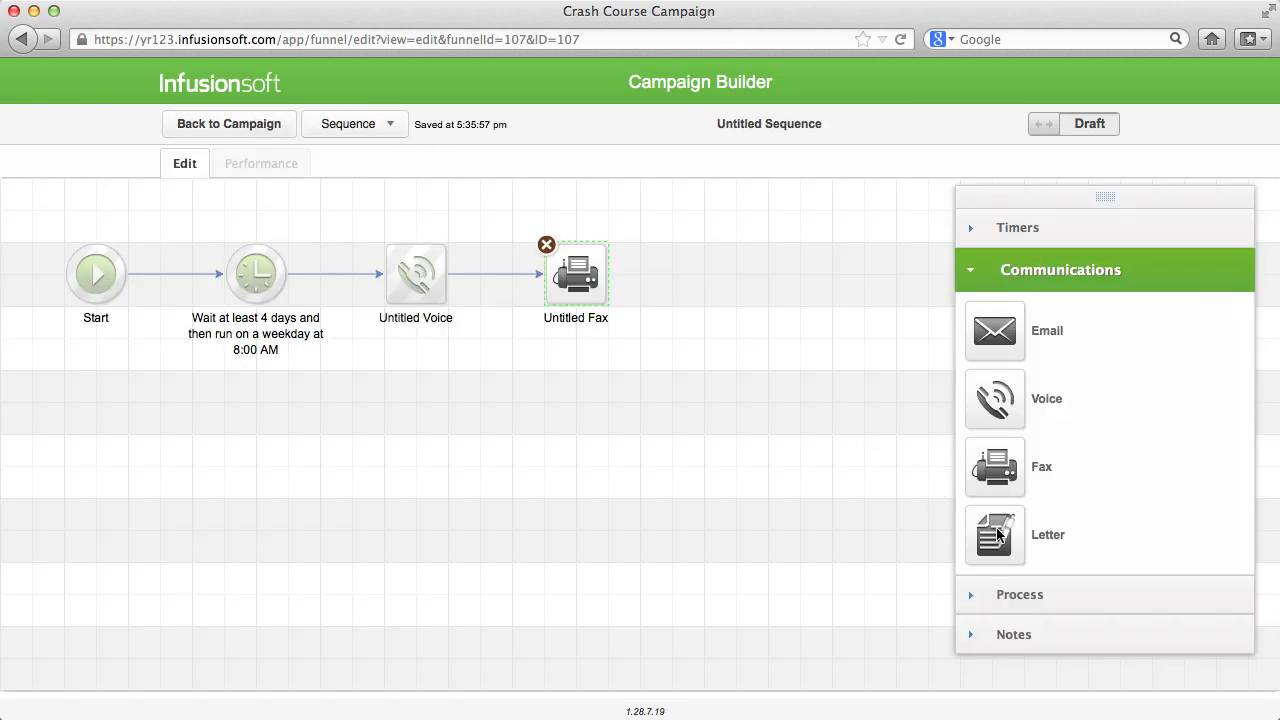
# - Add a Letter after the fax and insert a second paragraph in its body, separated from the first by a 15 px spacer
pyautogui.moveTo(997, 535); pyautogui.dragTo(718, 266)
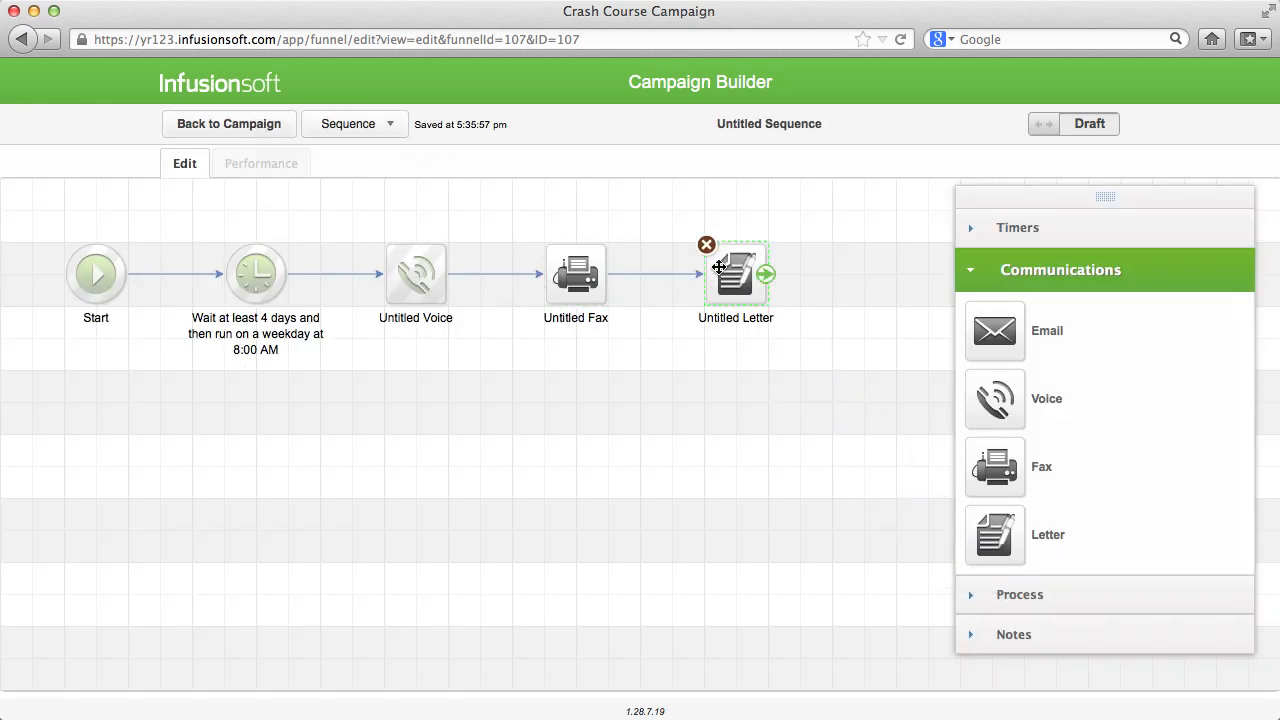
pyautogui.doubleClick(738, 276)
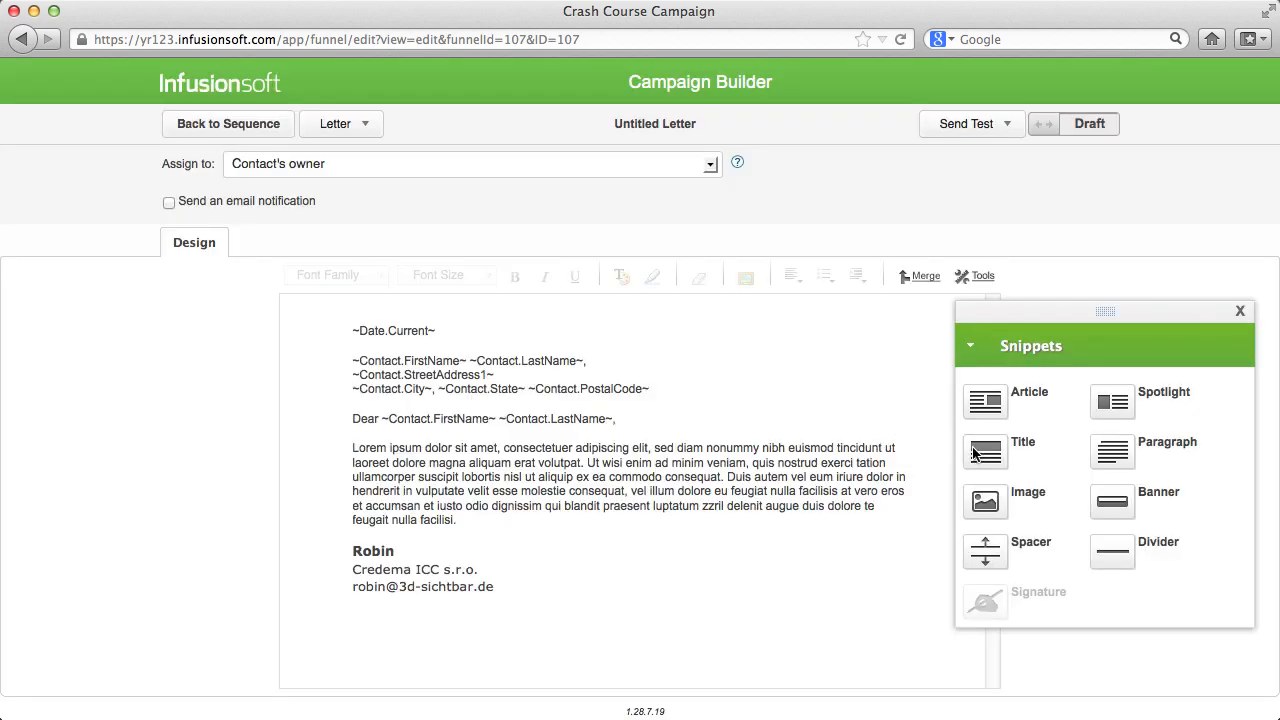
pyautogui.moveTo(1112, 452); pyautogui.dragTo(756, 516)
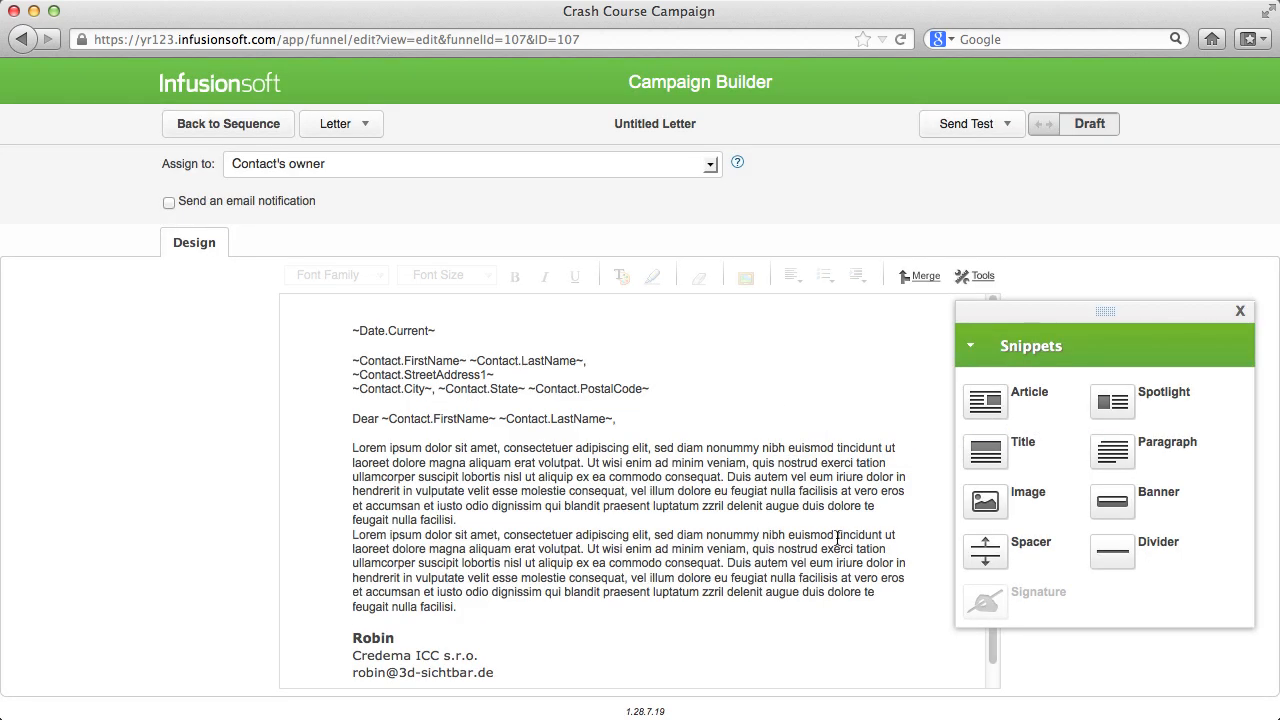
pyautogui.moveTo(992, 550); pyautogui.dragTo(814, 503)
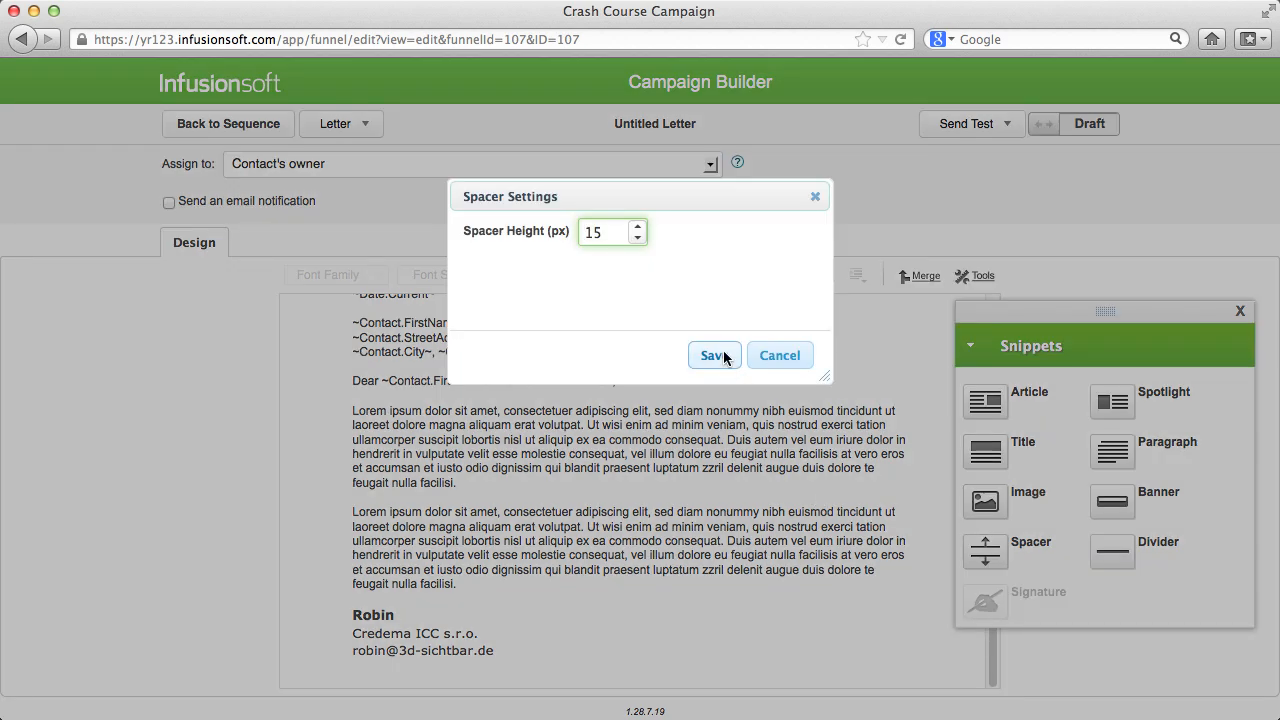
pyautogui.click(721, 353)
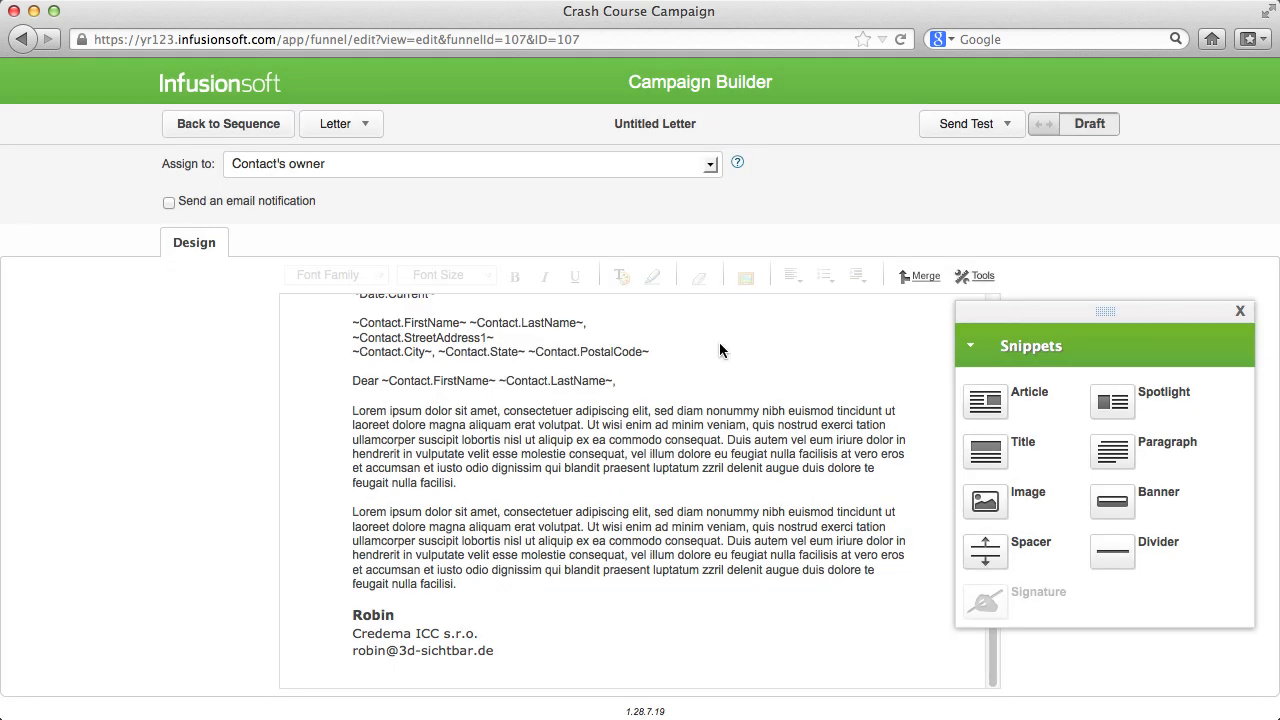
pyautogui.click(229, 126)
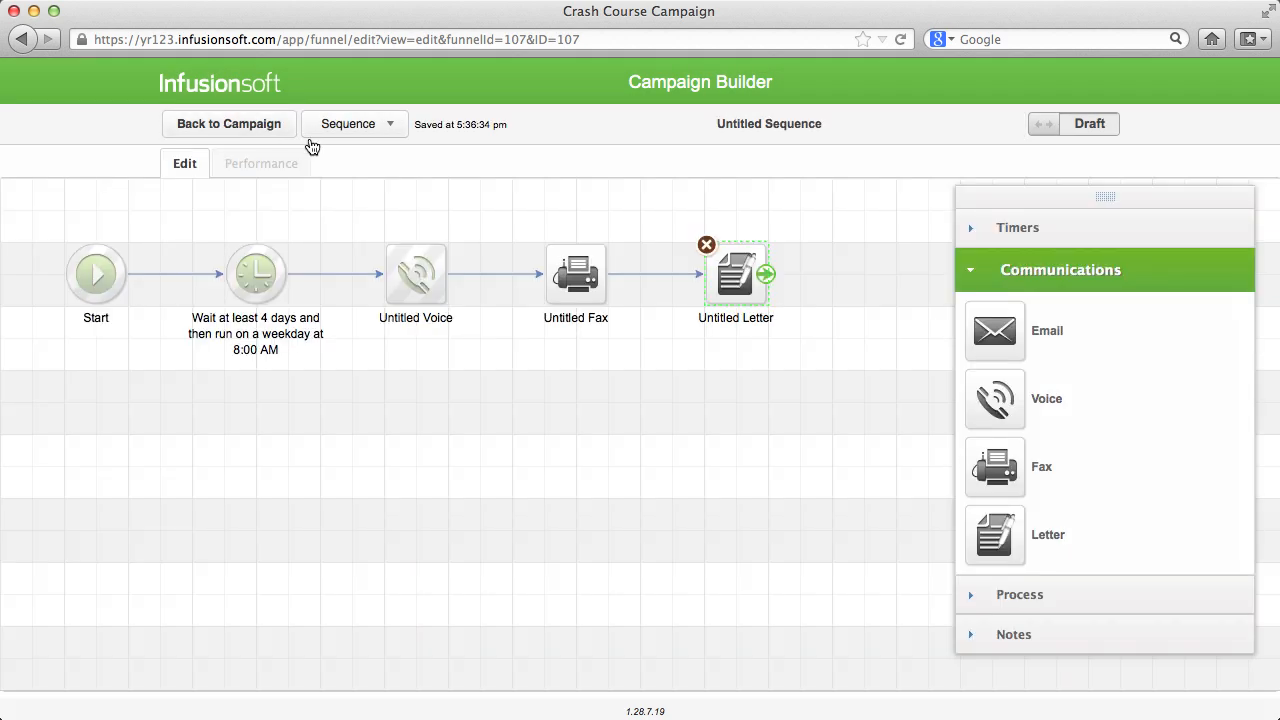
pyautogui.moveTo(981, 340); pyautogui.dragTo(860, 276)
pyautogui.doubleClick(862, 274)
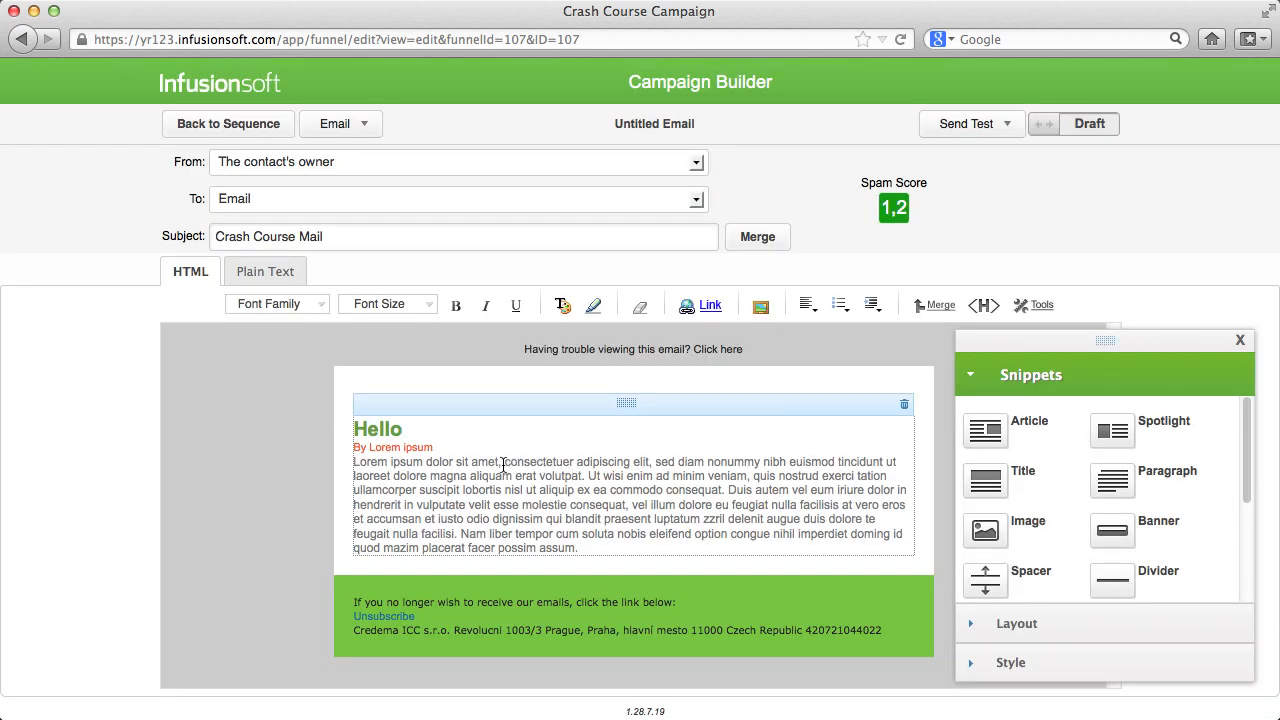
pyautogui.moveTo(505, 464); pyautogui.dragTo(648, 466)
pyautogui.click(710, 305)
pyautogui.click(674, 294)
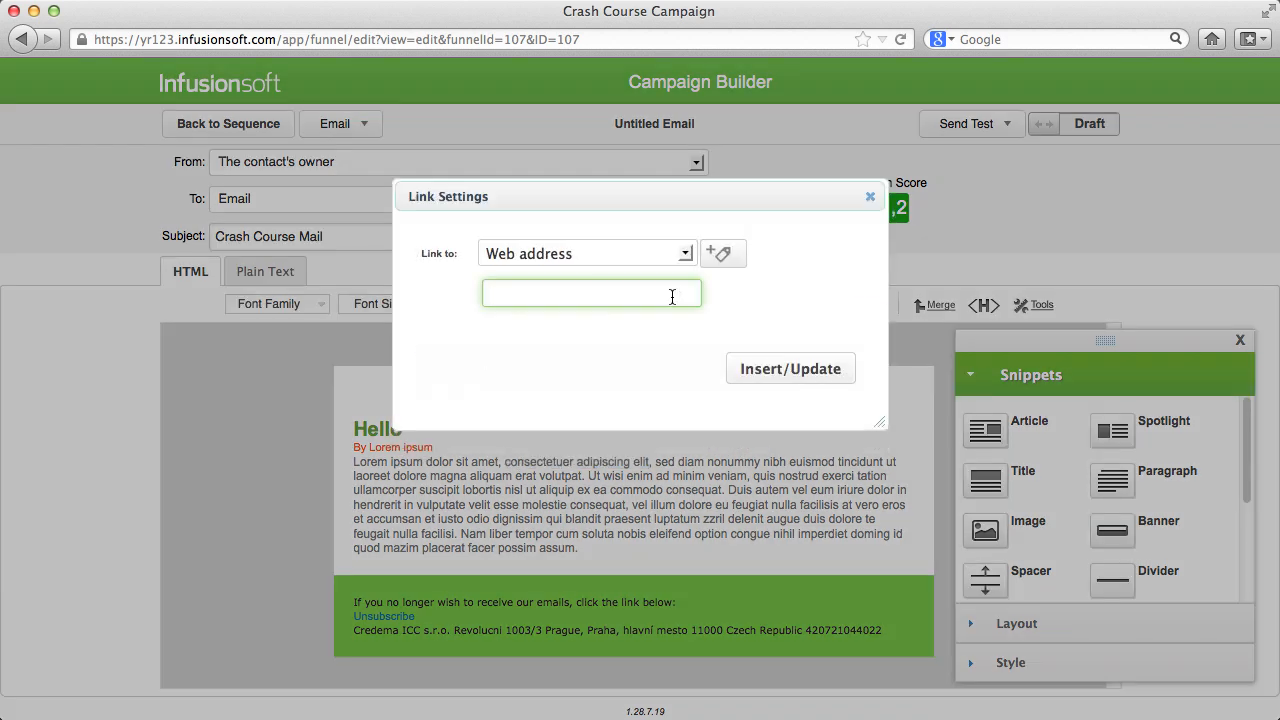
pyautogui.write('www')
pyautogui.click(651, 353)
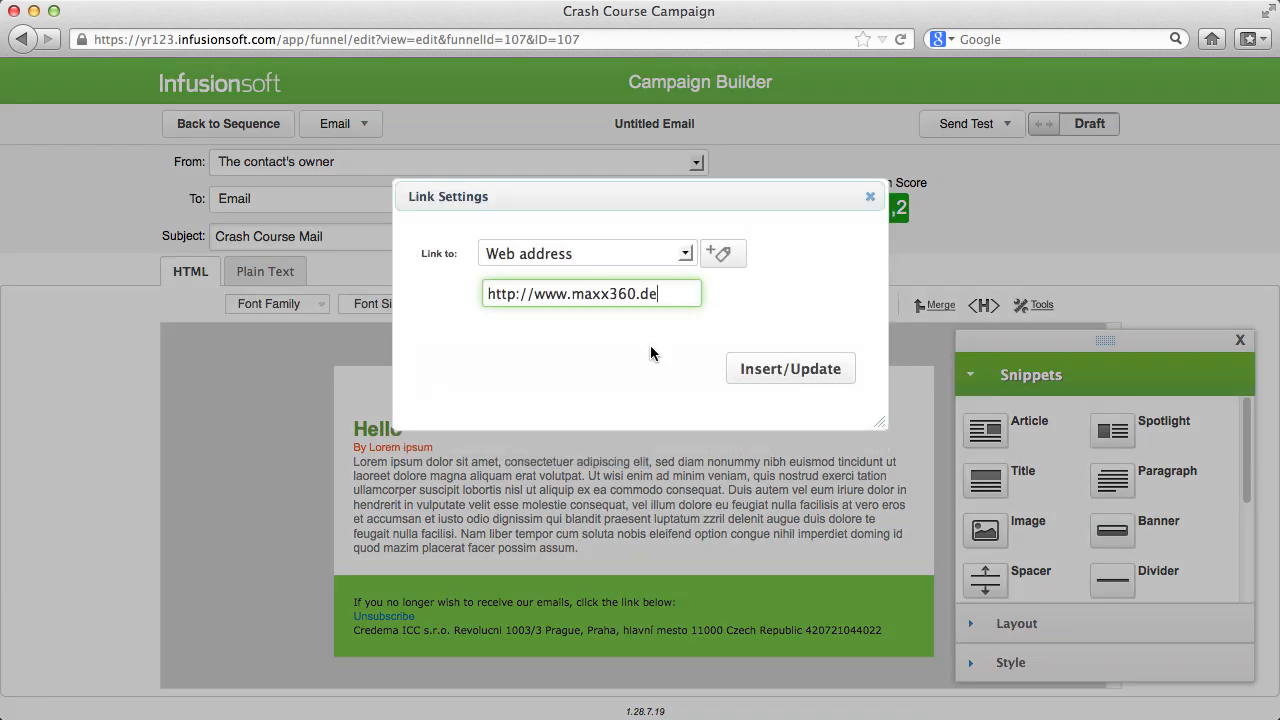
pyautogui.click(770, 370)
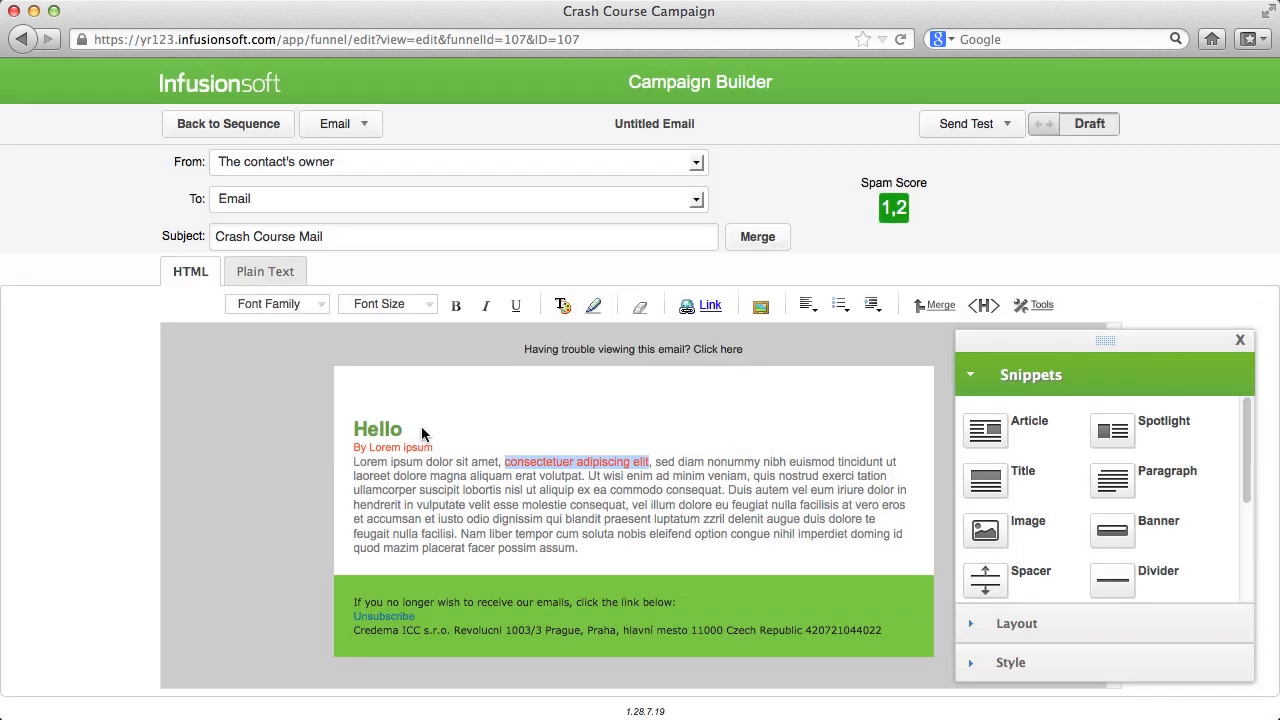
# - Insert the contact's First Name and Last Name merge fields after "Hello" in the email, mark it Ready and return to the sequence
pyautogui.click(930, 305)
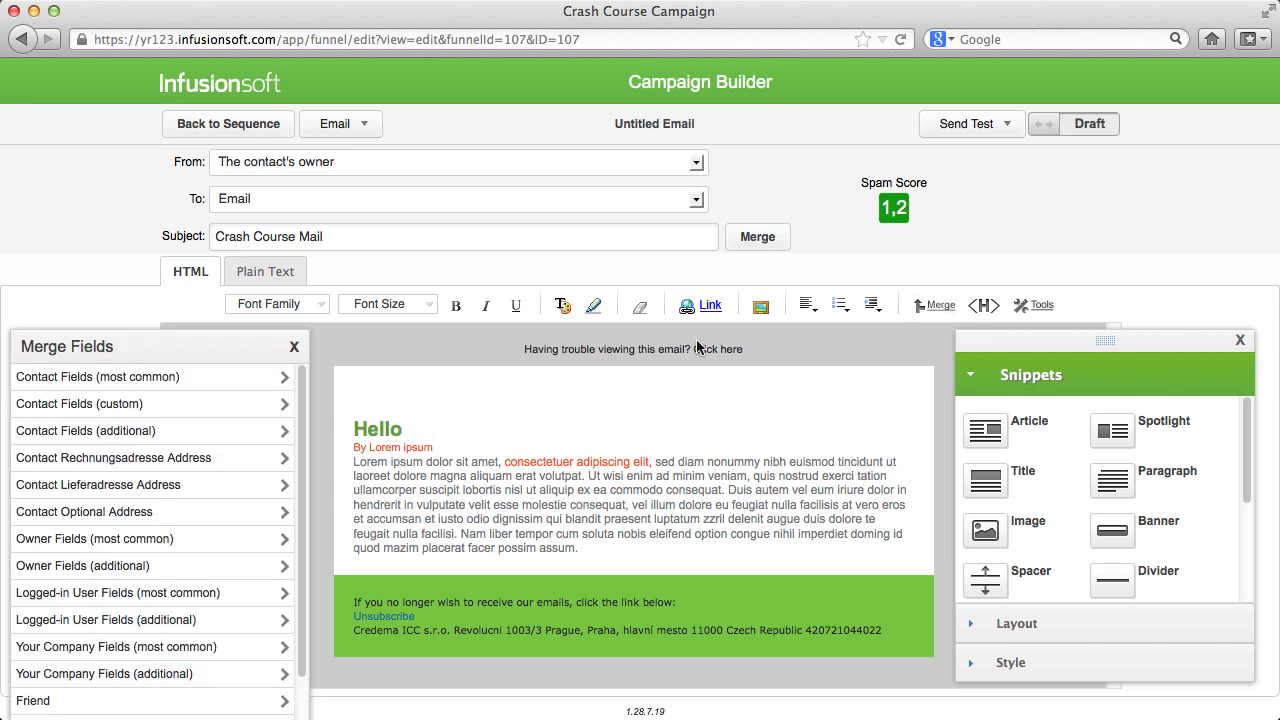
pyautogui.click(90, 377)
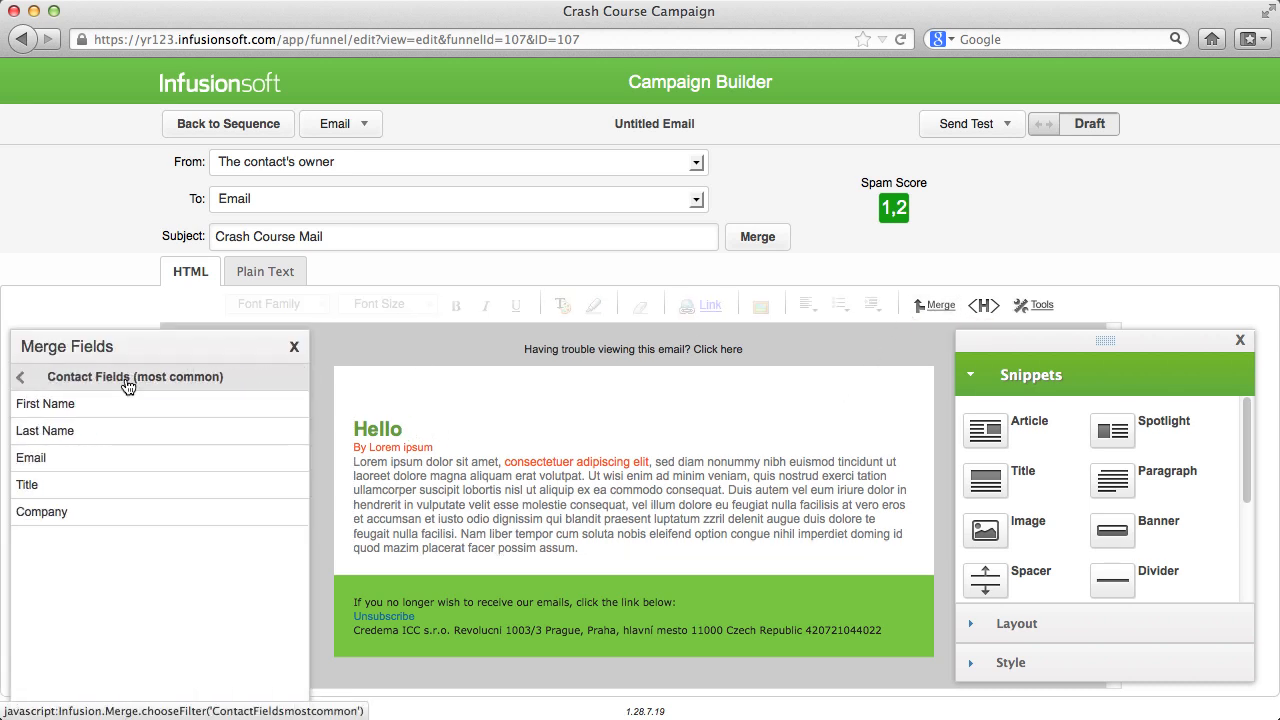
pyautogui.click(55, 405)
pyautogui.click(57, 431)
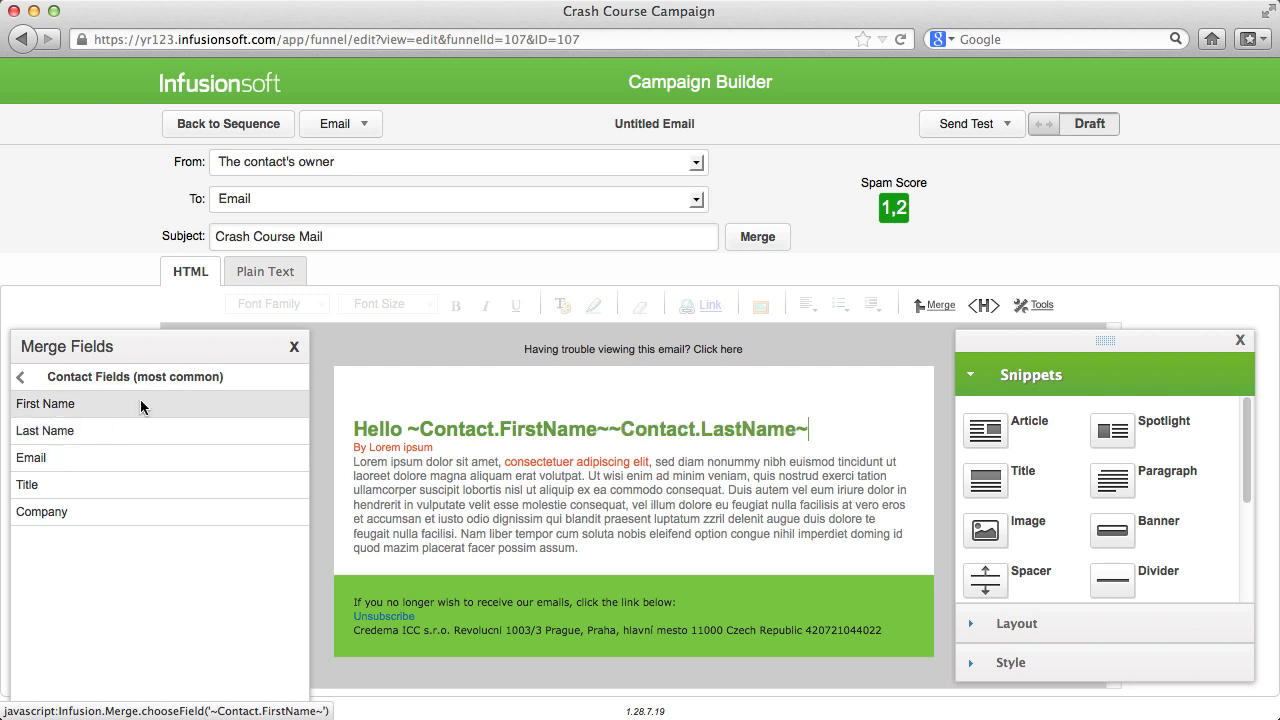
pyautogui.click(293, 346)
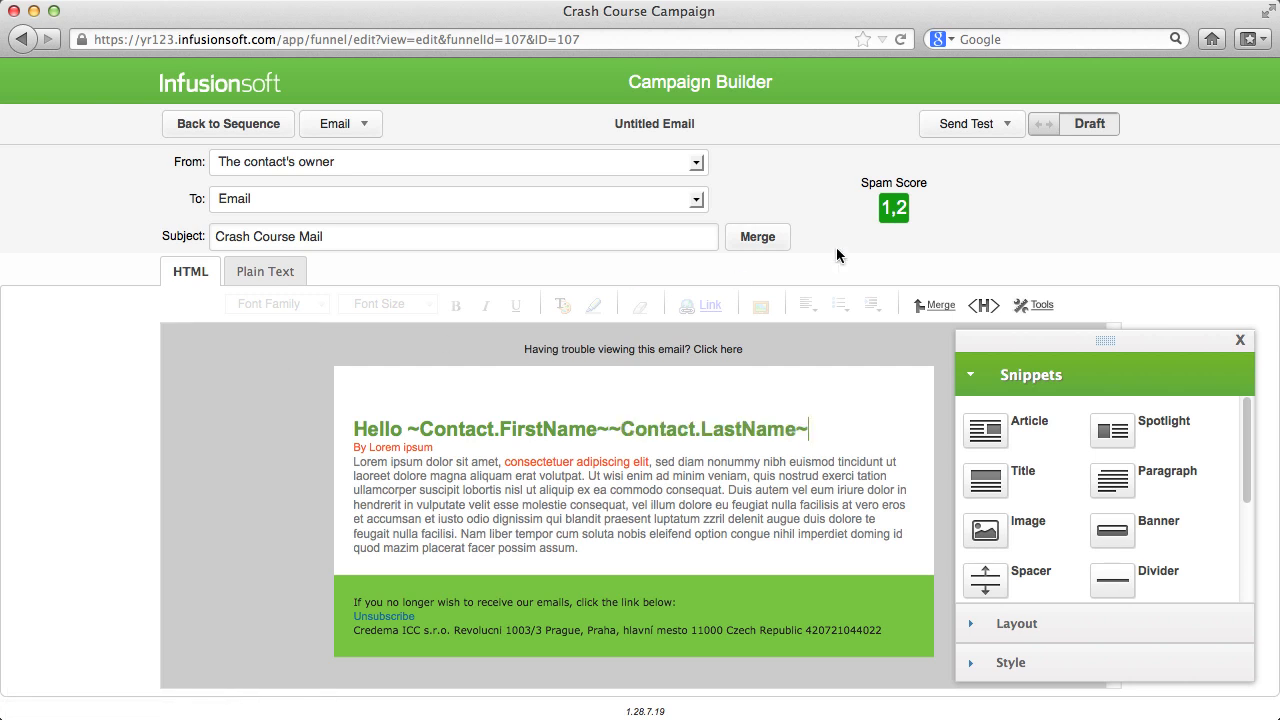
pyautogui.click(1074, 128)
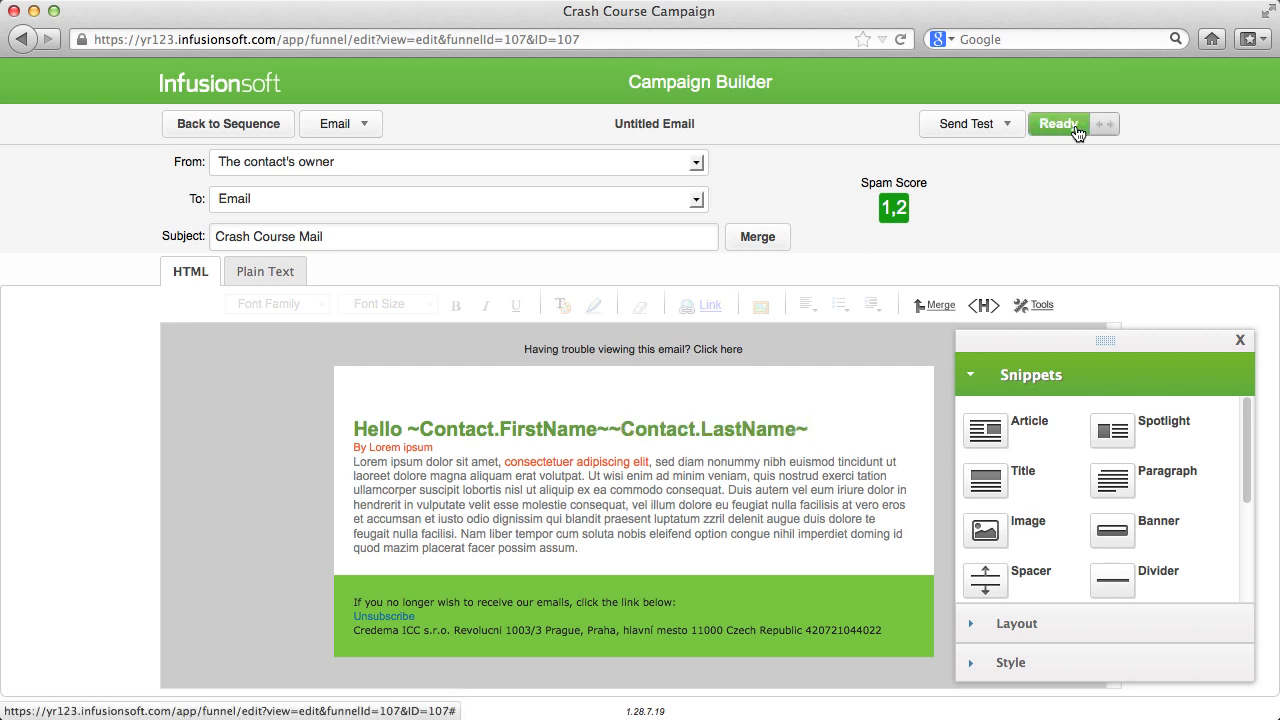
pyautogui.click(231, 128)
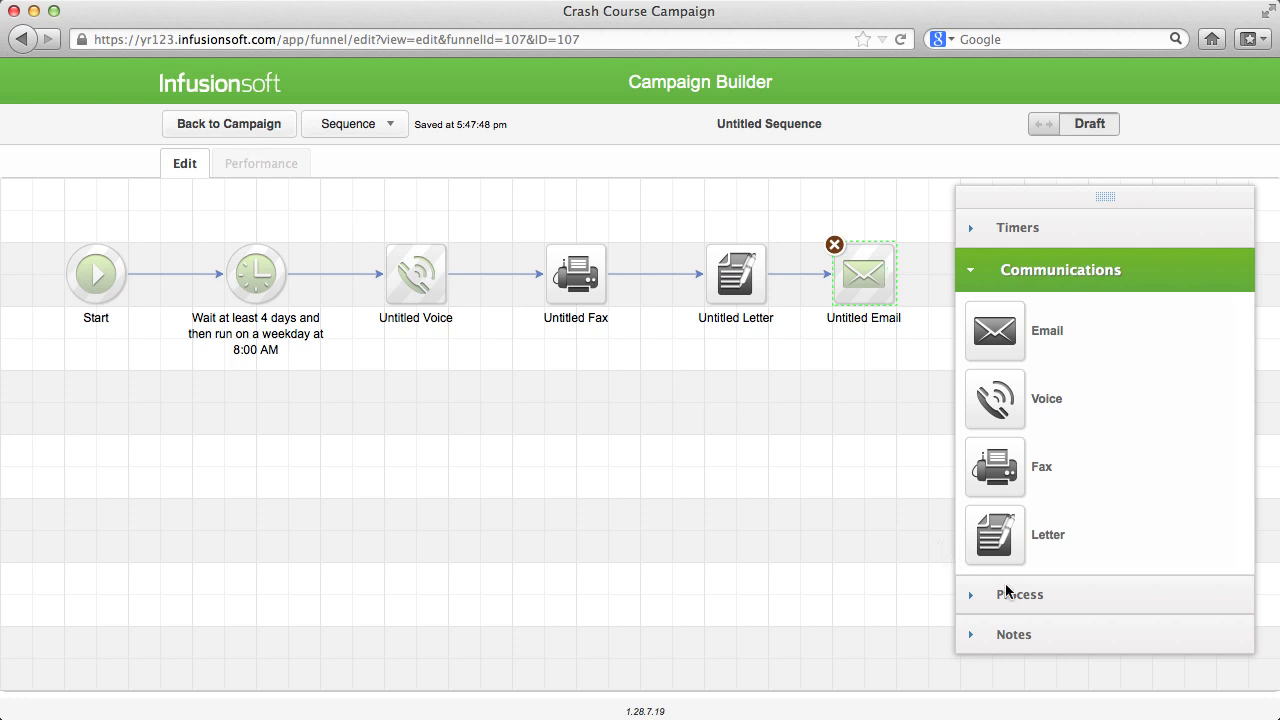
# - Add a Create Opportunity item after the email in a new row below, followed by an Apply/Remove Tag item
pyautogui.click(1006, 592)
pyautogui.scroll(-2, 1100, 492)
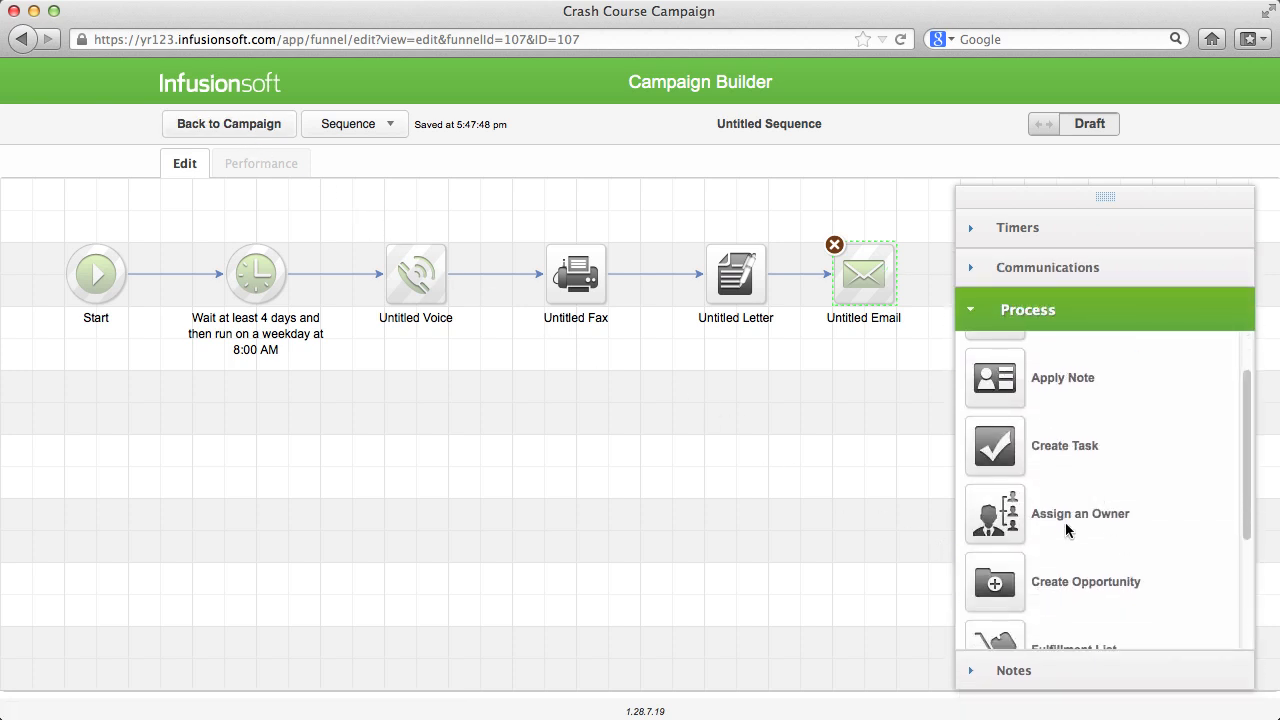
pyautogui.moveTo(1003, 582); pyautogui.dragTo(185, 431)
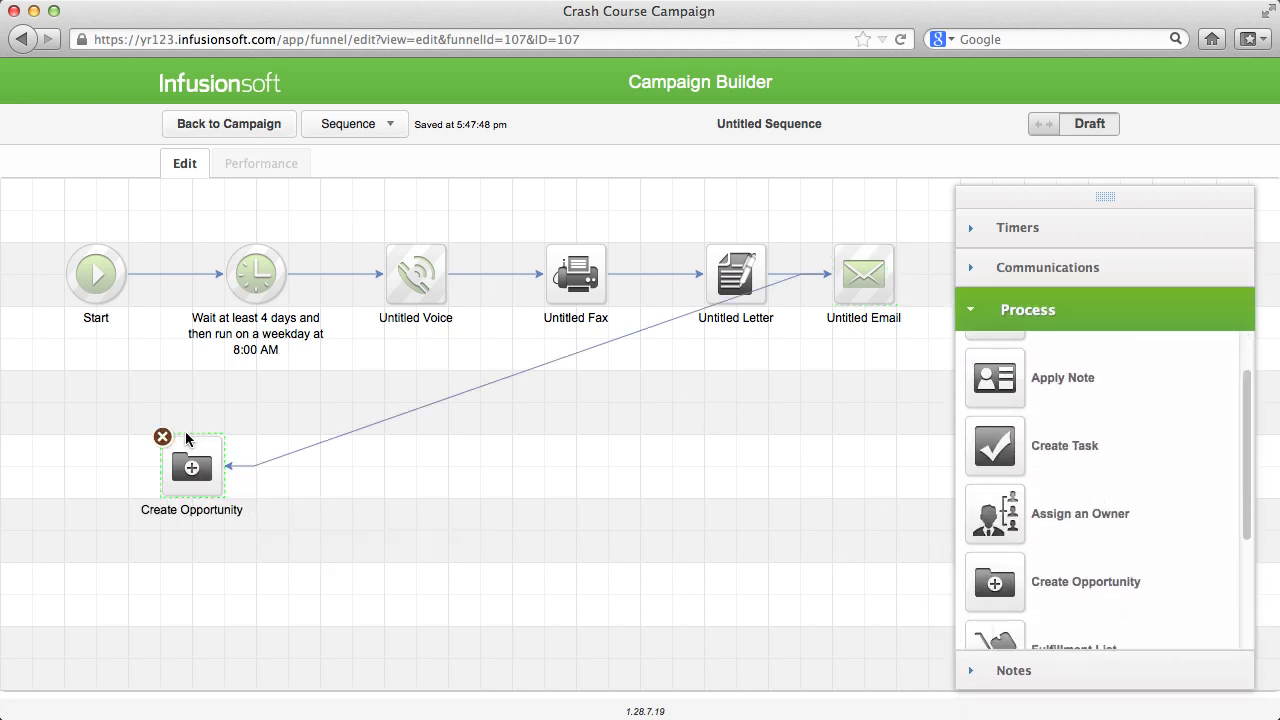
pyautogui.scroll(1, 1006, 427)
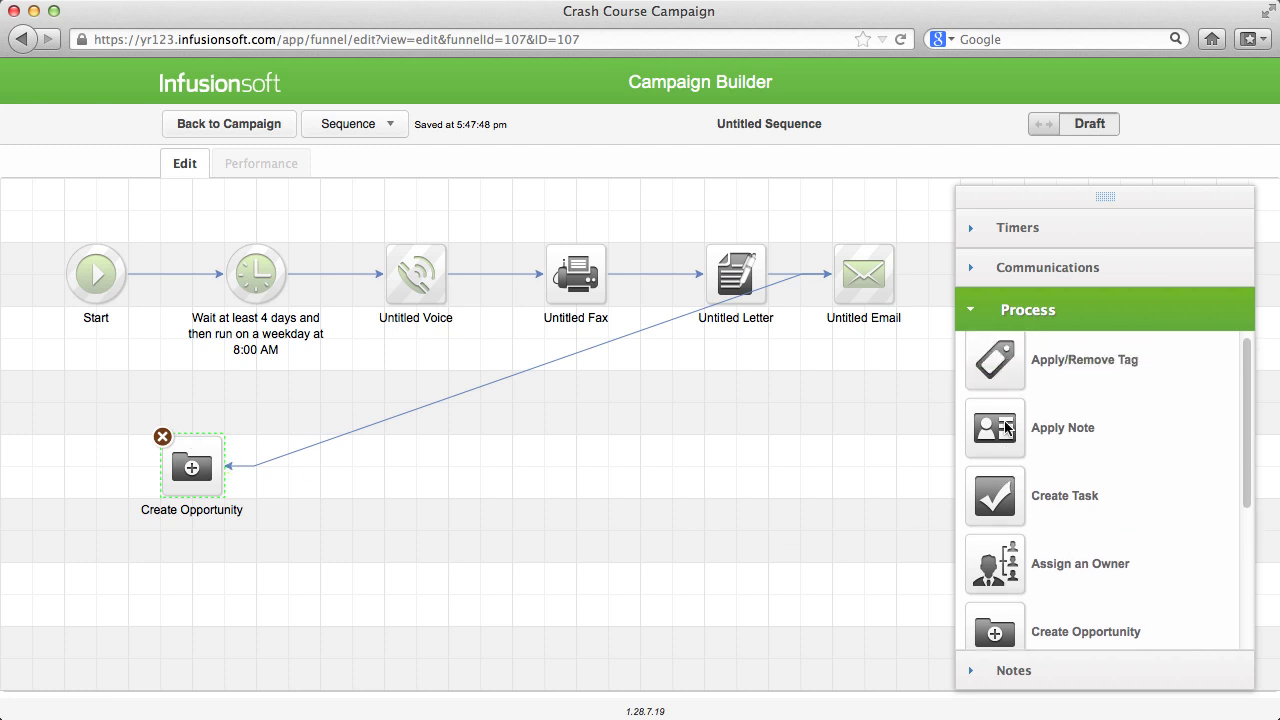
pyautogui.scroll(1, 1006, 427)
pyautogui.moveTo(992, 378); pyautogui.dragTo(352, 428)
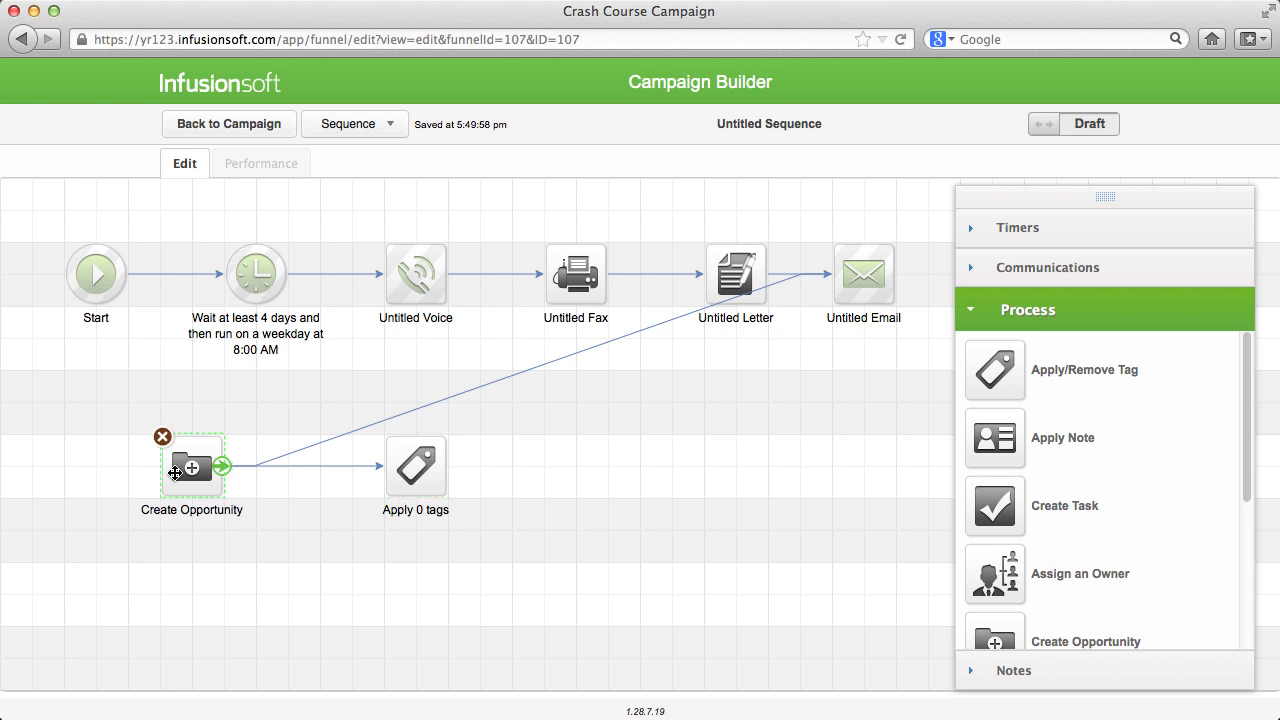
# - Configure the opportunity with starting stage New Opportunity and the individual user as Assigned User, and mark the sequence Ready, returning to the campaign
pyautogui.doubleClick(175, 472)
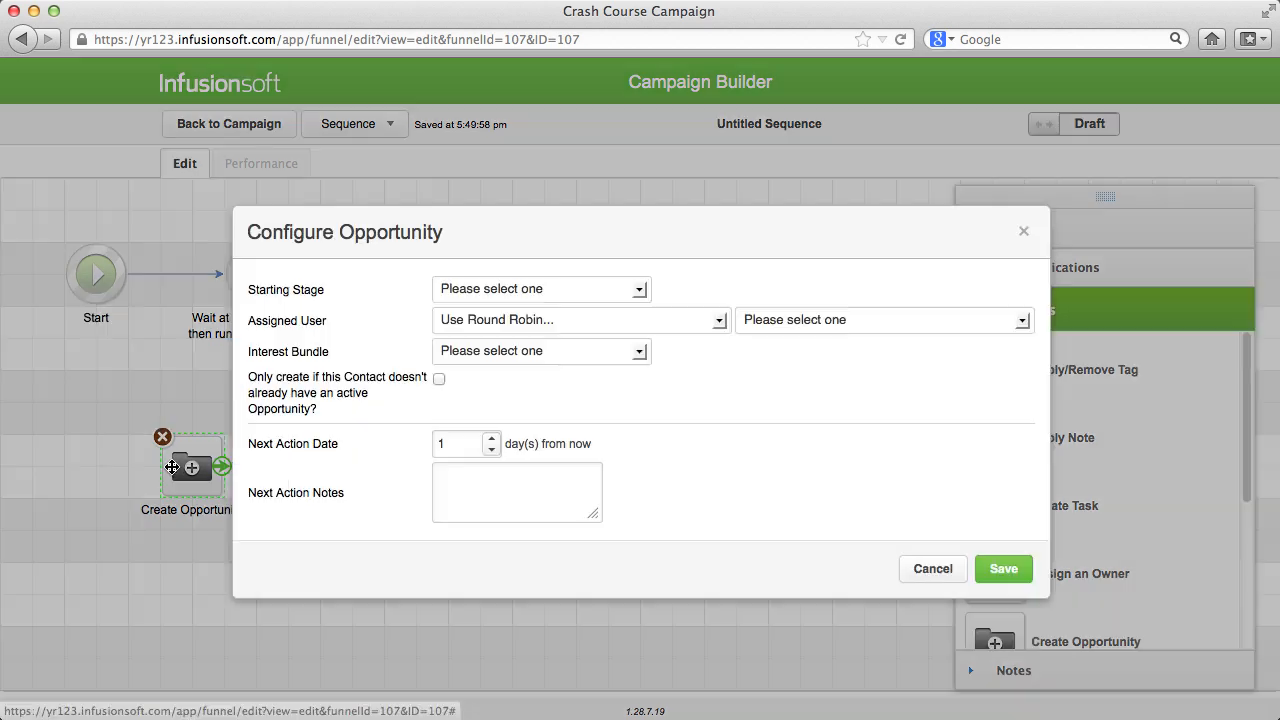
pyautogui.click(640, 289)
pyautogui.click(618, 343)
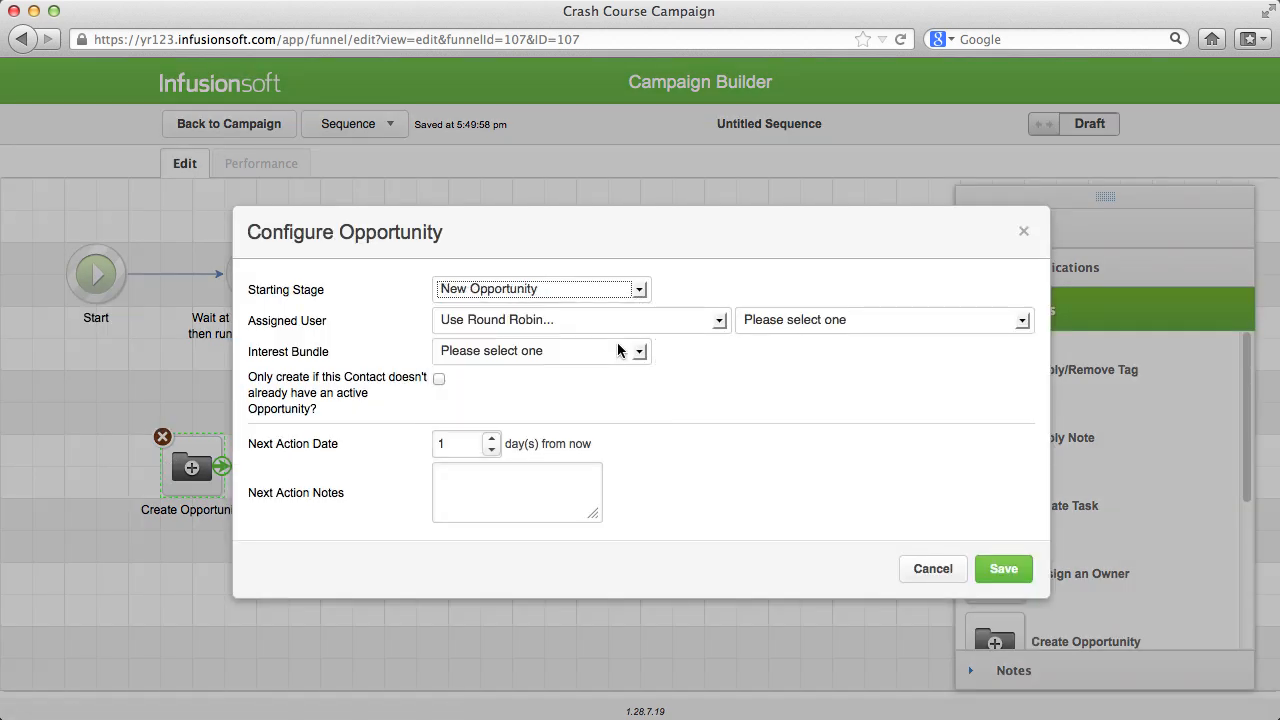
pyautogui.click(719, 320)
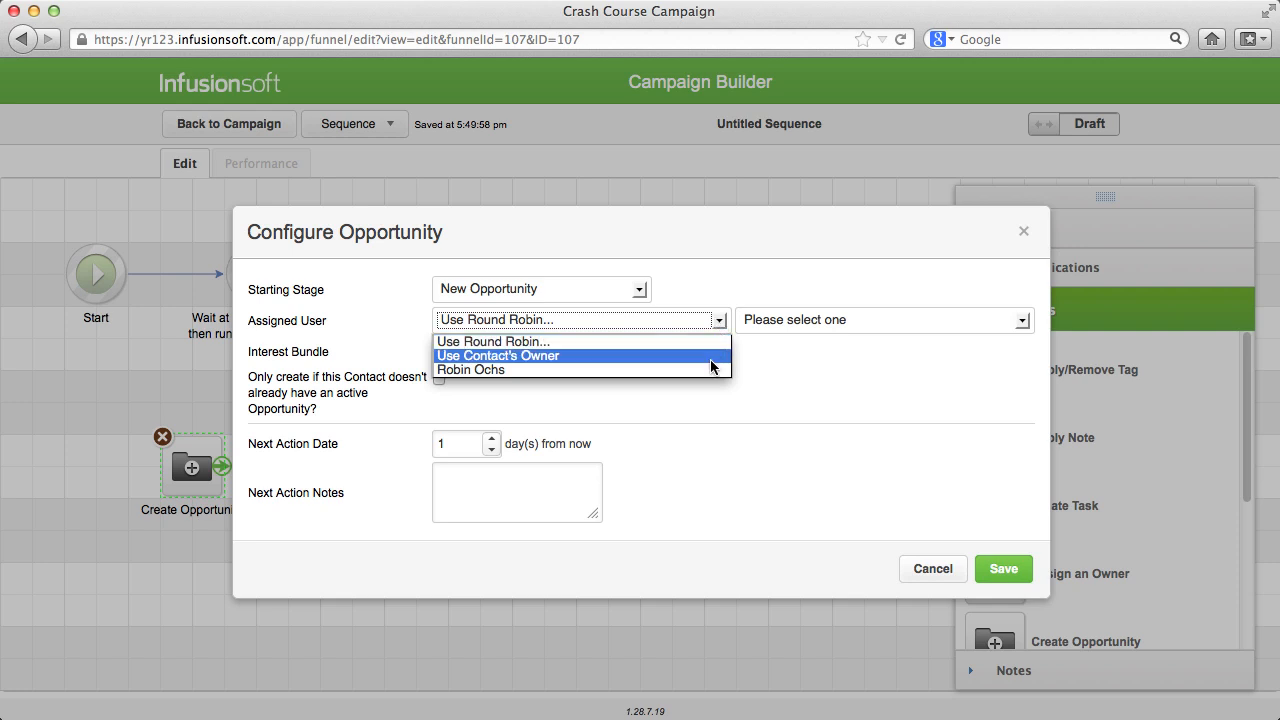
pyautogui.click(715, 370)
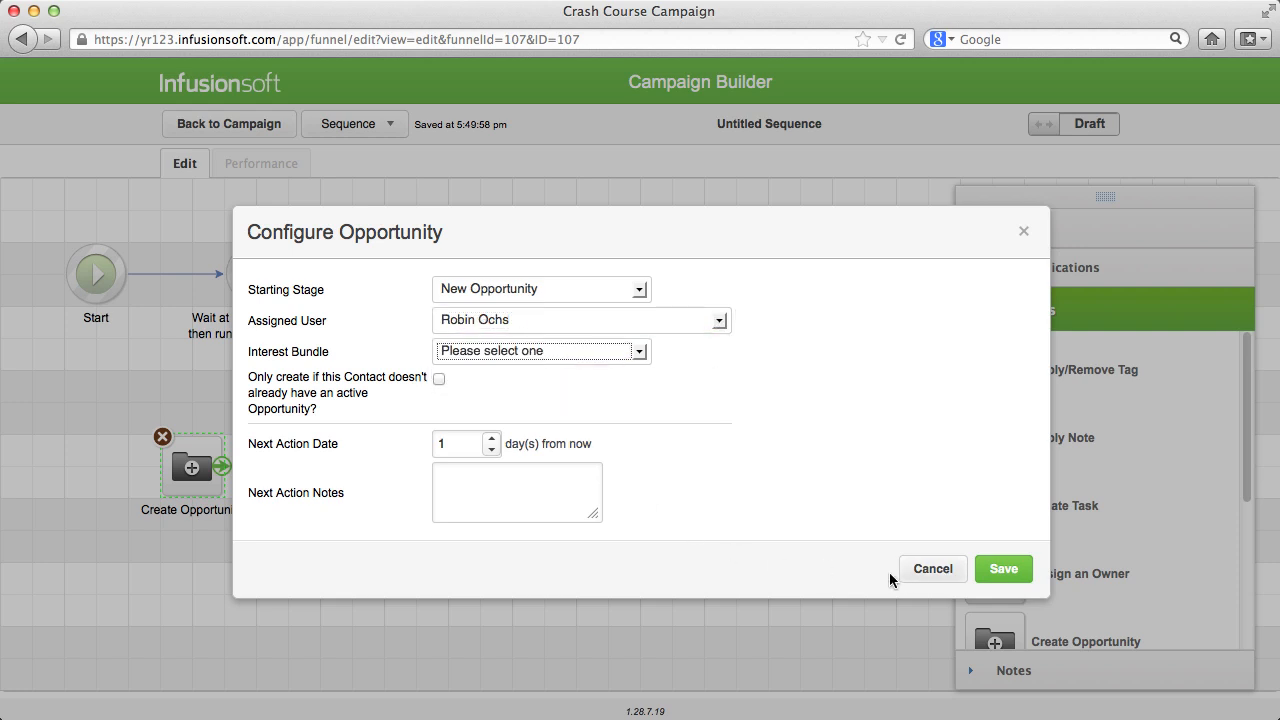
pyautogui.click(986, 570)
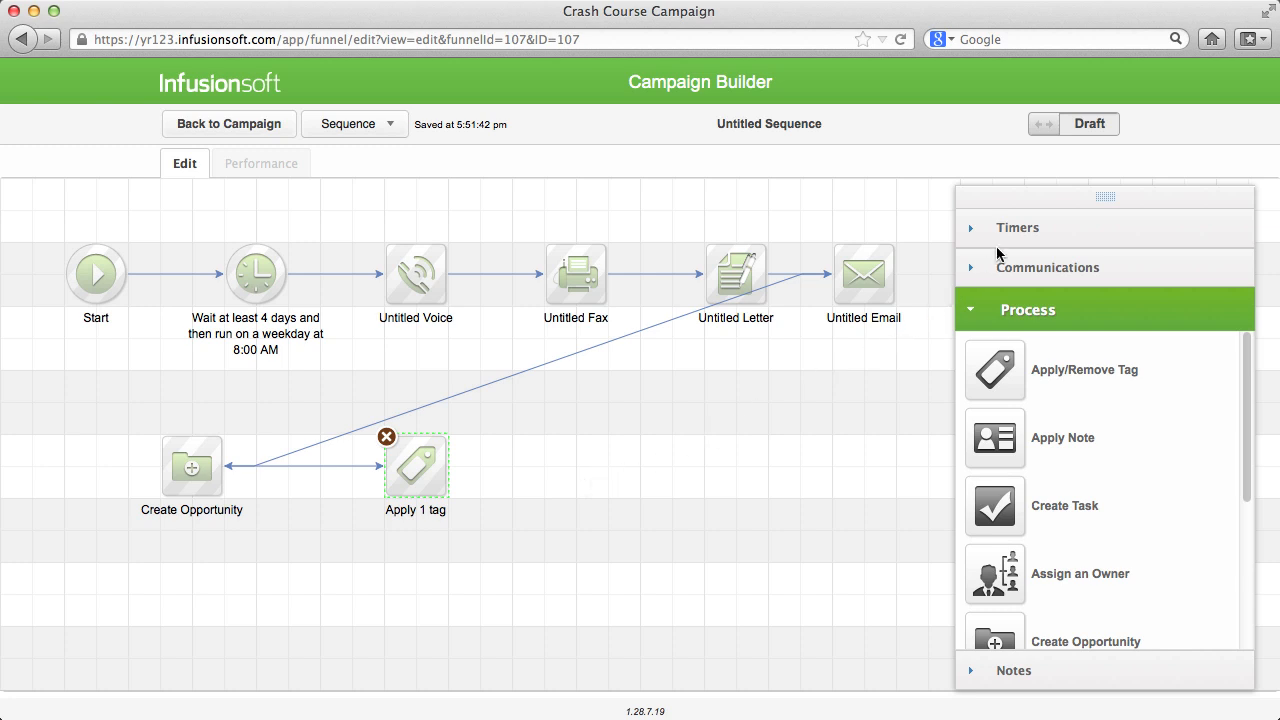
pyautogui.click(1079, 125)
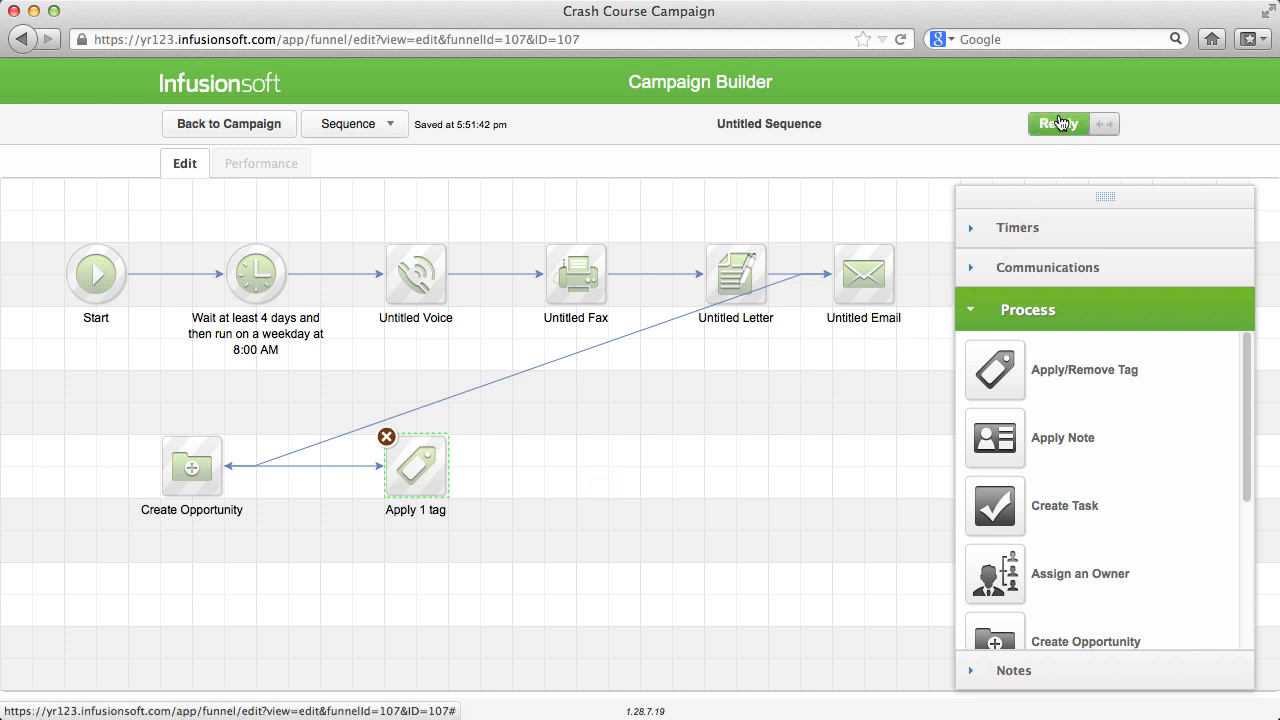
pyautogui.click(232, 127)
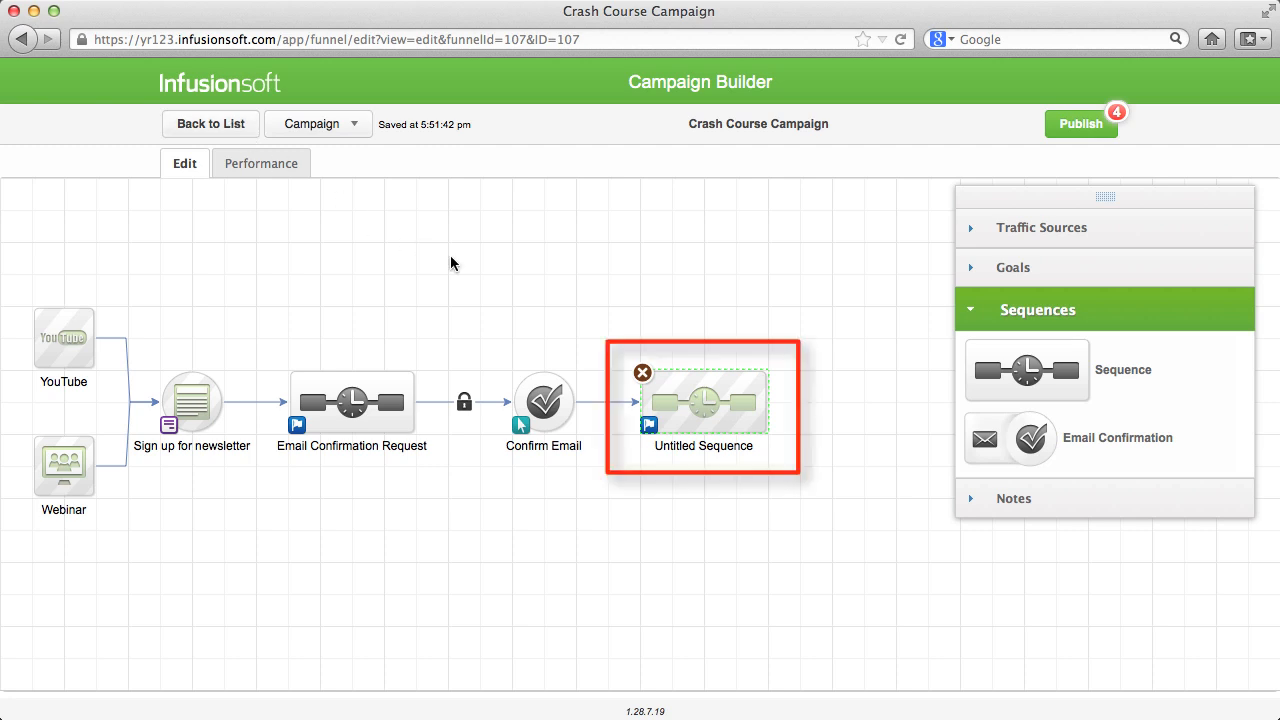
# - Add a Download a file goal below and beyond Untitled Sequence and connect the sequence to it
pyautogui.click(1013, 270)
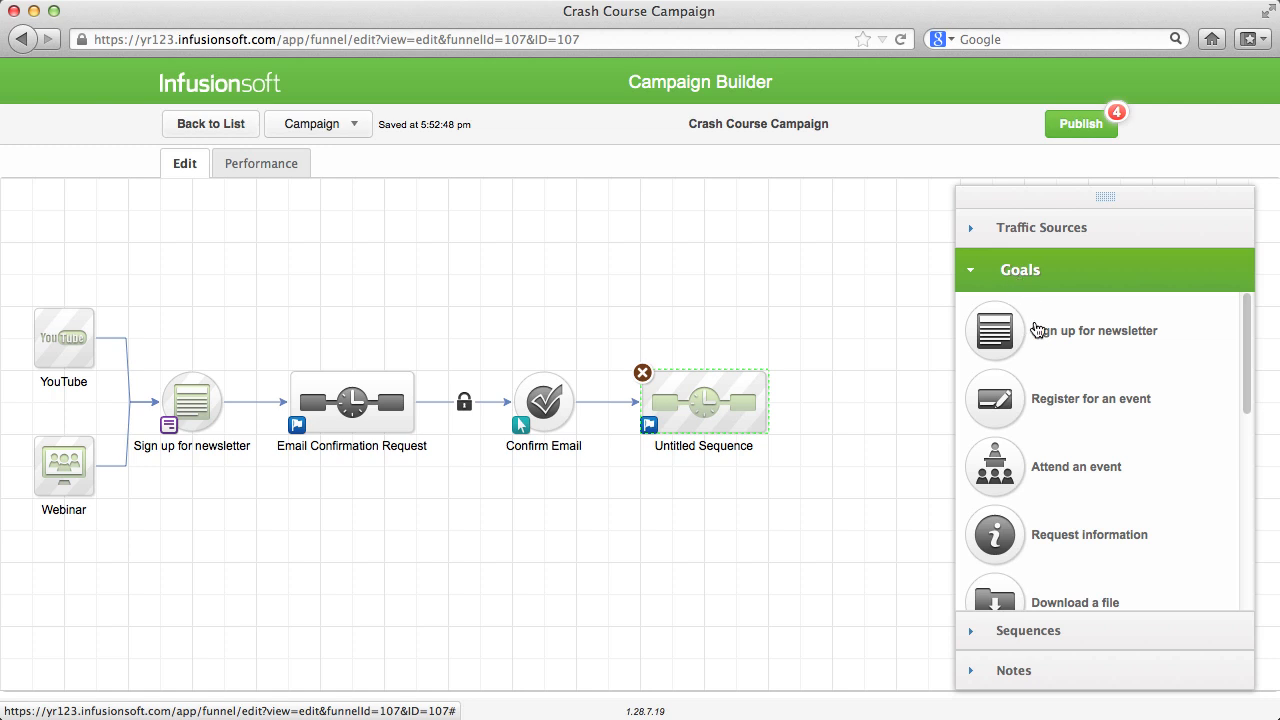
pyautogui.scroll(-2, 1000, 434)
pyautogui.moveTo(1008, 543); pyautogui.dragTo(830, 495)
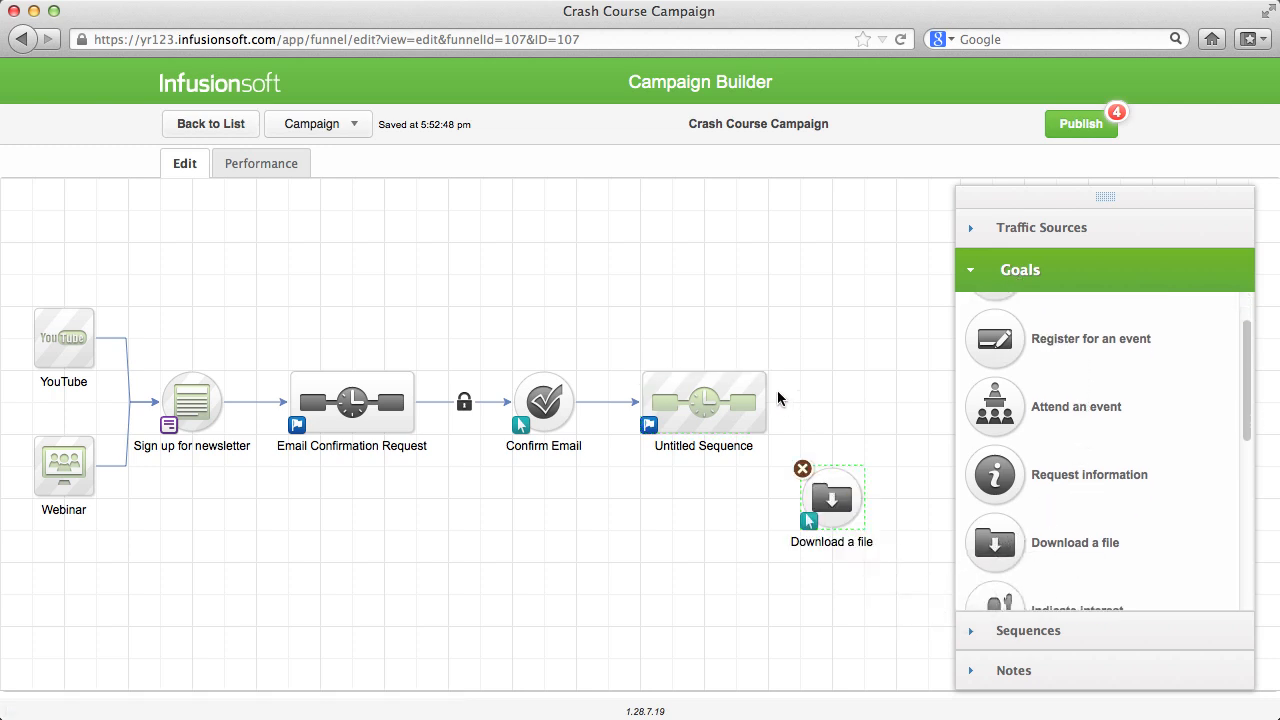
pyautogui.moveTo(768, 402); pyautogui.dragTo(836, 508)
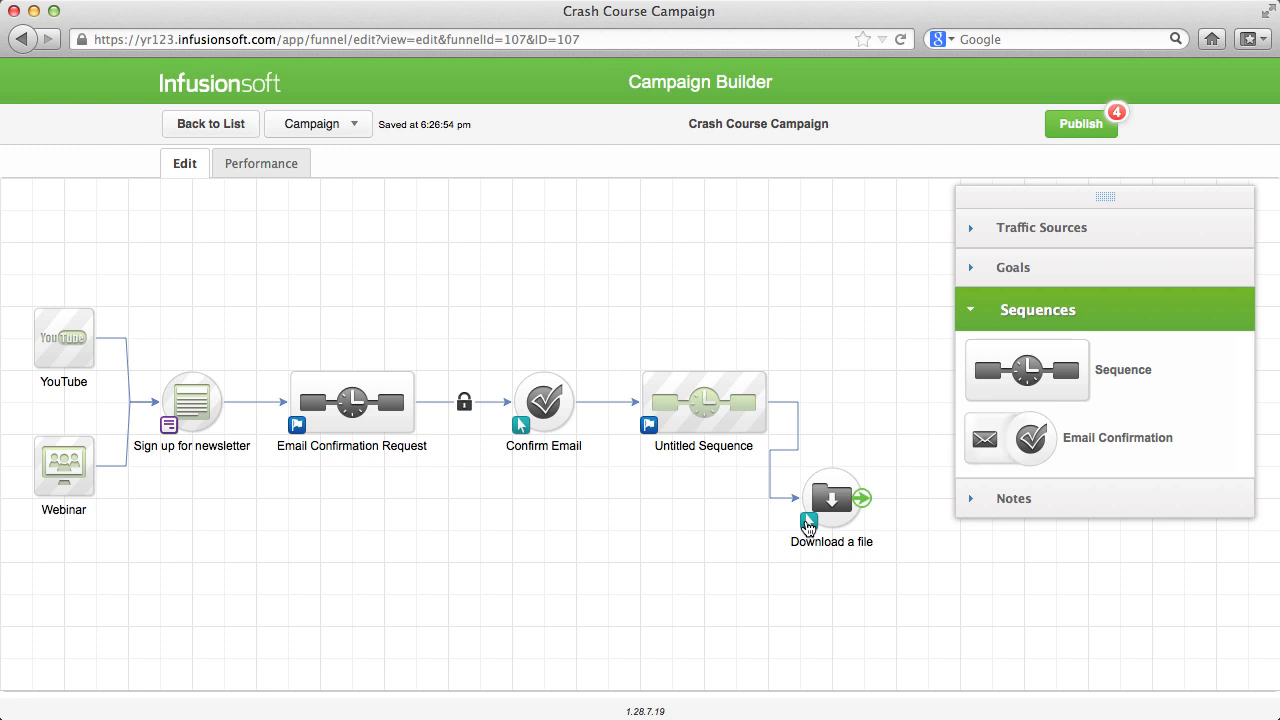
# - Save the Download a file goal as Clicks a Link and choose the email's "consectetuer adipiscing elit" link as its trigger
pyautogui.click(808, 523)
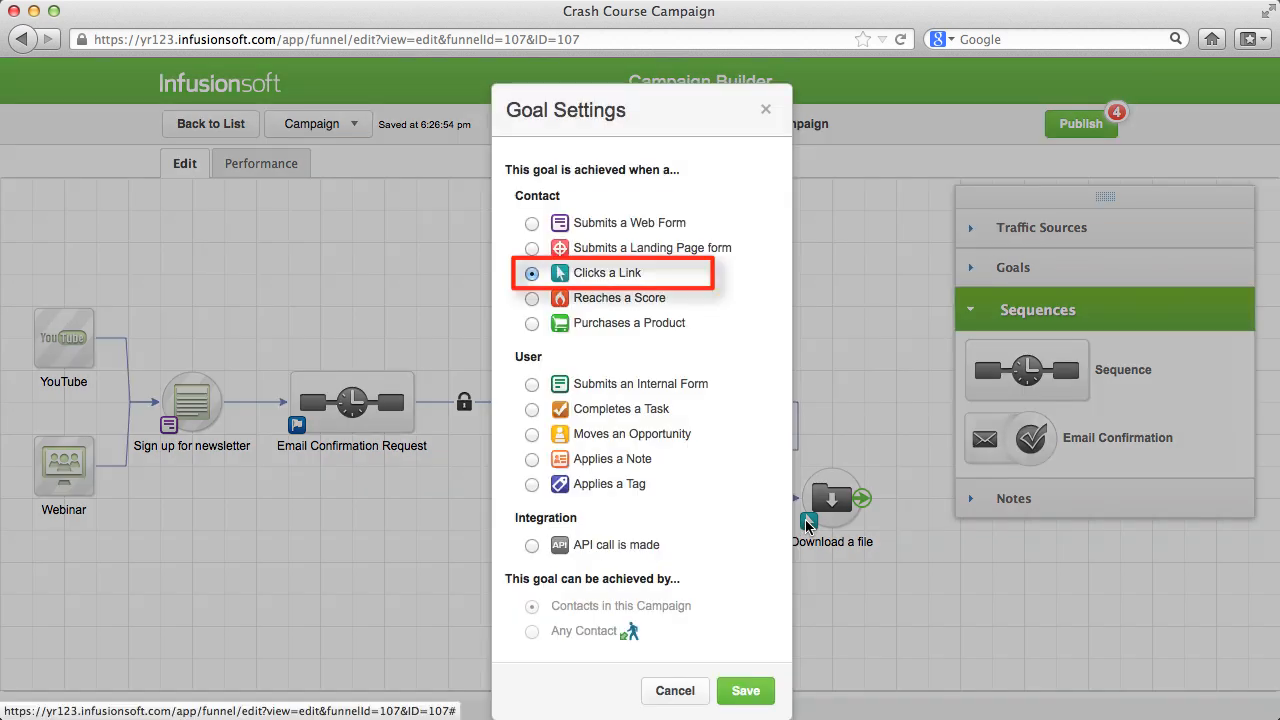
pyautogui.click(762, 697)
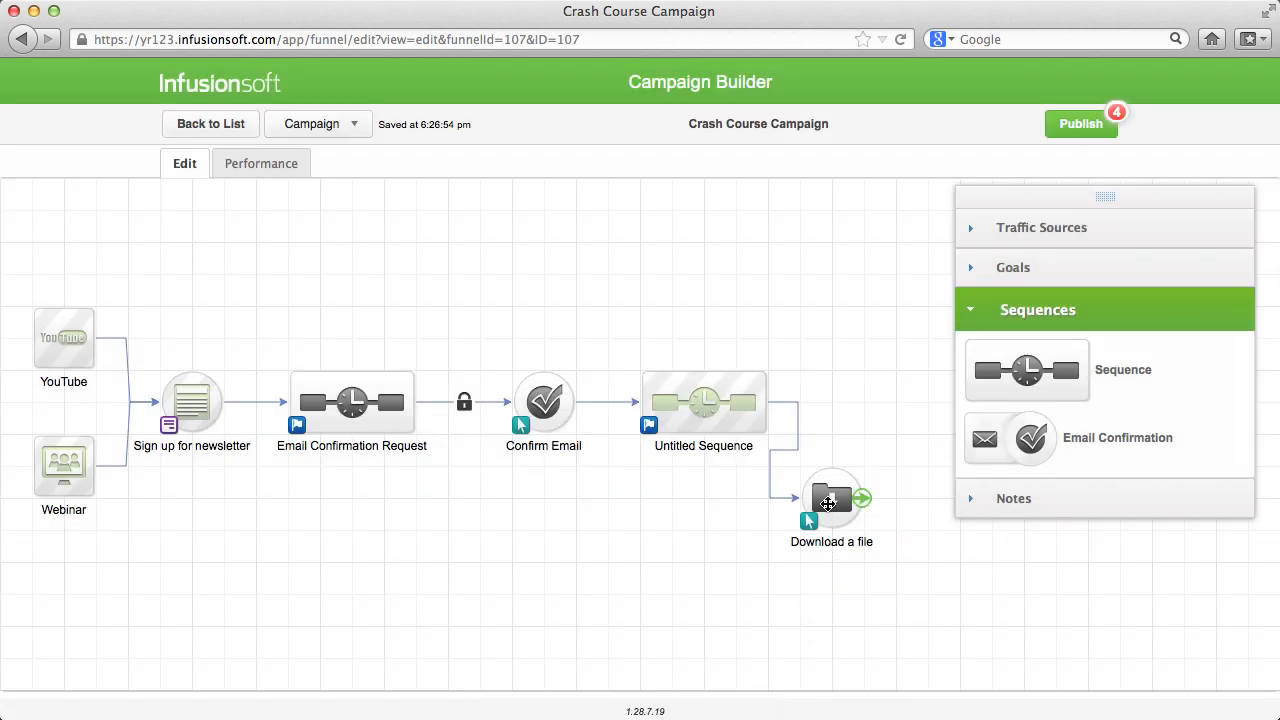
pyautogui.doubleClick(828, 503)
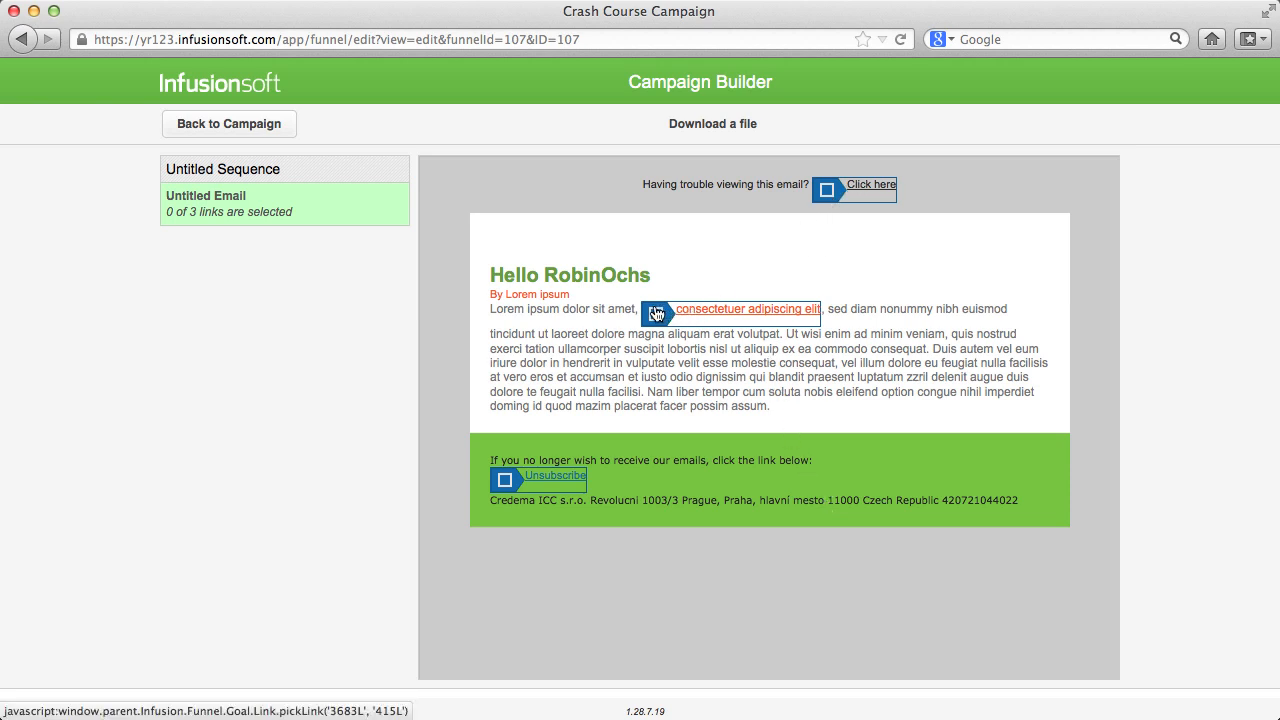
pyautogui.click(676, 315)
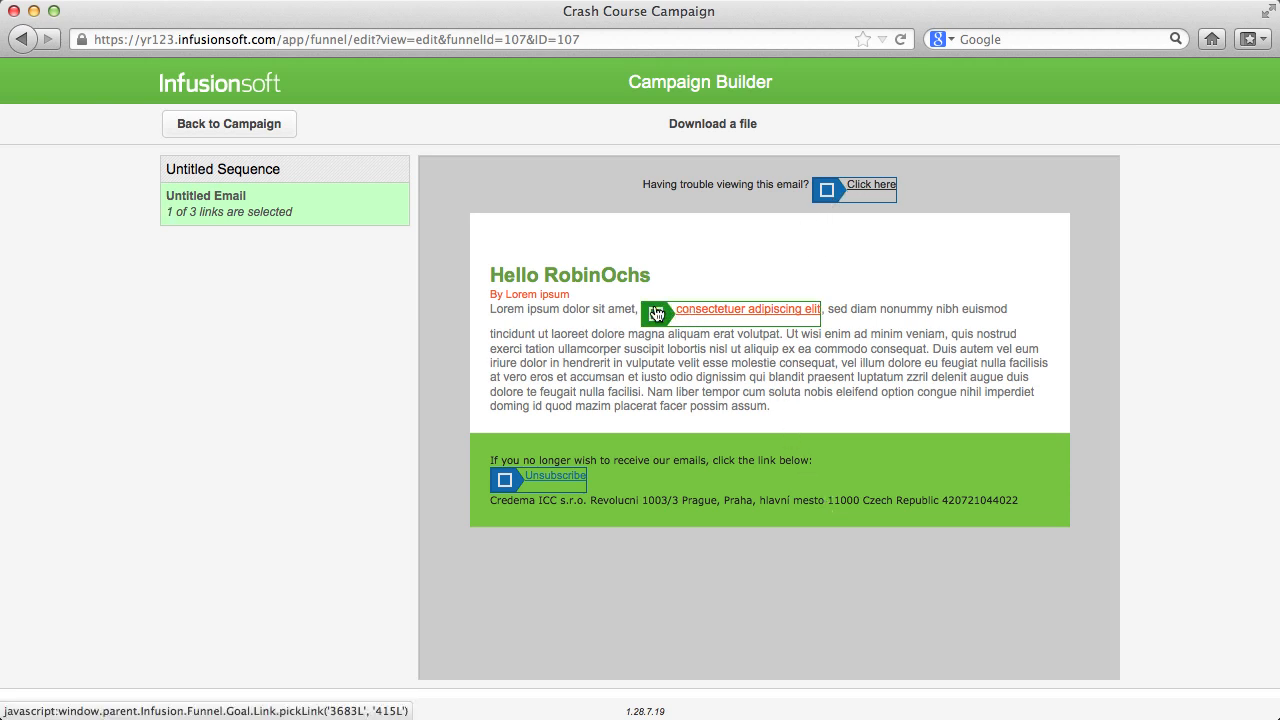
pyautogui.click(241, 126)
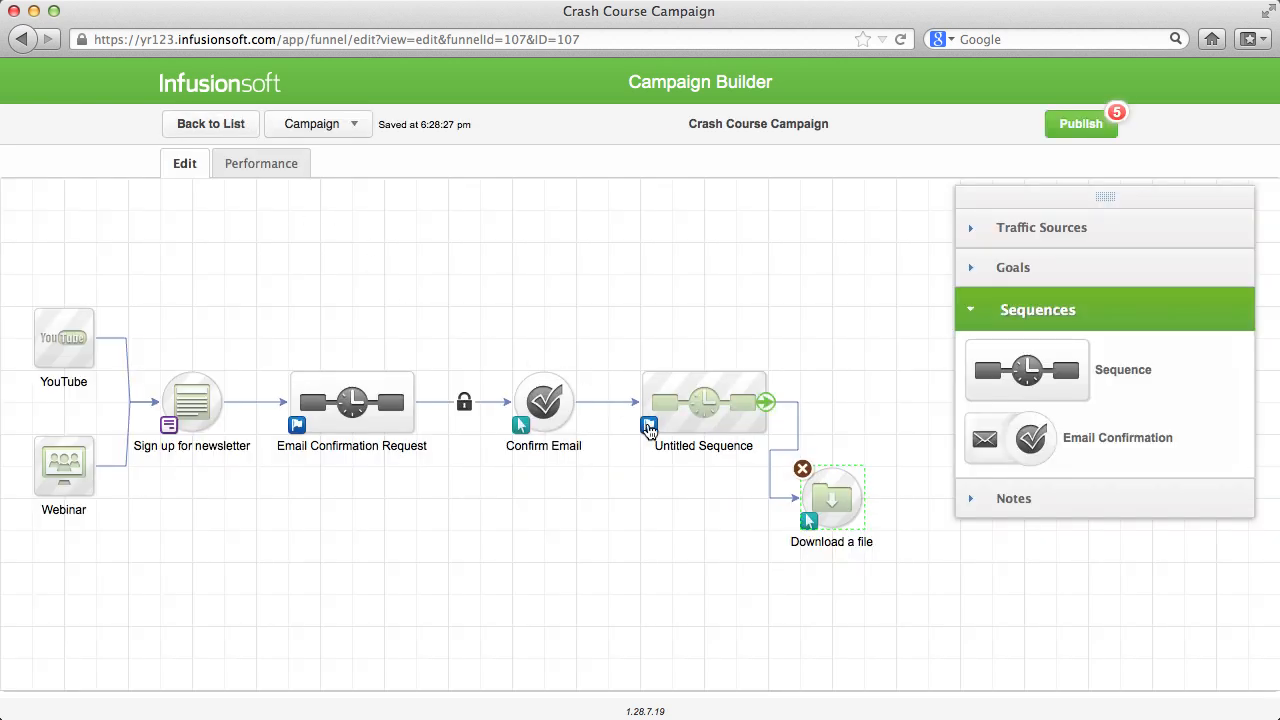
# - Try the Runs until completed option for Untitled Sequence and save its settings with Stops immediately selected
pyautogui.click(649, 428)
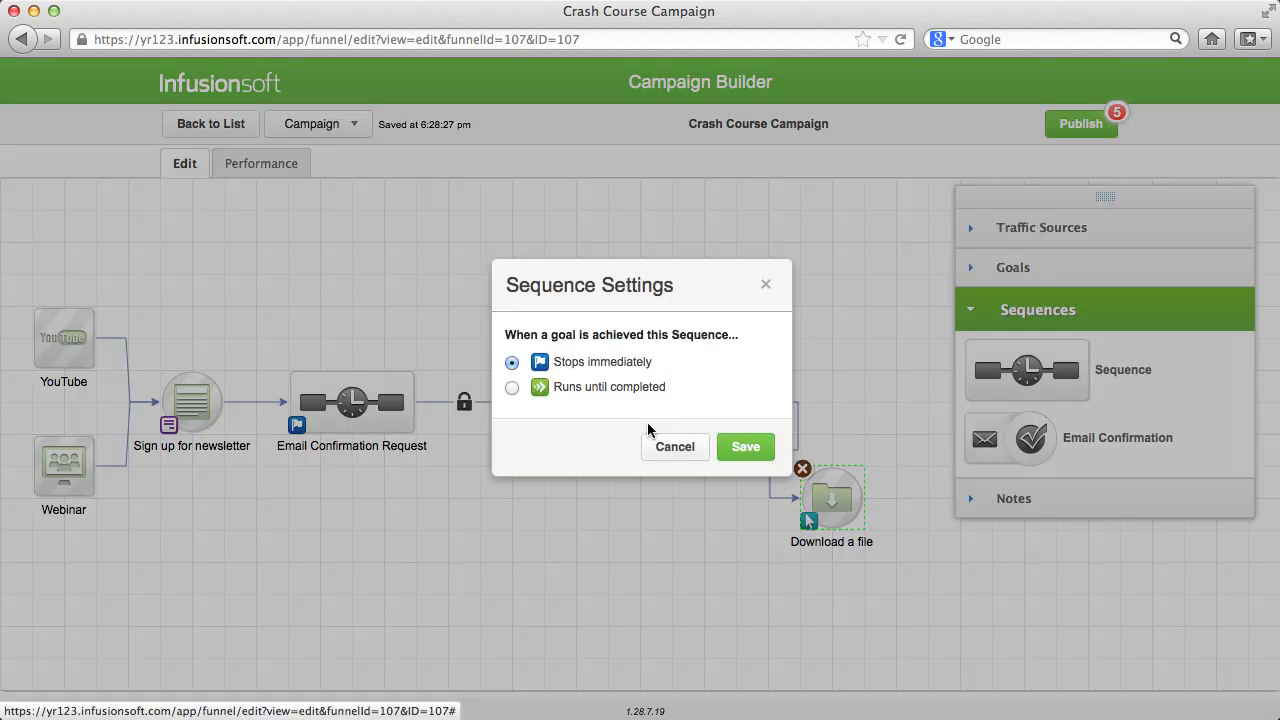
pyautogui.click(513, 390)
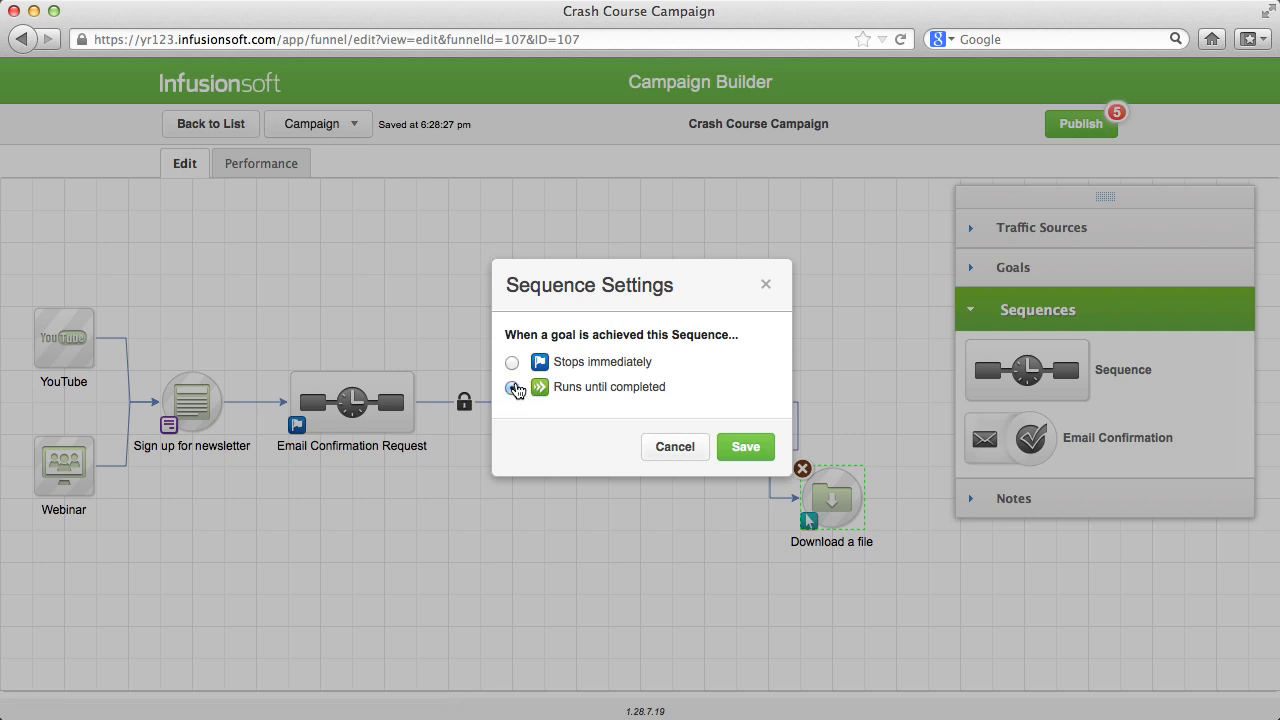
pyautogui.click(512, 363)
pyautogui.click(745, 446)
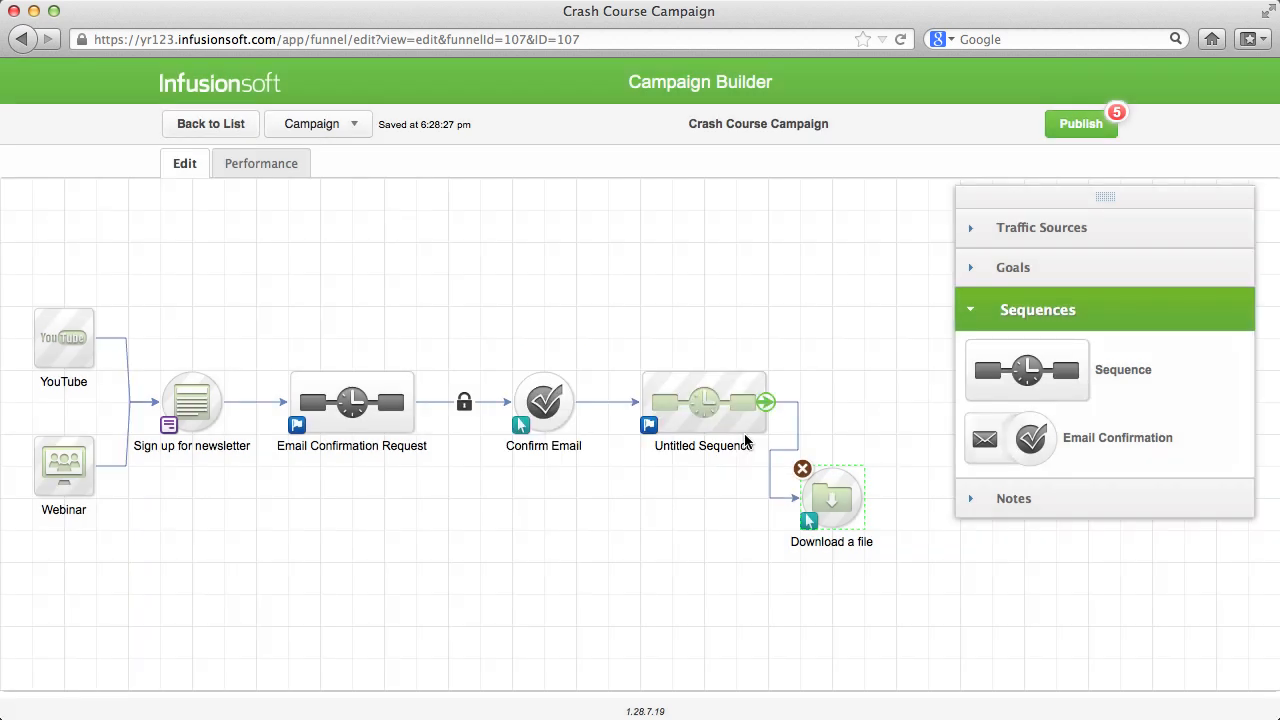
# - Rearrange the campaign items in one row, leaving a wide gap between Confirm Email and Untitled Sequence and aligning Download a file with them
pyautogui.moveTo(383, 413); pyautogui.dragTo(351, 412)
pyautogui.moveTo(558, 418); pyautogui.dragTo(462, 418)
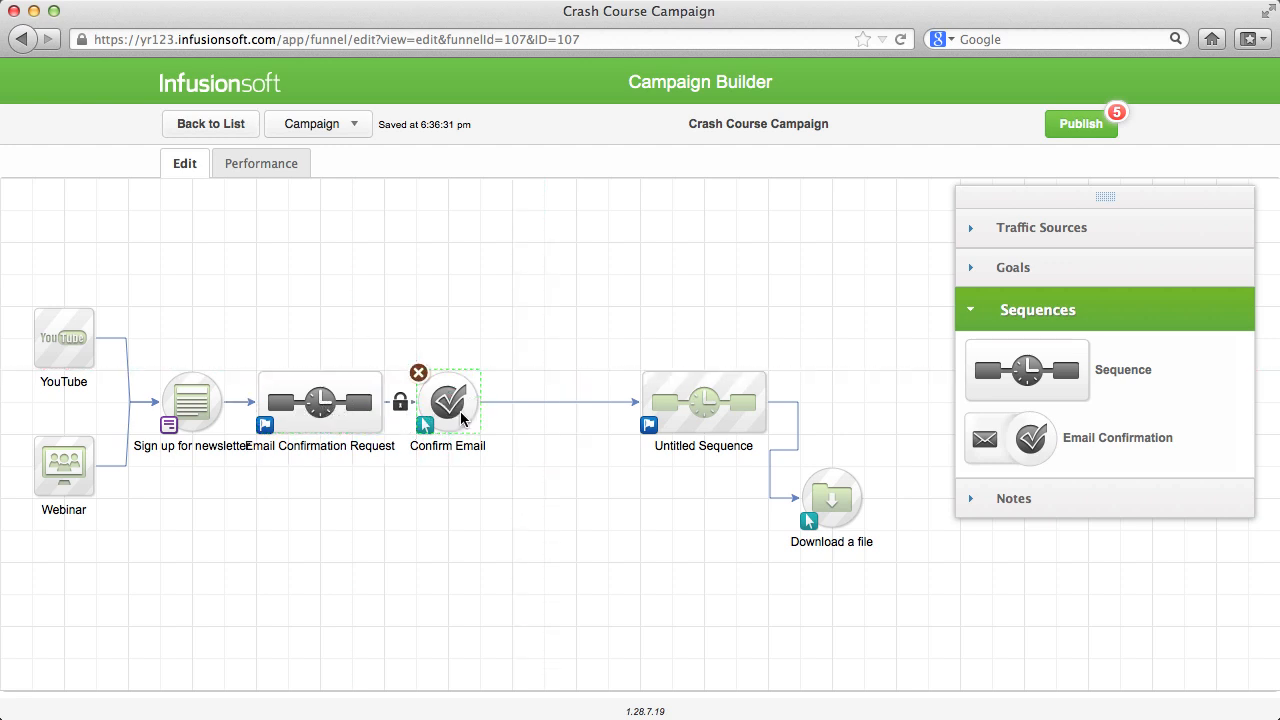
pyautogui.moveTo(740, 410); pyautogui.dragTo(707, 410)
pyautogui.moveTo(810, 502); pyautogui.dragTo(842, 407)
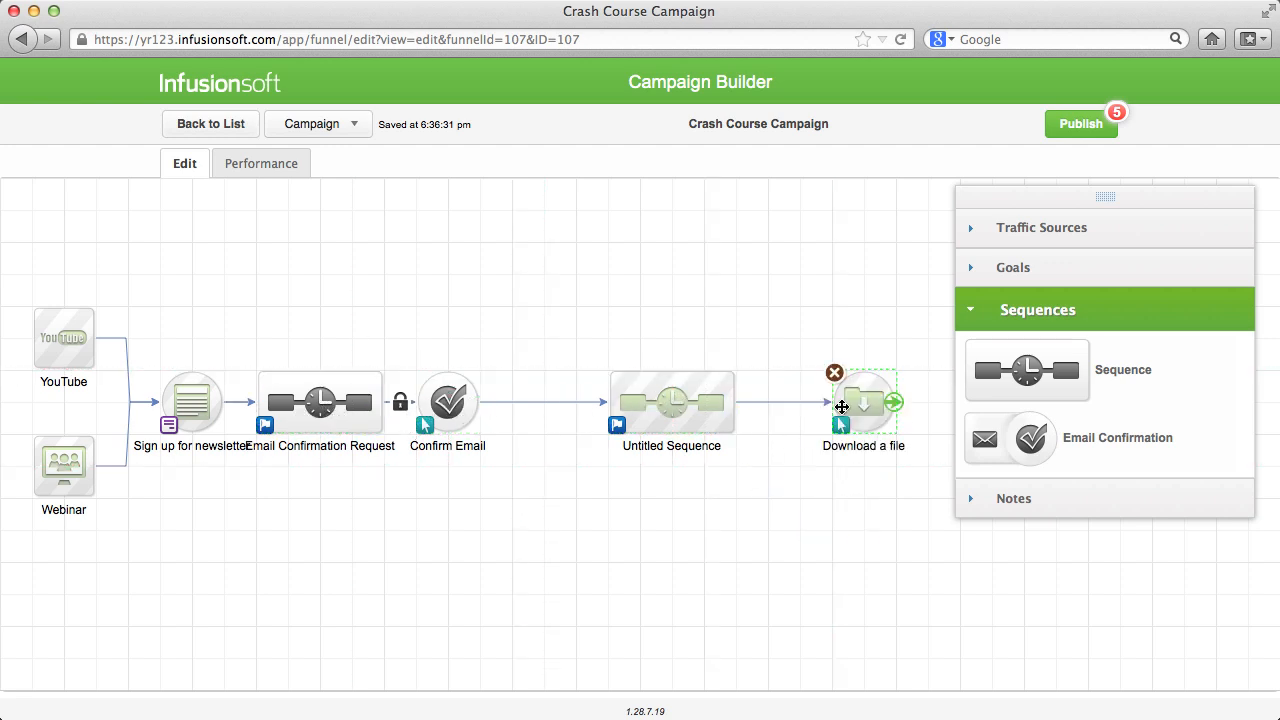
# - Add a second sequence below the existing Untitled Sequence and rename the existing one Seq 1
pyautogui.moveTo(1000, 375); pyautogui.dragTo(608, 493)
pyautogui.click(670, 446)
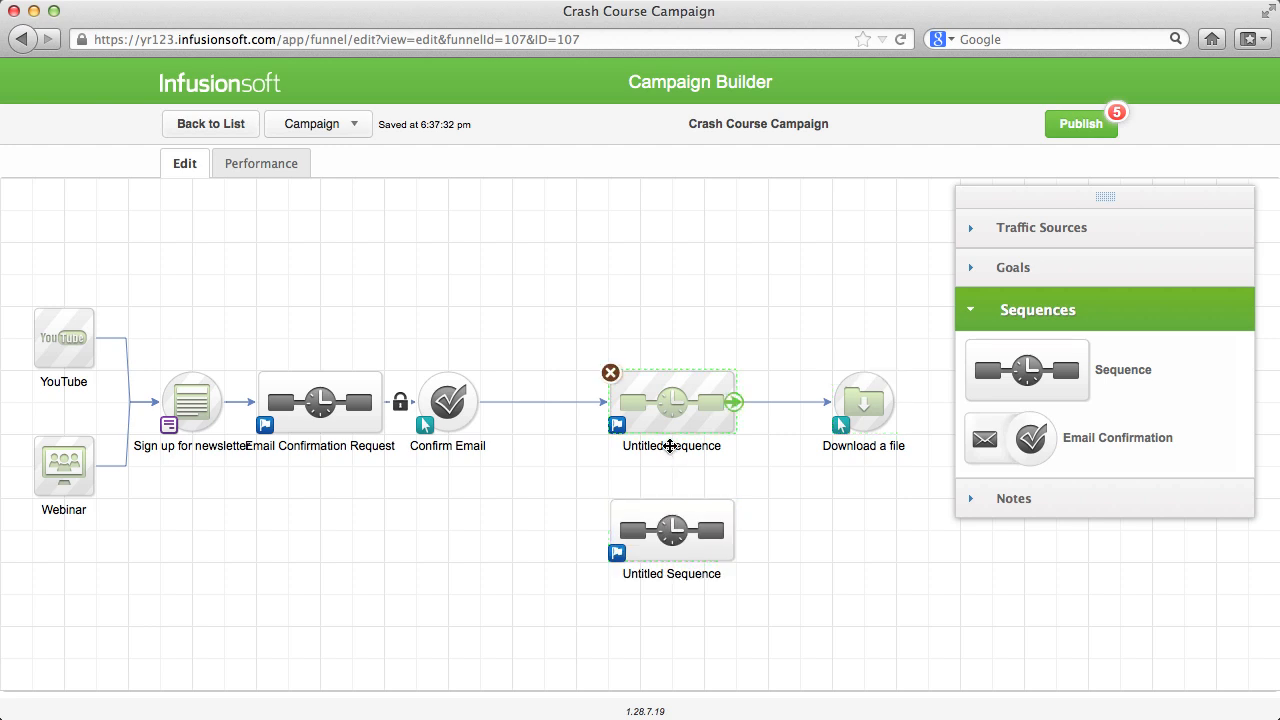
pyautogui.click(670, 446)
pyautogui.write('Seq 1')
pyautogui.press('Return')
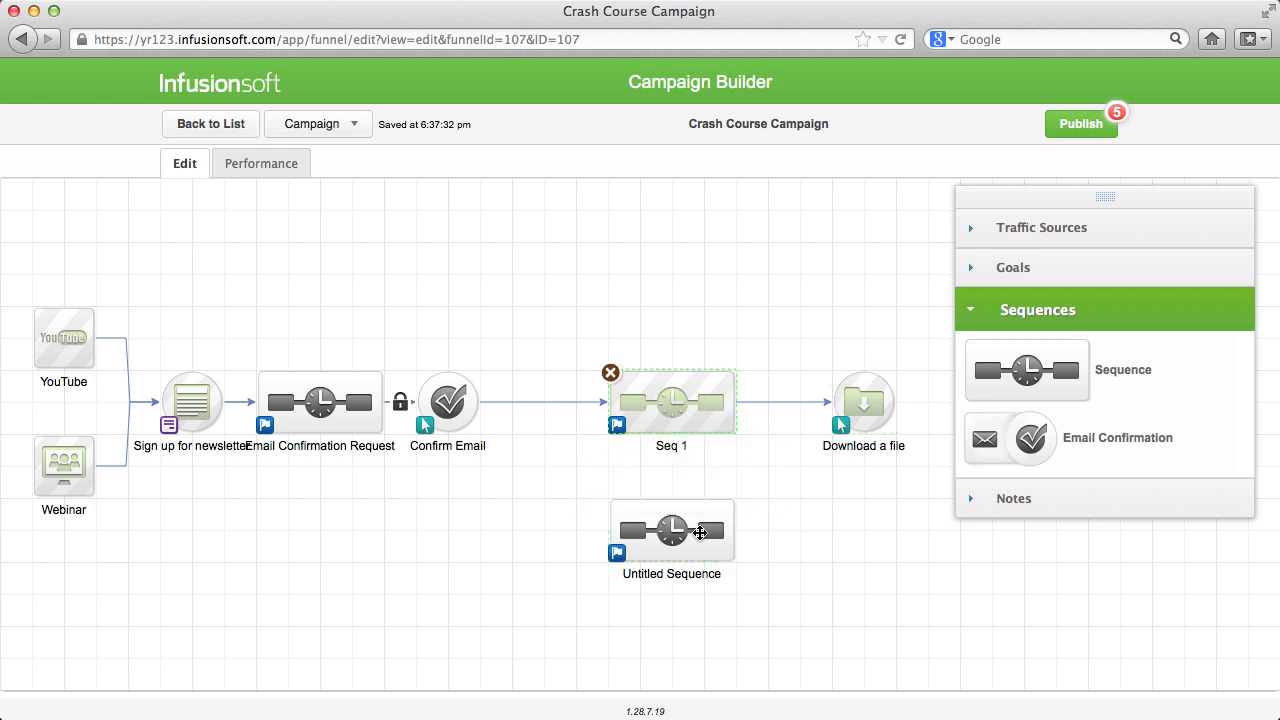
# - Rename the new sequence below Seq 1 as Seq 2 and connect Confirm Email to it
pyautogui.click(674, 574)
pyautogui.click(674, 576)
pyautogui.write('Seq 2')
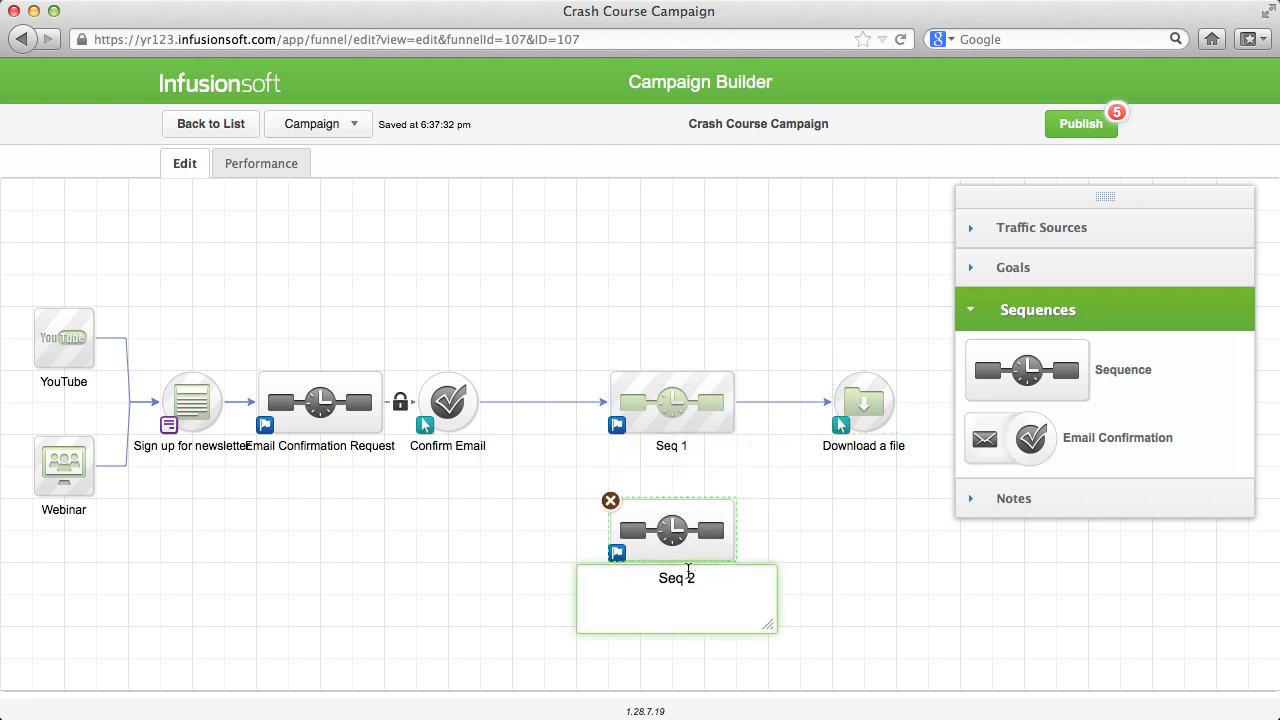
pyautogui.press('Return')
pyautogui.moveTo(474, 404); pyautogui.dragTo(672, 525)
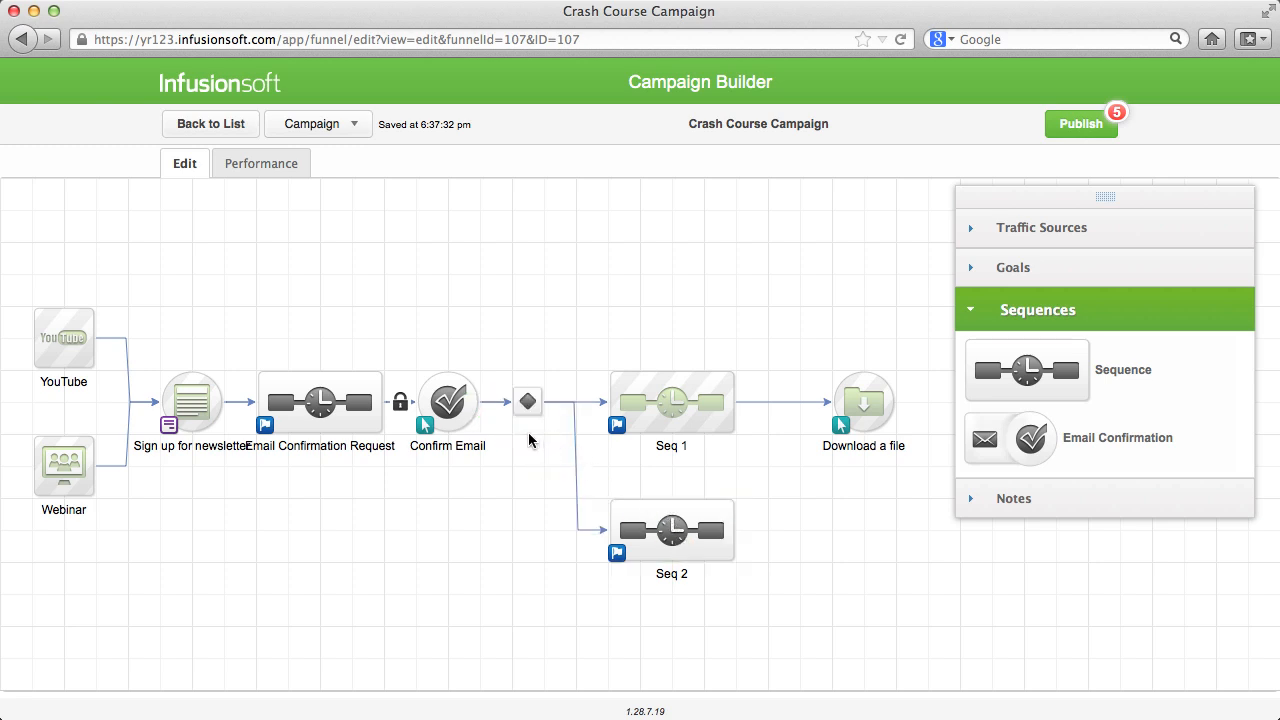
# - Add a Seq 1 rule to Confirm Email's decision requiring the contact's tags to contain Colors -> likes red, and return to the campaign
pyautogui.doubleClick(526, 403)
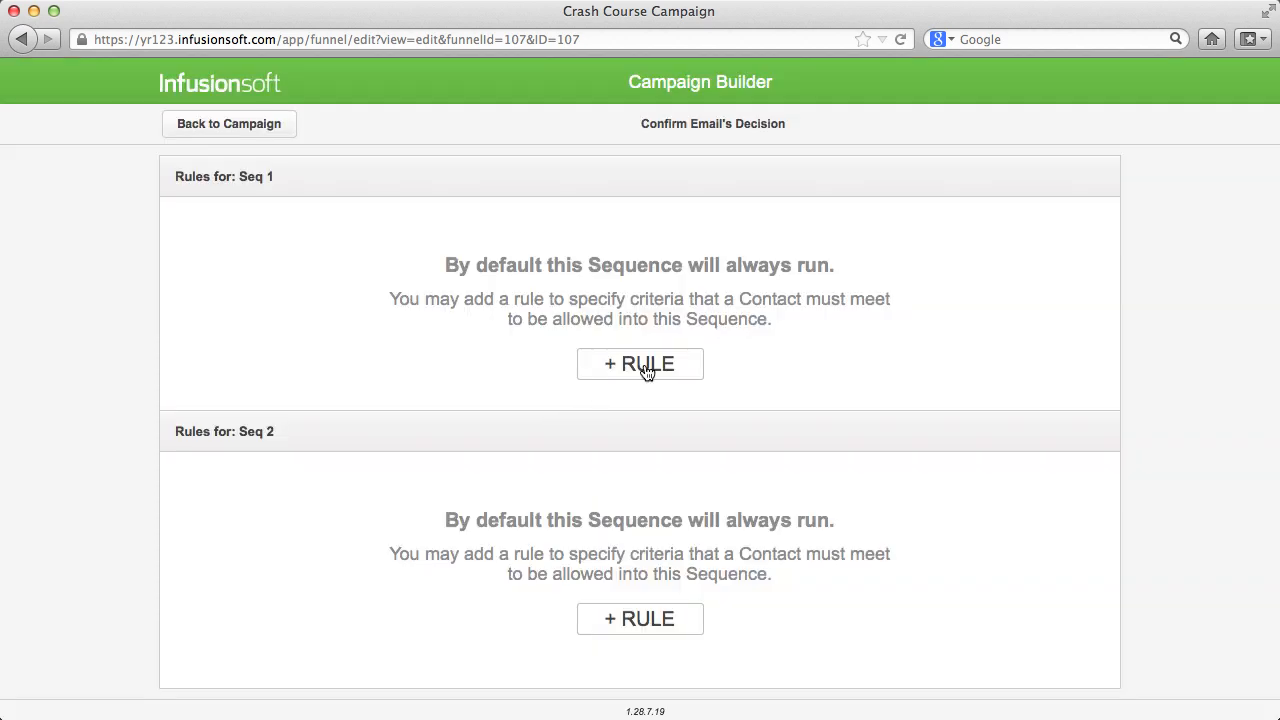
pyautogui.click(644, 366)
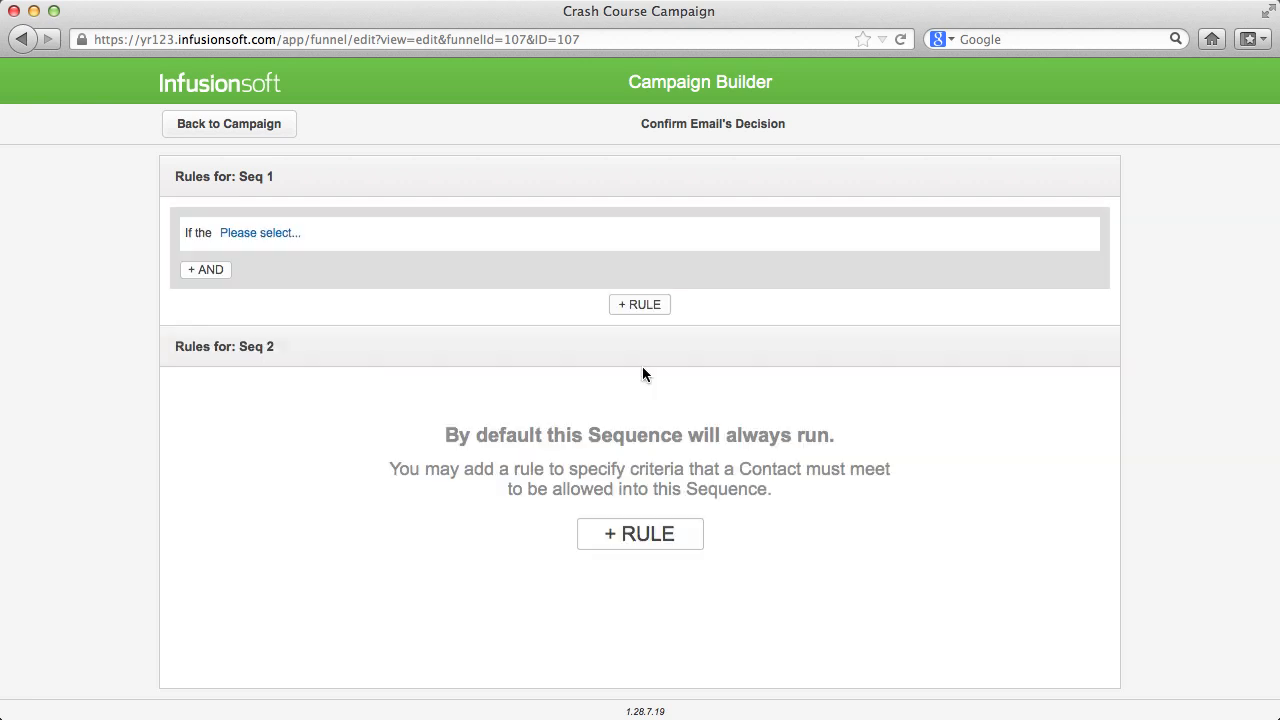
pyautogui.click(275, 234)
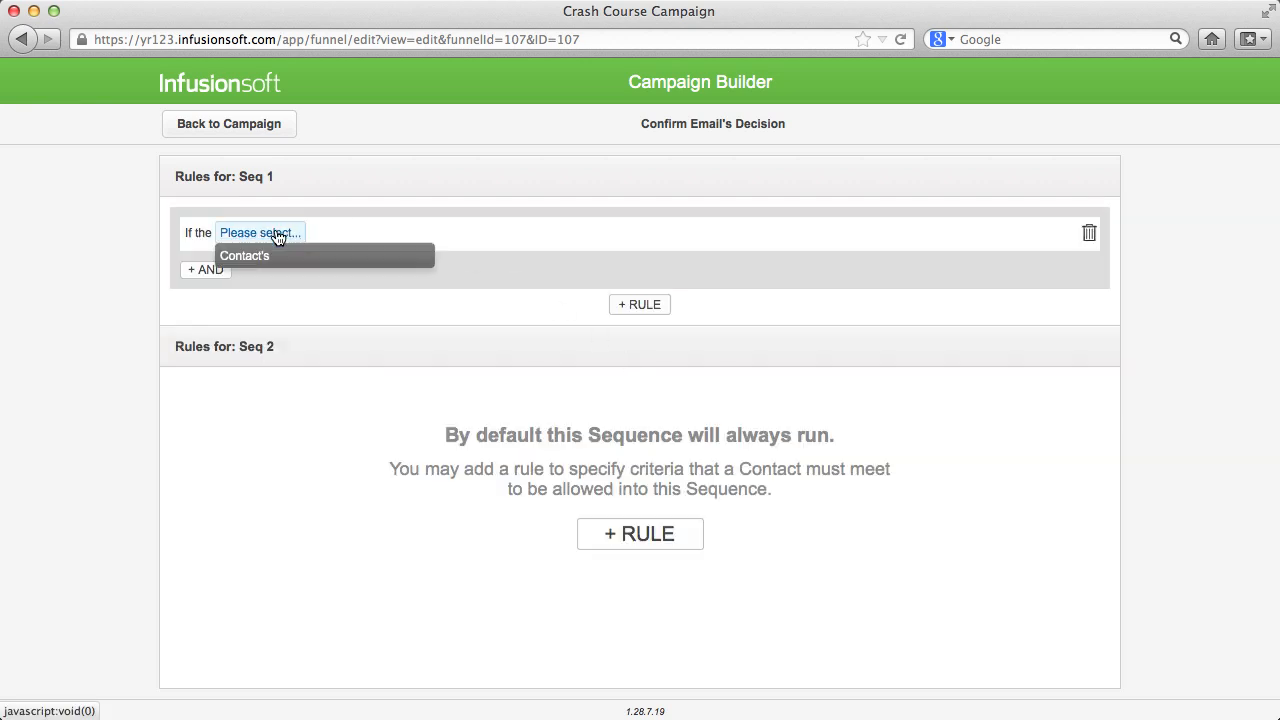
pyautogui.click(258, 256)
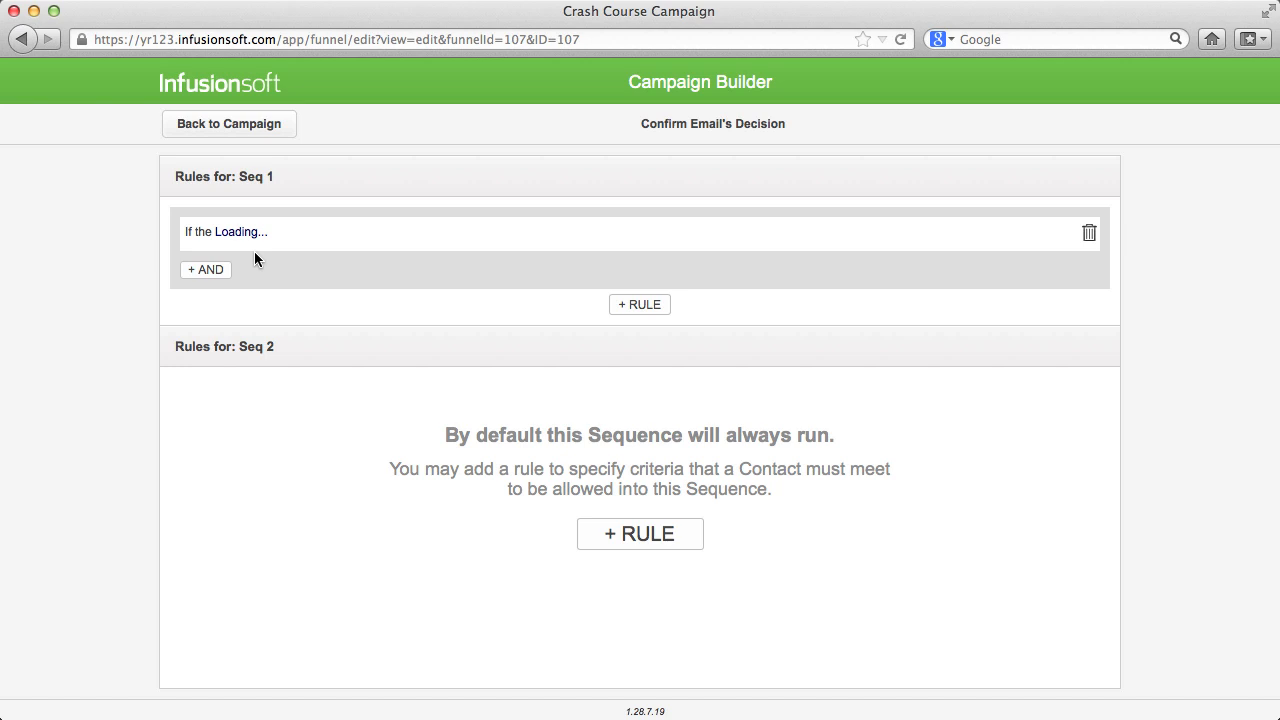
pyautogui.click(326, 236)
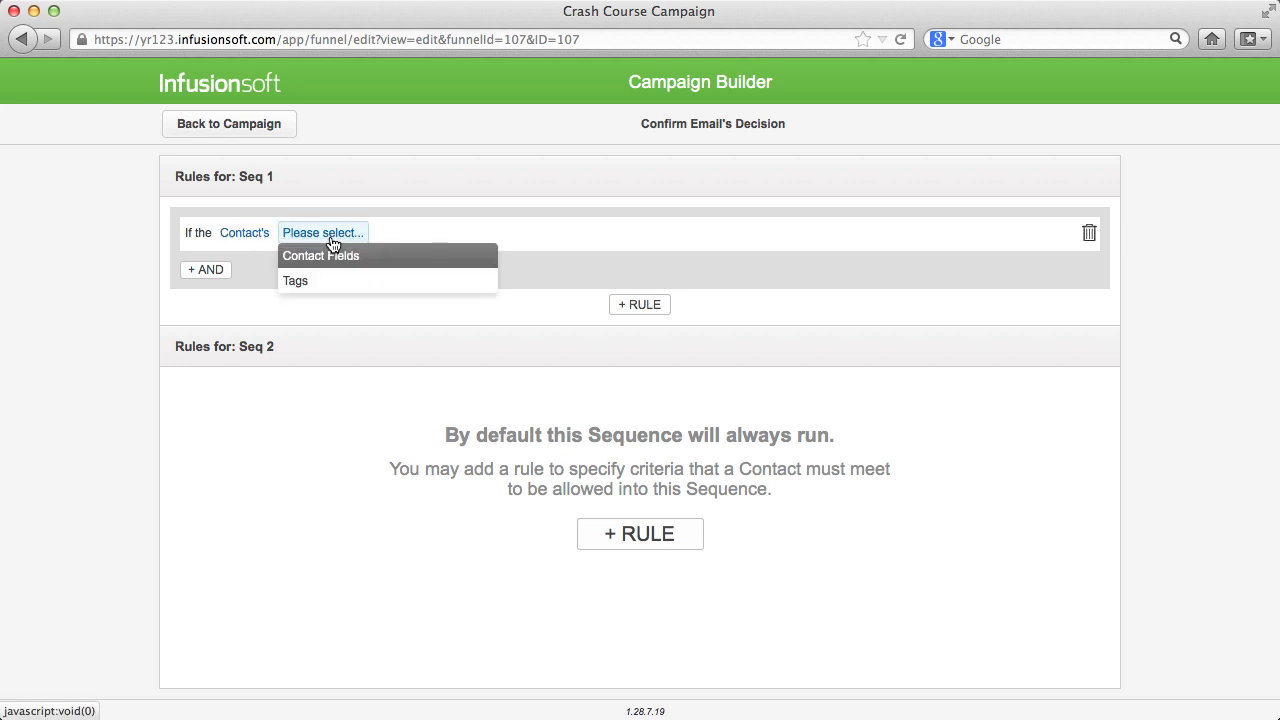
pyautogui.click(383, 280)
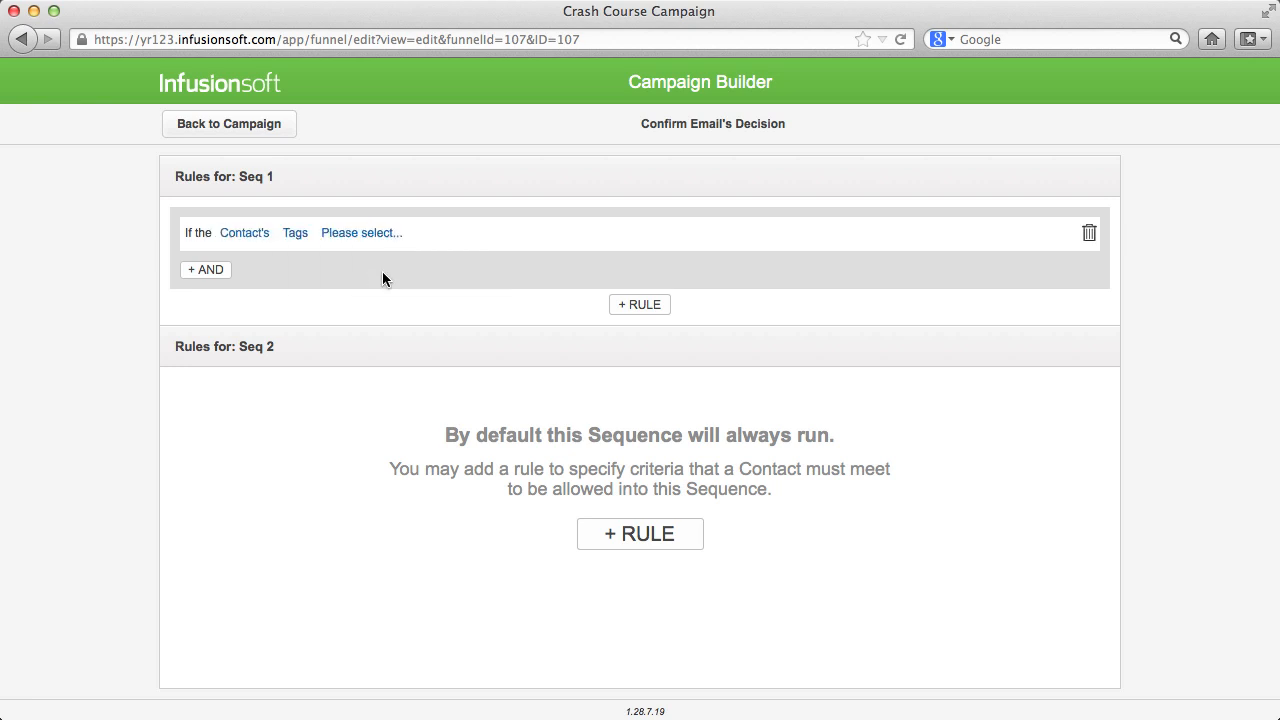
pyautogui.click(381, 236)
pyautogui.click(388, 256)
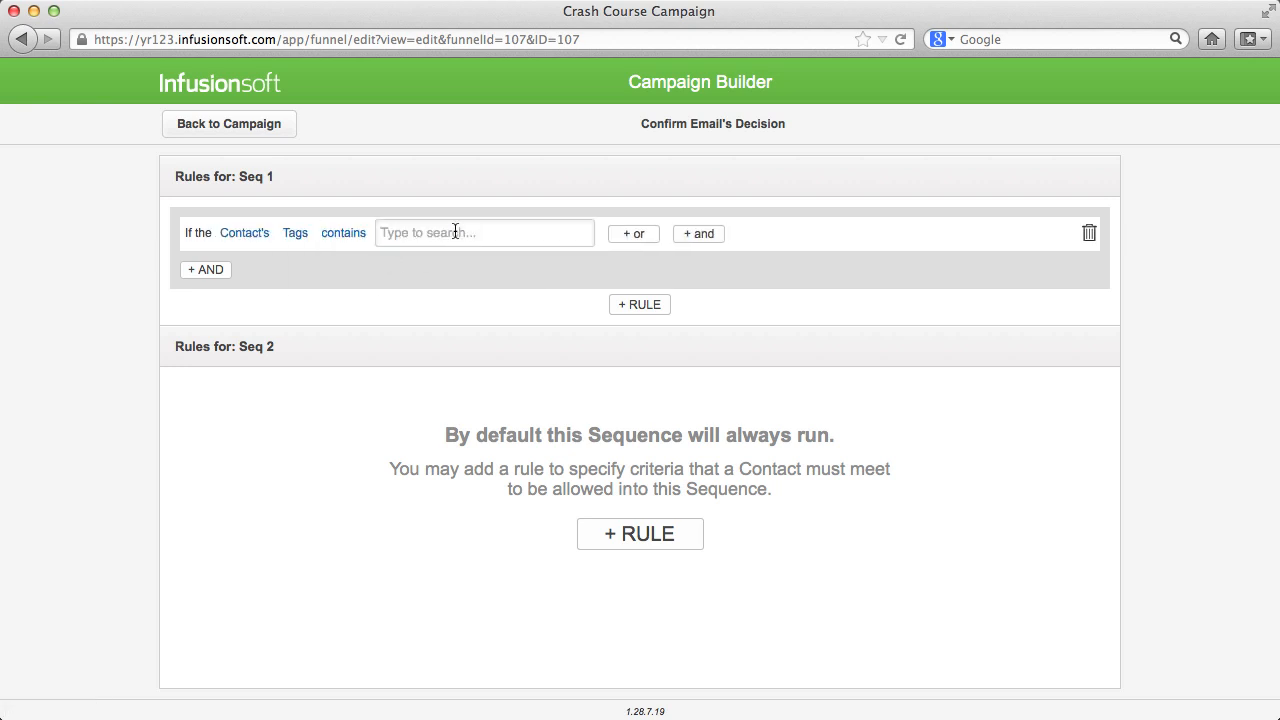
pyautogui.click(455, 232)
pyautogui.write('re')
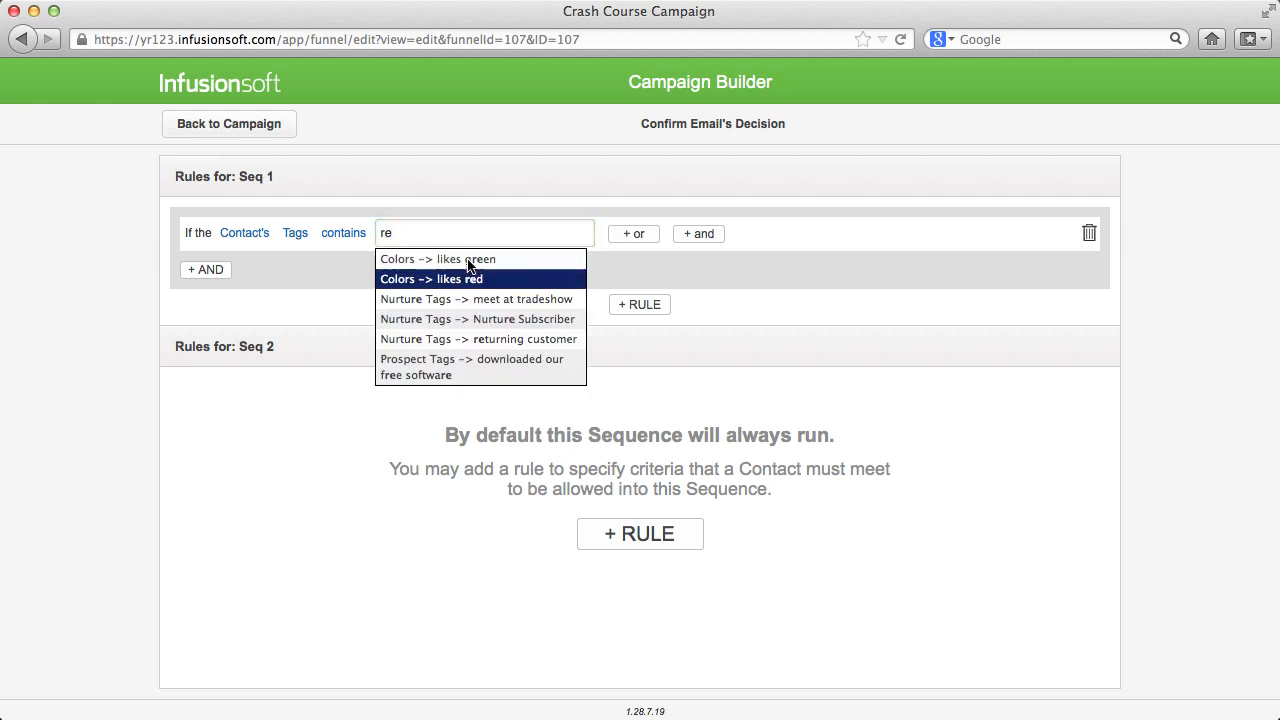
pyautogui.click(476, 273)
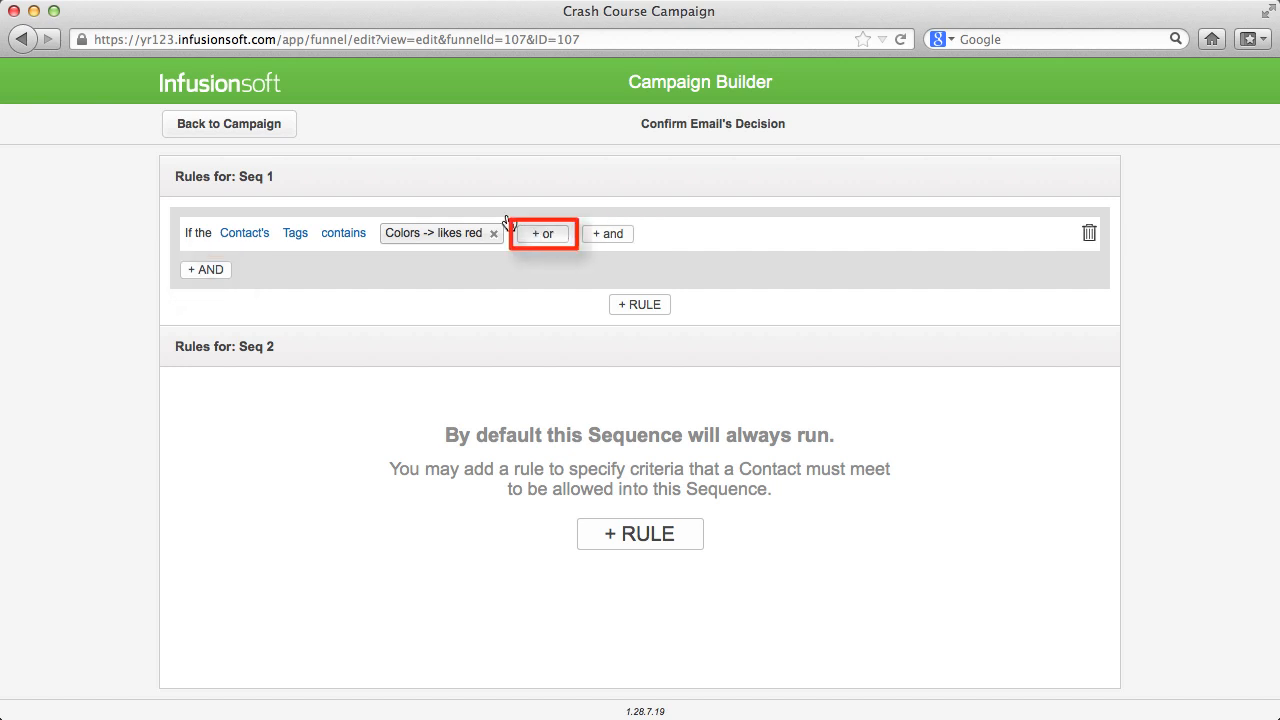
pyautogui.click(258, 124)
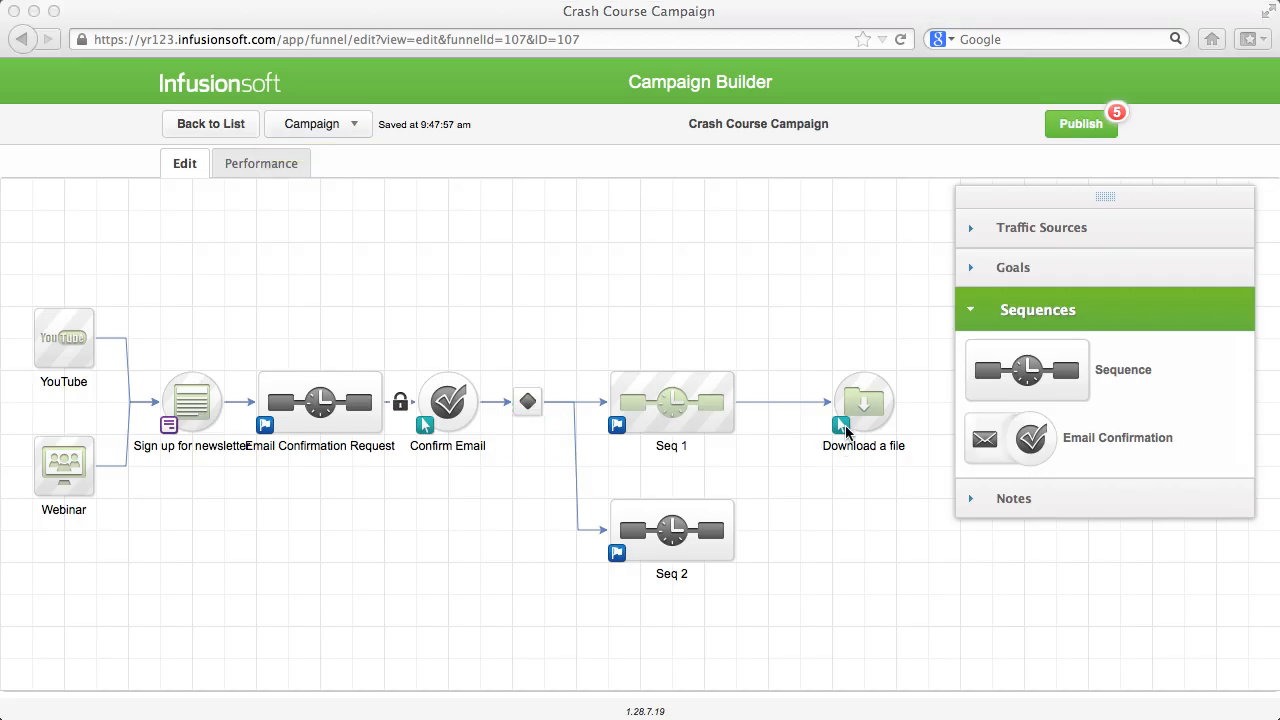
# - Try Reaches a Score as the Download a file goal's type, and check its flame-level choices without saving the score configuration
pyautogui.click(841, 426)
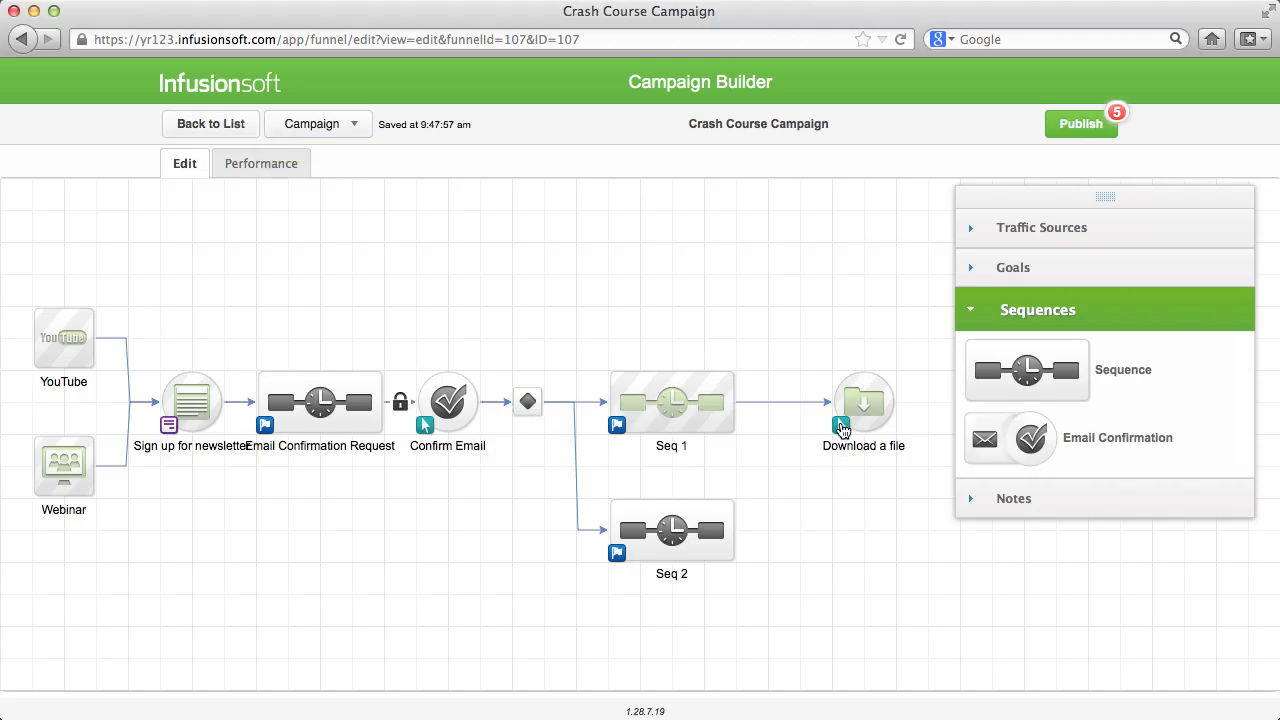
pyautogui.click(841, 427)
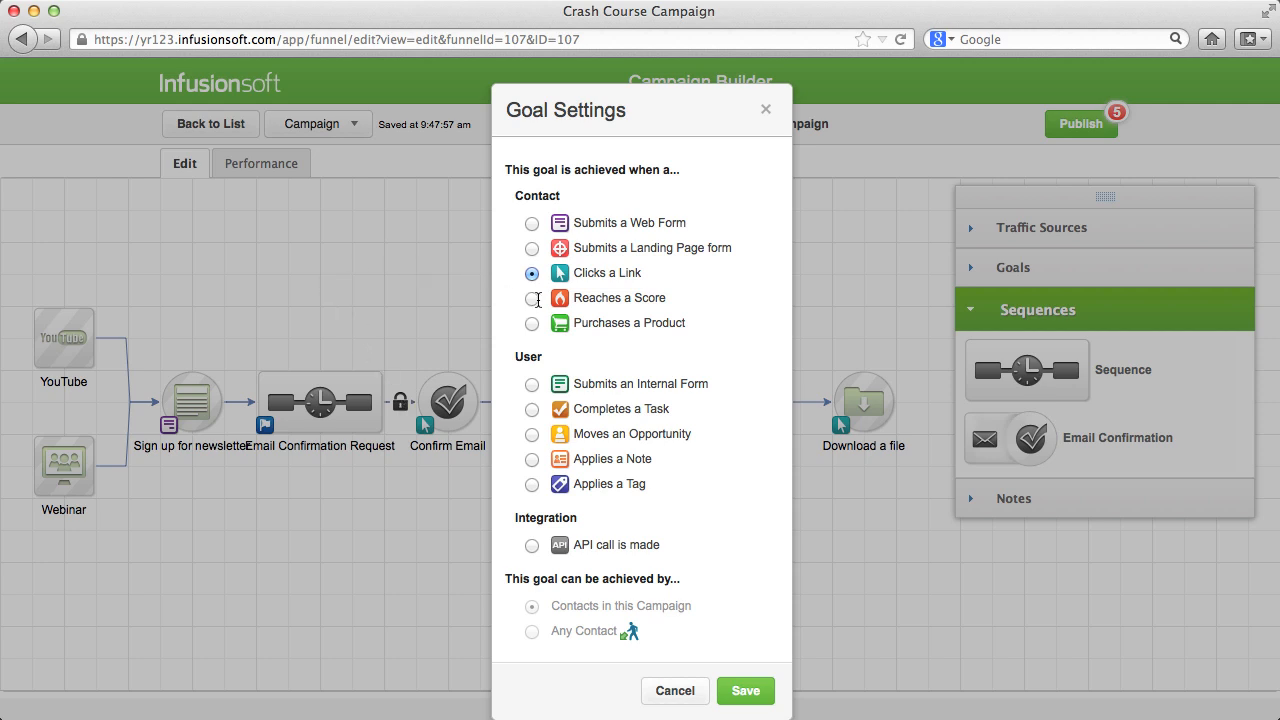
pyautogui.click(532, 299)
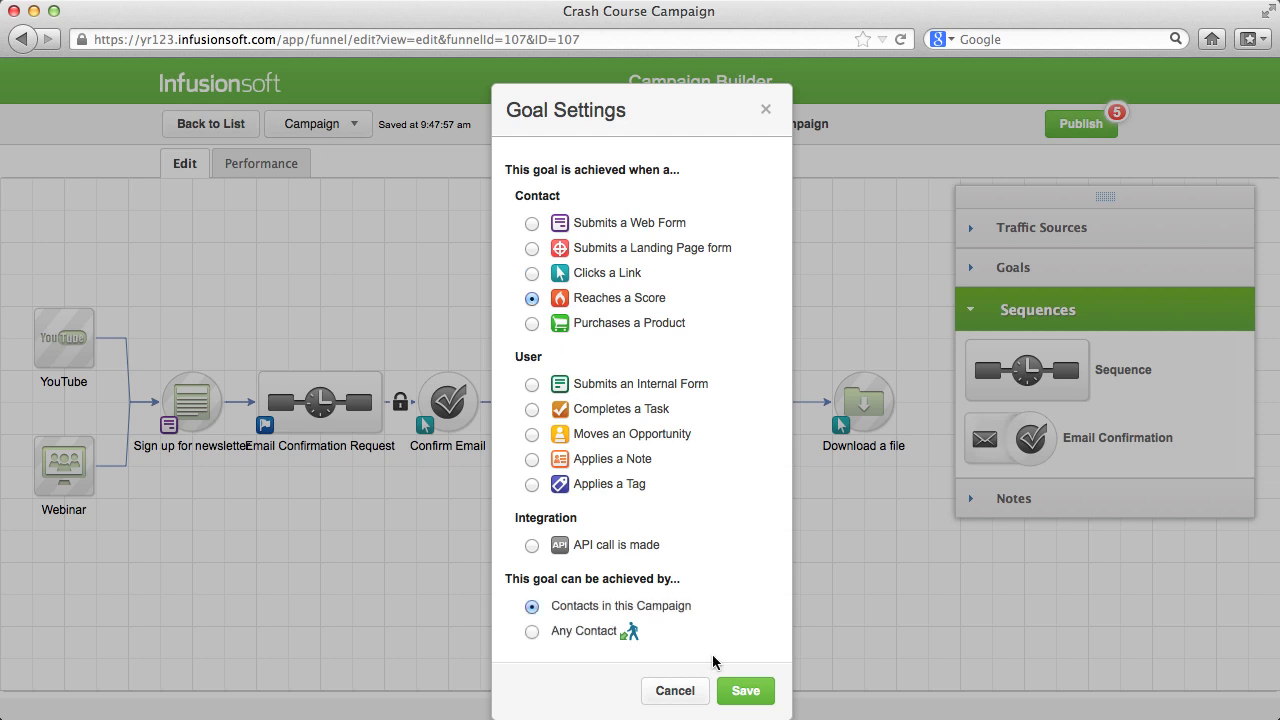
pyautogui.click(738, 690)
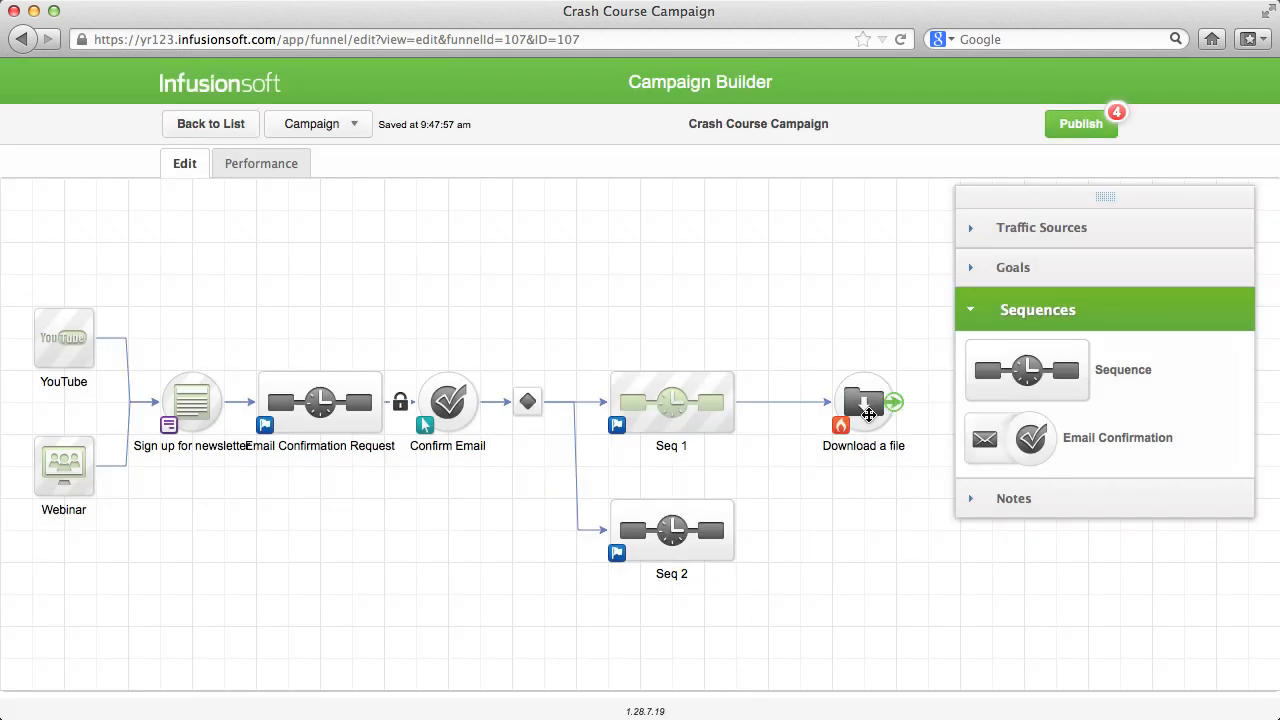
pyautogui.doubleClick(868, 408)
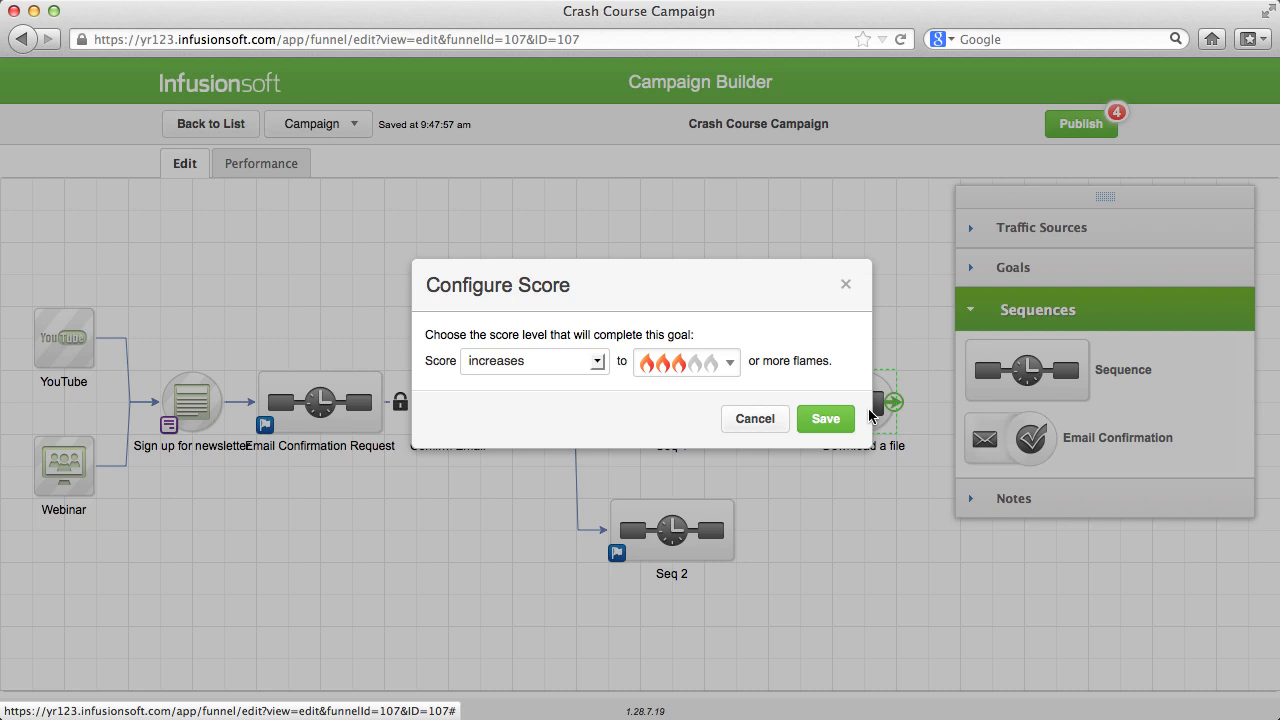
pyautogui.click(733, 368)
pyautogui.click(733, 368)
pyautogui.click(766, 423)
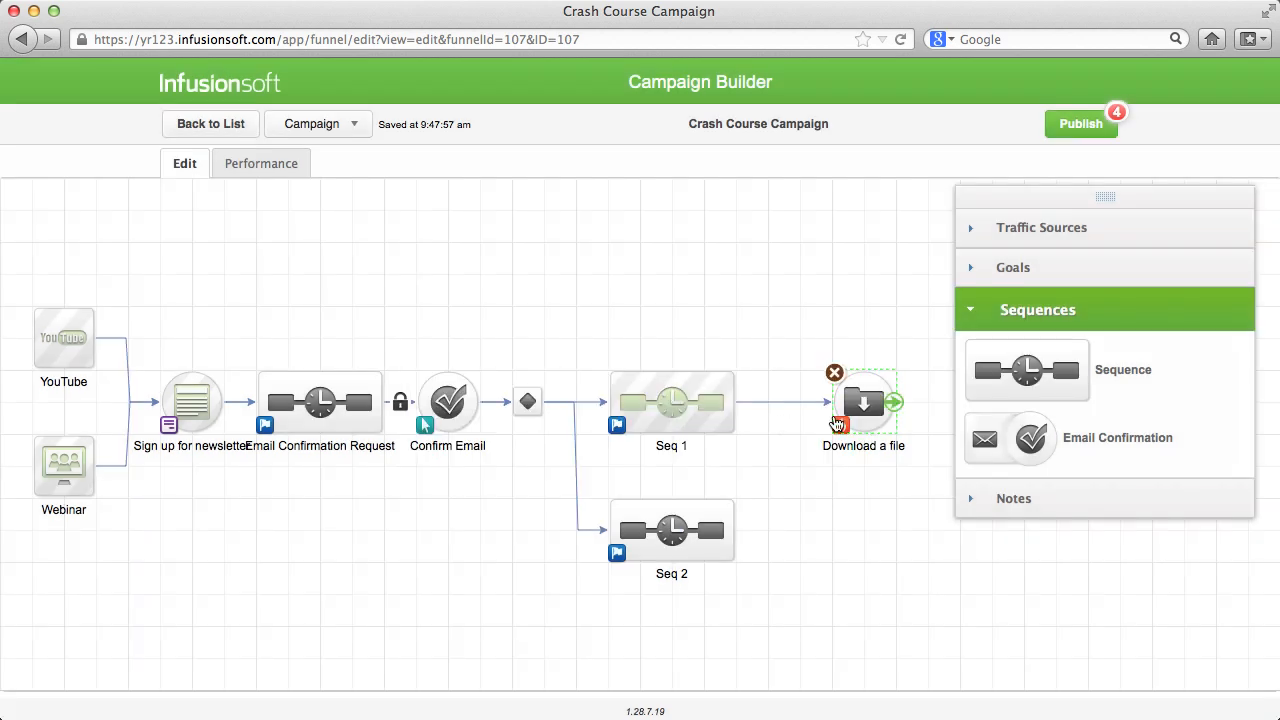
# - Change the Download a file goal to Purchases a Product and configure it for Any Purchase
pyautogui.click(840, 425)
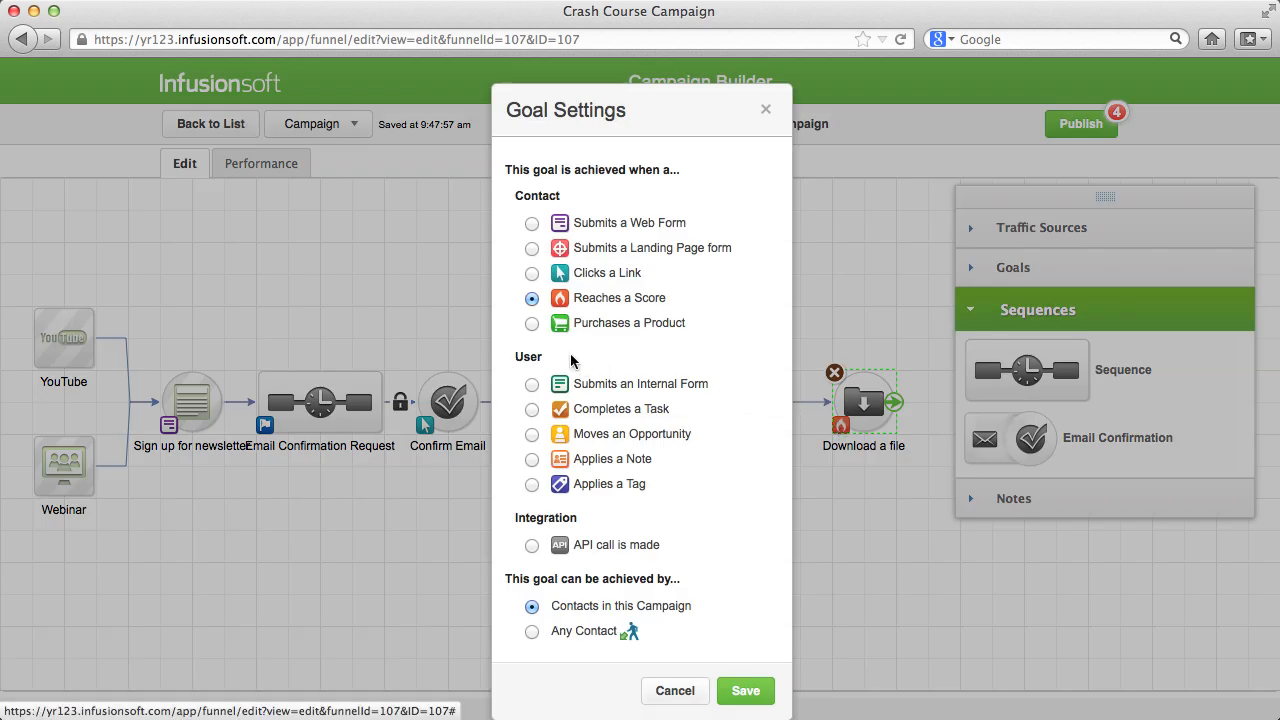
pyautogui.click(532, 325)
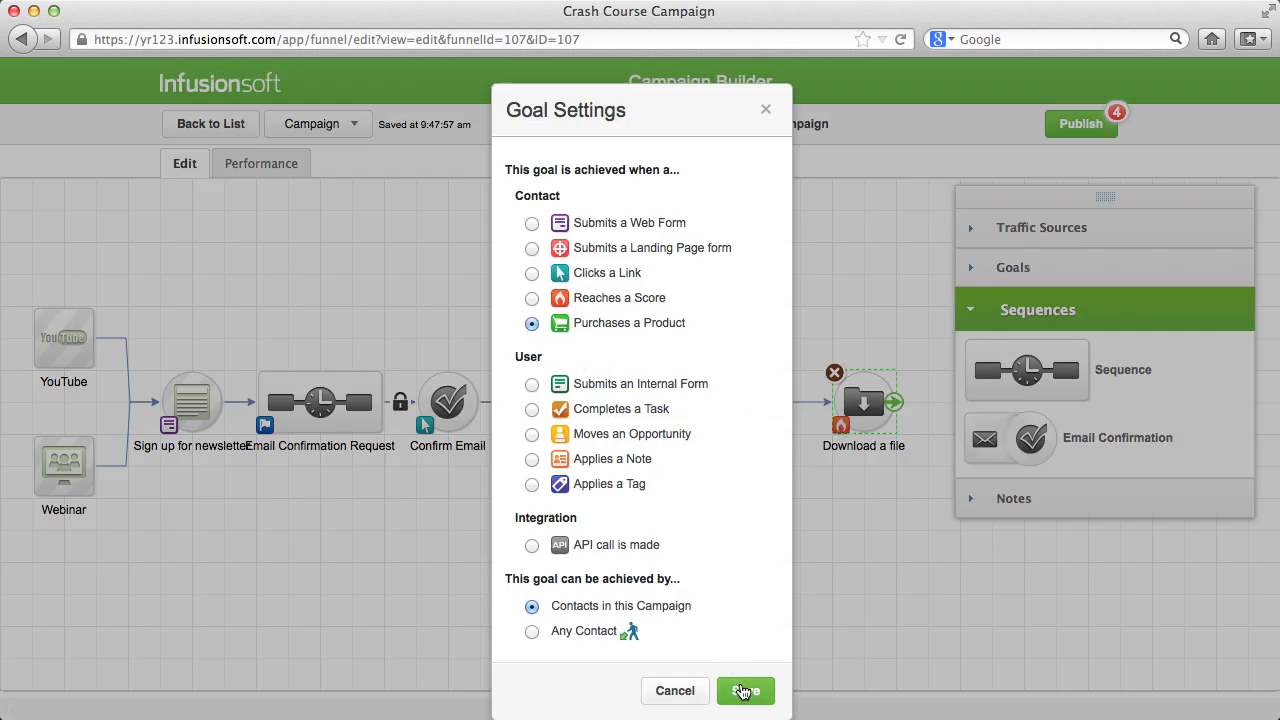
pyautogui.click(744, 691)
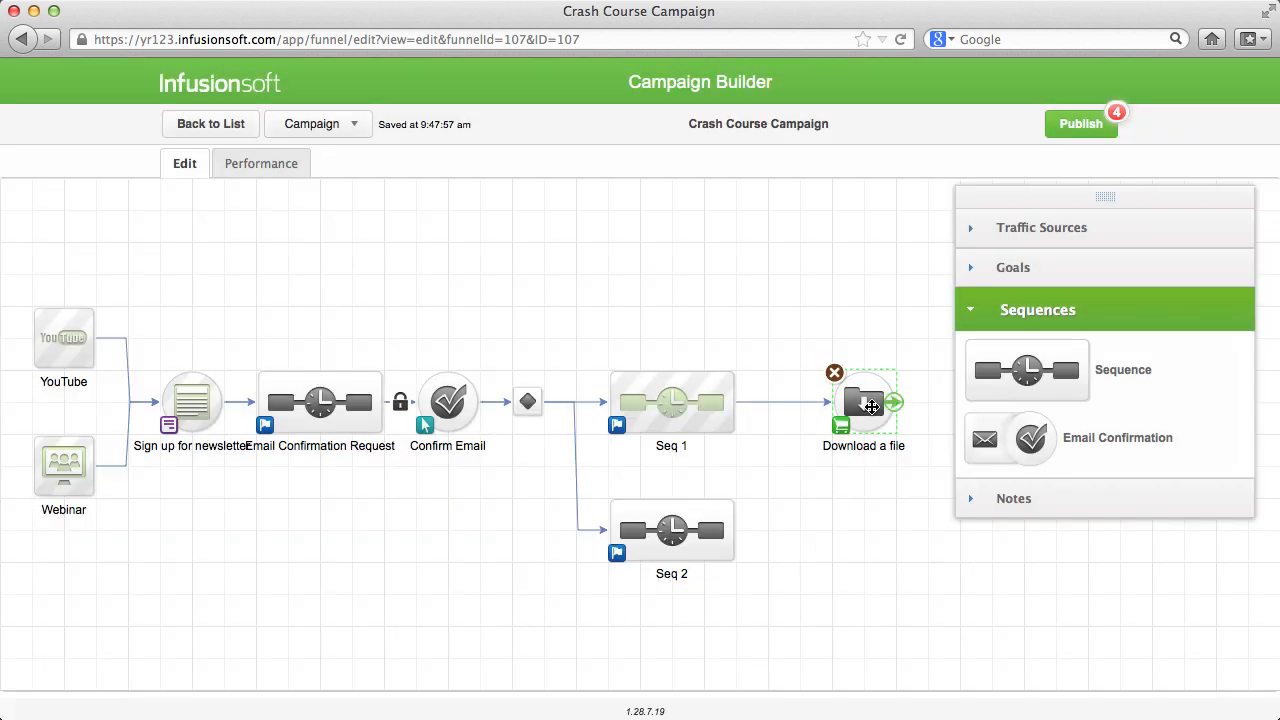
pyautogui.doubleClick(871, 406)
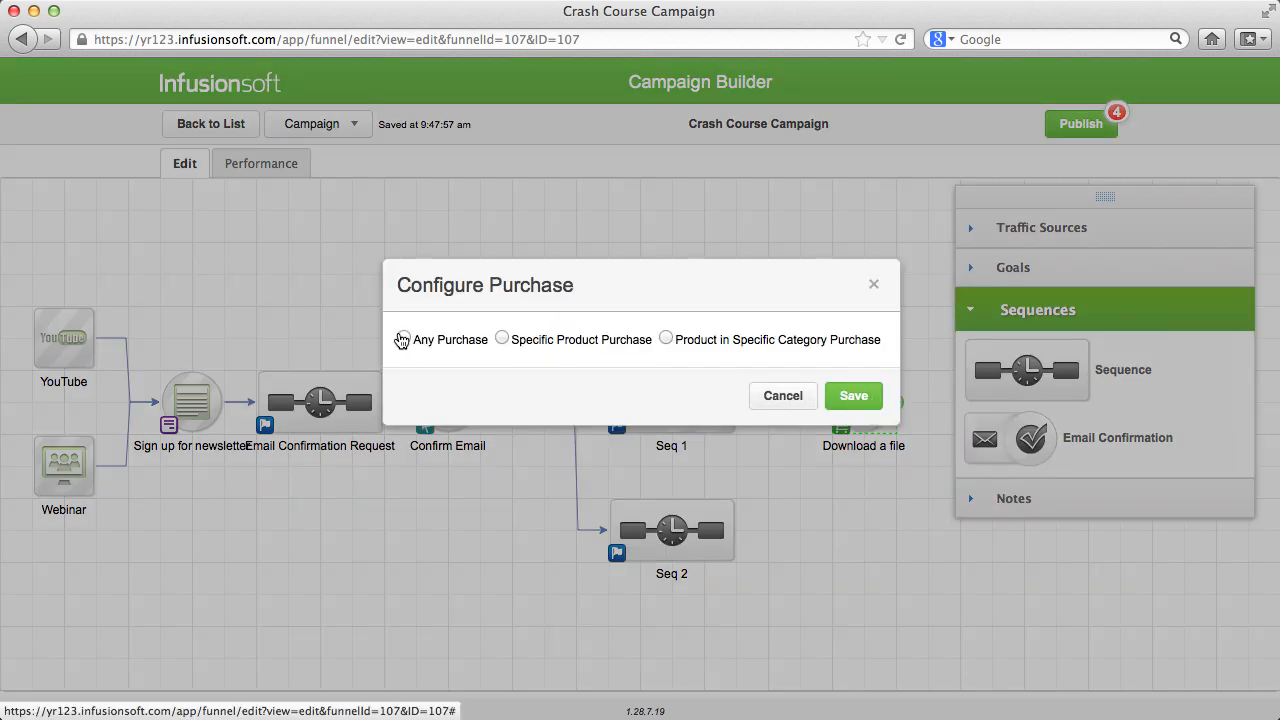
pyautogui.click(404, 339)
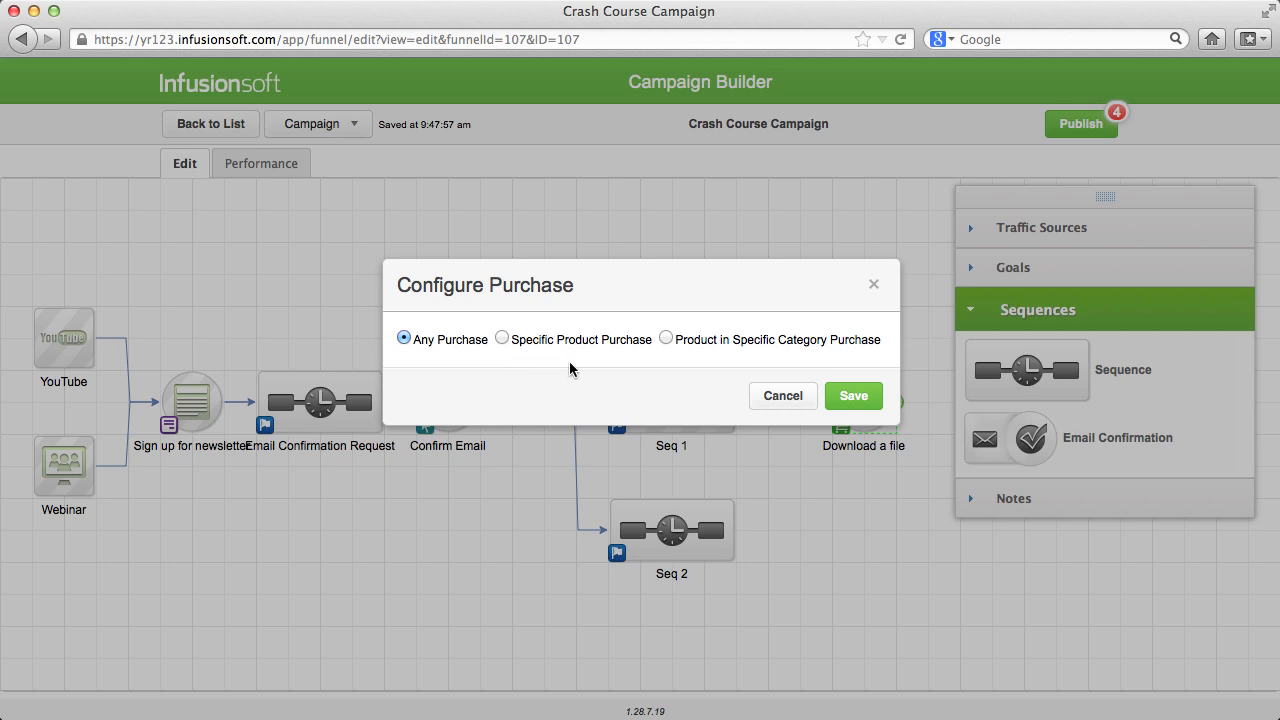
pyautogui.click(852, 396)
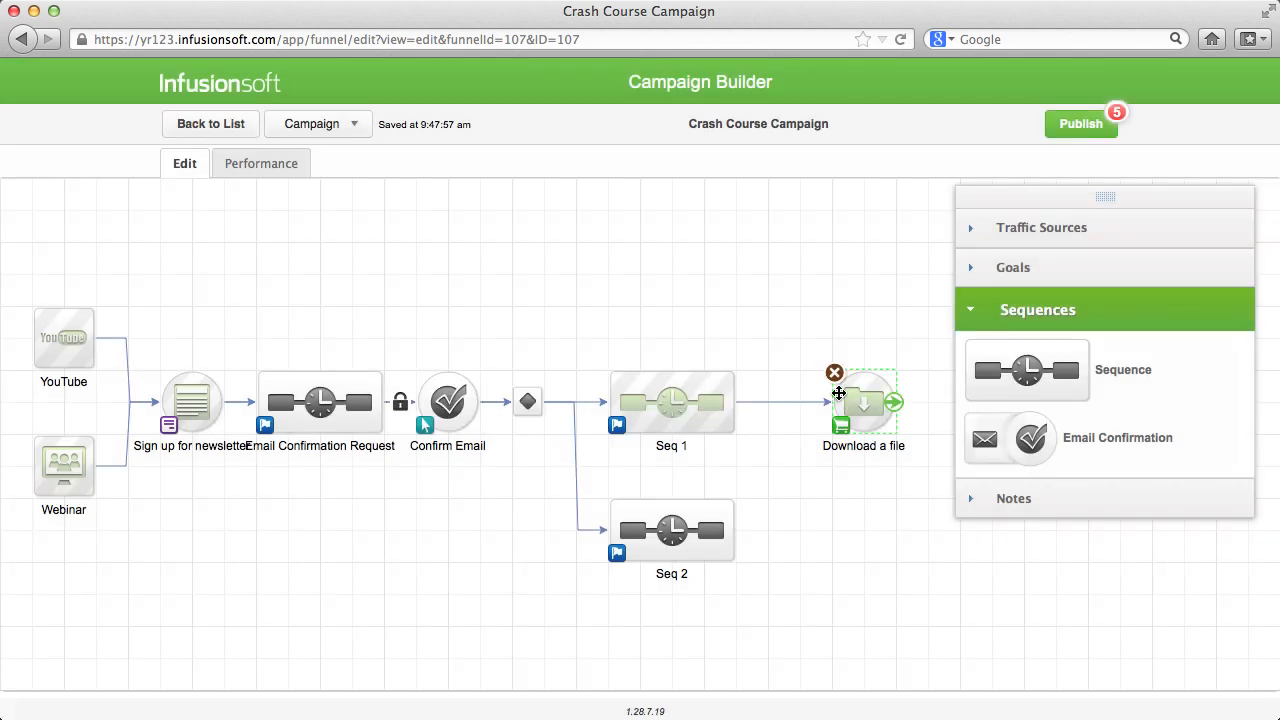
# - Set the Download a file goal to be achieved when a user Submits an Internal Form
pyautogui.click(840, 432)
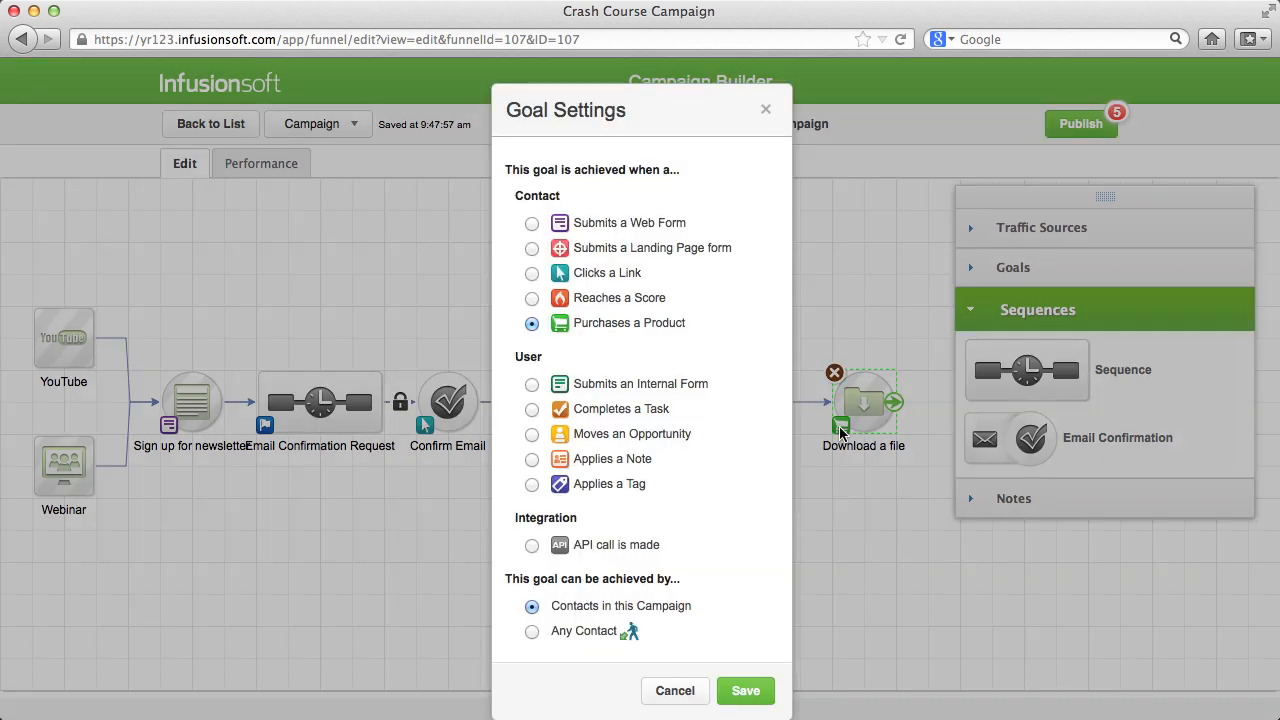
pyautogui.click(533, 386)
pyautogui.click(737, 698)
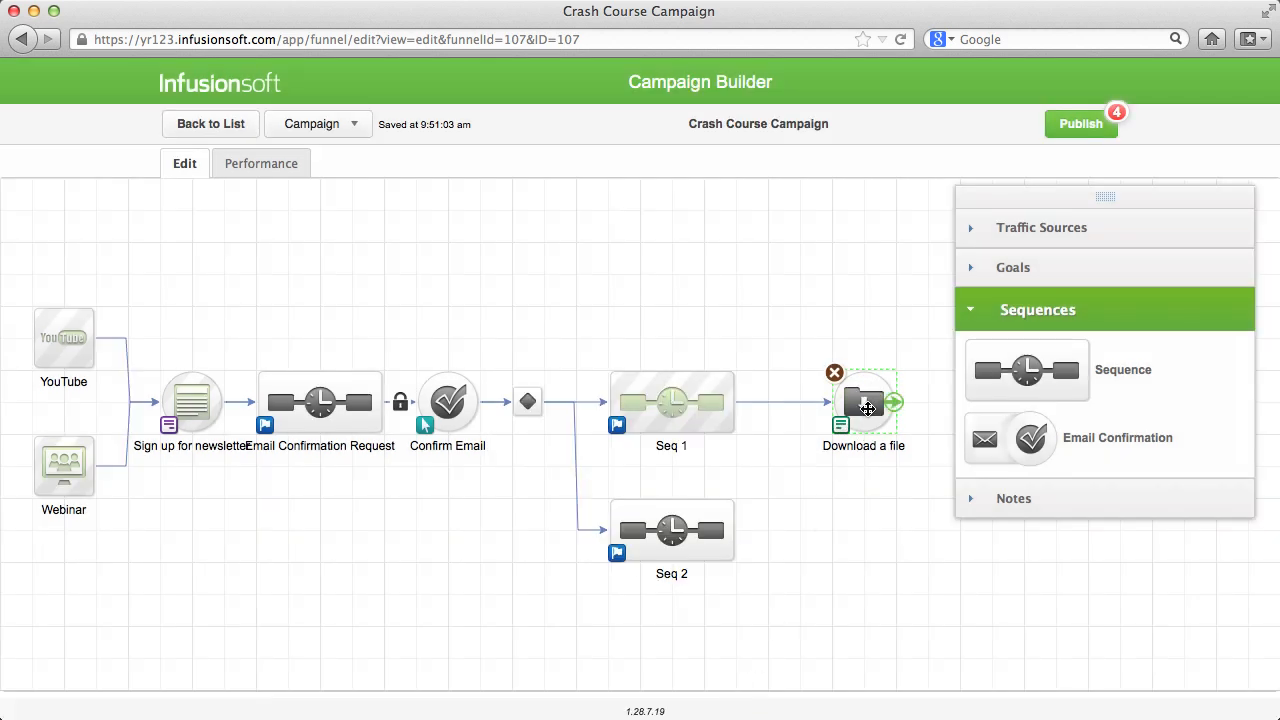
# - Add a checkbox below the Email field in the Download a file internal form, with Prechecked on and the label Option1
pyautogui.doubleClick(864, 404)
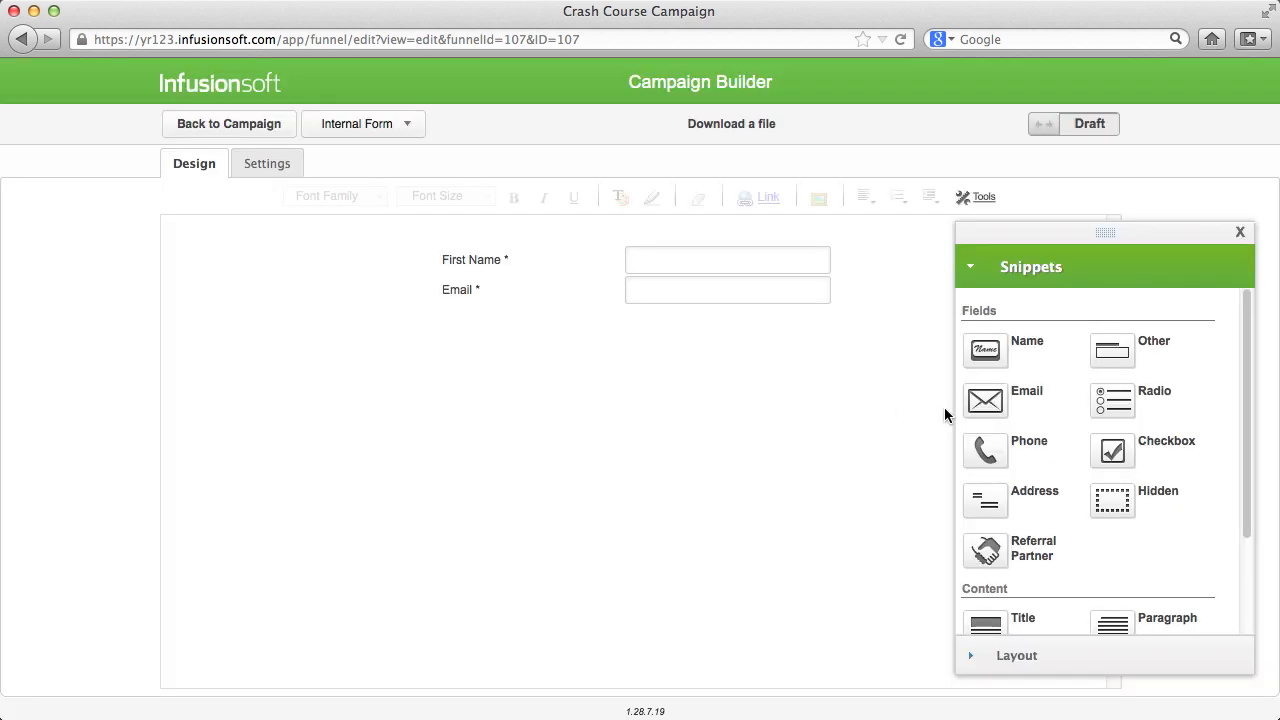
pyautogui.moveTo(1113, 451); pyautogui.dragTo(560, 340)
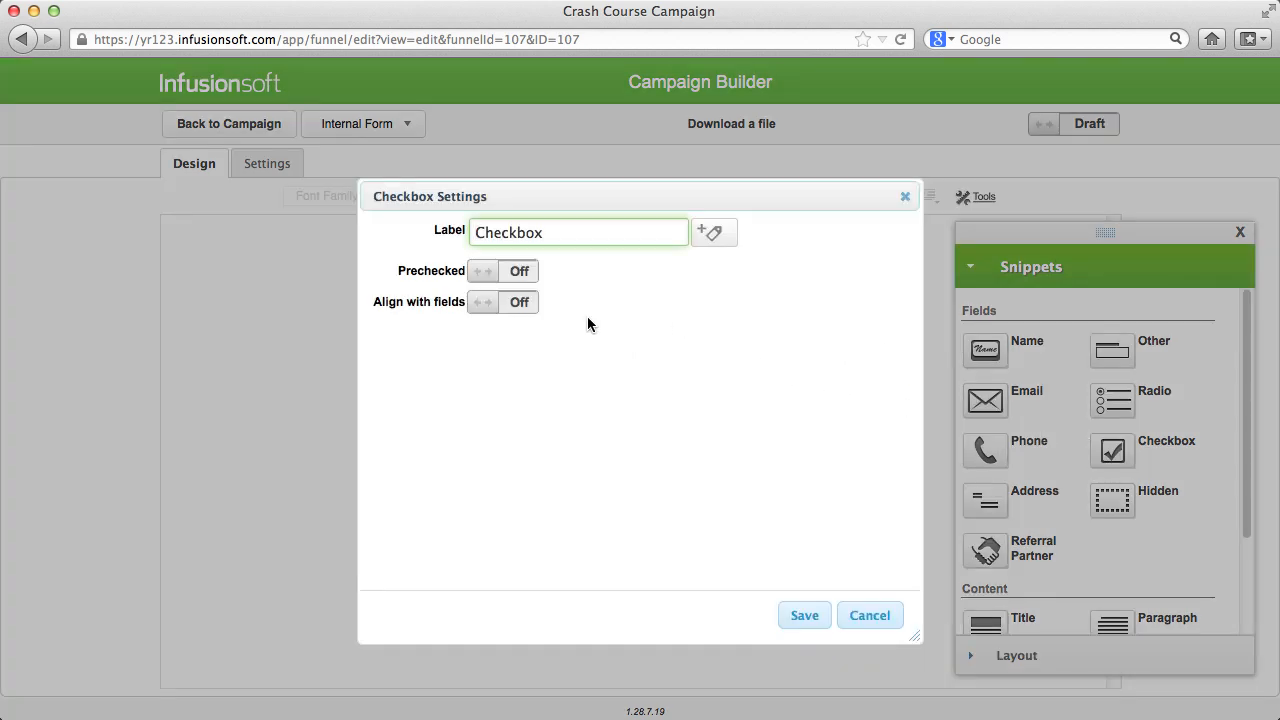
pyautogui.click(515, 271)
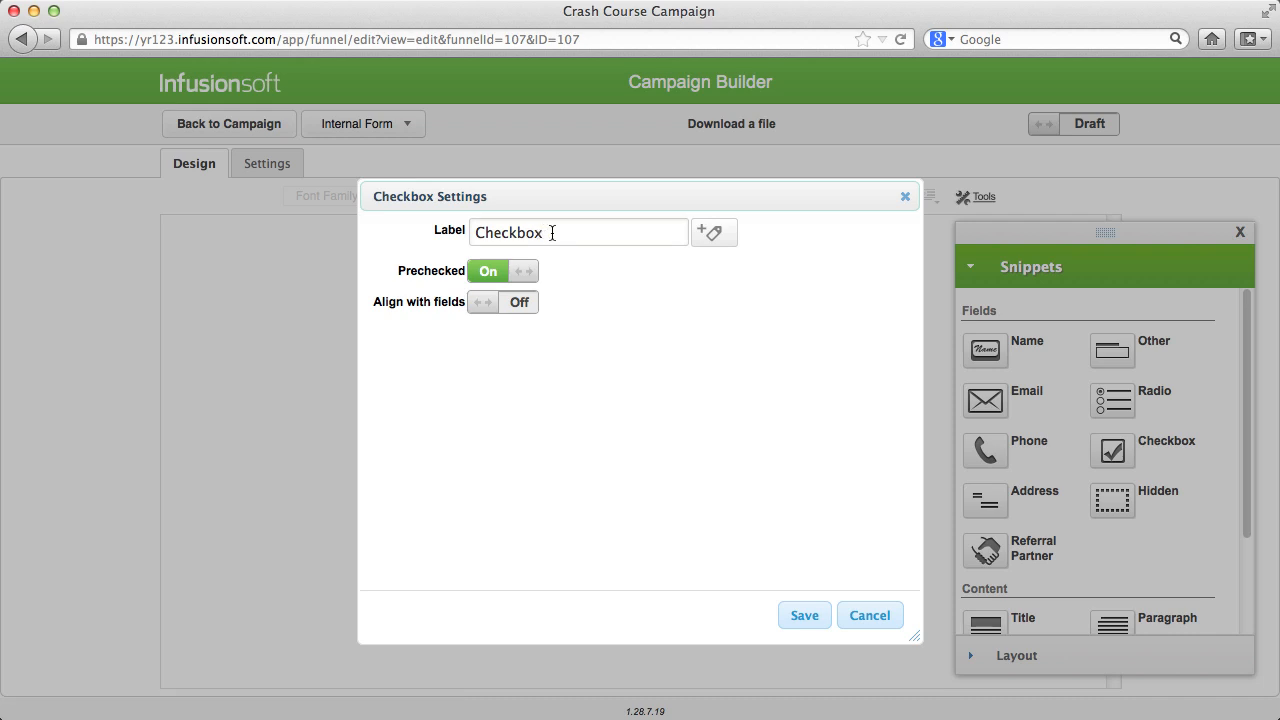
pyautogui.moveTo(554, 232); pyautogui.dragTo(407, 231)
pyautogui.write('Op')
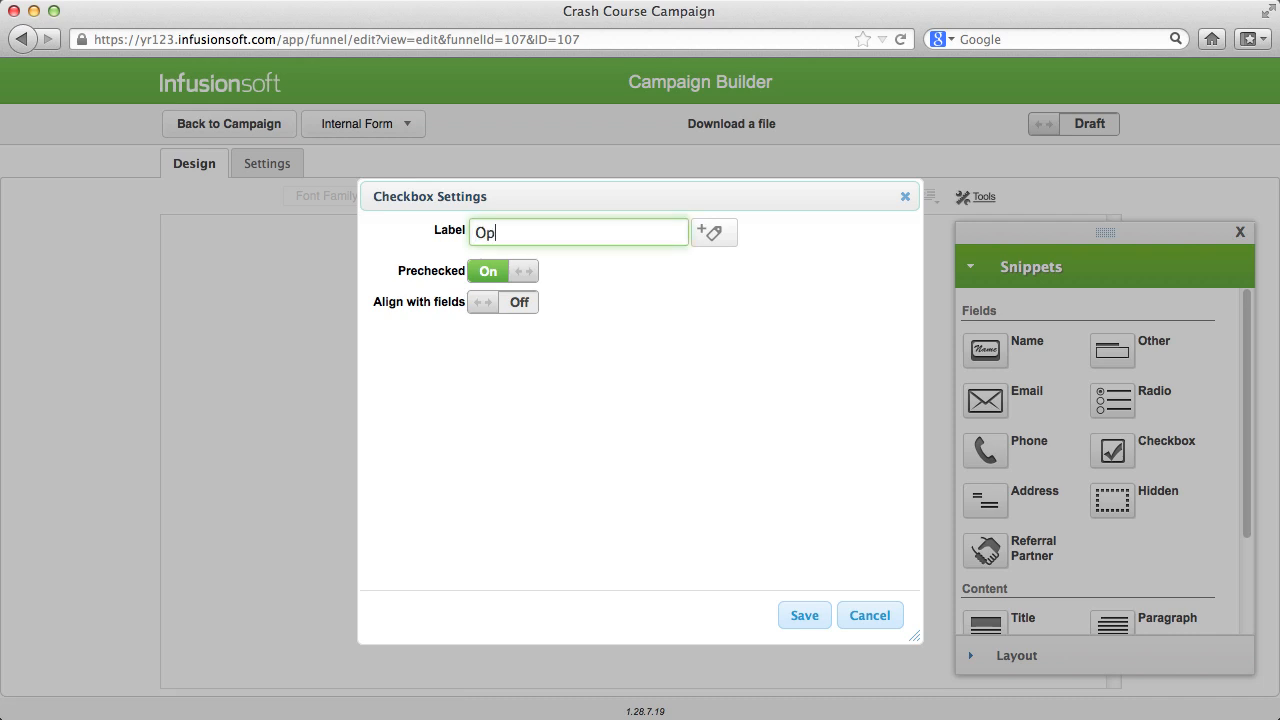
pyautogui.write('tion1')
# - Apply the tag Customer Tags -> New Customer to the Option1 checkbox and save its settings
pyautogui.click(702, 234)
pyautogui.click(728, 292)
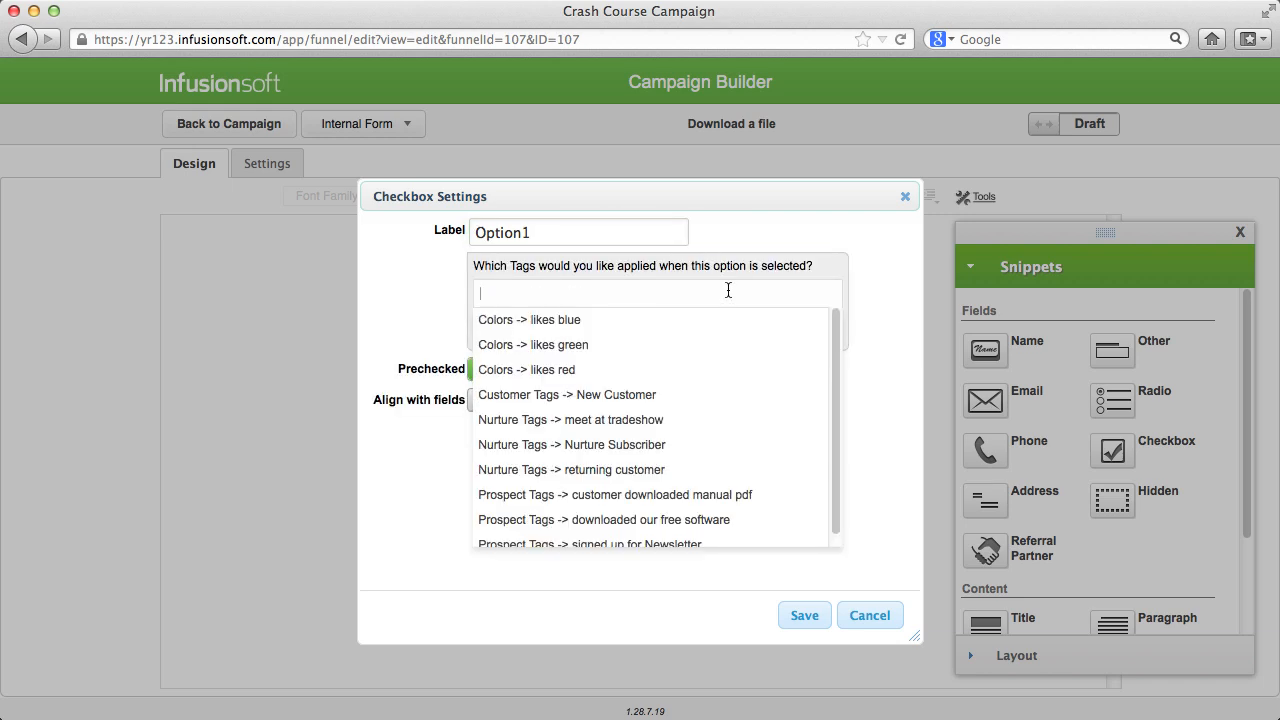
pyautogui.click(686, 394)
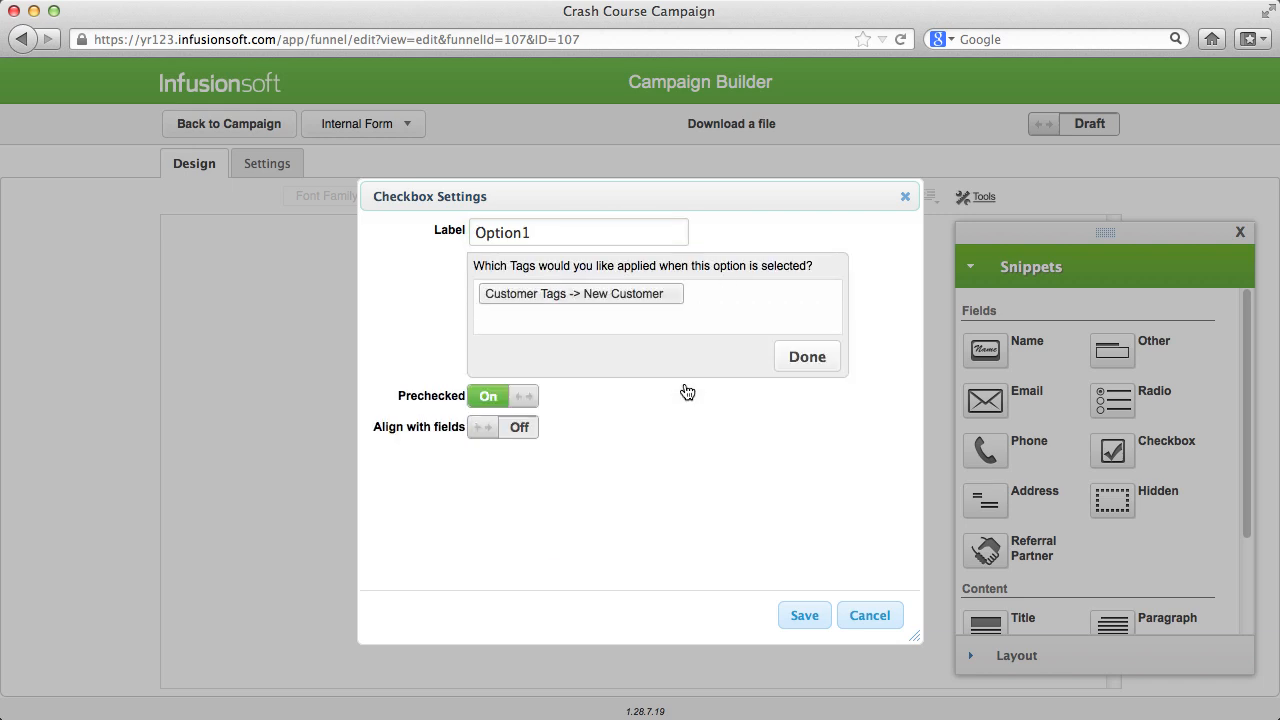
pyautogui.click(806, 357)
pyautogui.click(806, 618)
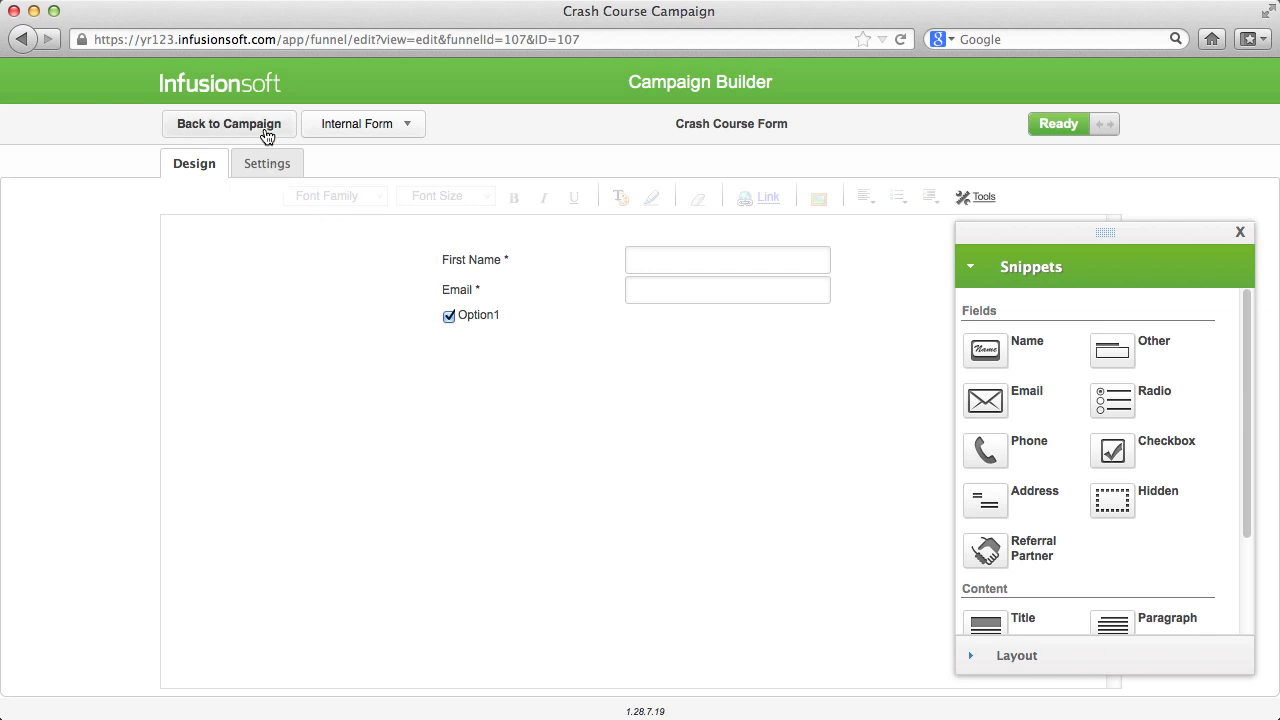
# - Return to the campaign and rename the Download a file goal Crash Course Form
pyautogui.click(266, 136)
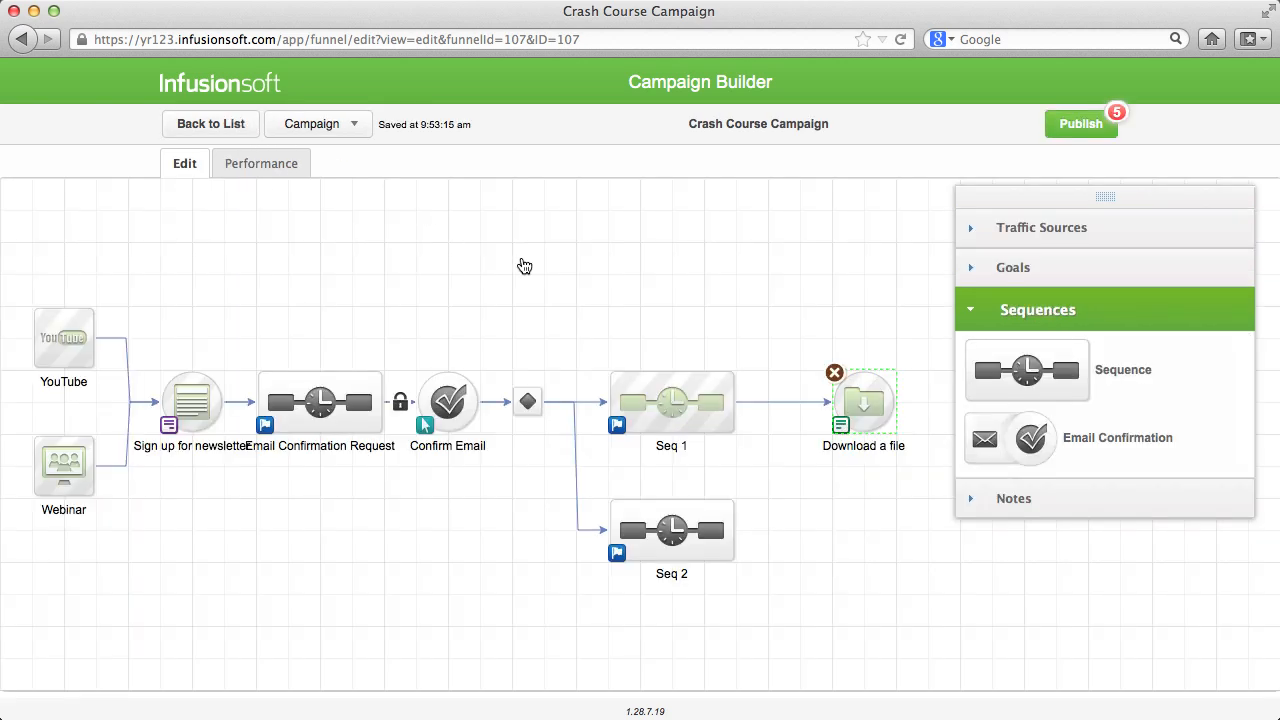
pyautogui.click(884, 448)
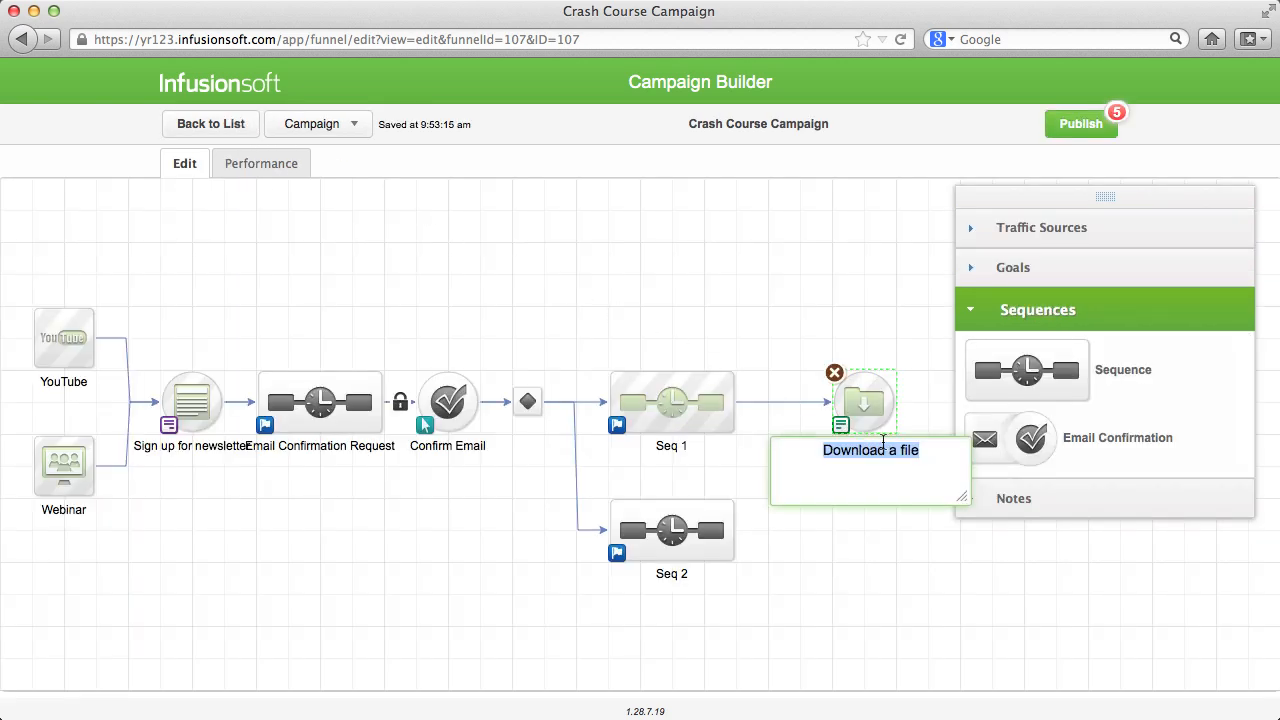
pyautogui.write('Crash Course Form')
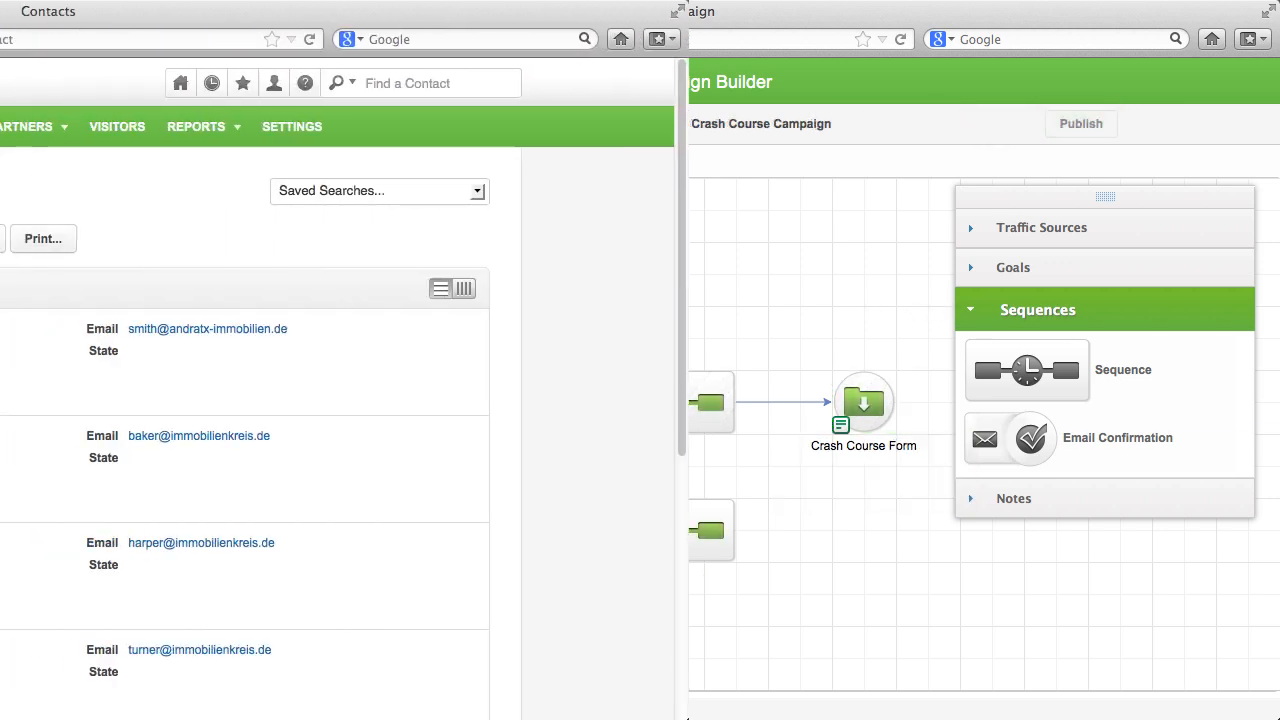
# - Start adding a contact in the CRM and select Crash Course Form as the form to fill out
pyautogui.moveTo(186, 130)
pyautogui.click(205, 184)
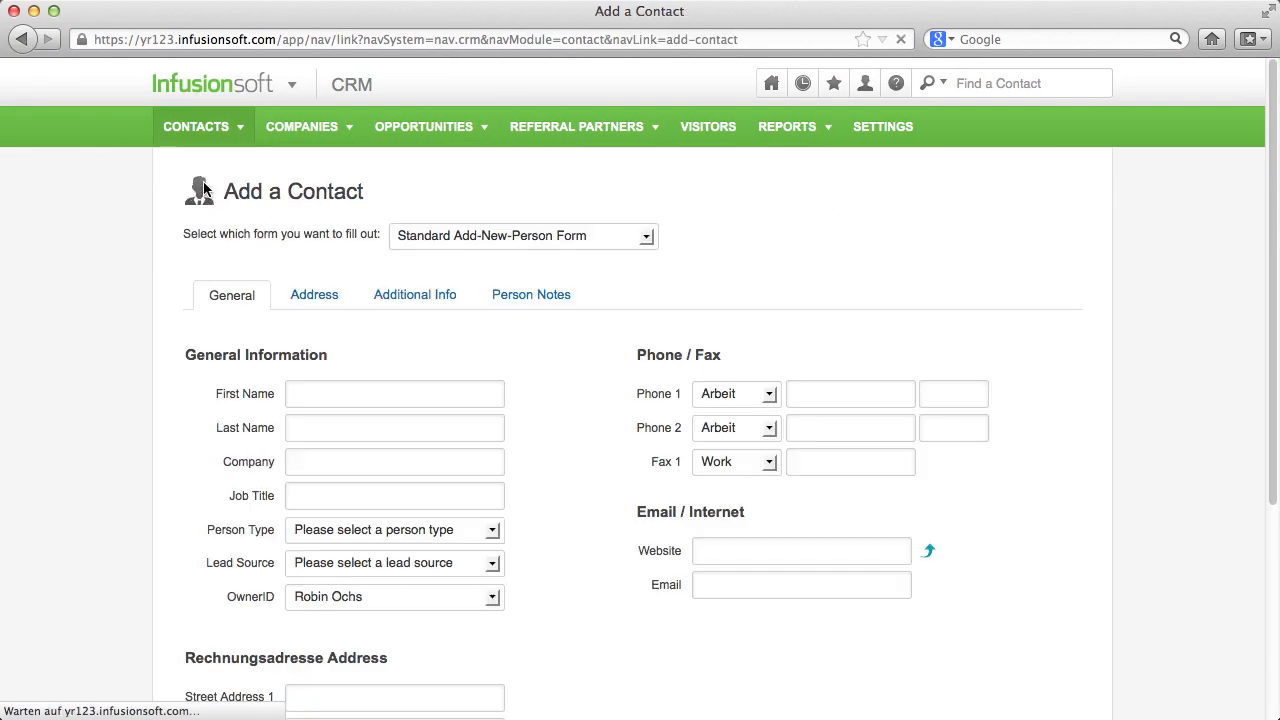
pyautogui.click(645, 238)
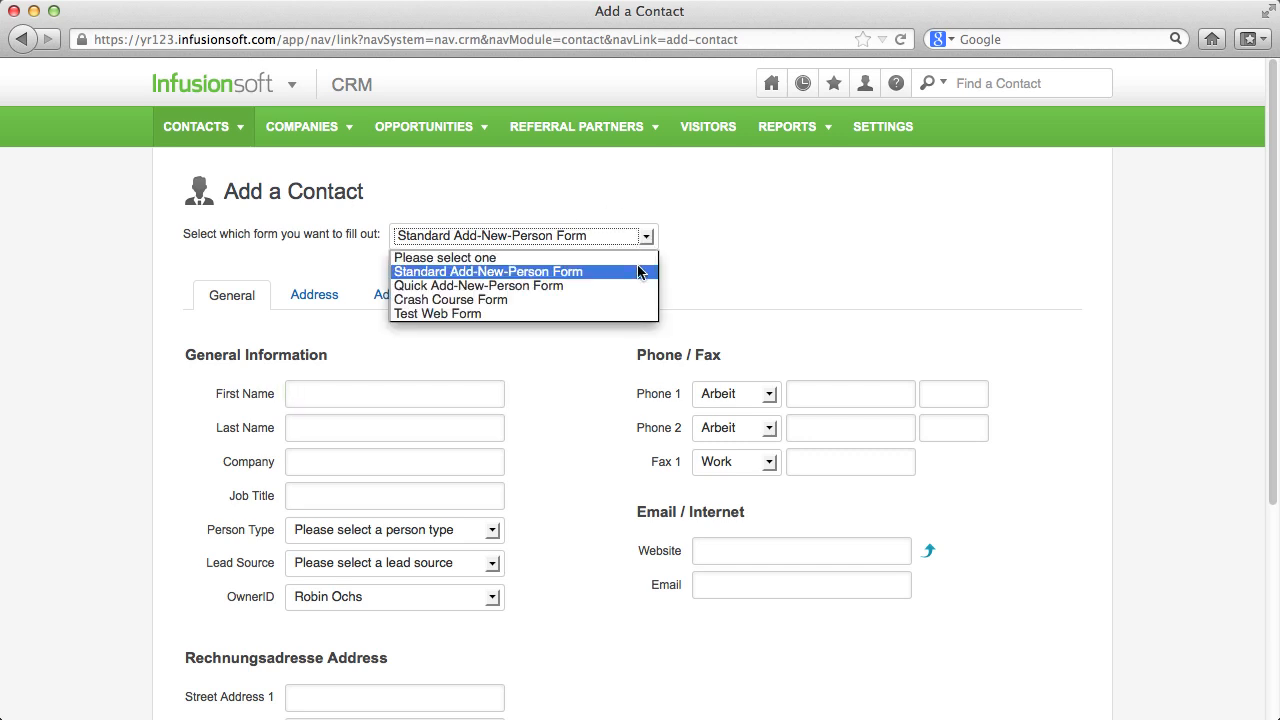
pyautogui.click(640, 302)
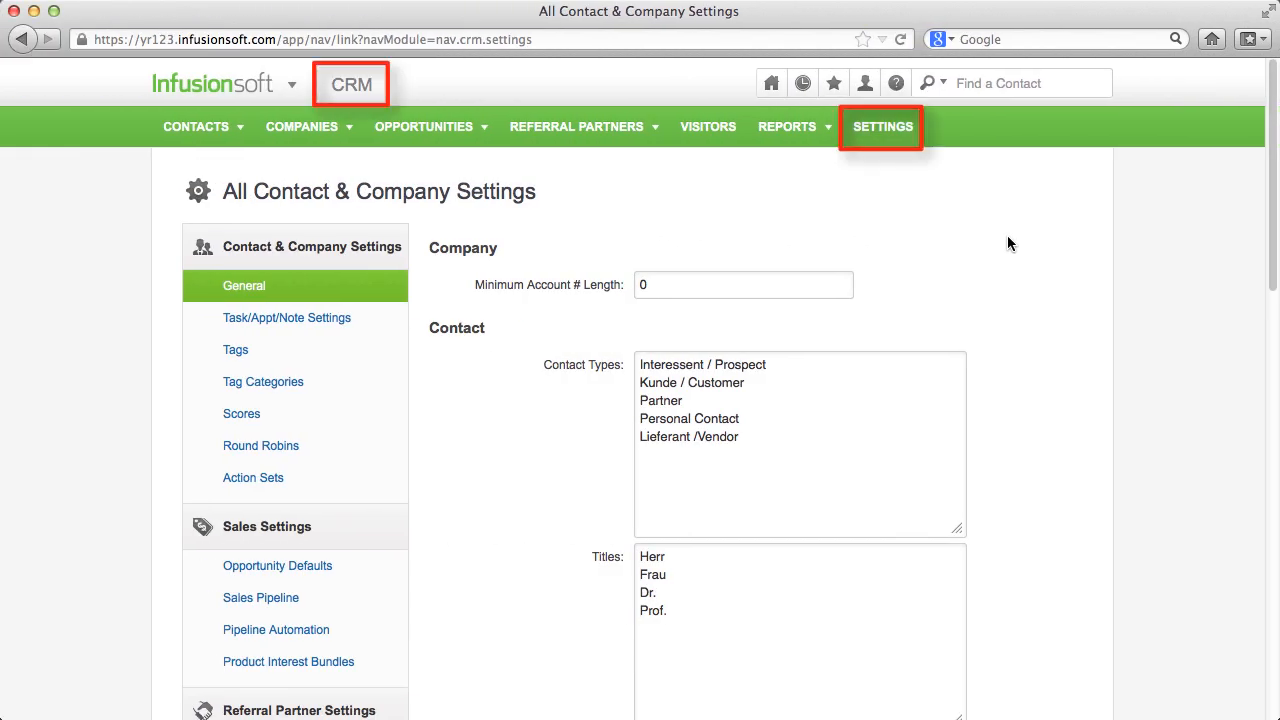
# - In the CRM settings, open the choices for the Default Add-New-Contact Form under Adding Contacts
pyautogui.scroll(-10, 1008, 240)
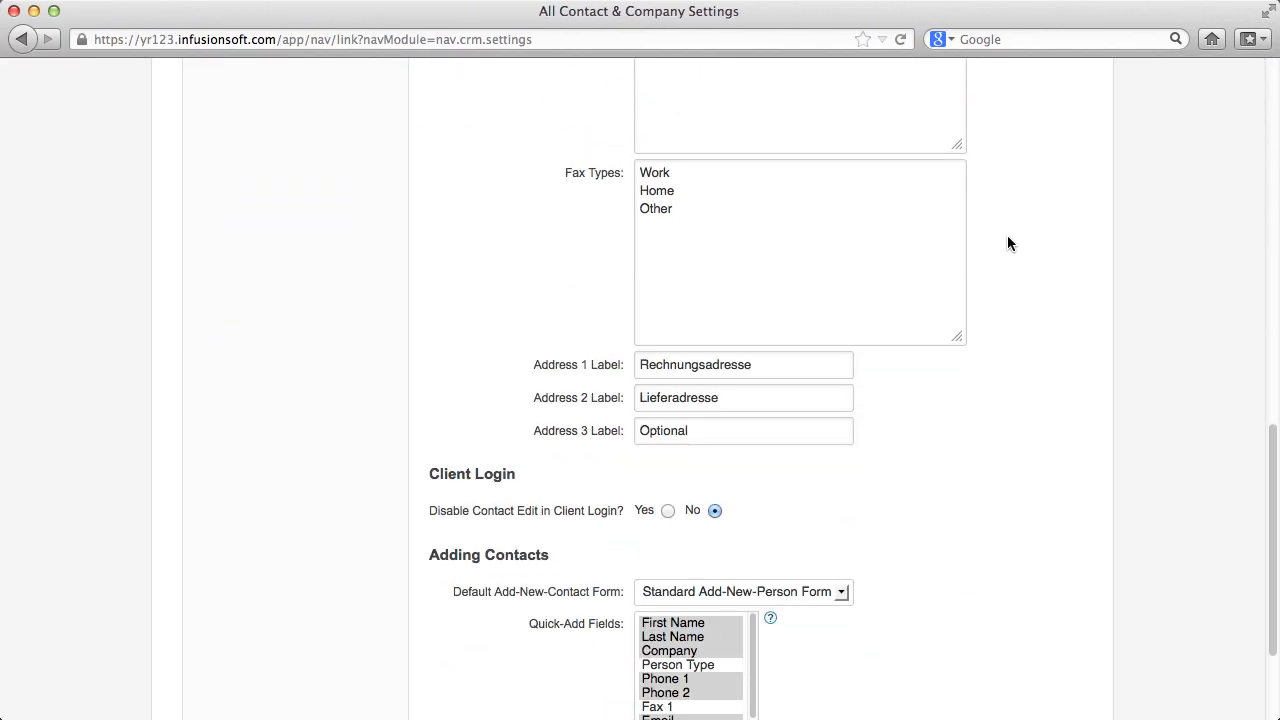
pyautogui.scroll(-3, 1008, 243)
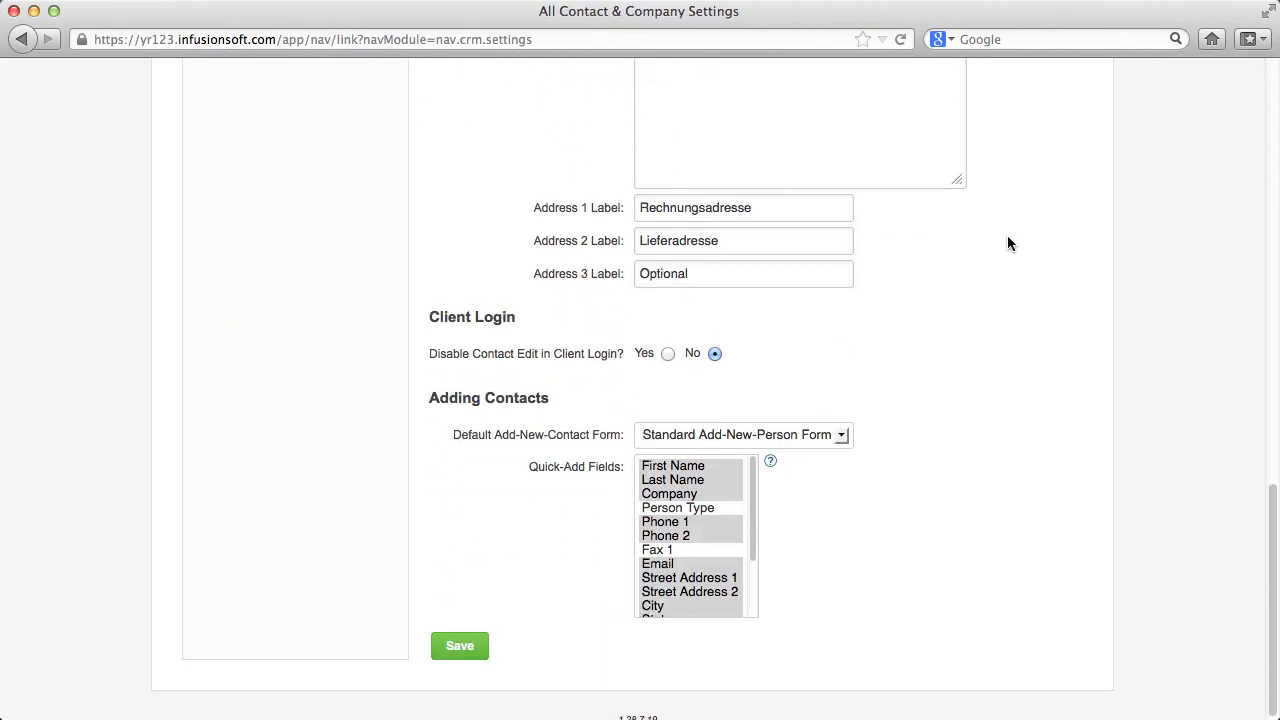
pyautogui.click(838, 428)
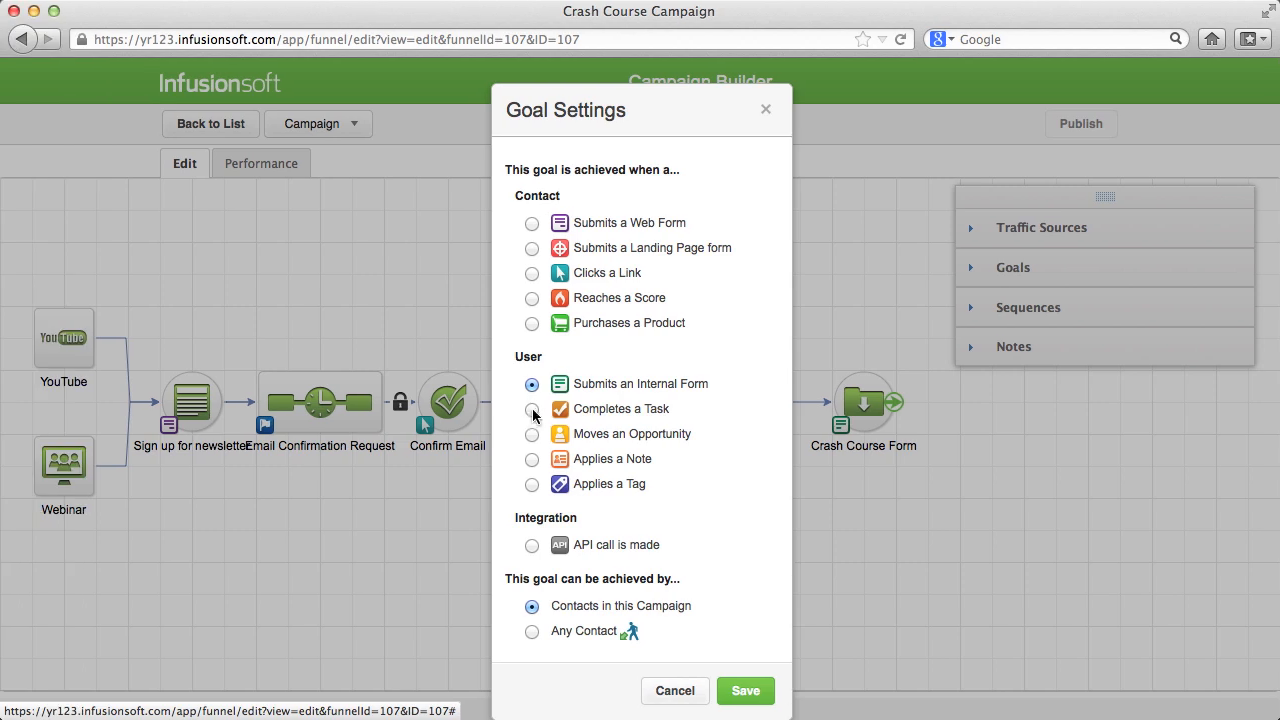
# - Choose Completes a Task as the goal's trigger, and give the contact's Task No. 1 a completion date of March 22, 2013
pyautogui.click(533, 411)
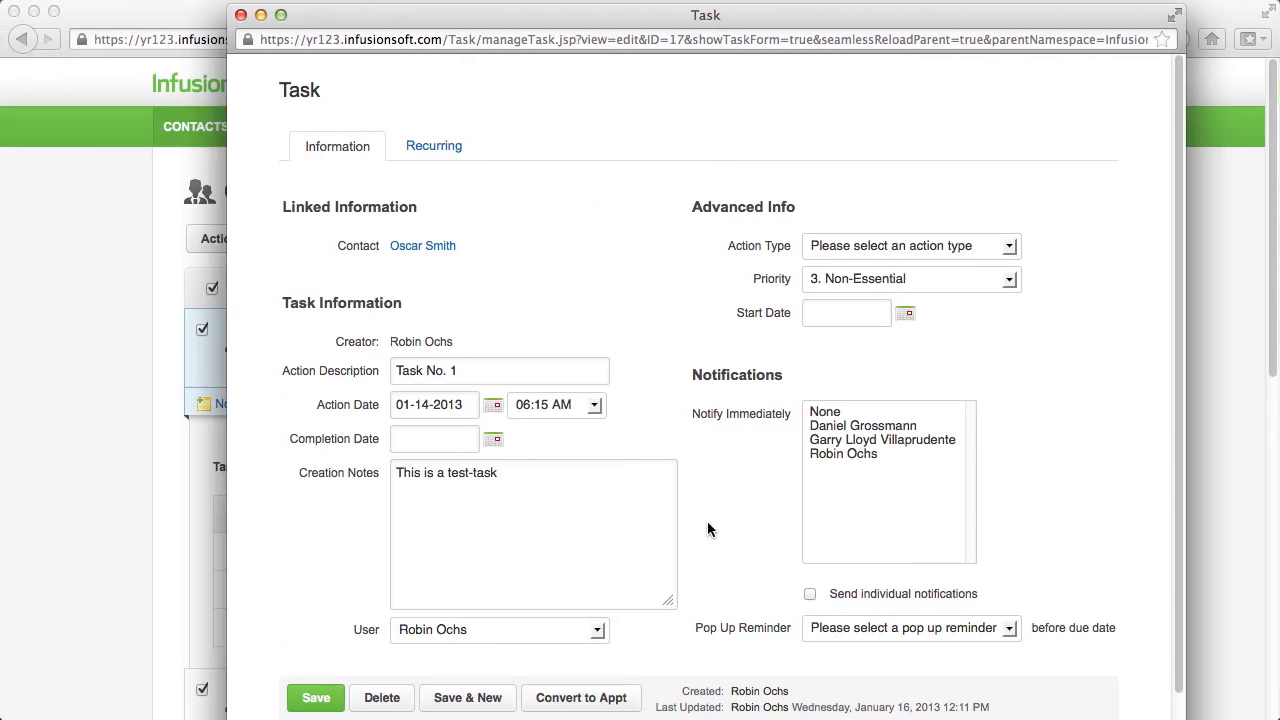
pyautogui.click(495, 442)
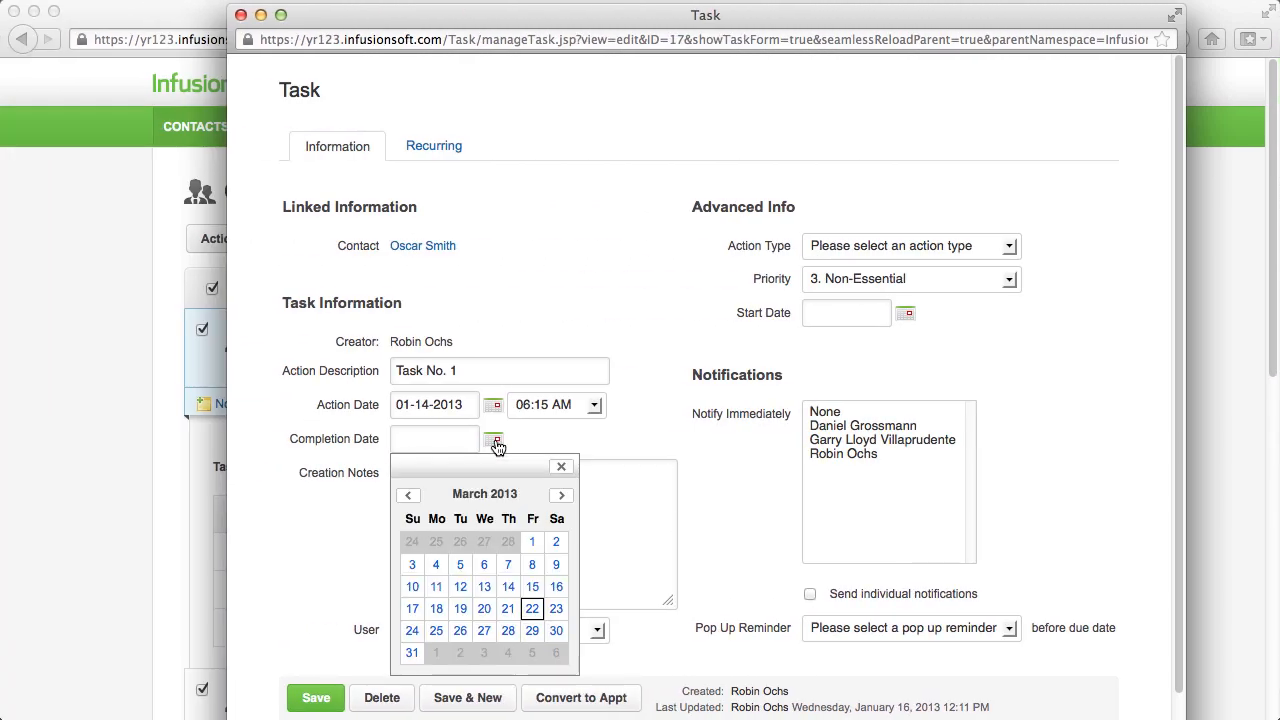
pyautogui.click(532, 608)
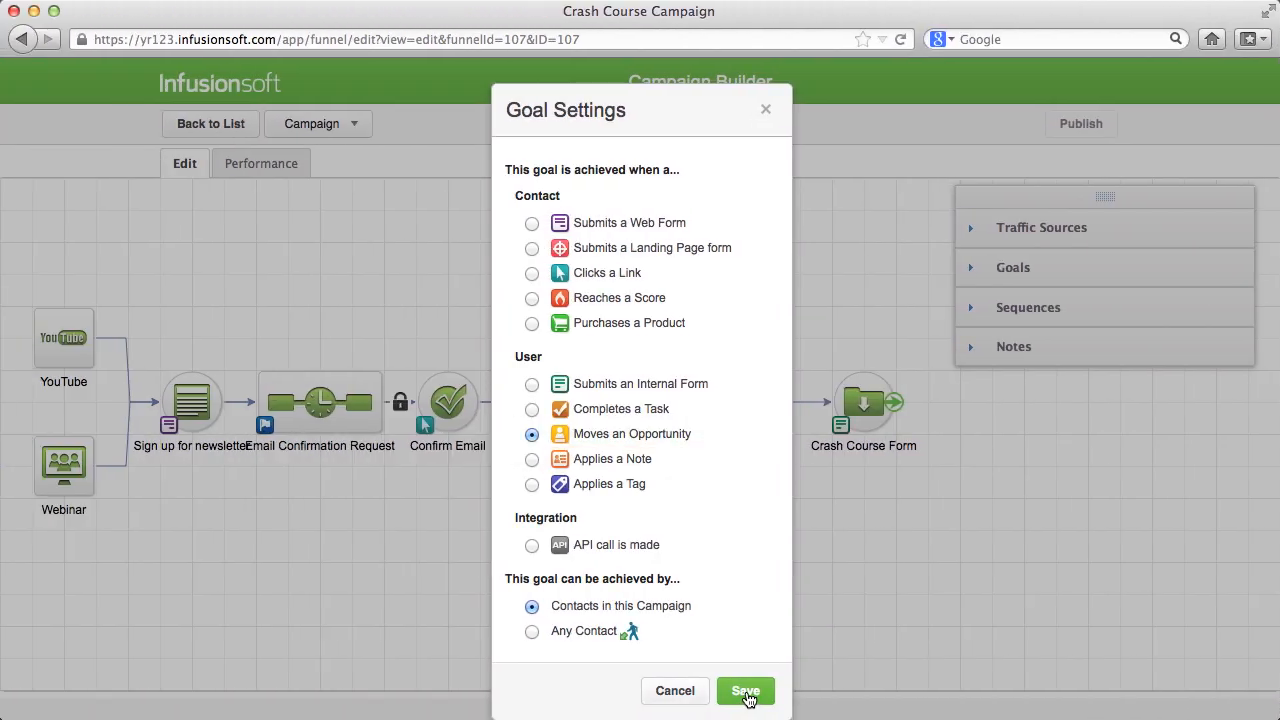
# - Save the Crash Course Form goal as Moves an Opportunity and configure it for moving into the New Opportunity stage
pyautogui.click(746, 692)
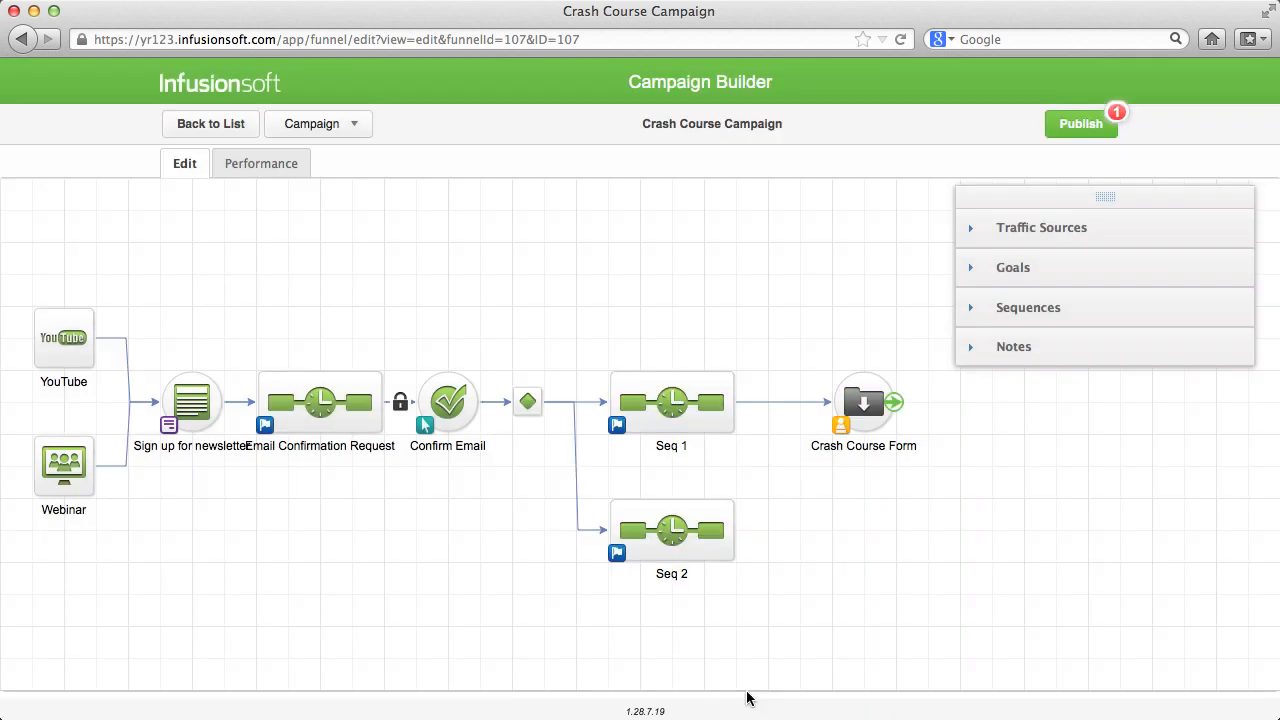
pyautogui.click(866, 402)
pyautogui.doubleClick(867, 401)
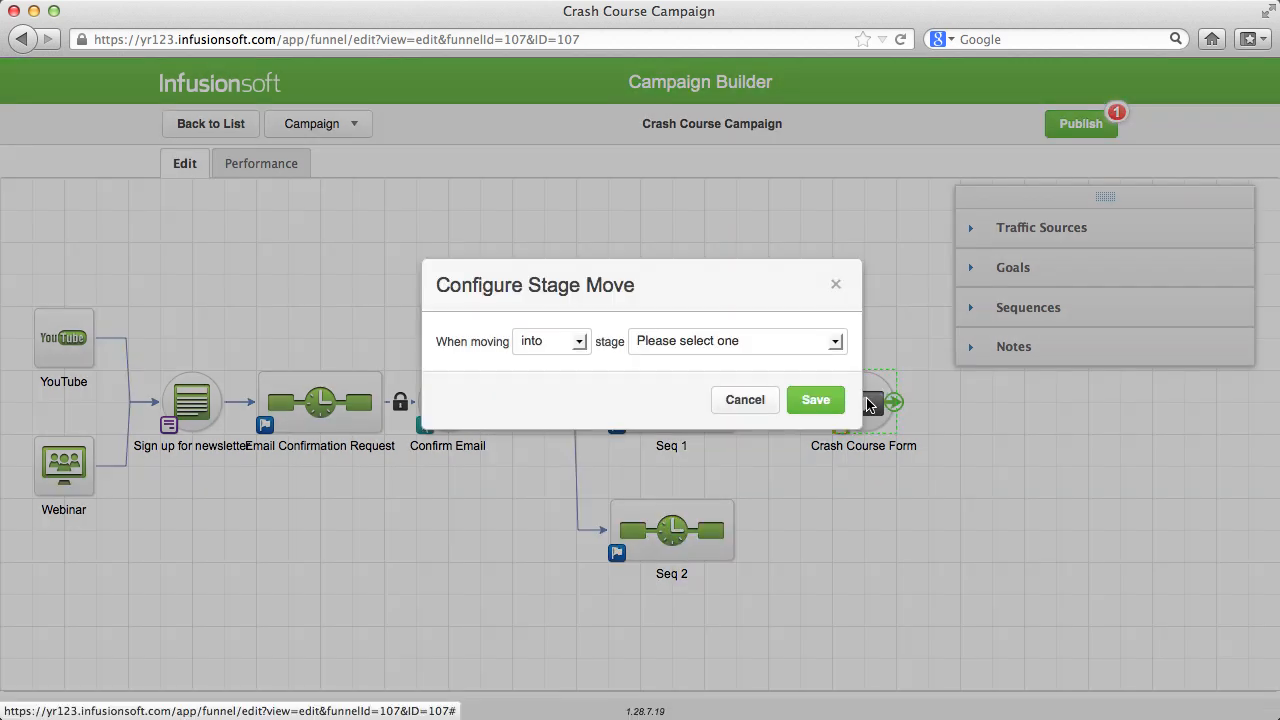
pyautogui.click(578, 345)
pyautogui.click(579, 344)
pyautogui.click(836, 342)
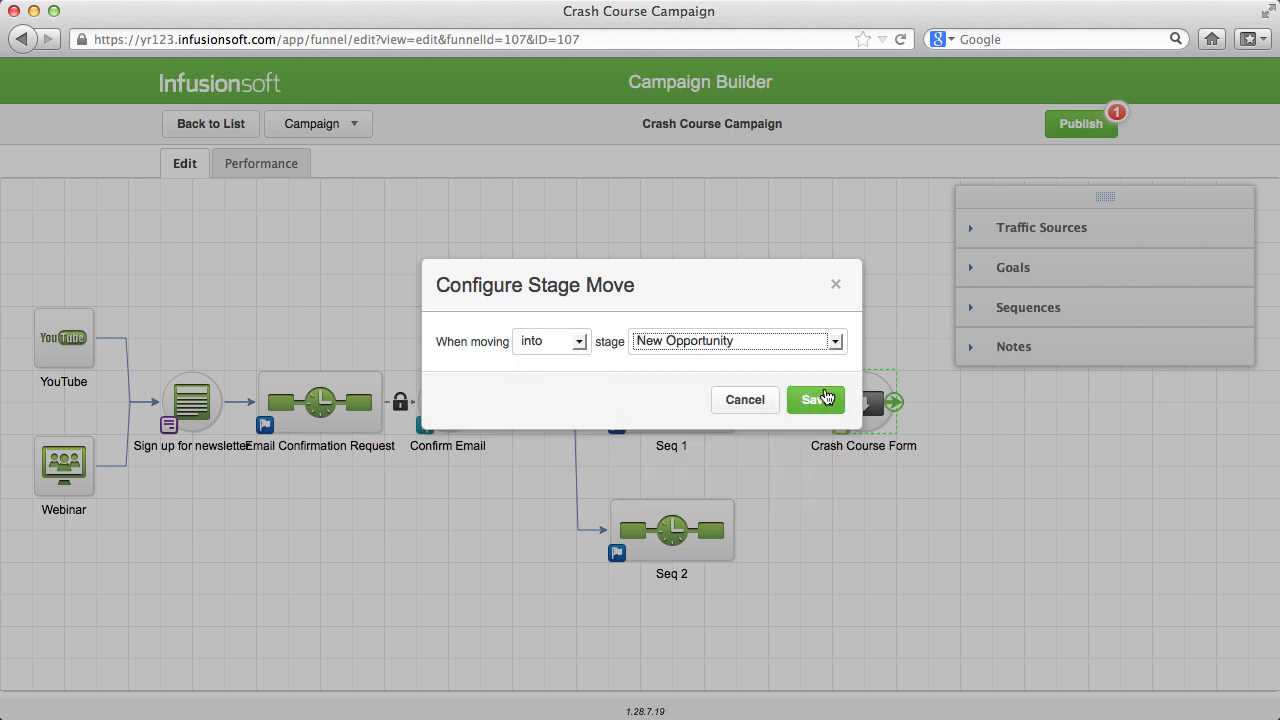
pyautogui.click(826, 398)
# - Change the Crash Course Form goal so that it is achieved when a user Applies a Note
pyautogui.doubleClick(850, 408)
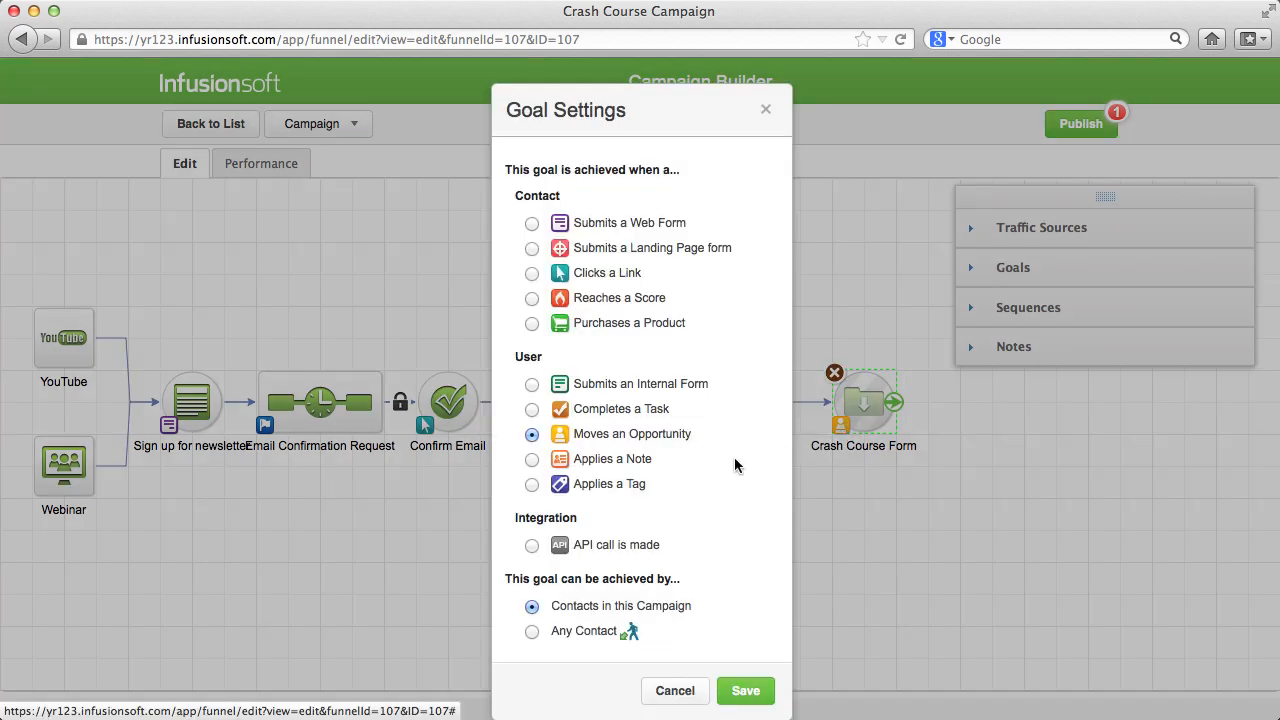
pyautogui.click(531, 459)
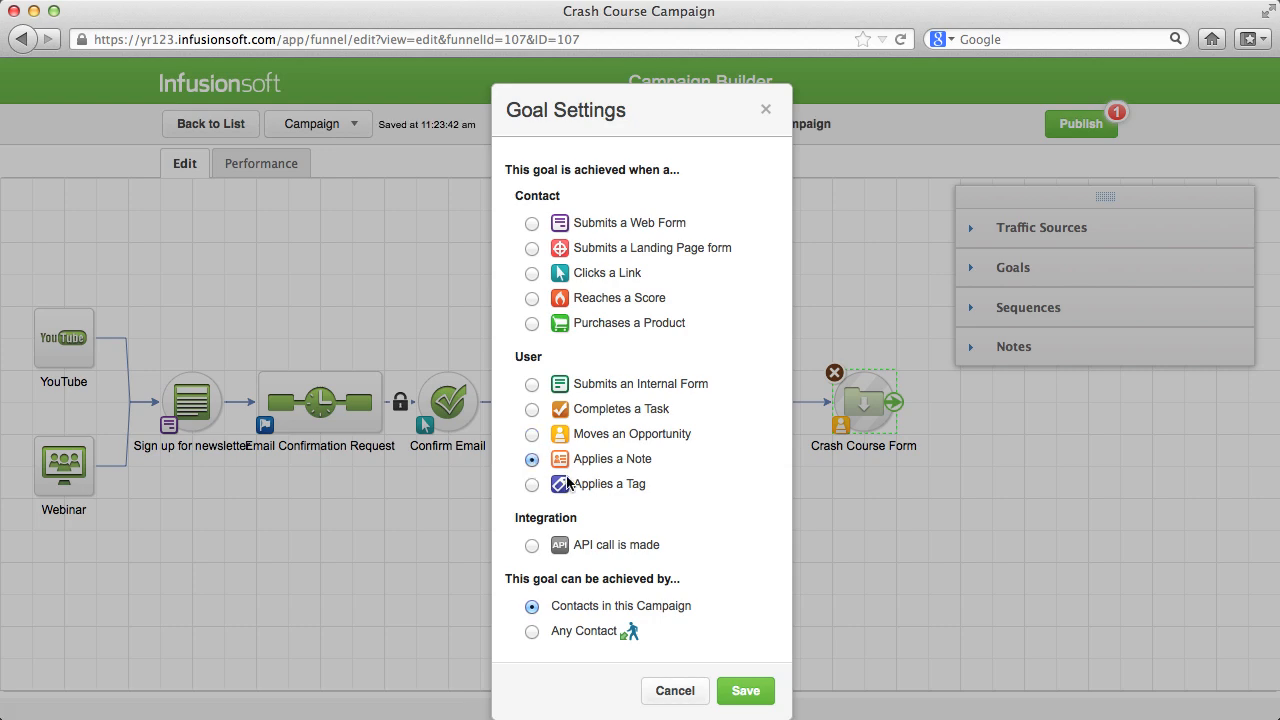
pyautogui.click(748, 690)
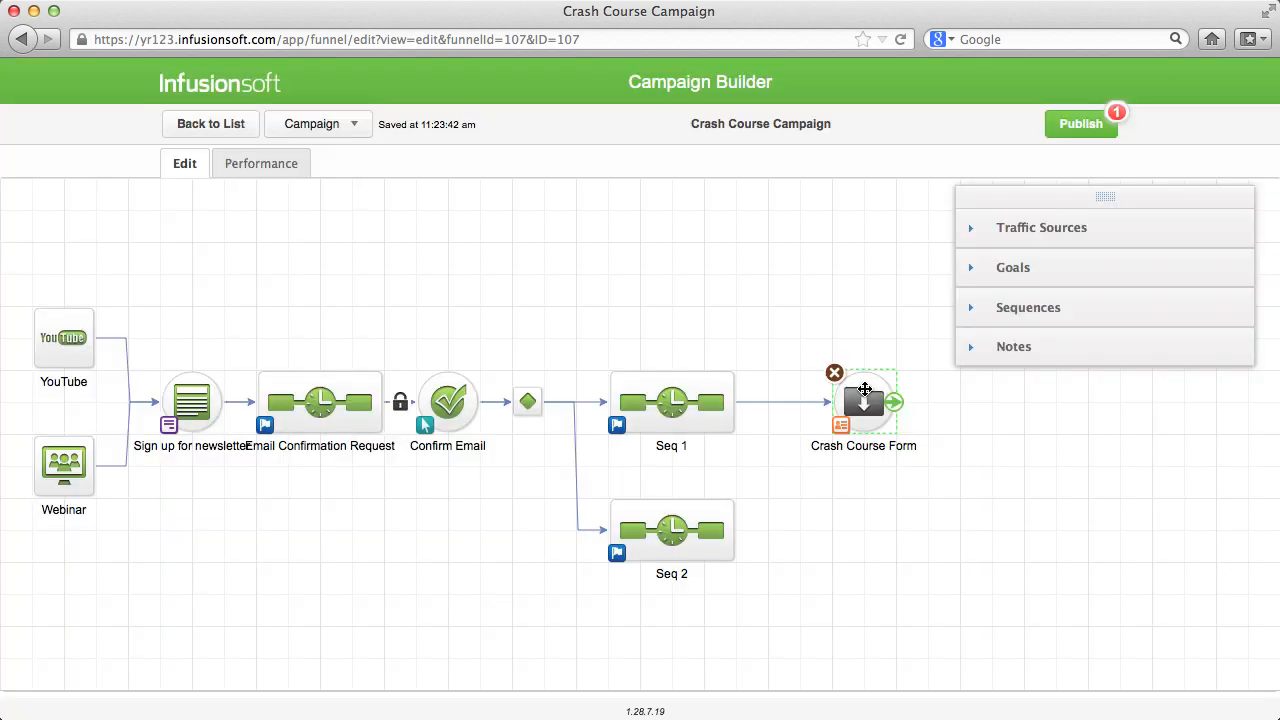
# - Configure the goal's note template with action type Anruf / Call and description Lesson4, and save it
pyautogui.doubleClick(865, 389)
pyautogui.click(781, 318)
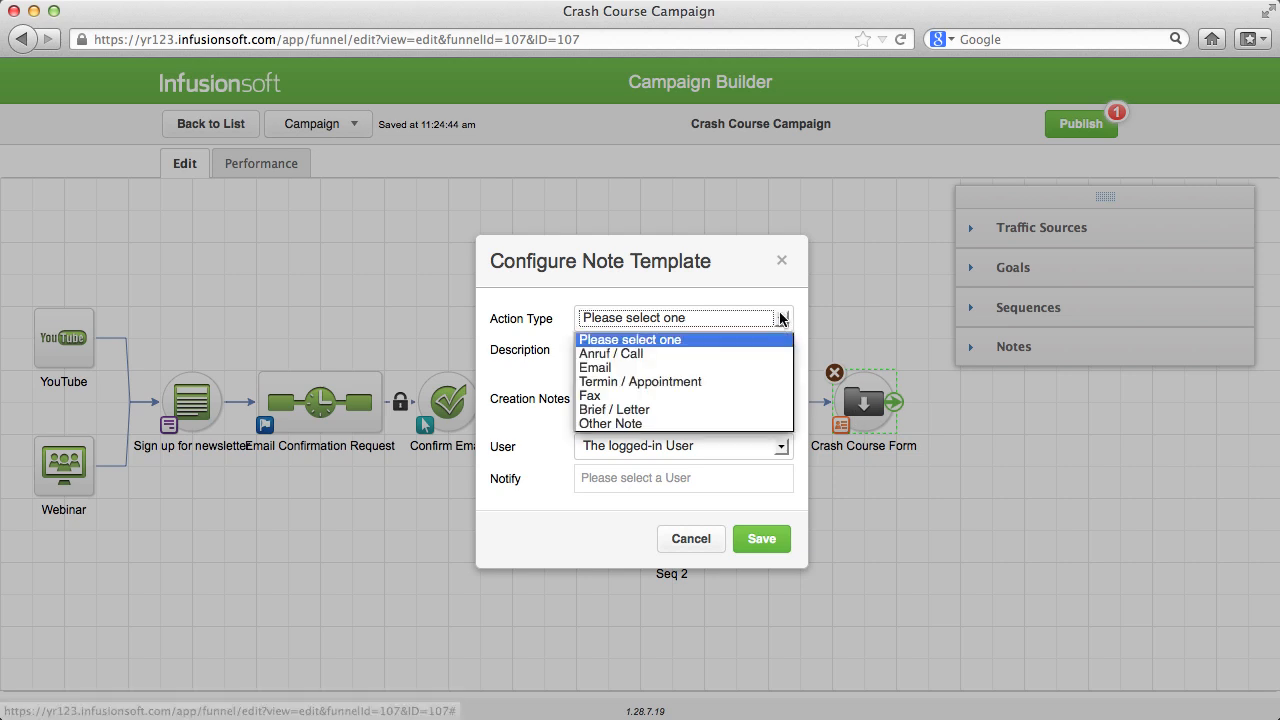
pyautogui.click(757, 346)
pyautogui.click(759, 349)
pyautogui.write('Lesson4')
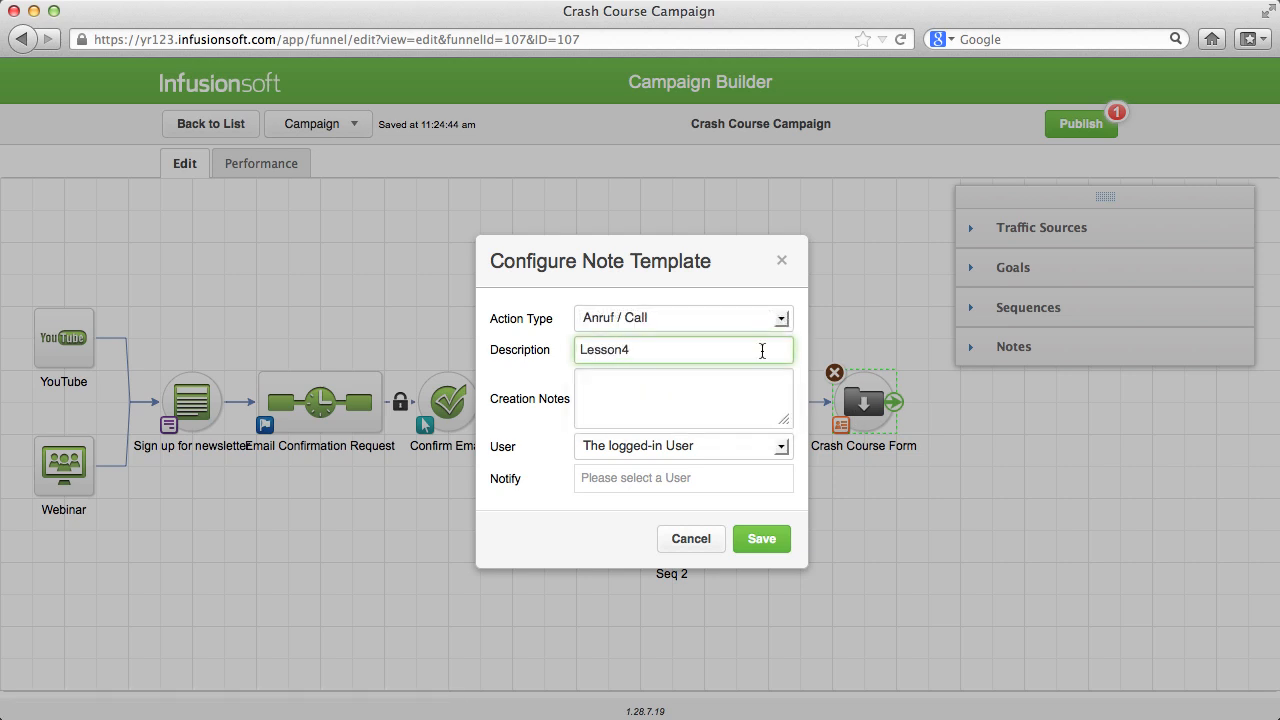
pyautogui.click(763, 540)
# - Rename the Crash Course Form goal Lesson 4
pyautogui.click(864, 446)
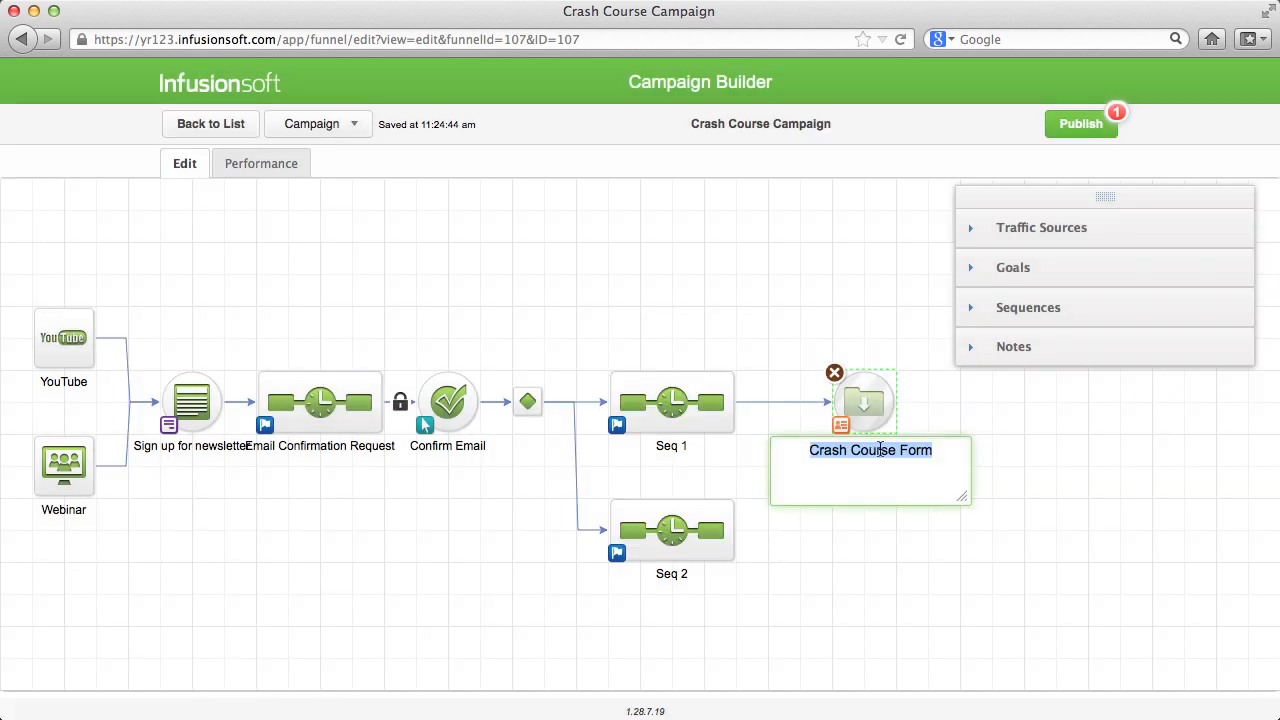
pyautogui.write('Lesson 4')
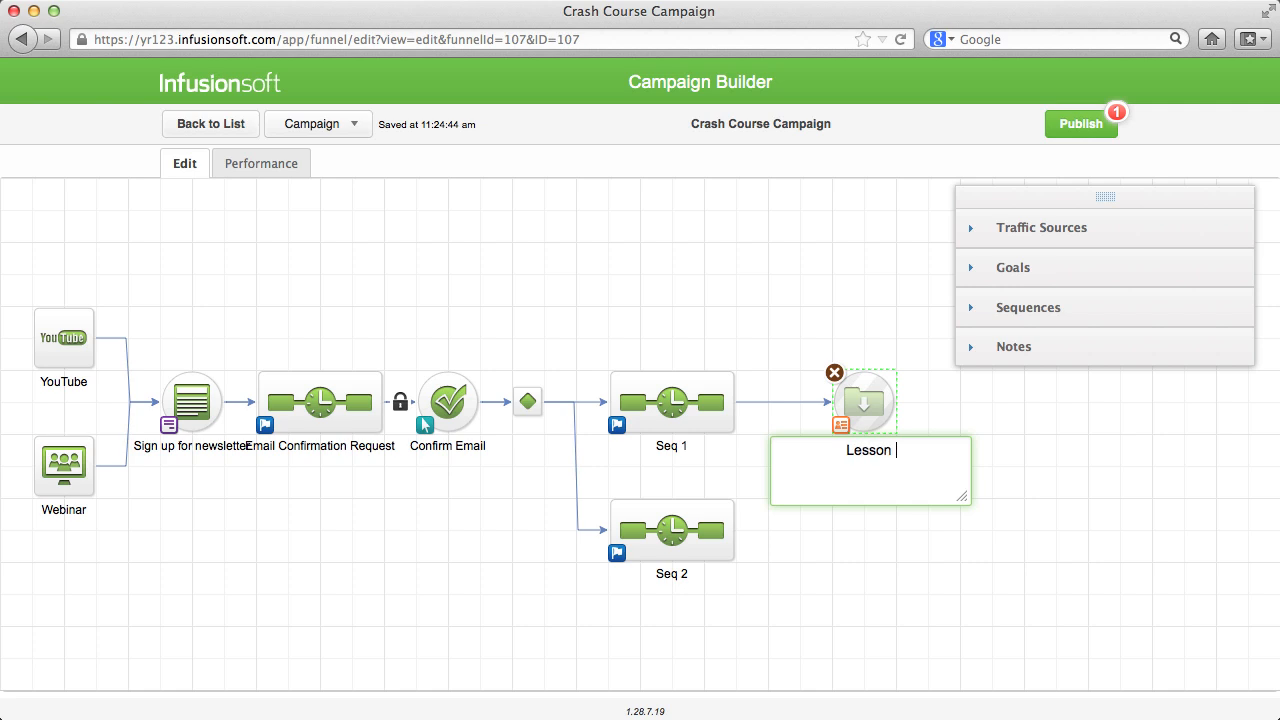
pyautogui.click(920, 420)
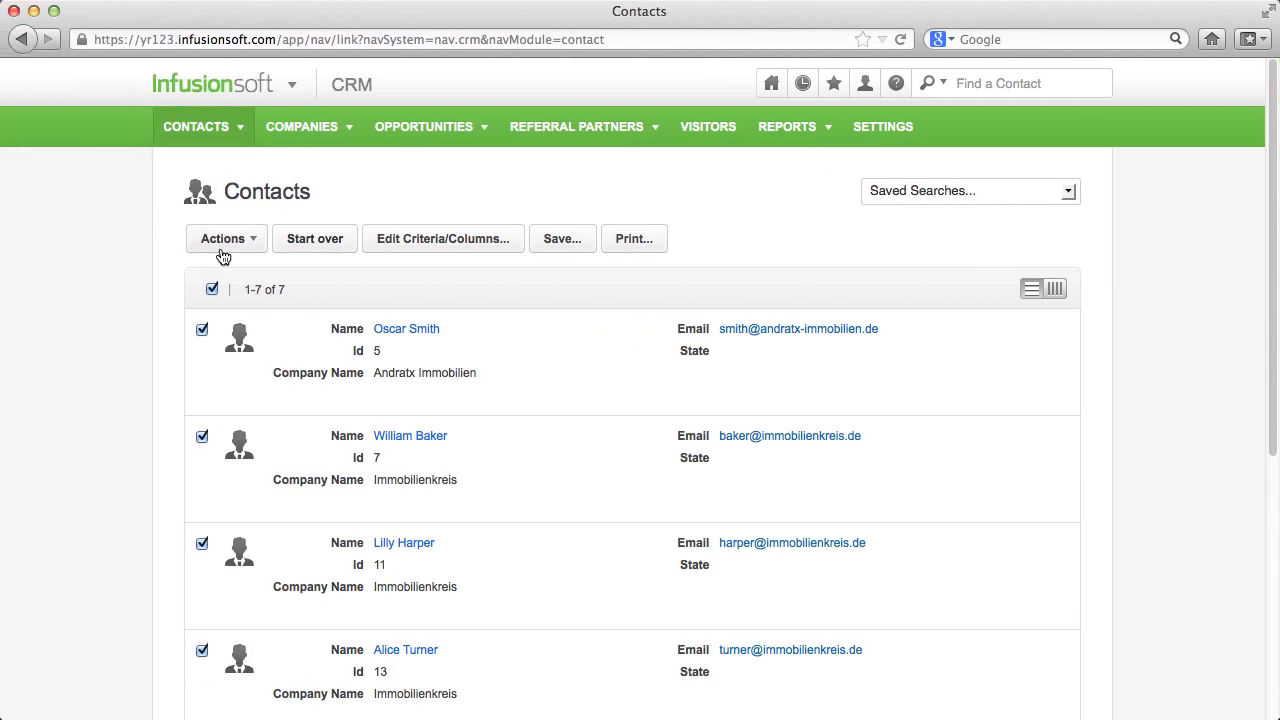
# - Add a note to the first contact in the CRM list using the Lesson 4 template and save it
pyautogui.moveTo(289, 342)
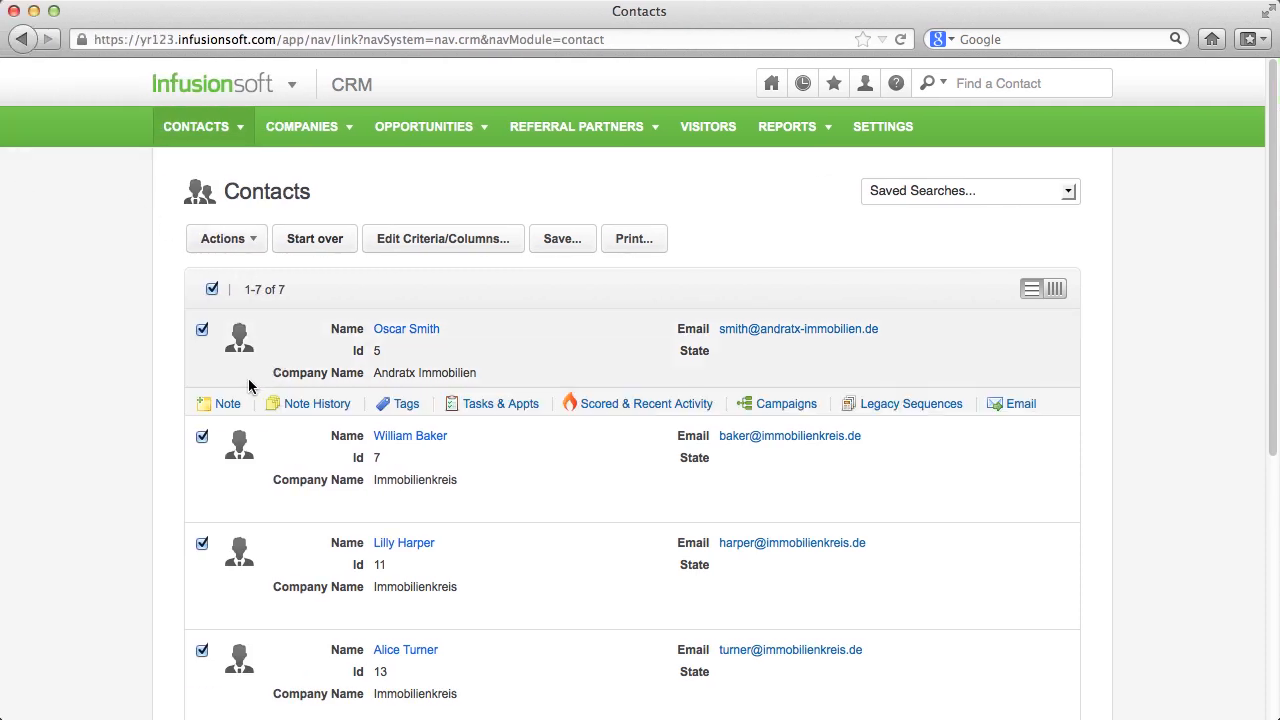
pyautogui.click(228, 407)
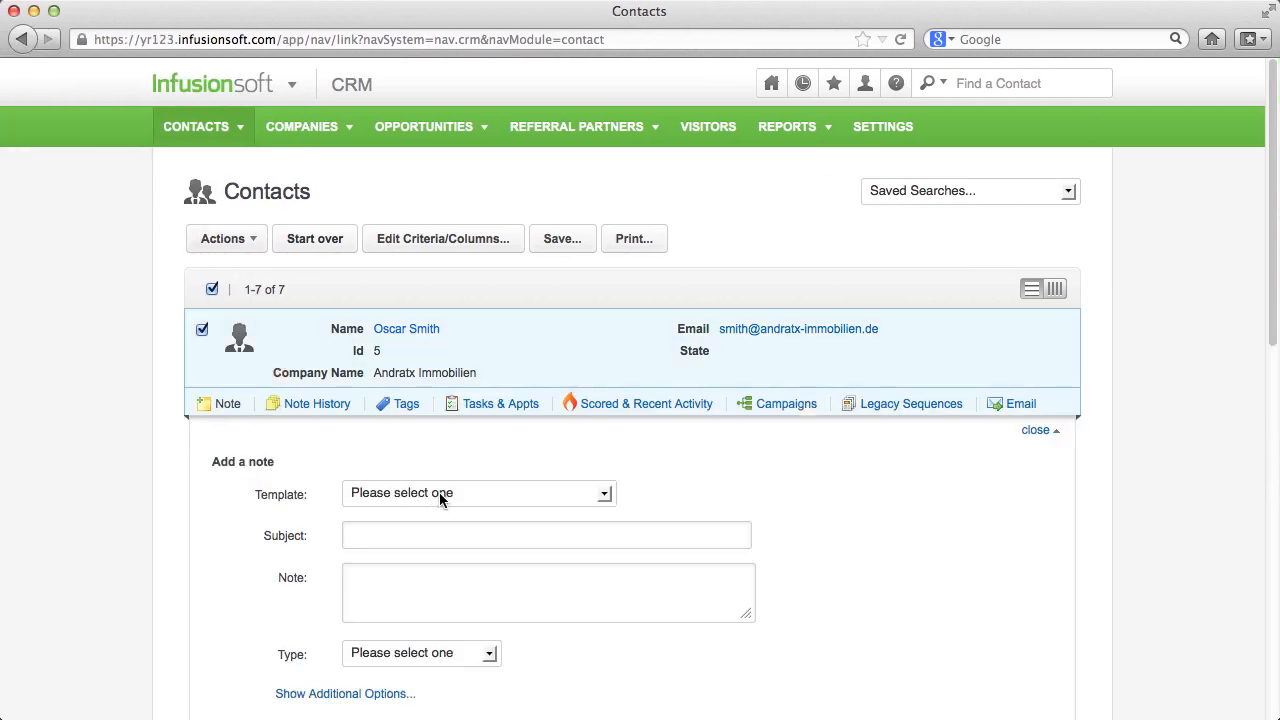
pyautogui.click(440, 493)
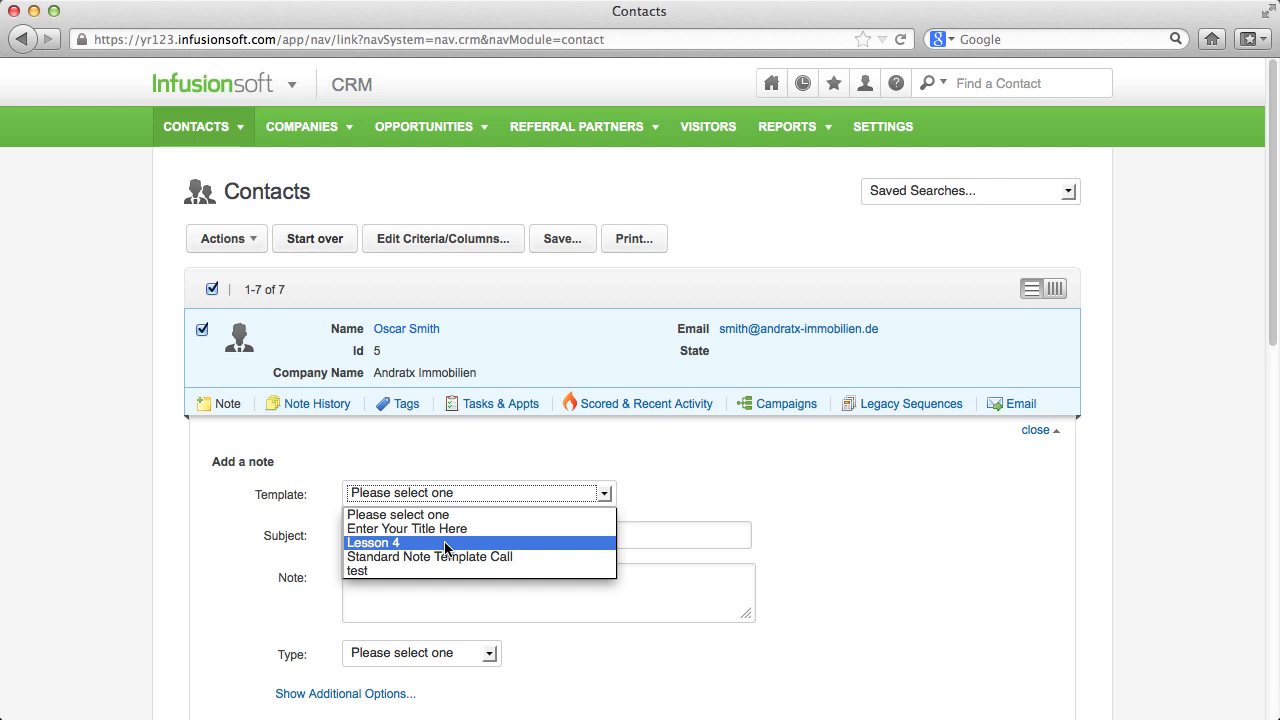
pyautogui.click(446, 543)
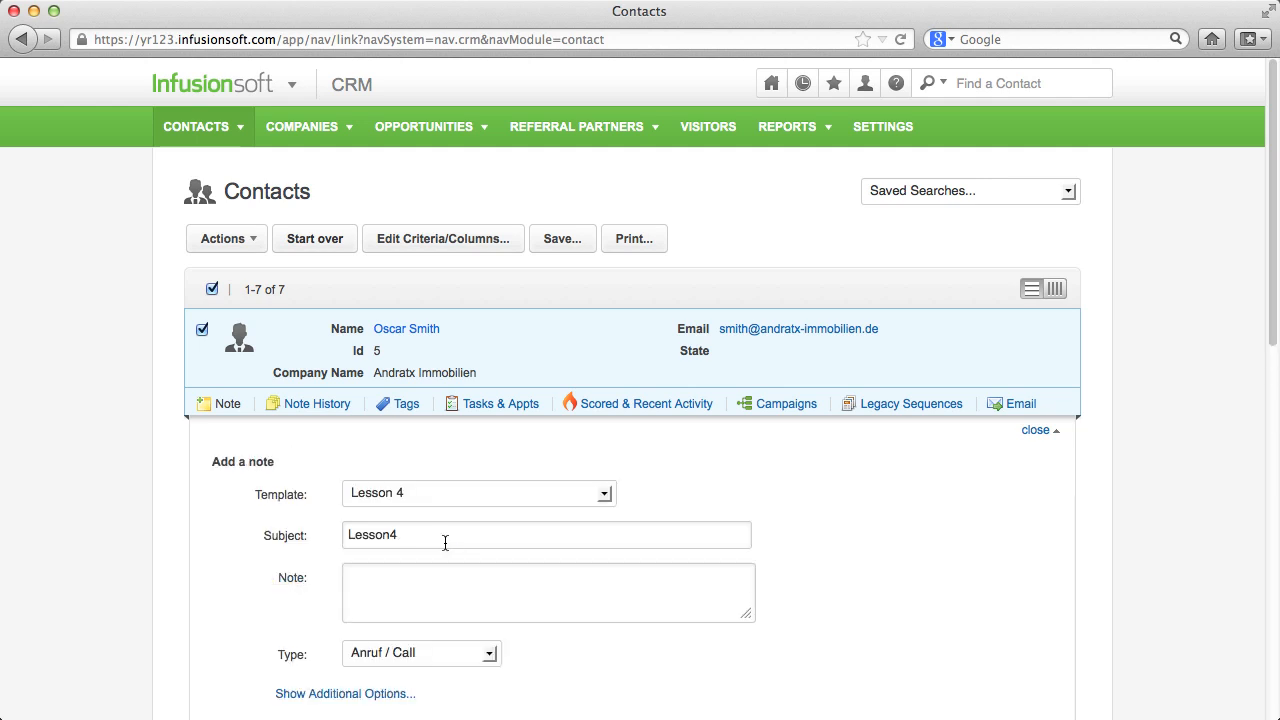
pyautogui.scroll(-3, 445, 542)
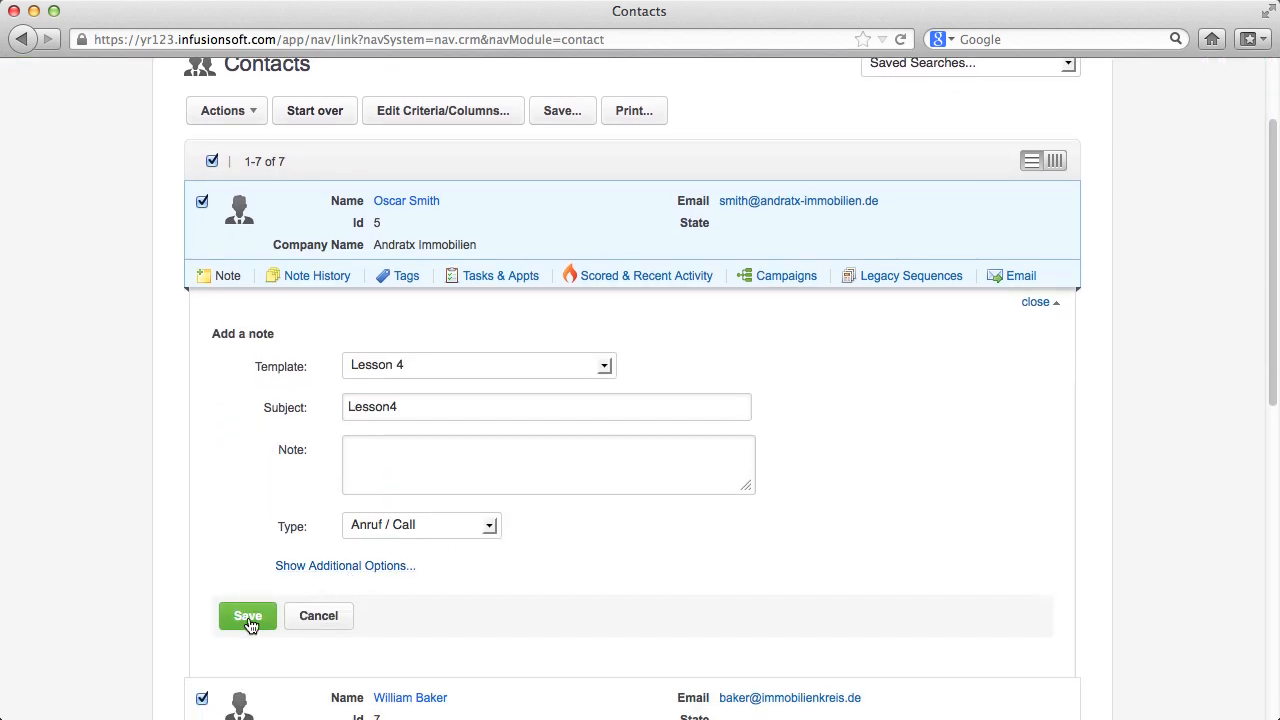
pyautogui.click(249, 620)
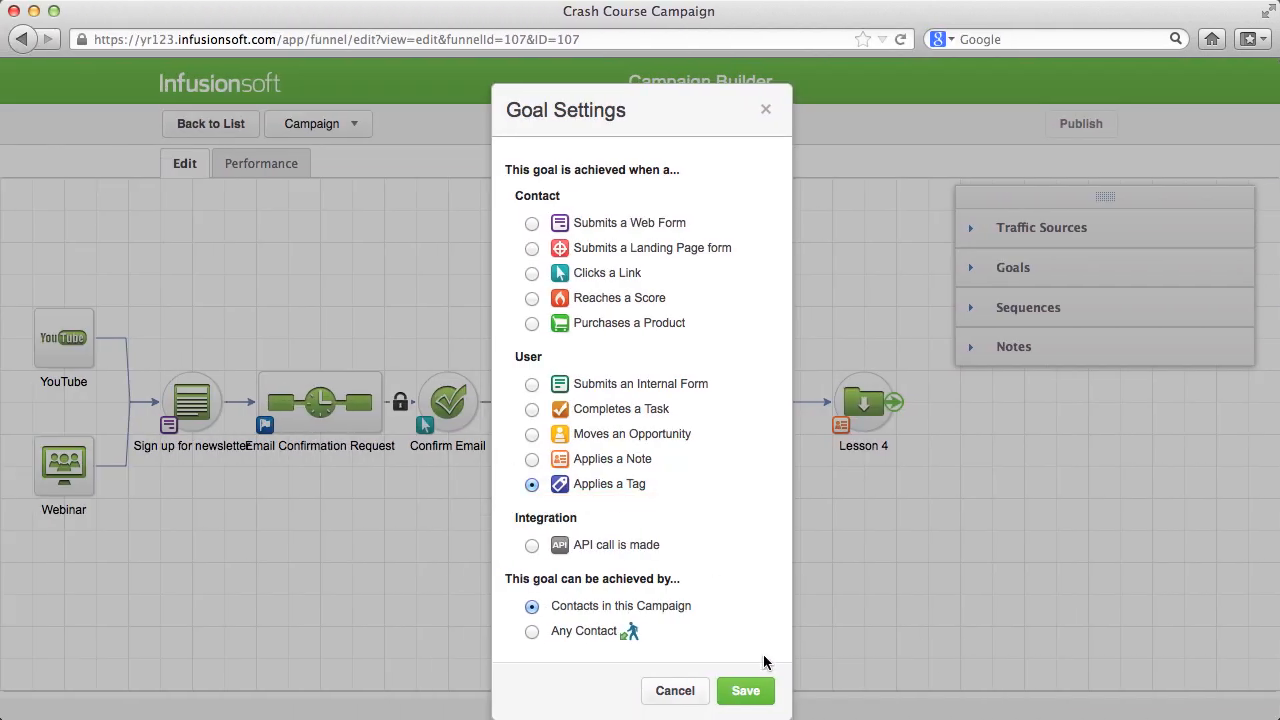
# - Save the Lesson 4 goal as Applies a Tag and configure it with the tag Colors -> likes blue
pyautogui.click(757, 691)
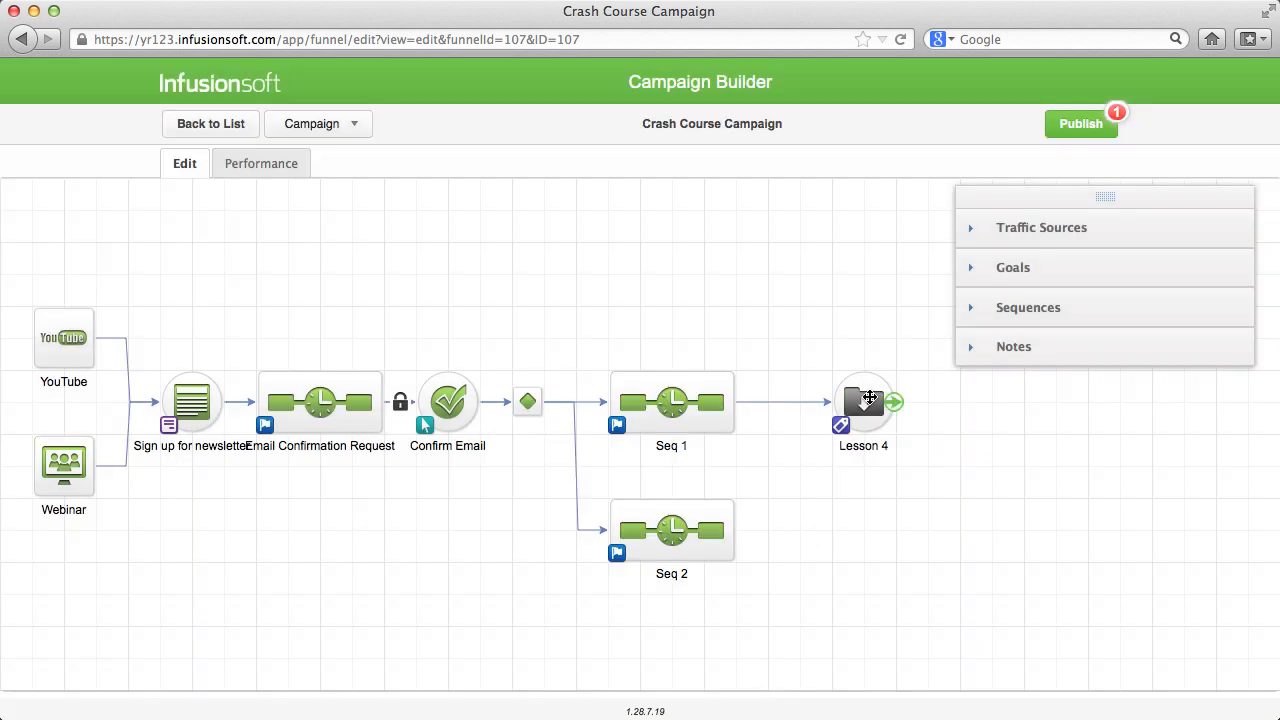
pyautogui.doubleClick(871, 403)
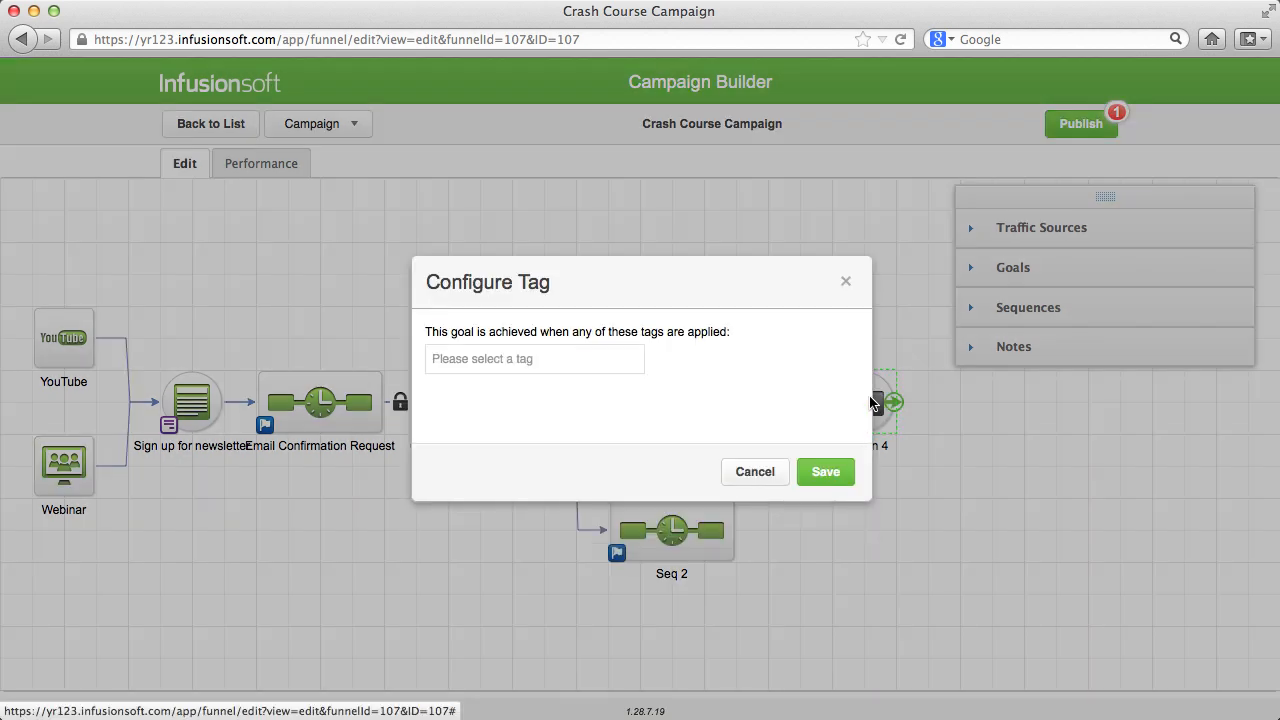
pyautogui.click(586, 360)
pyautogui.click(542, 390)
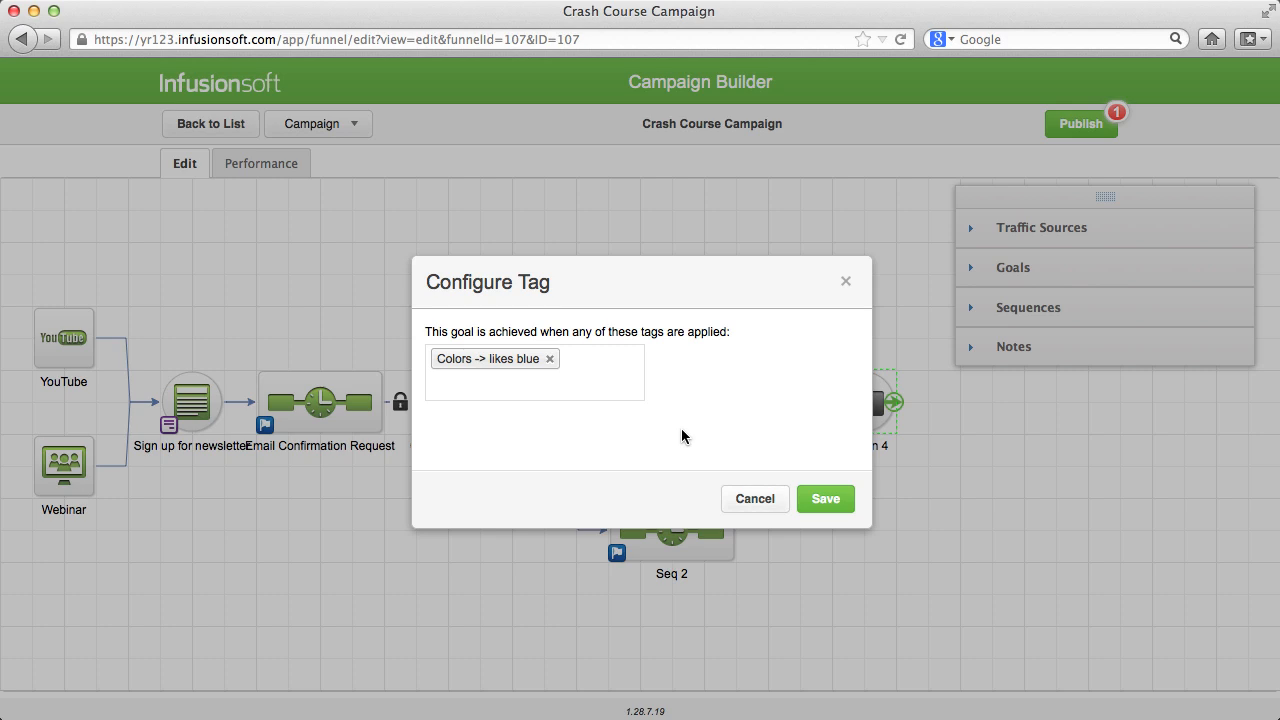
pyautogui.click(836, 498)
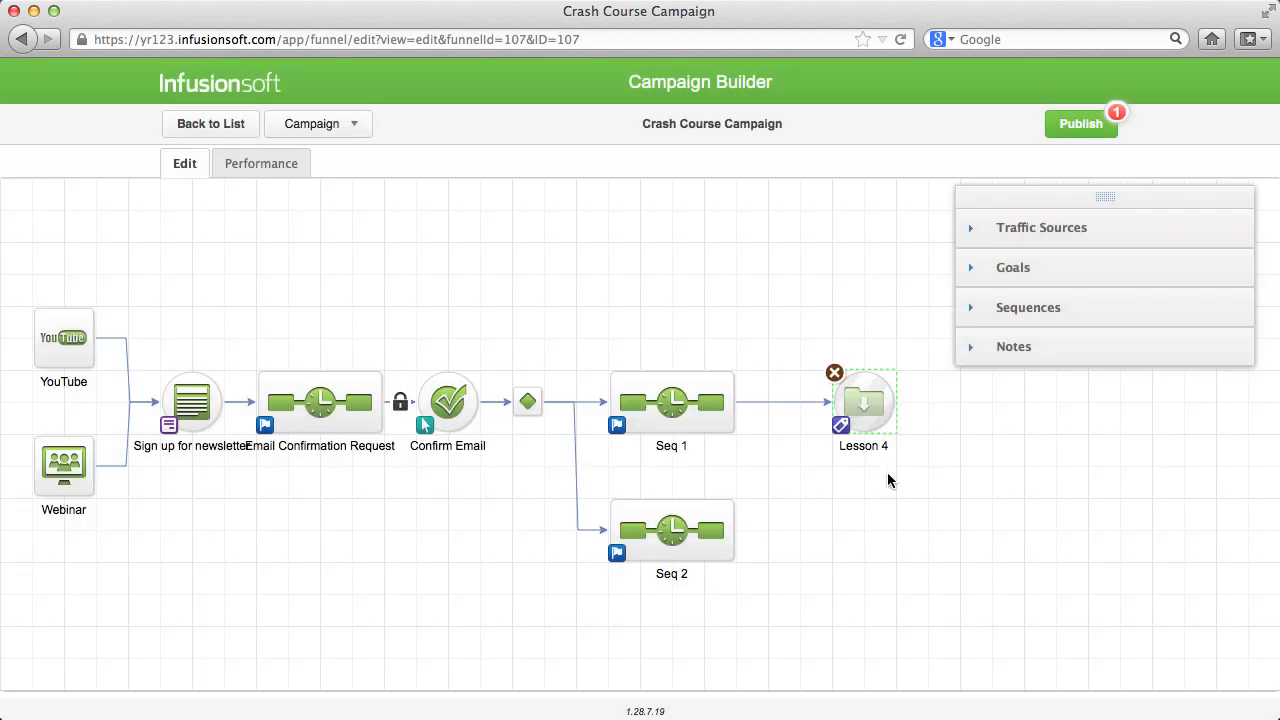
# - Add a canvas note reading "Place your Note here" below Email Confirmation Request, and move it to below Confirm Email
pyautogui.click(1020, 366)
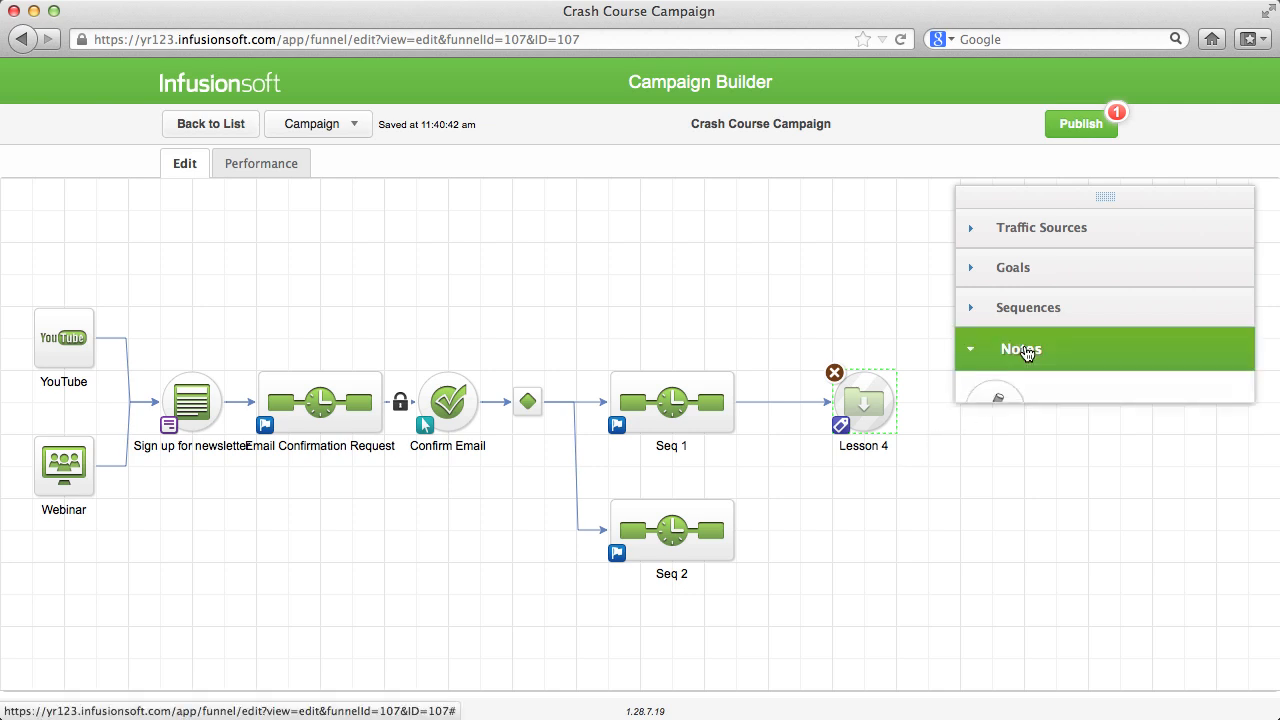
pyautogui.moveTo(1038, 405)
pyautogui.mouseDown()
pyautogui.moveTo(434, 566)
pyautogui.moveTo(262, 514)
pyautogui.mouseUp()
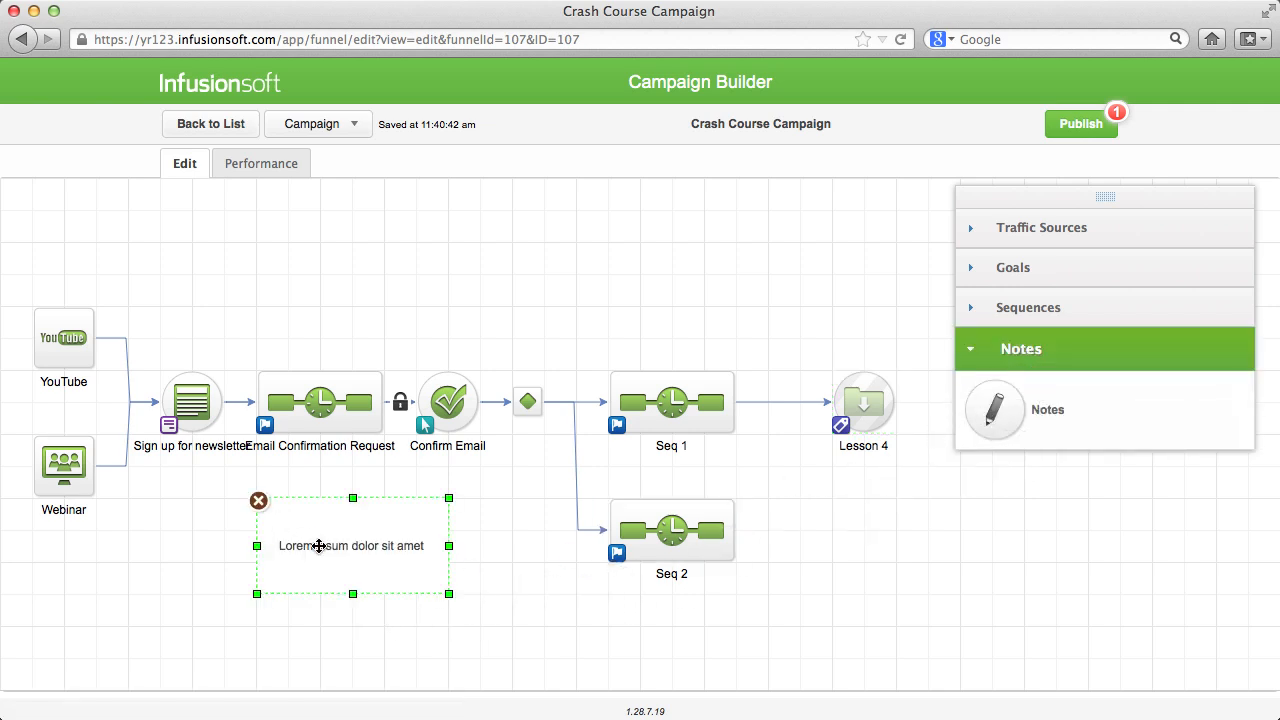
pyautogui.doubleClick(385, 544)
pyautogui.write('Place your Note here')
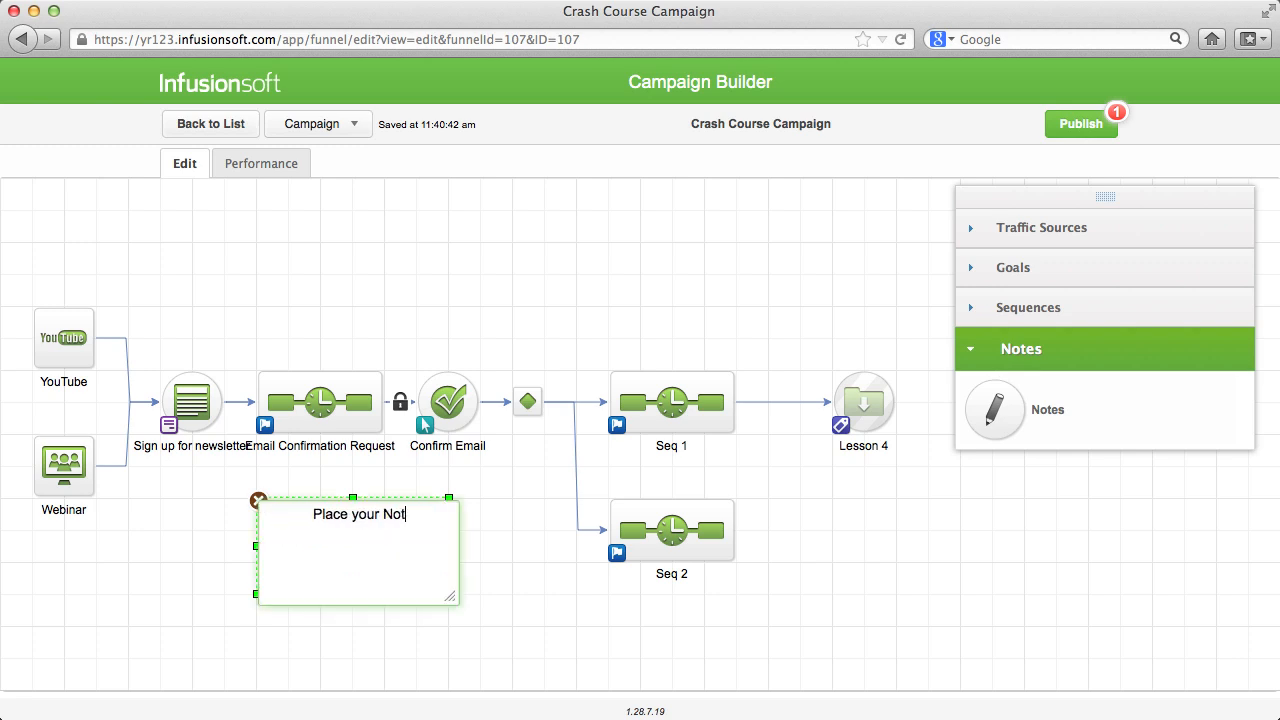
pyautogui.click(510, 542)
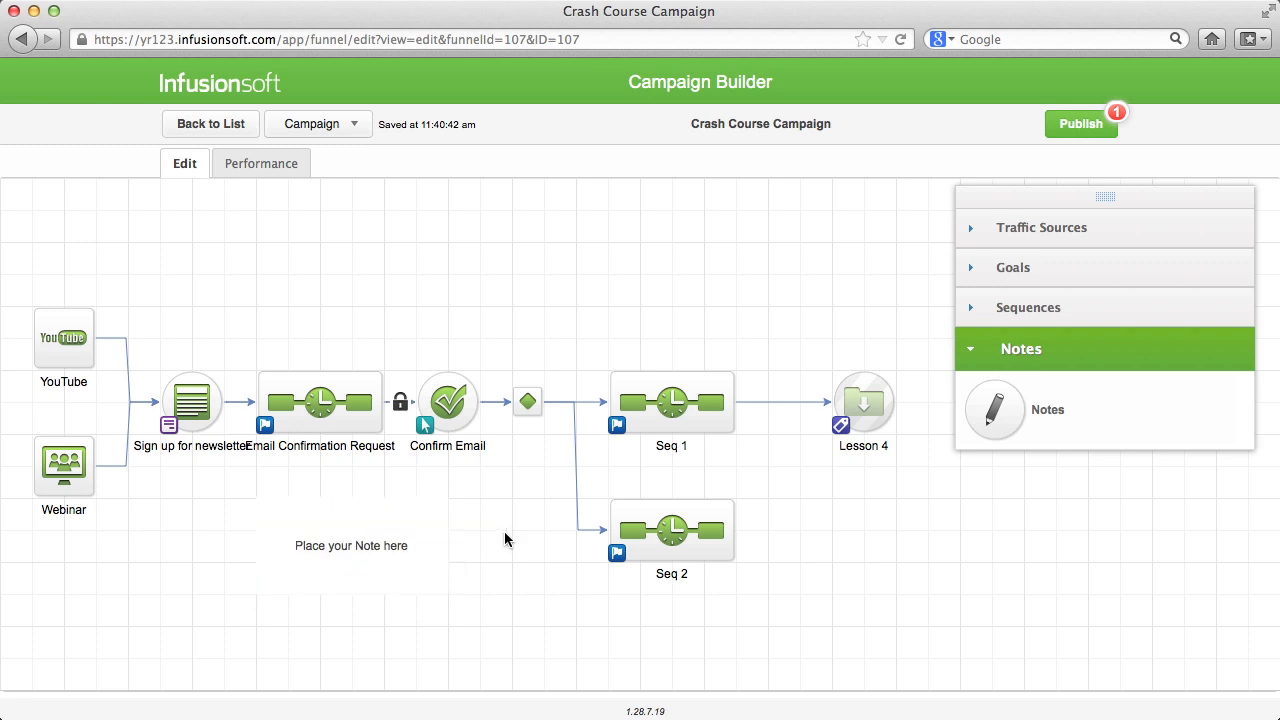
pyautogui.moveTo(397, 543); pyautogui.dragTo(493, 590)
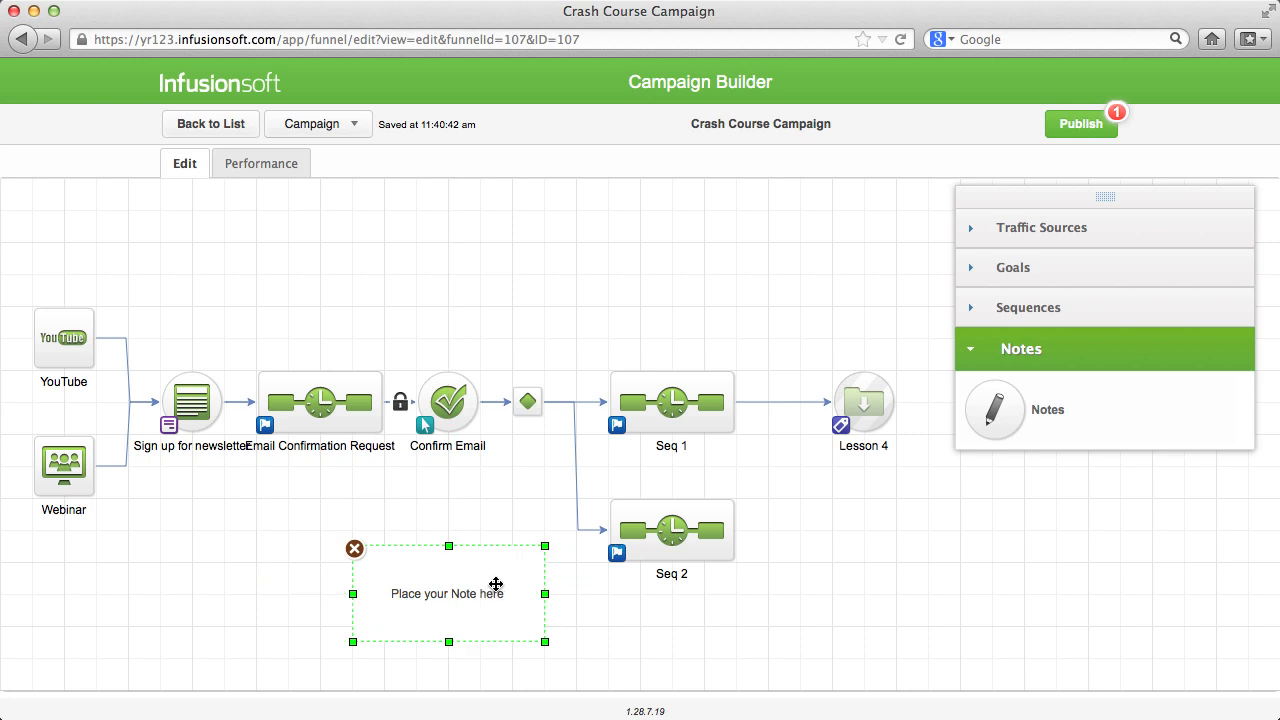
# - Add a campaign merge field labelled Next Open House with the value March 29, 2013 and save it
pyautogui.click(510, 508)
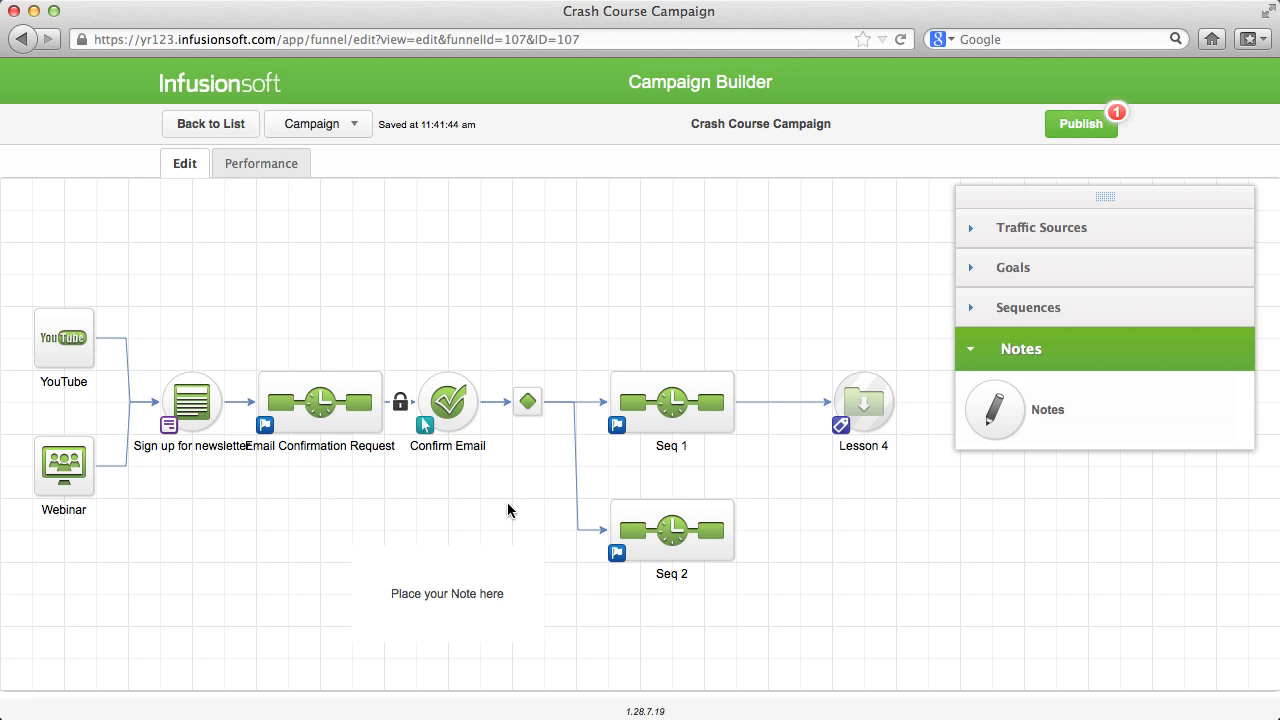
pyautogui.click(350, 123)
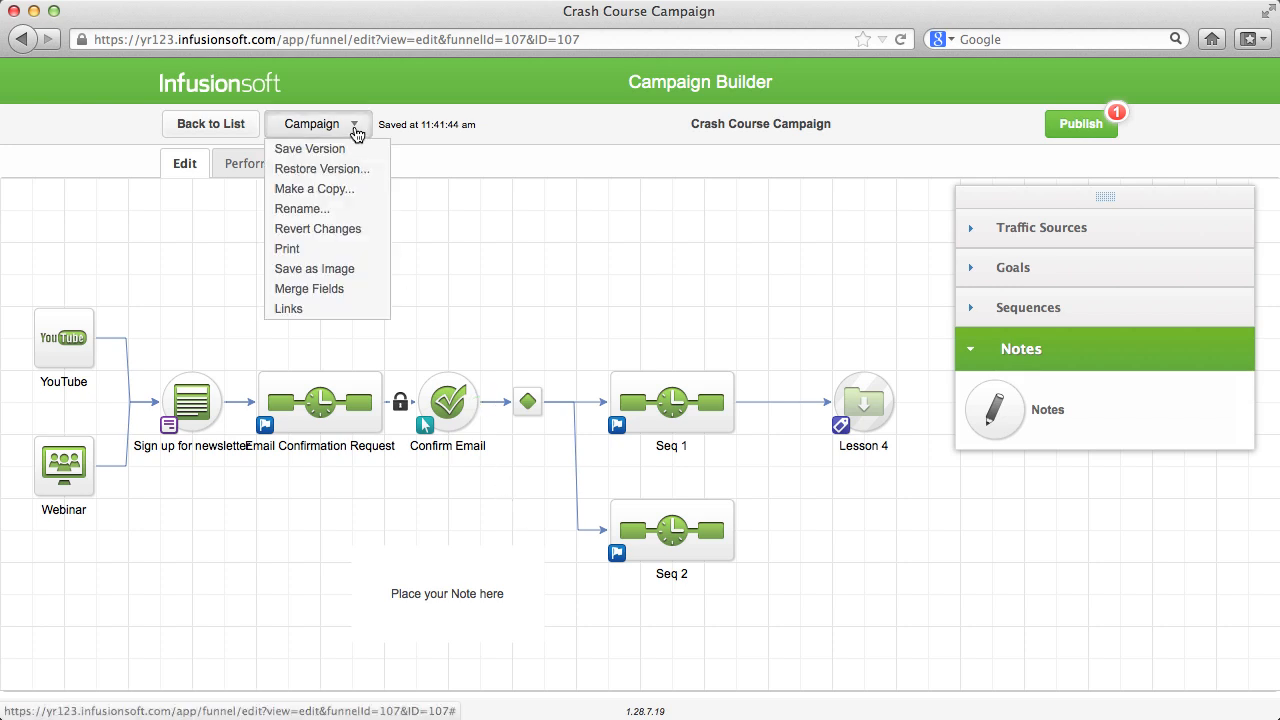
pyautogui.click(346, 289)
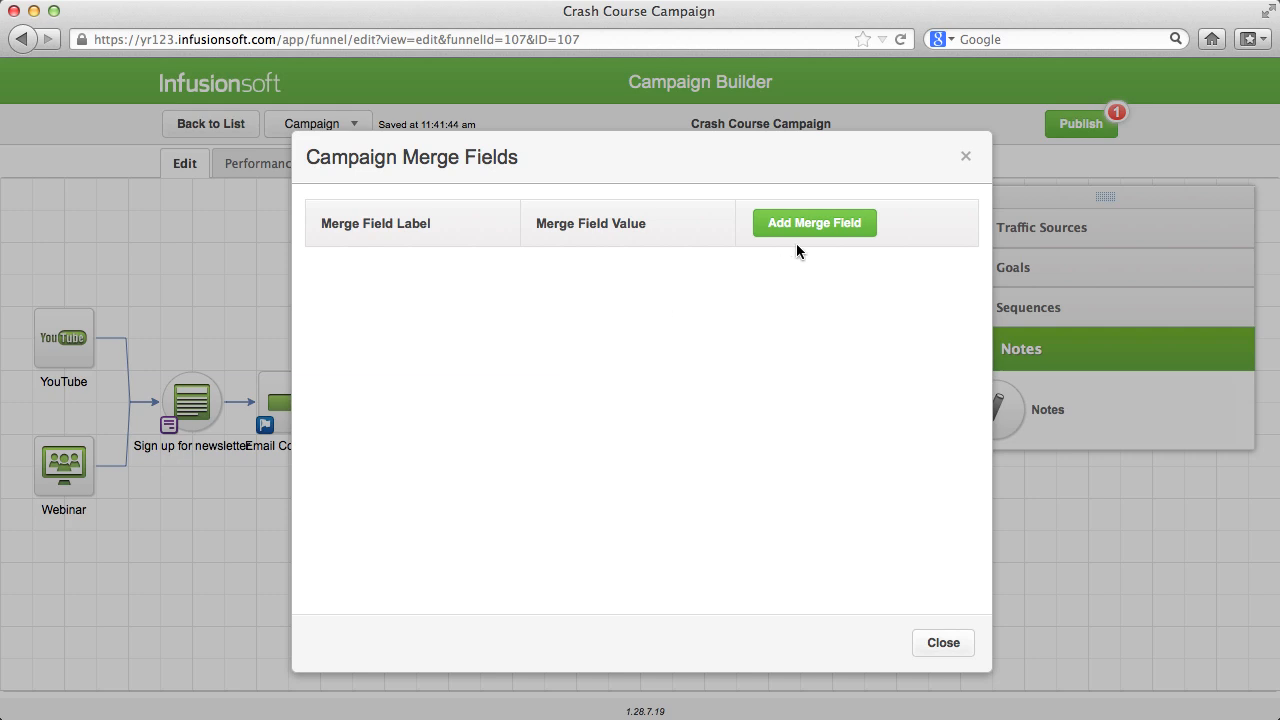
pyautogui.click(813, 224)
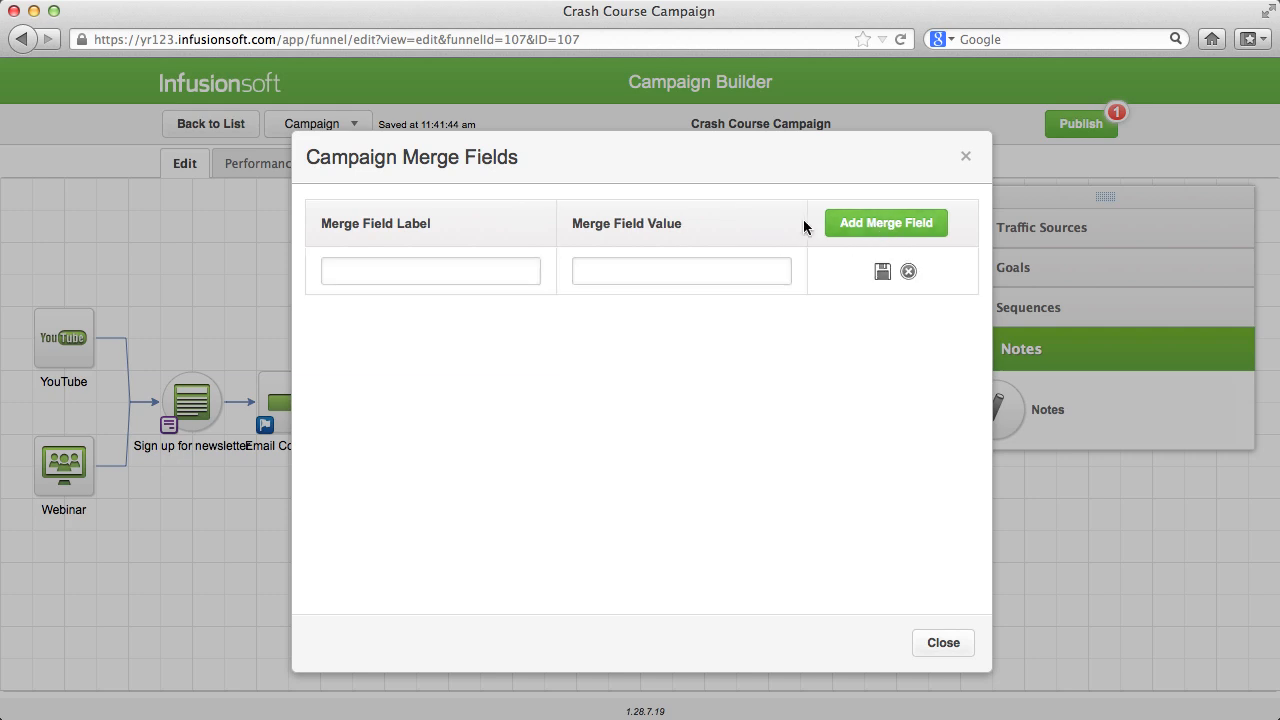
pyautogui.click(508, 268)
pyautogui.write('Next Open House')
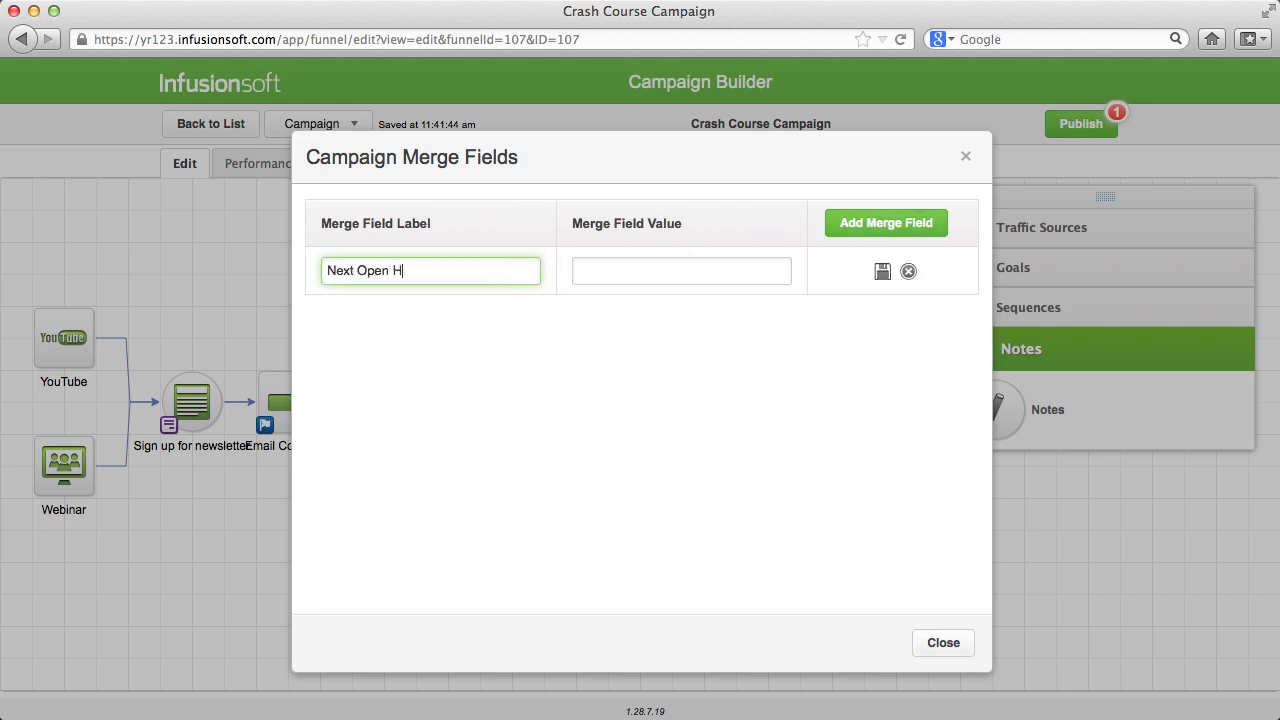
pyautogui.press('Tab')
pyautogui.write('March 29')
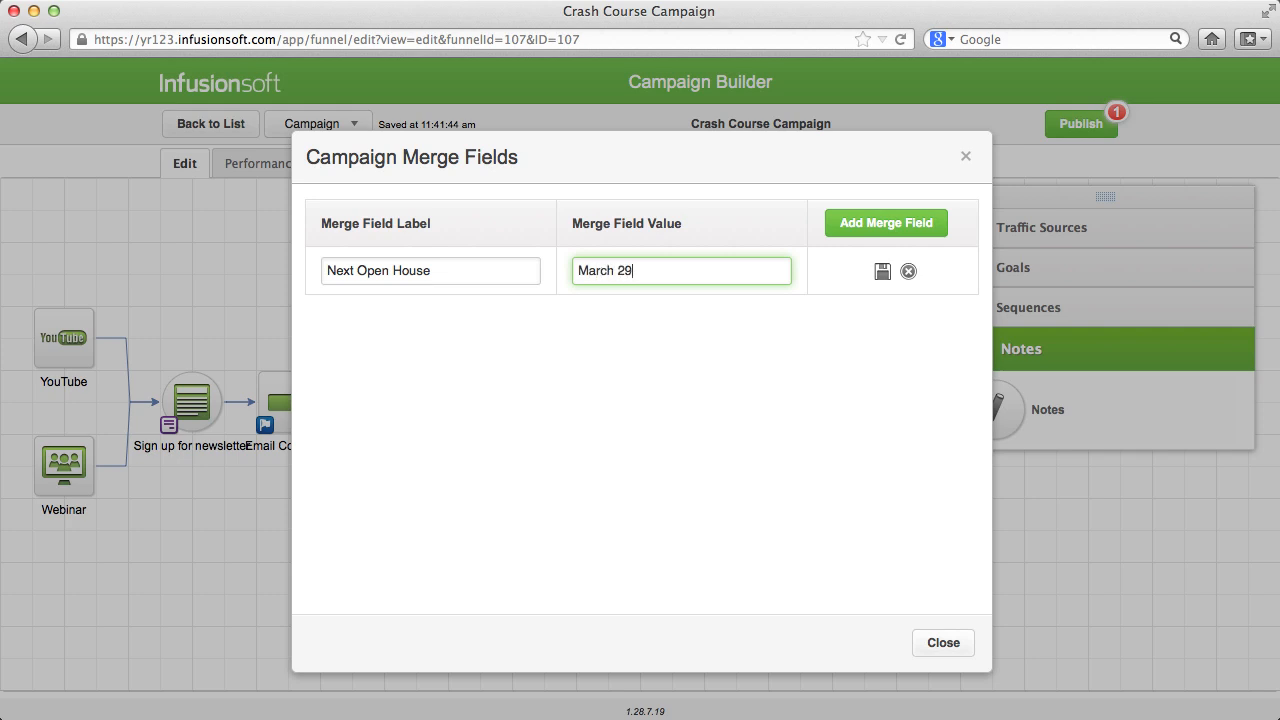
pyautogui.write(', 2013')
pyautogui.click(884, 271)
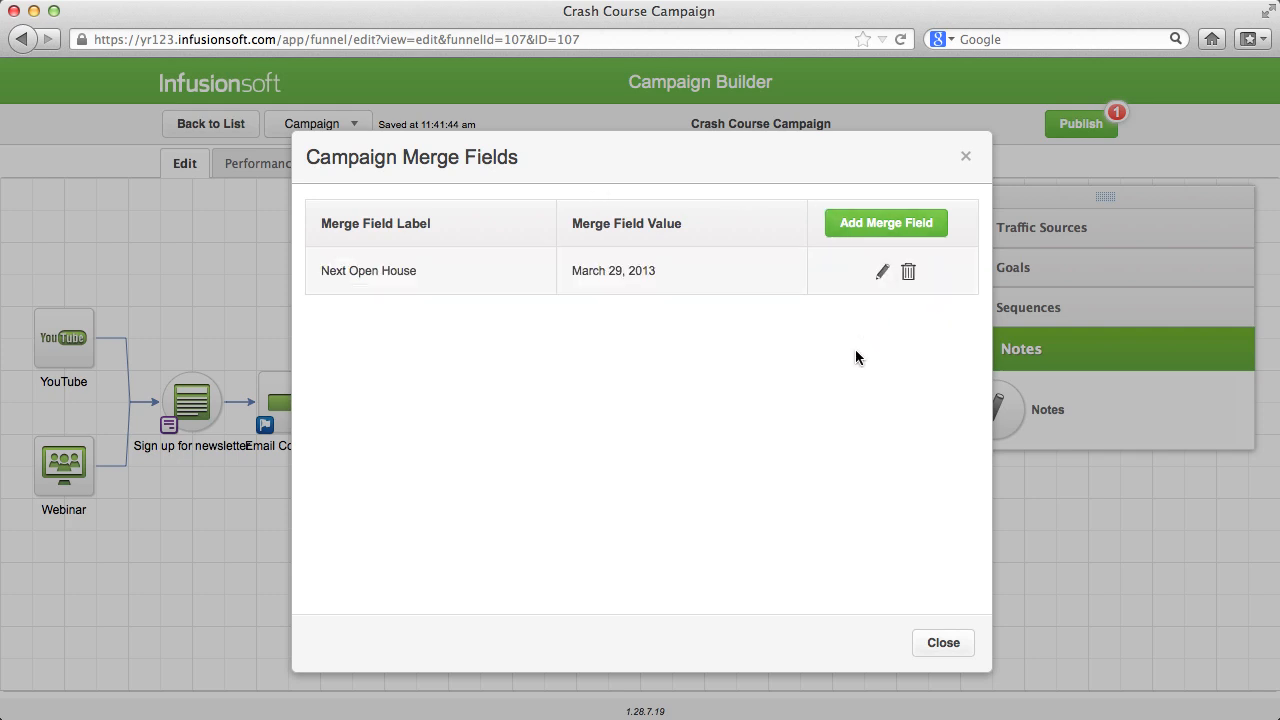
# - Change the Next Open House merge field value to March 29, 2014, save it and close the merge field settings
pyautogui.click(882, 271)
pyautogui.click(714, 272)
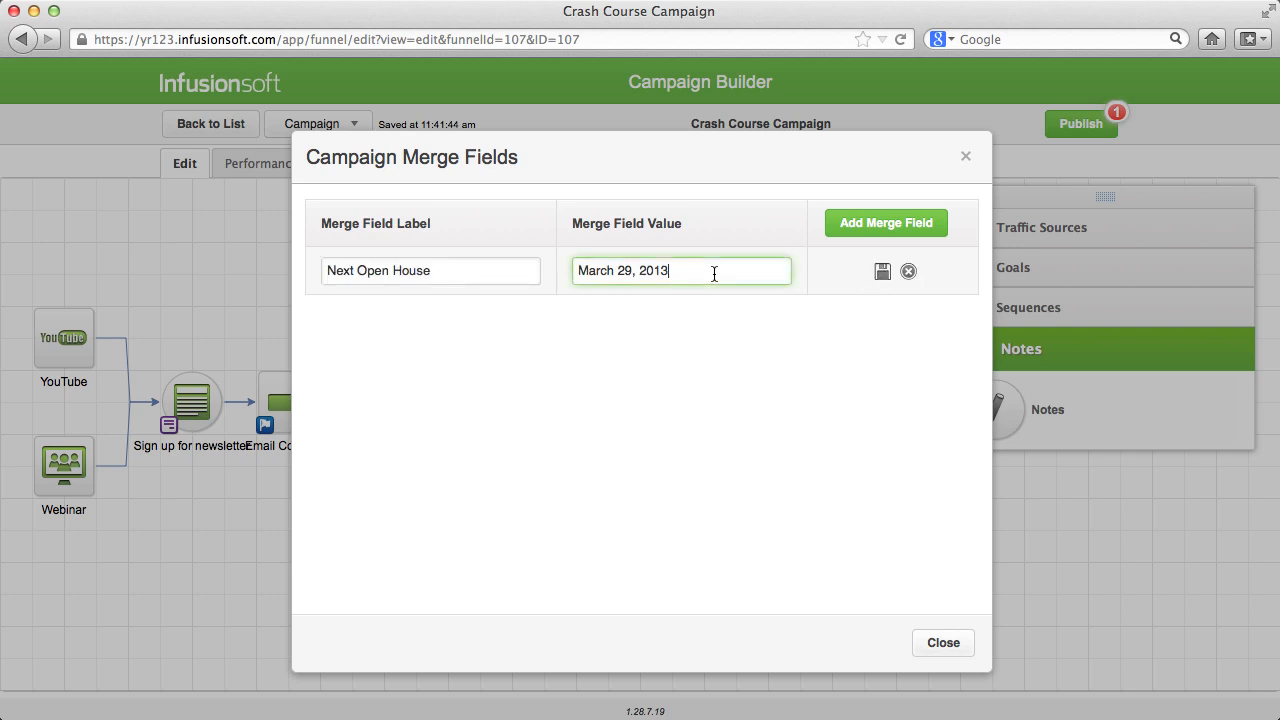
pyautogui.press('BackSpace')
pyautogui.write('4')
pyautogui.click(883, 272)
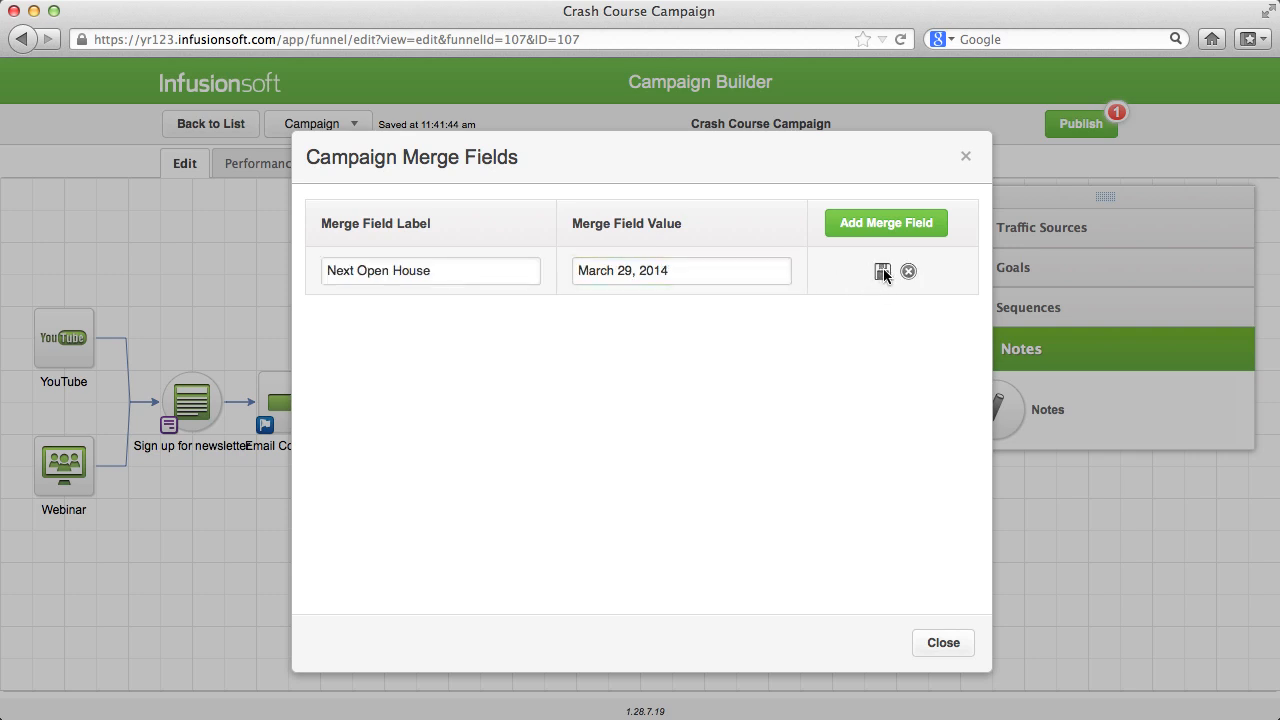
pyautogui.click(930, 645)
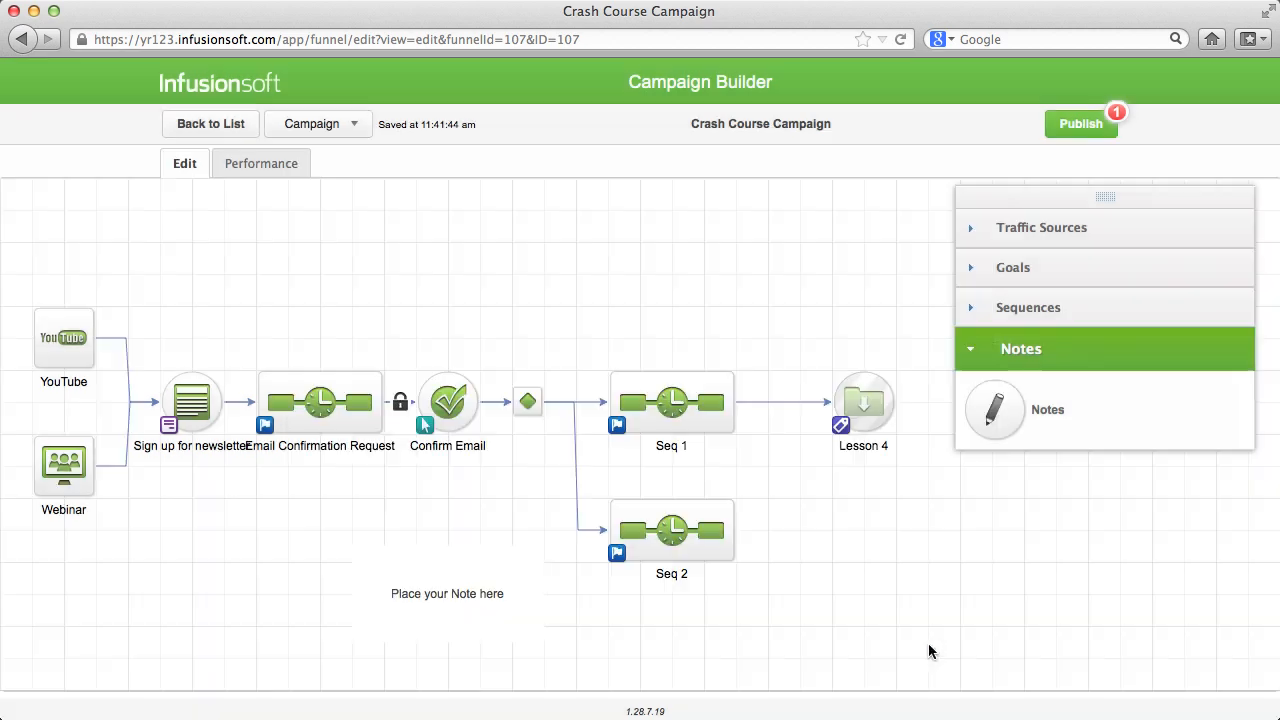
# - Insert the Next Open House campaign field after "sed diam" in Seq 1's Untitled Email body and return to the sequence
pyautogui.doubleClick(668, 405)
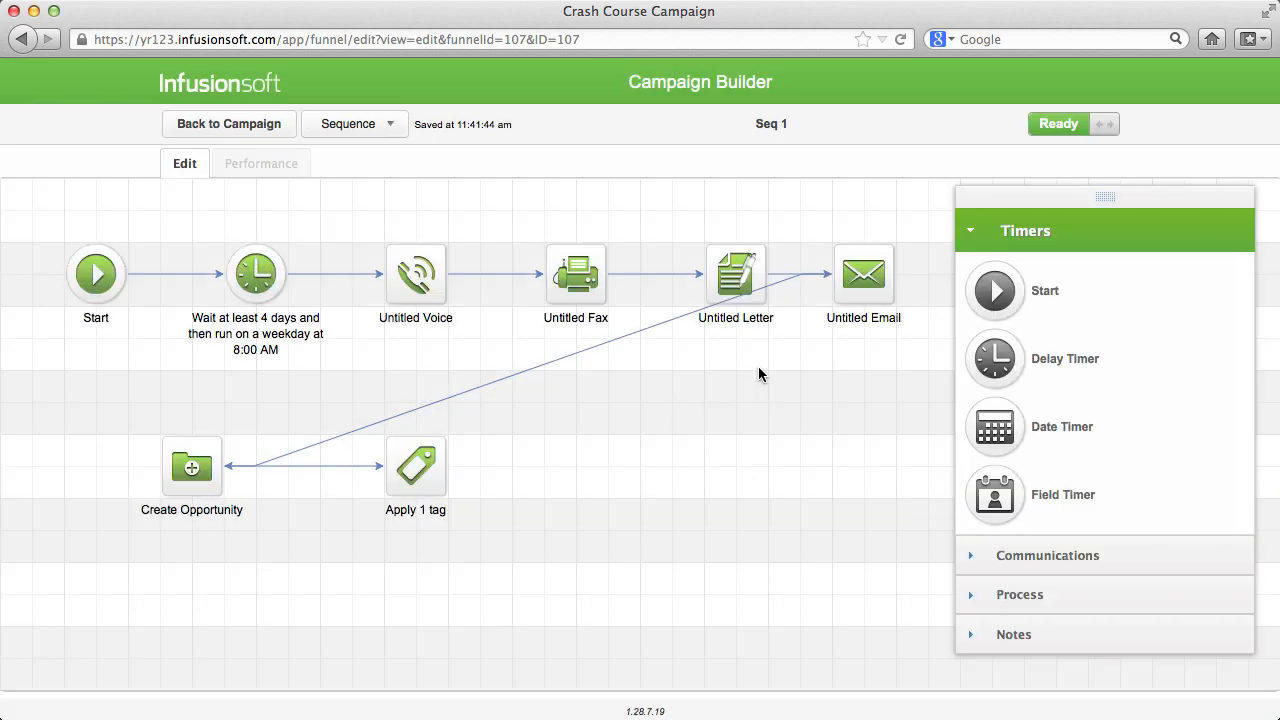
pyautogui.doubleClick(858, 276)
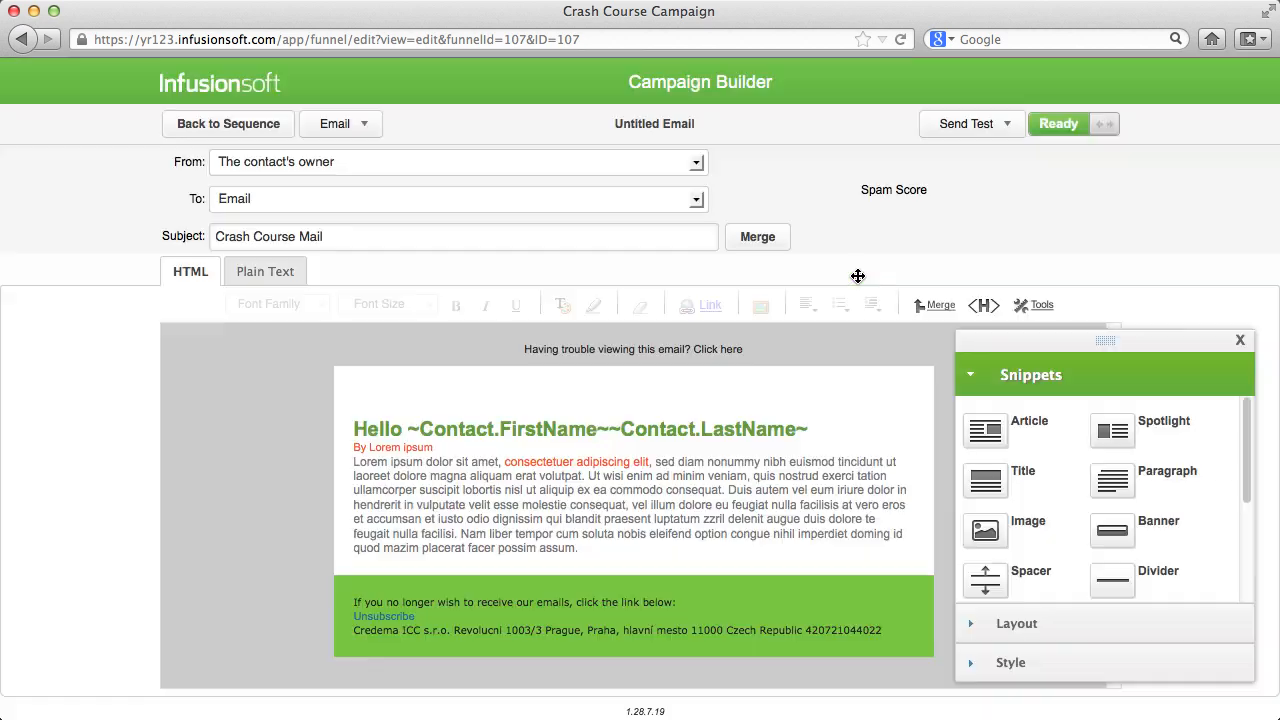
pyautogui.click(938, 307)
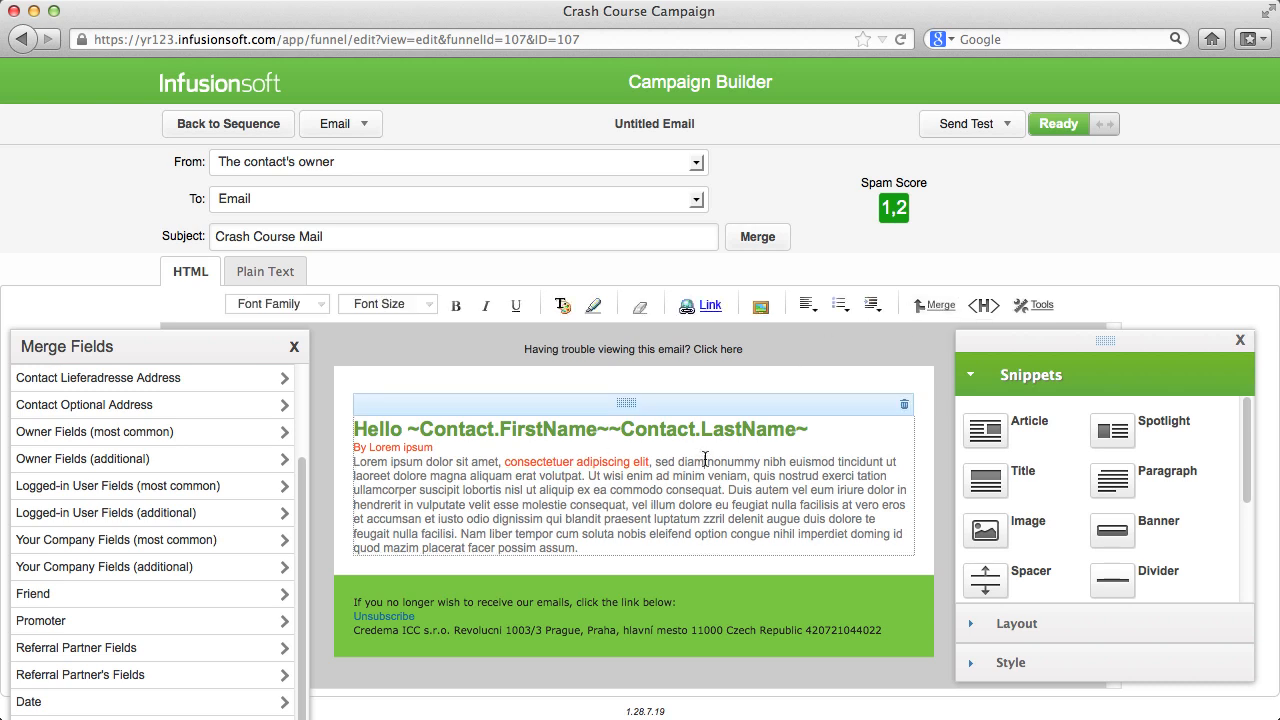
pyautogui.moveTo(245, 357); pyautogui.dragTo(248, 270)
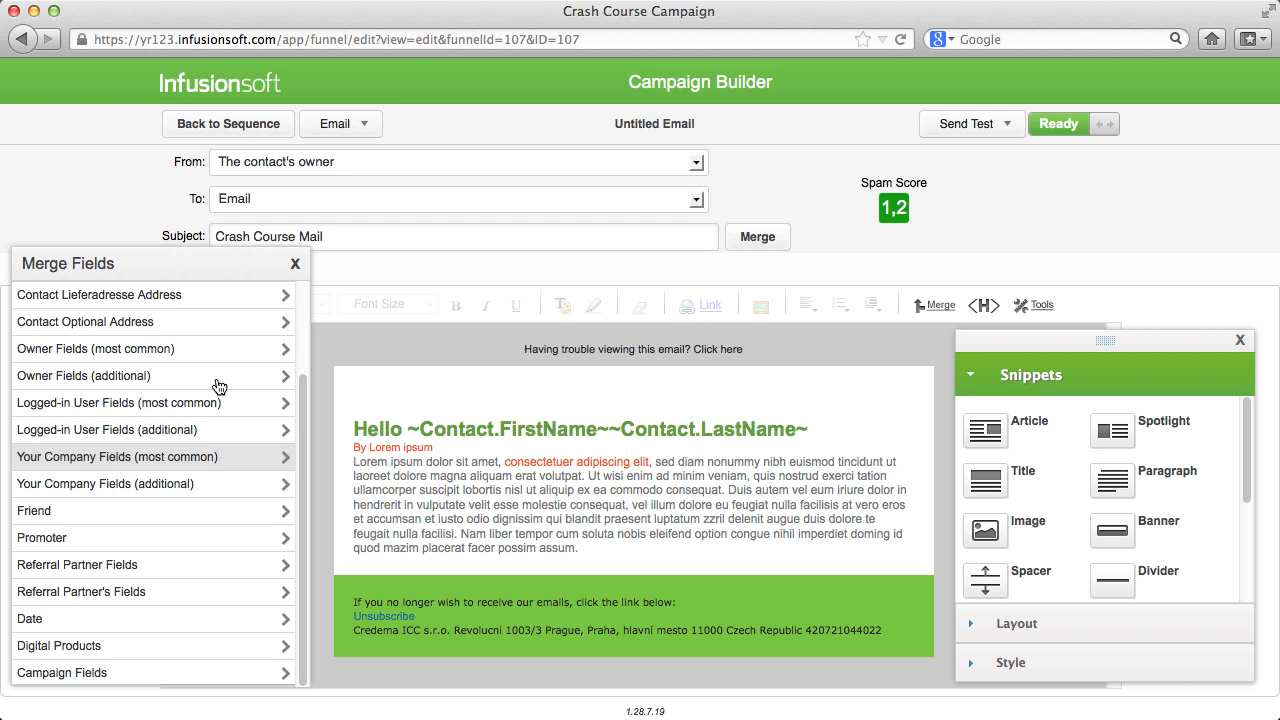
pyautogui.click(138, 672)
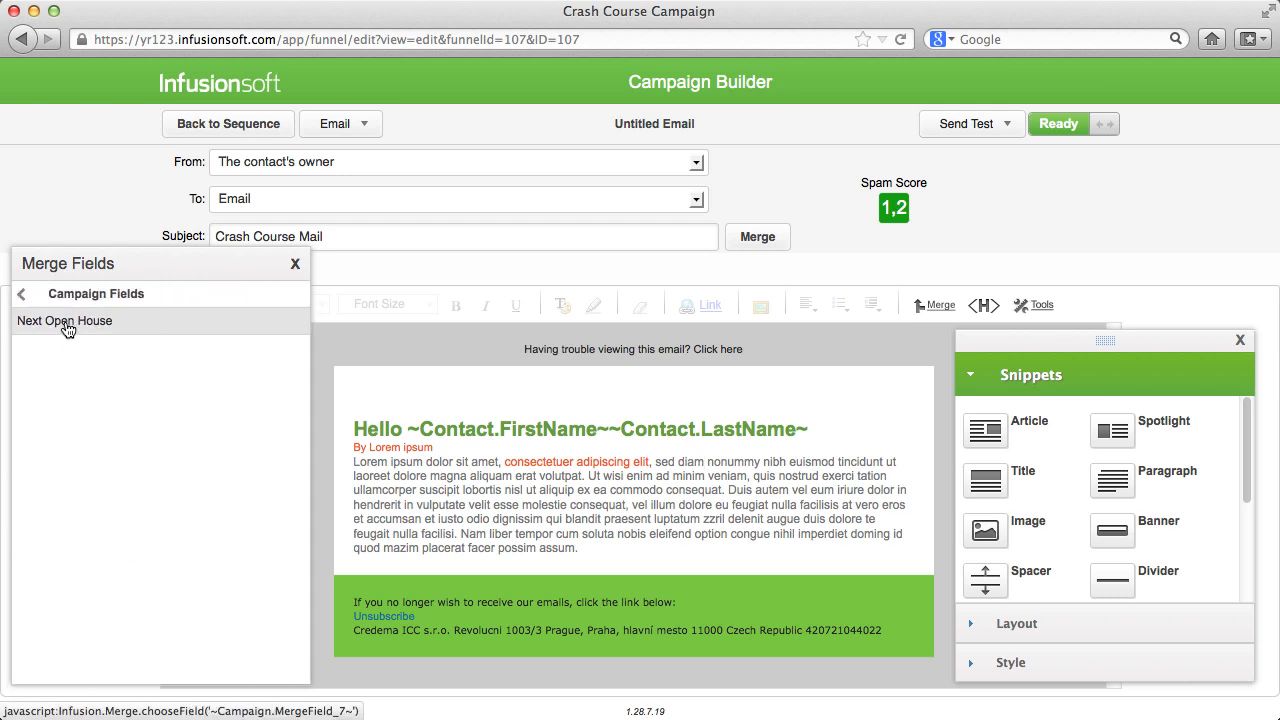
pyautogui.click(67, 322)
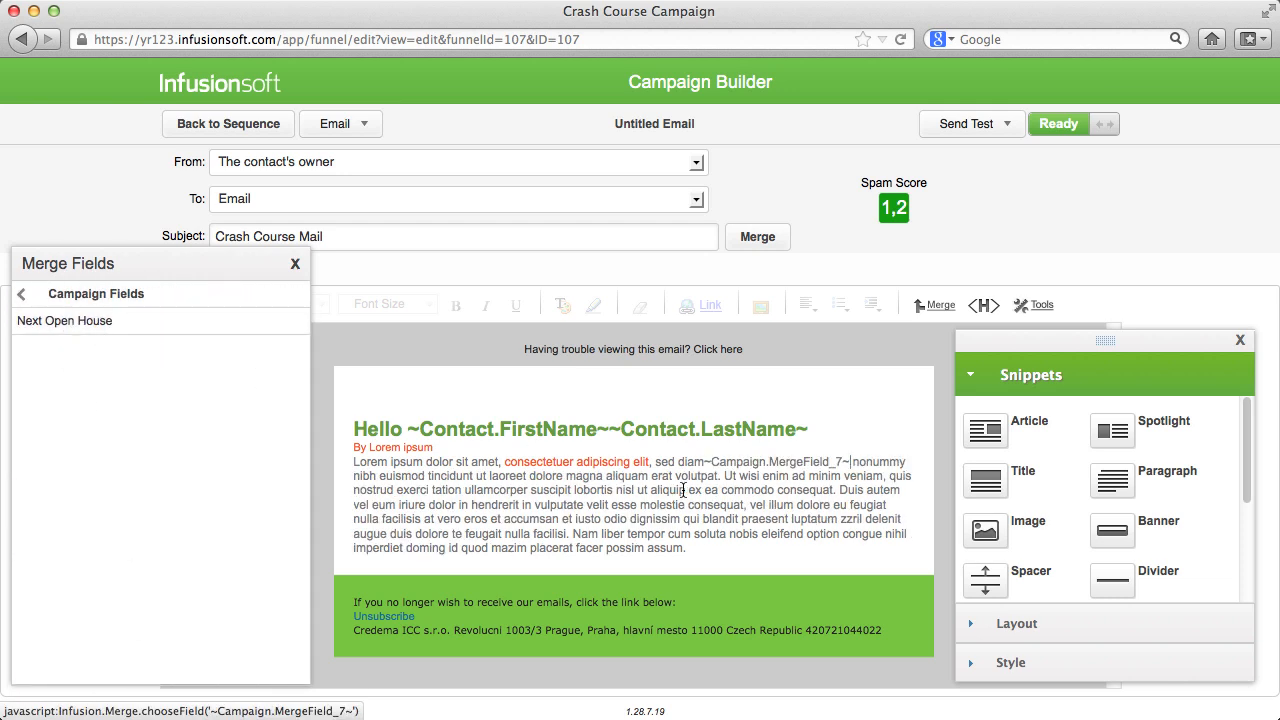
pyautogui.moveTo(703, 462); pyautogui.dragTo(850, 462)
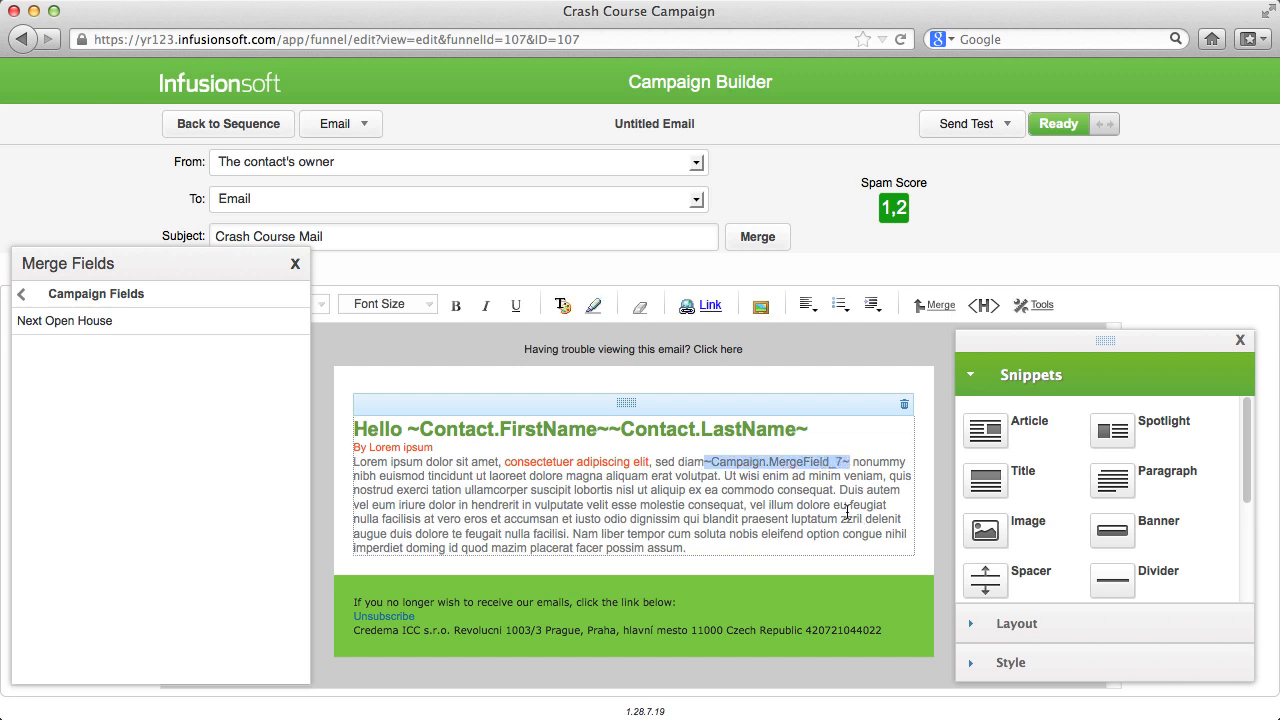
pyautogui.click(253, 134)
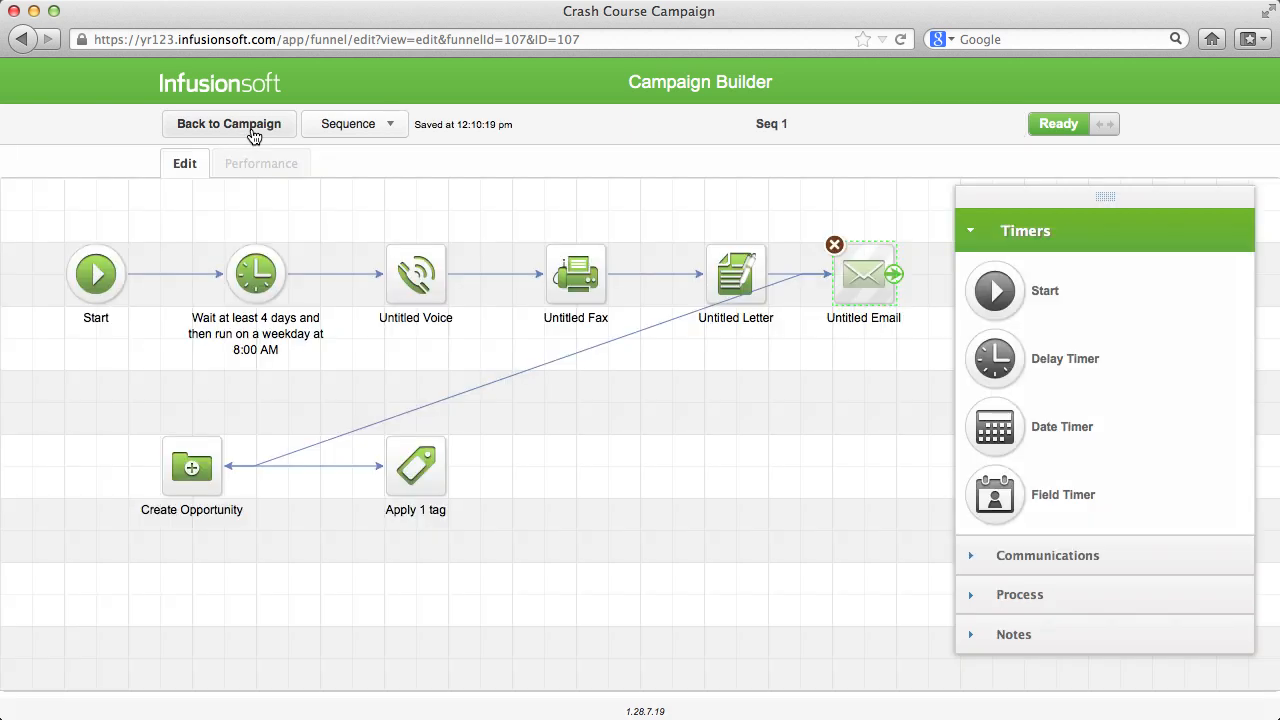
# - Return to the campaign and publish the changes to Lesson 4 and Seq 1
pyautogui.click(253, 130)
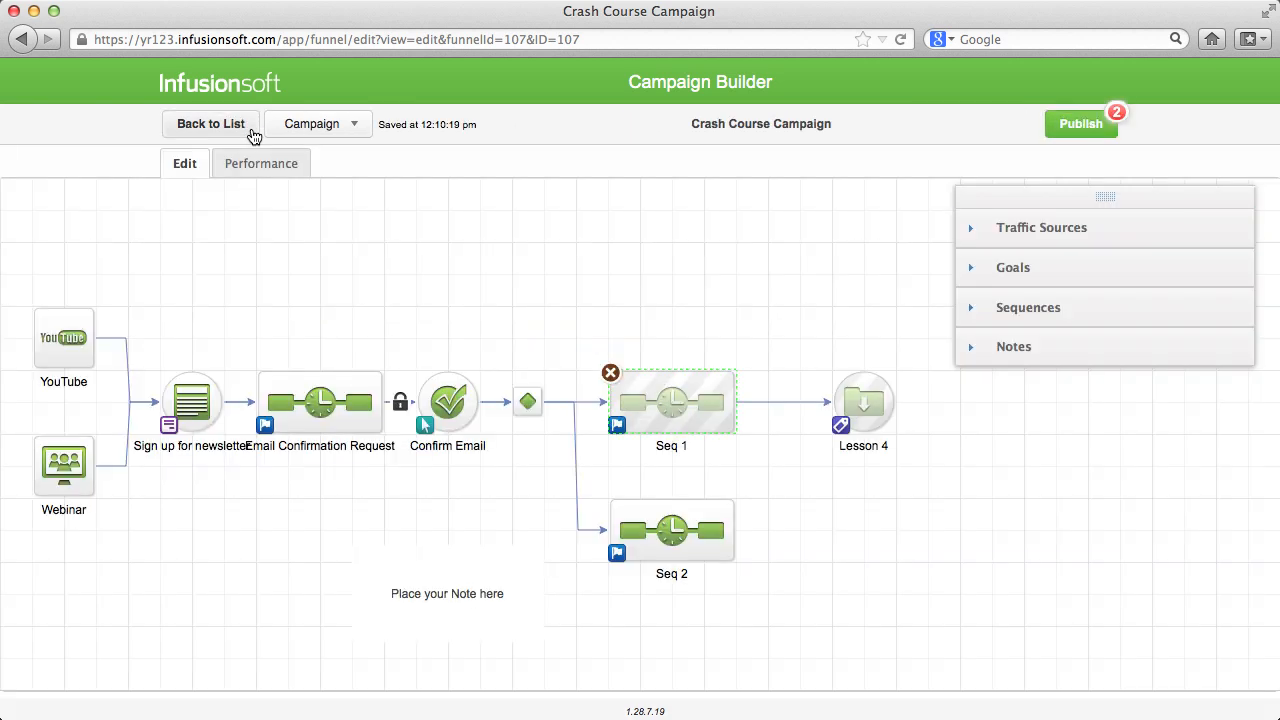
pyautogui.click(649, 274)
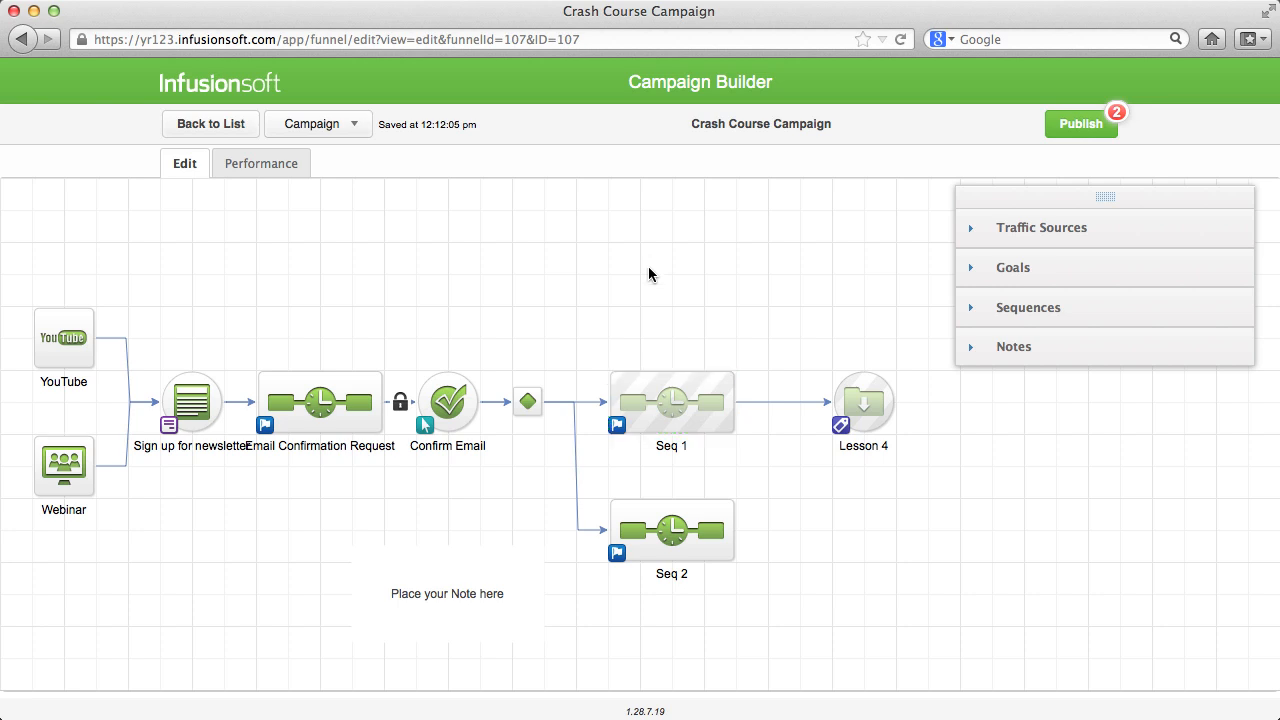
pyautogui.click(1087, 130)
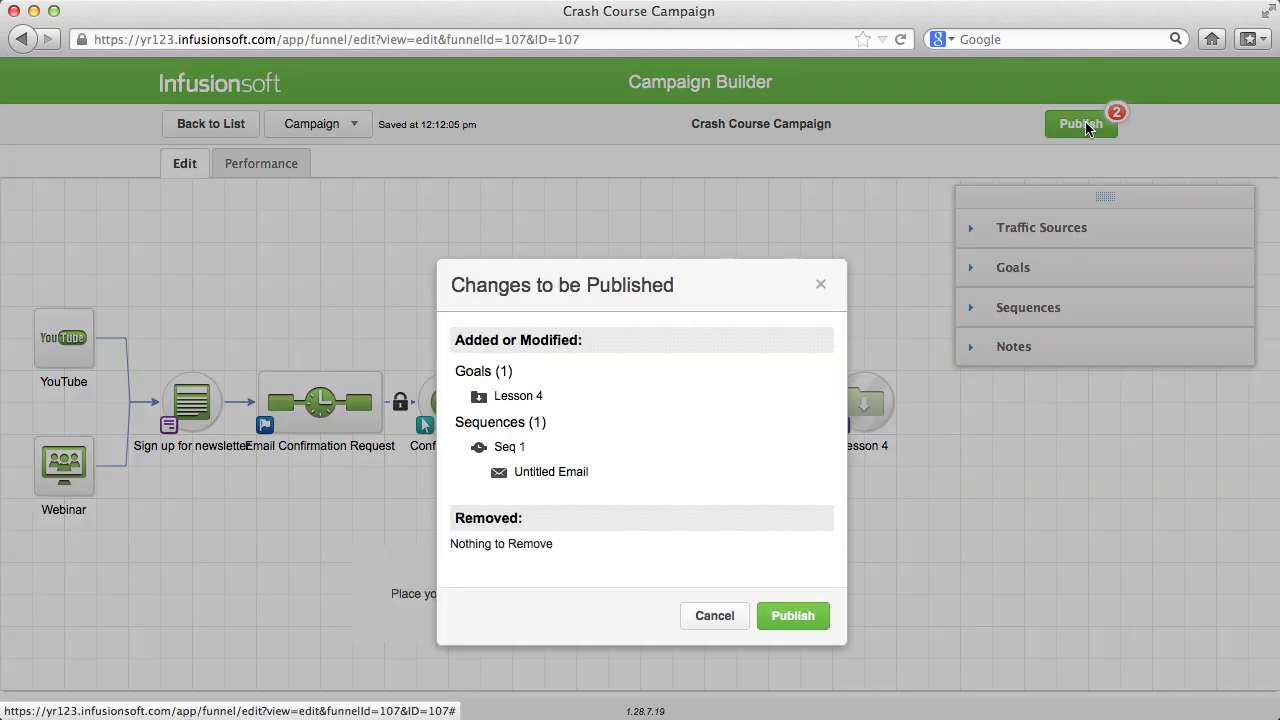
pyautogui.click(800, 622)
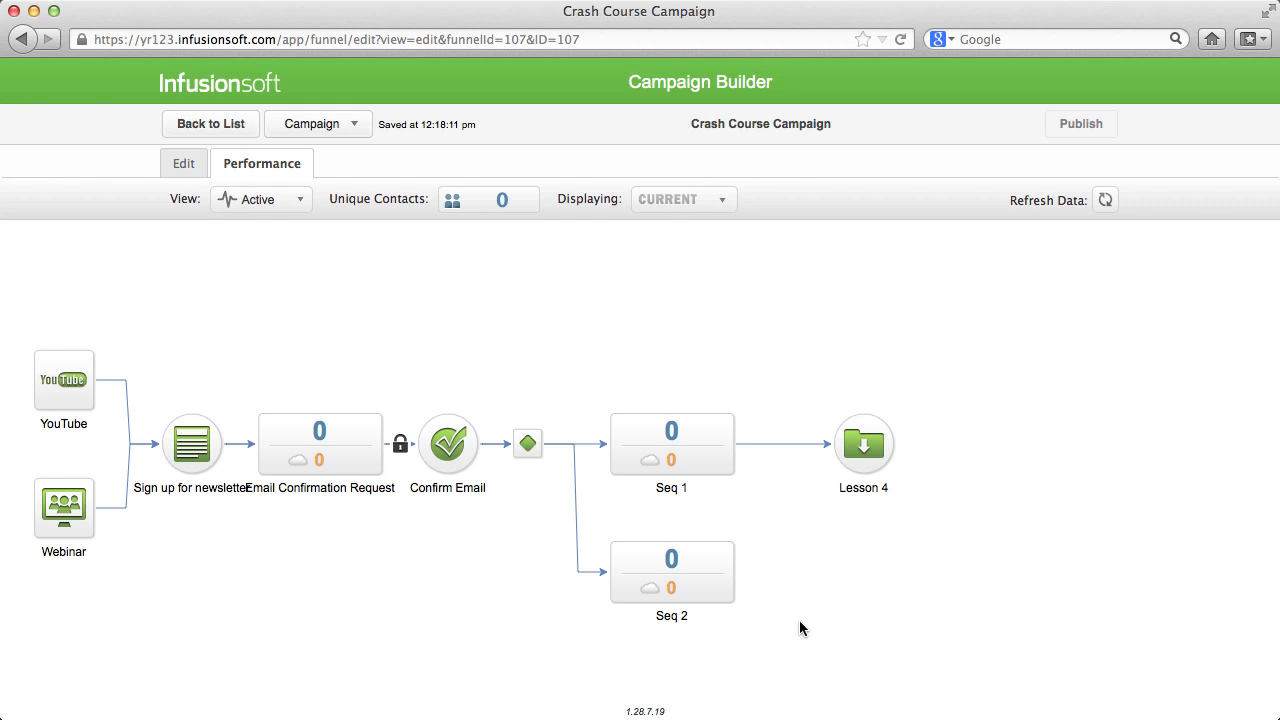
# - Compare the campaign's editing and performance views, and examine Seq 1's performance in Active and Historical mode
pyautogui.click(188, 162)
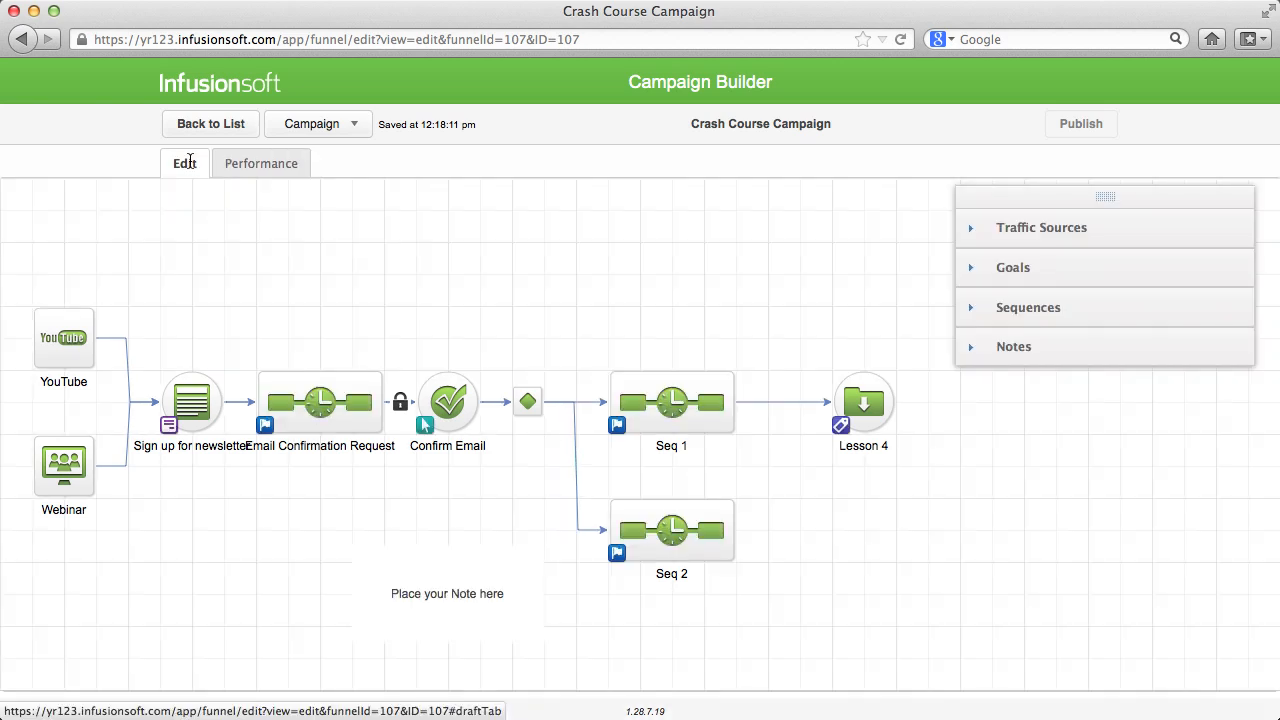
pyautogui.click(250, 166)
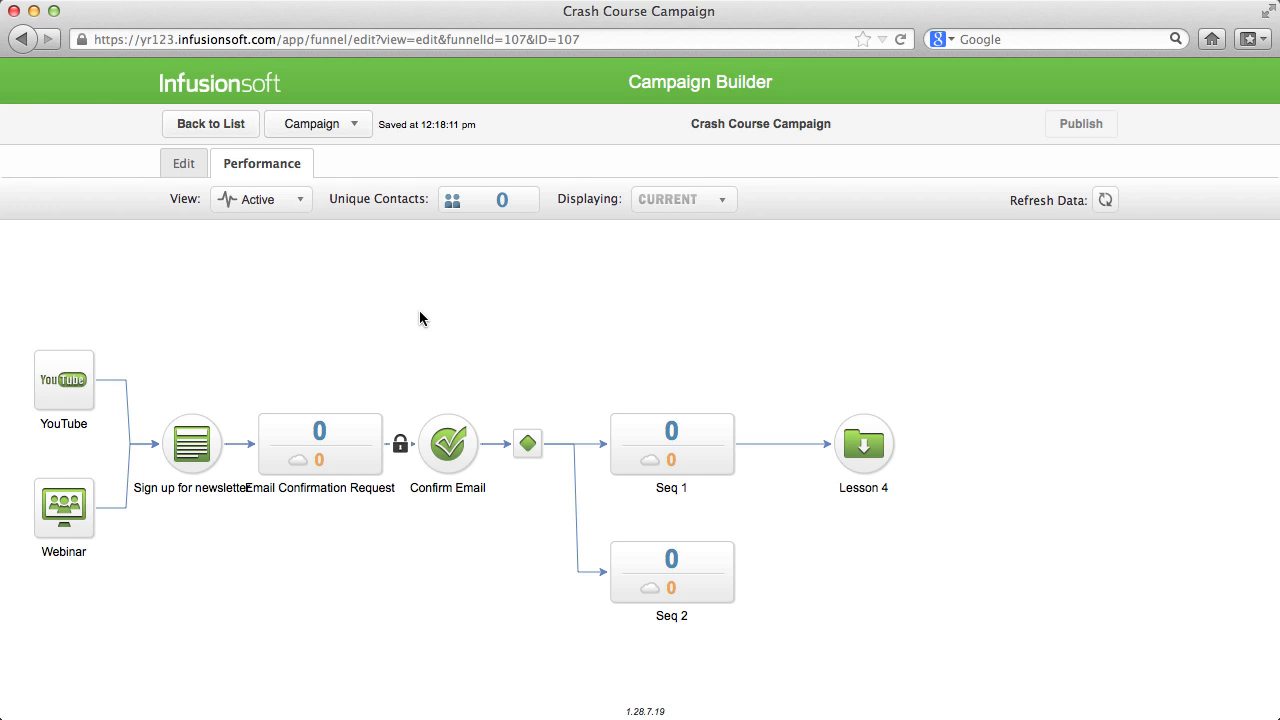
pyautogui.moveTo(375, 425)
pyautogui.doubleClick(671, 448)
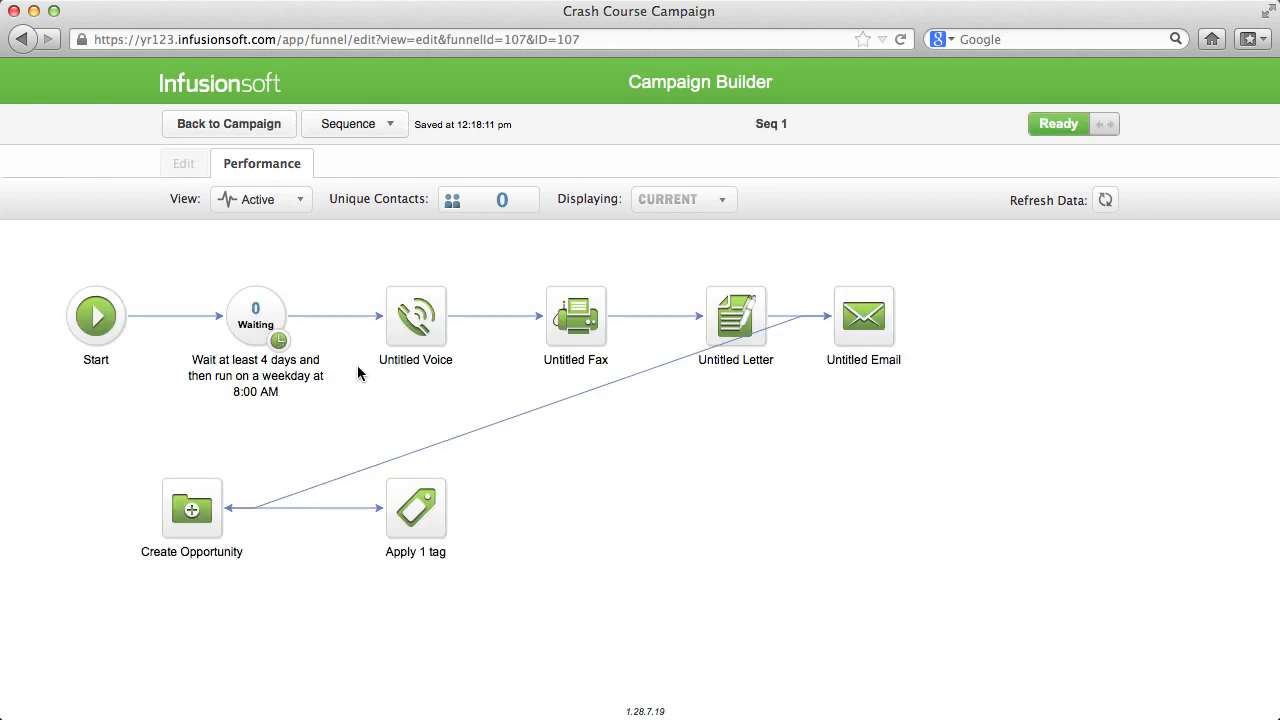
pyautogui.click(276, 205)
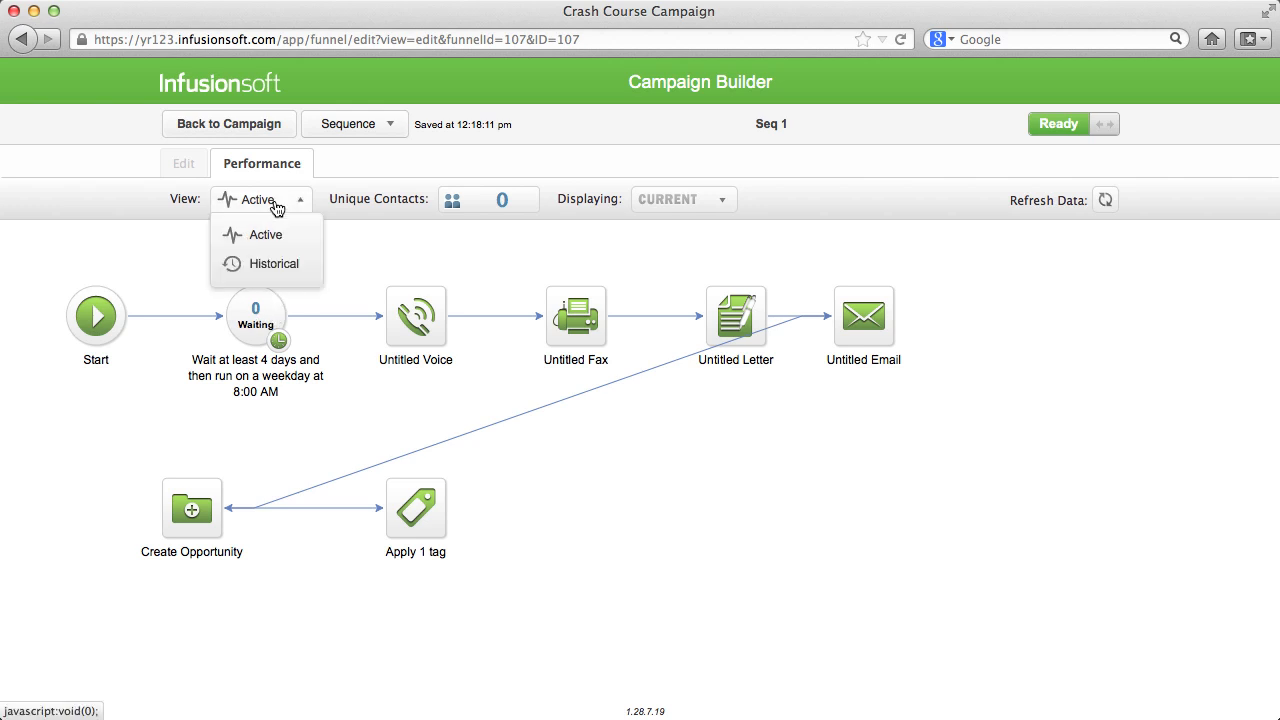
pyautogui.click(276, 264)
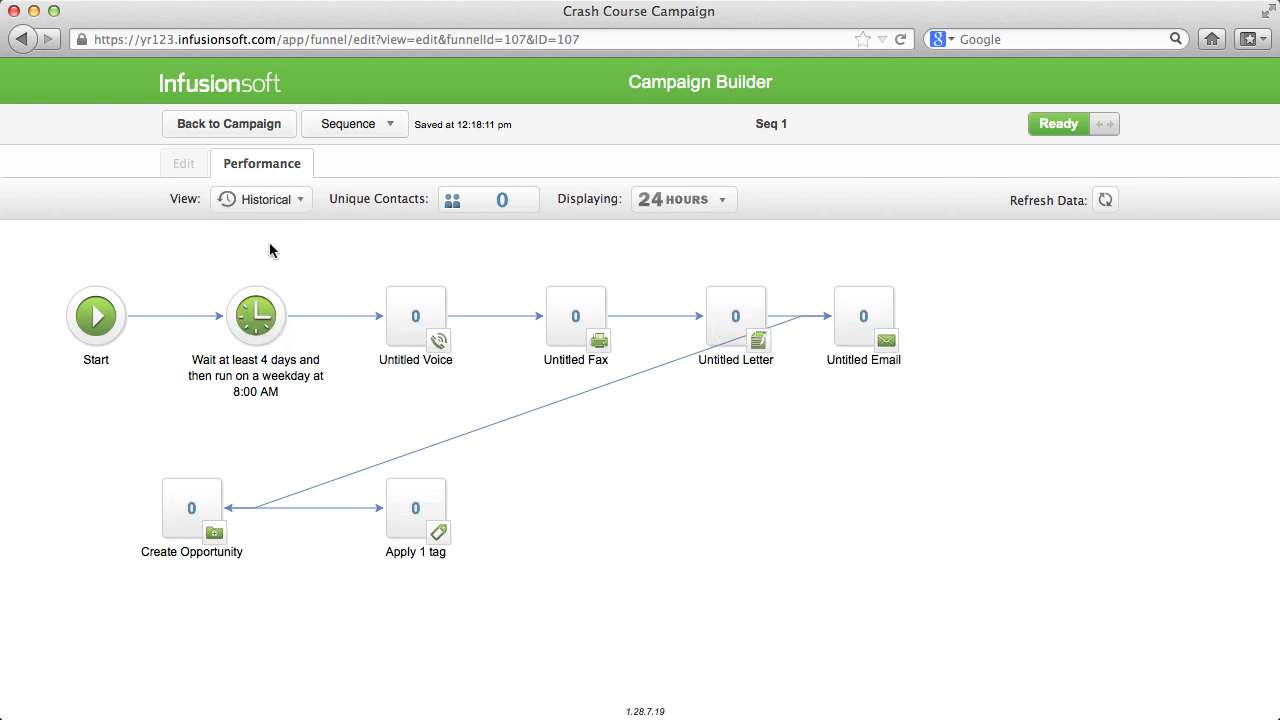
# - Return to the whole campaign's performance and compare its Active and Historical views, ending on Historical
pyautogui.click(256, 130)
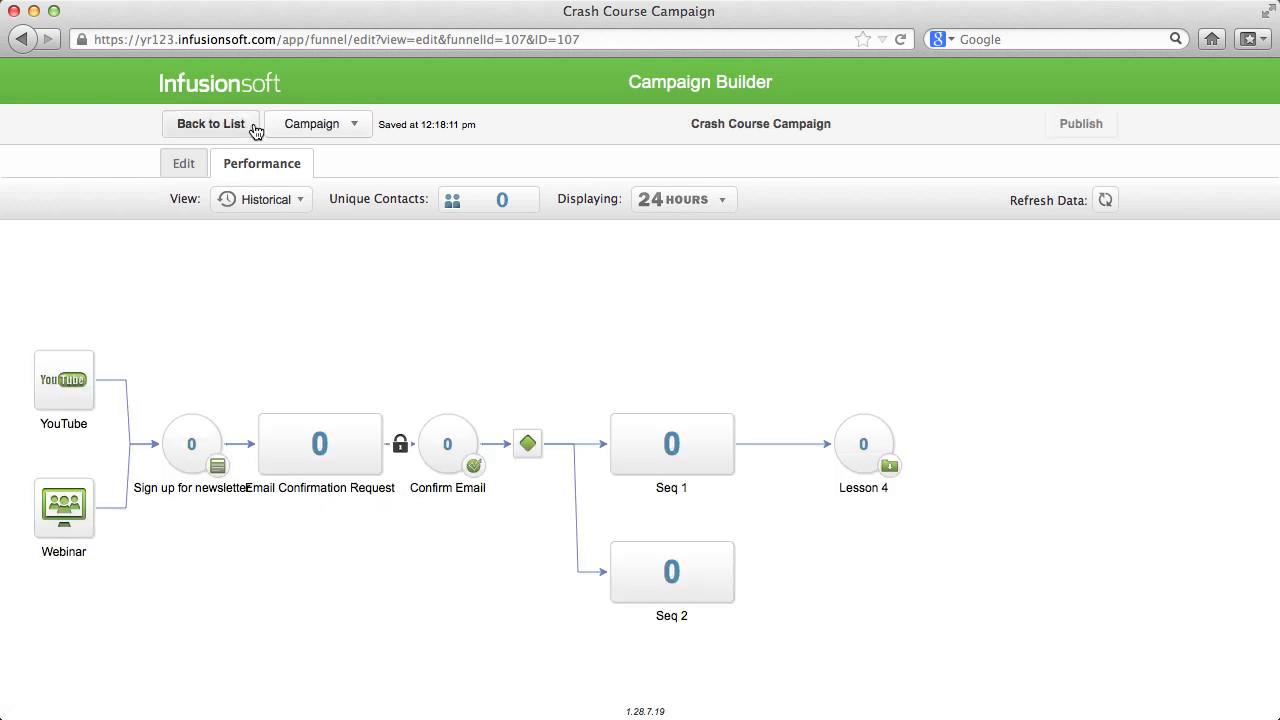
pyautogui.click(271, 204)
pyautogui.click(277, 238)
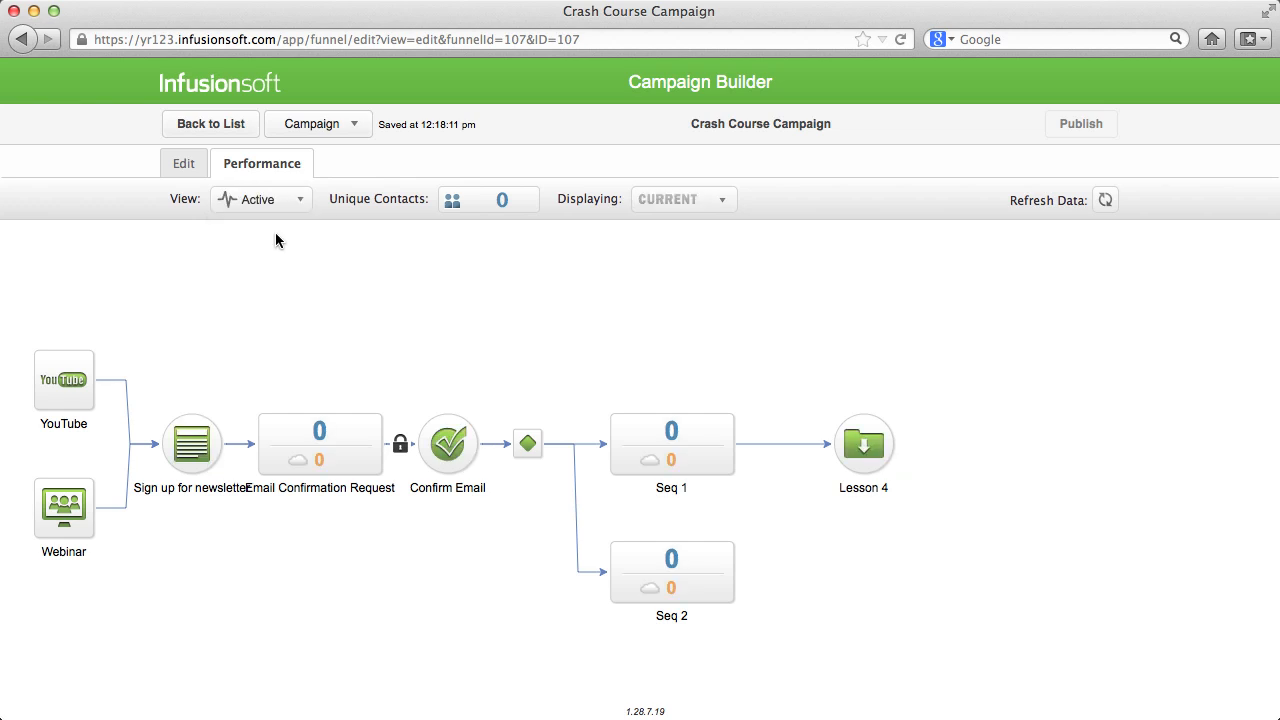
pyautogui.click(272, 206)
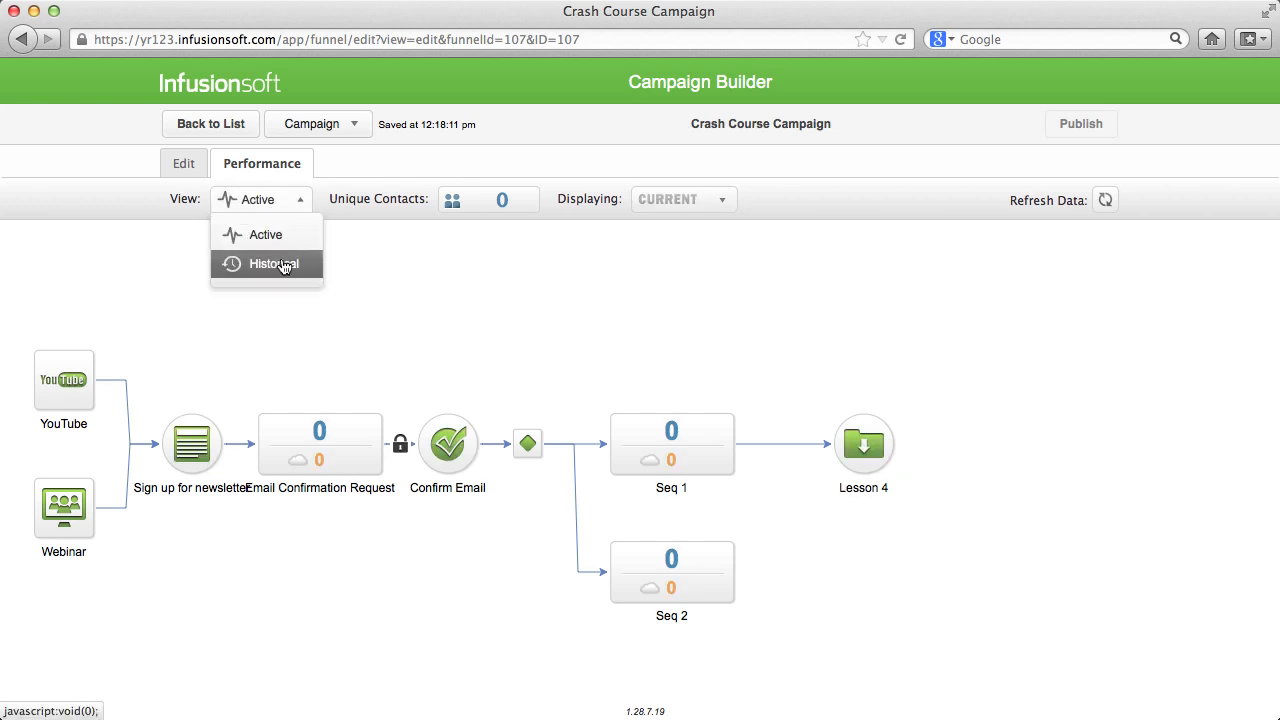
pyautogui.click(281, 262)
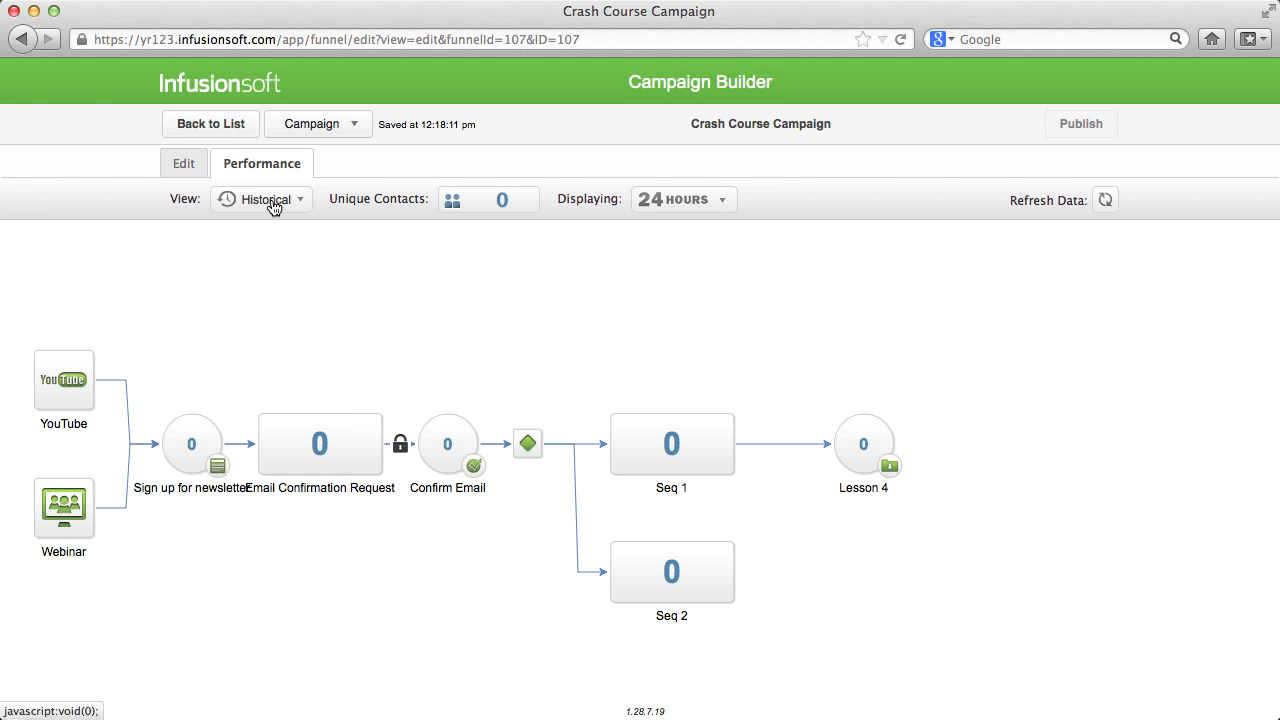
# - Save a new version of the Crash Course Campaign and dismiss the confirmation
pyautogui.click(352, 128)
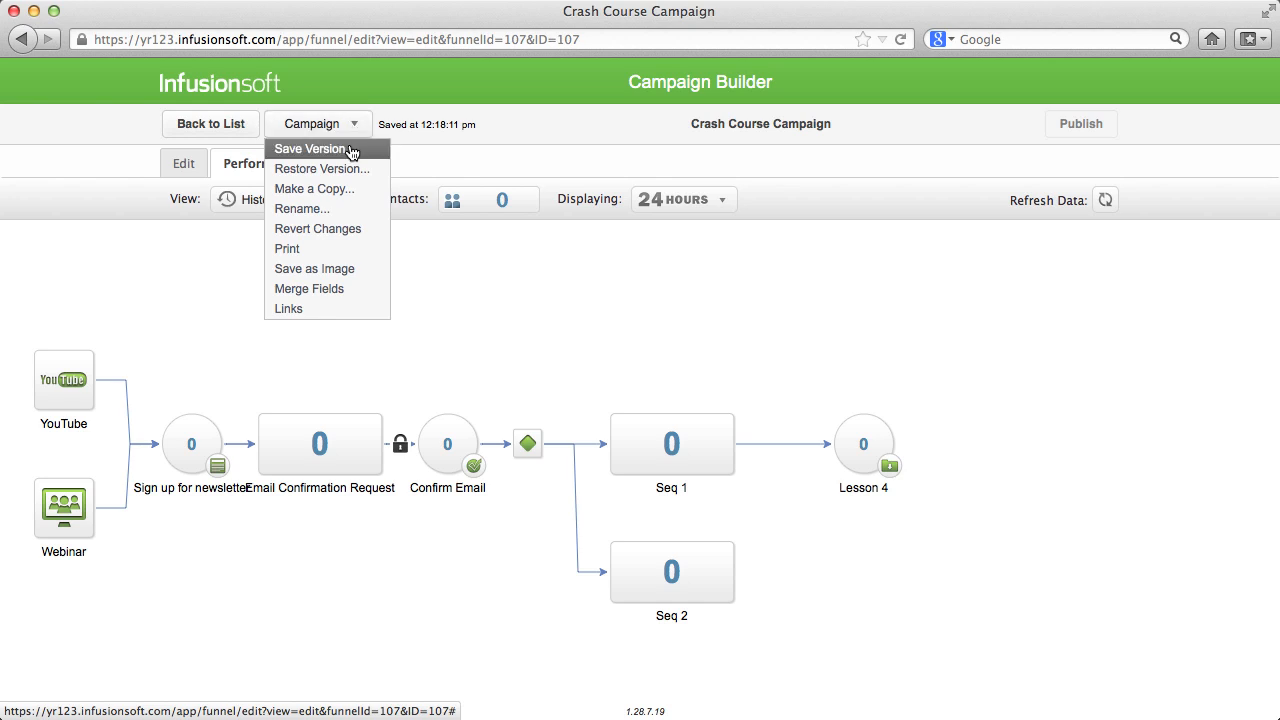
pyautogui.click(352, 151)
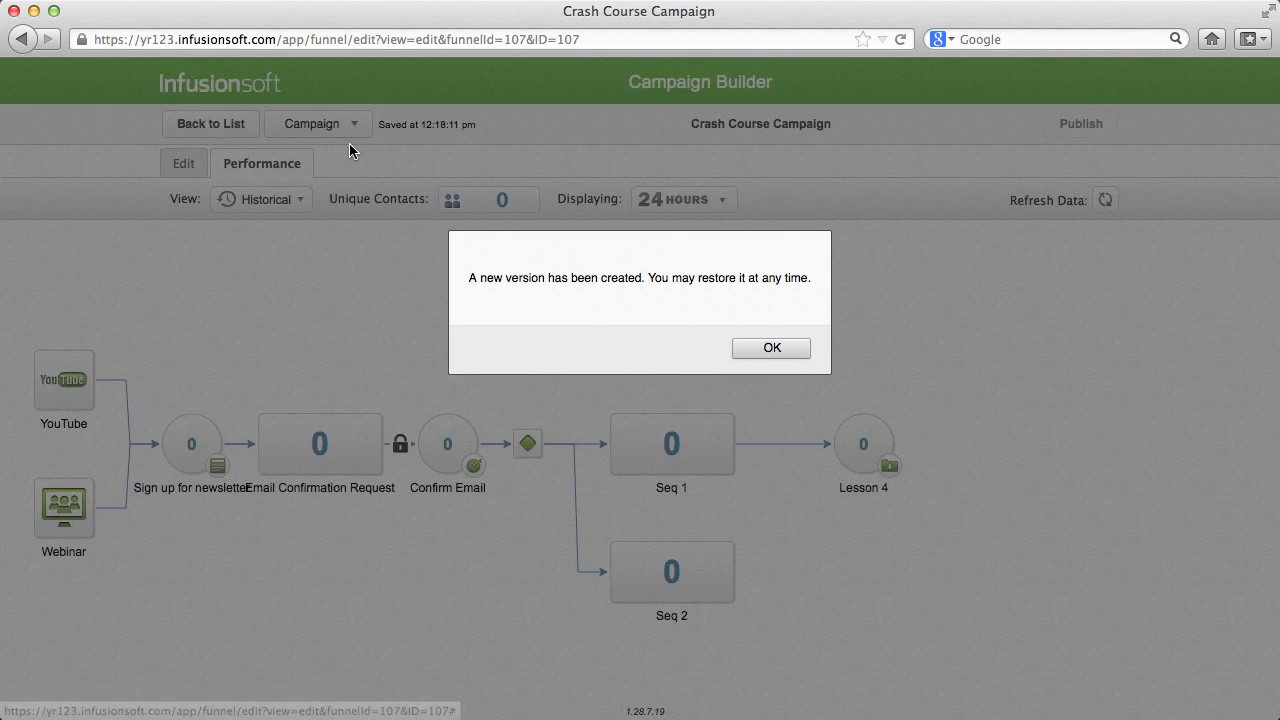
pyautogui.click(772, 350)
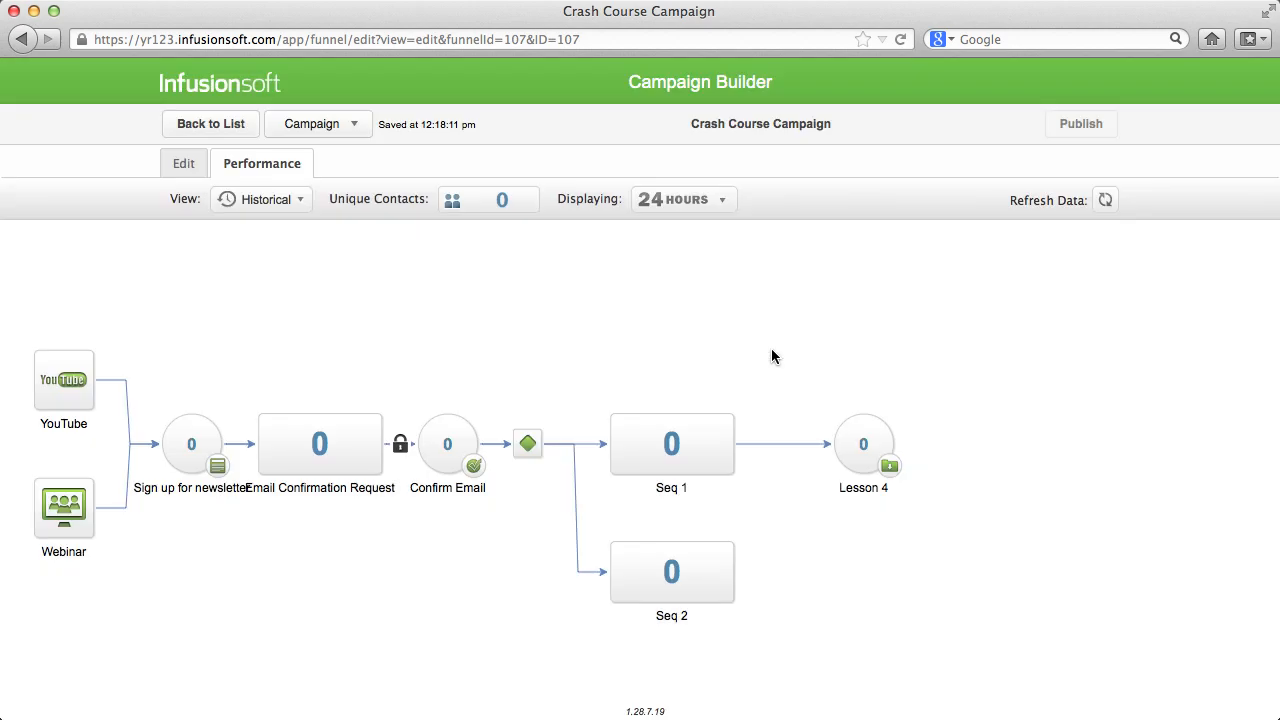
# - Make a copy of the Crash Course Campaign and name it Crash Course Campaign 2
pyautogui.click(354, 133)
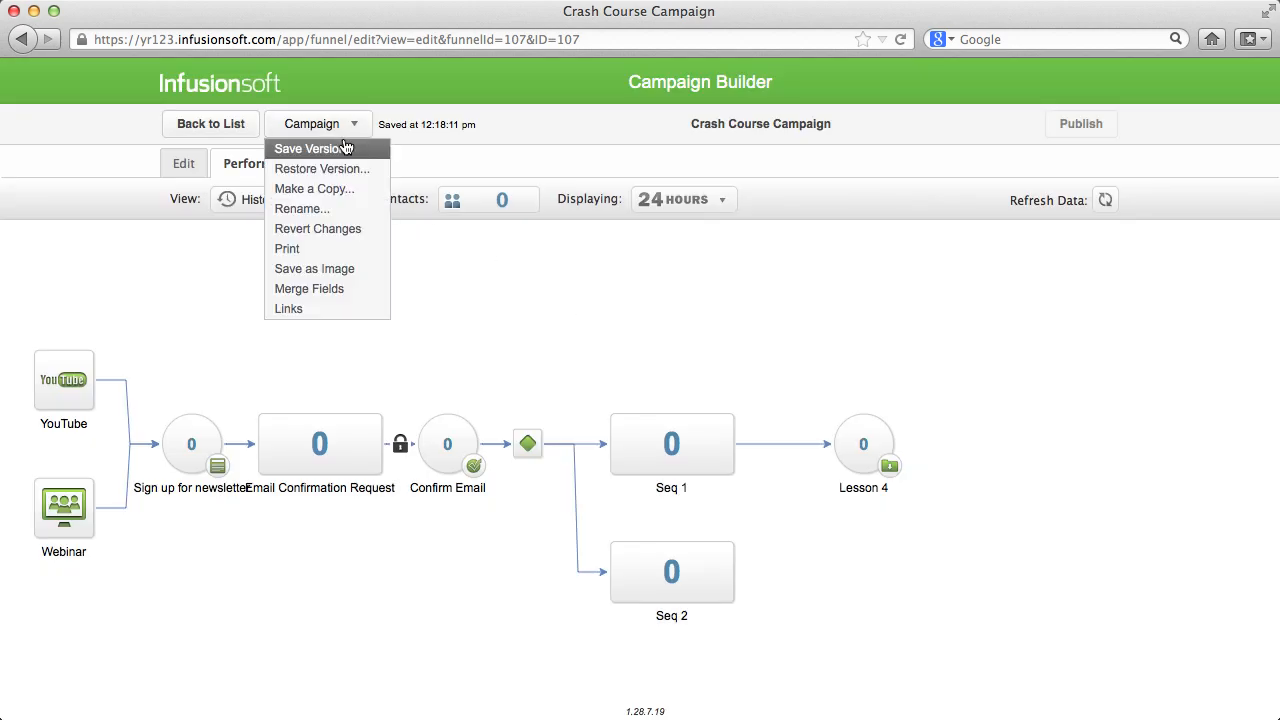
pyautogui.click(330, 199)
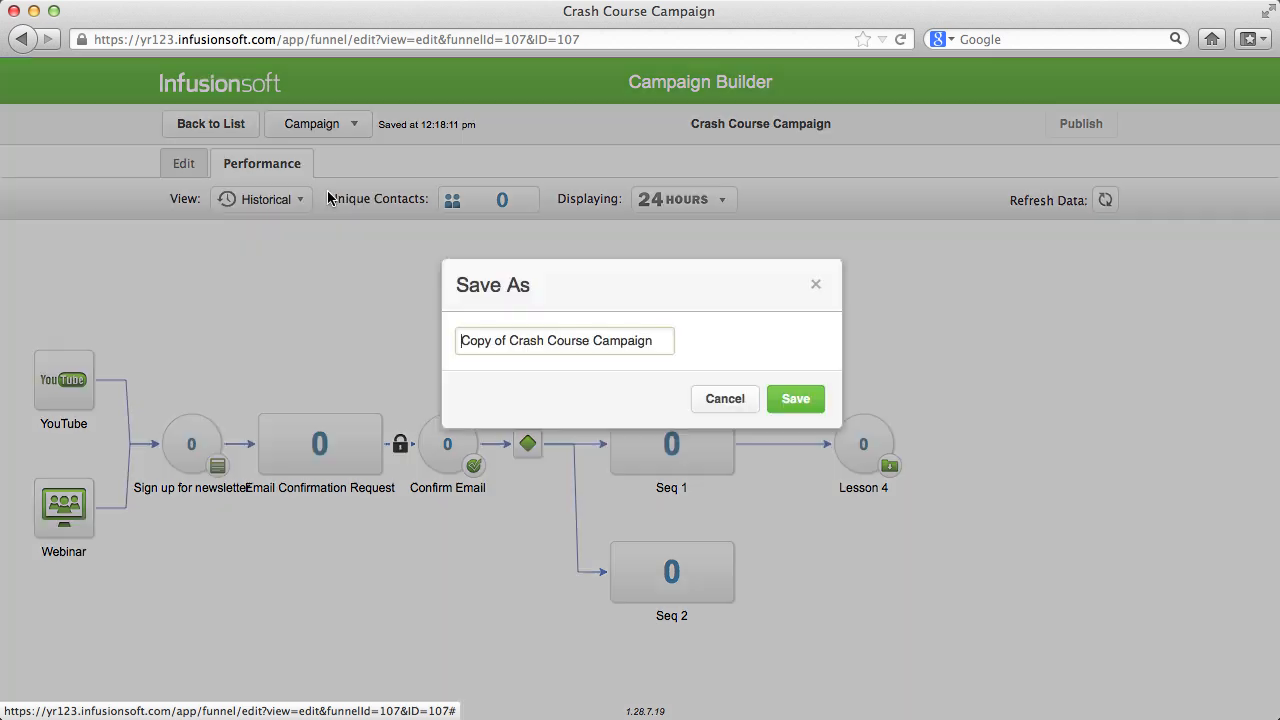
pyautogui.write('2')
pyautogui.moveTo(511, 341); pyautogui.dragTo(428, 345)
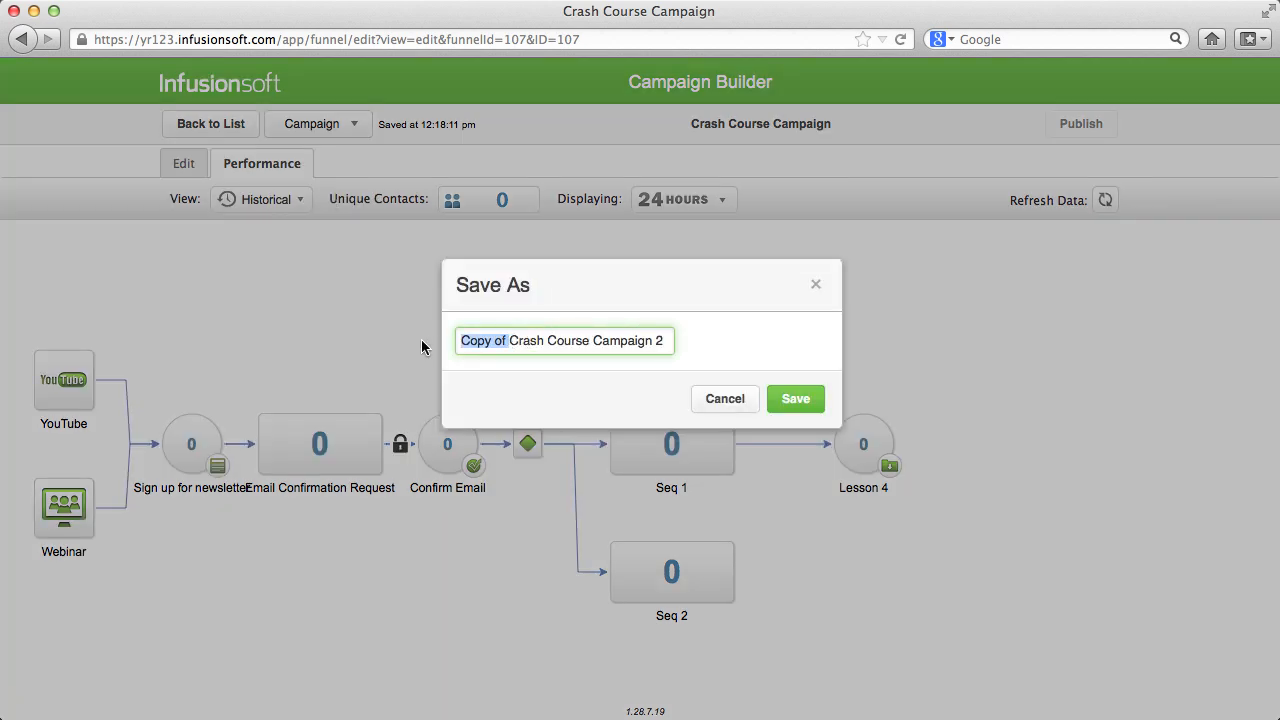
pyautogui.press('BackSpace')
pyautogui.click(789, 400)
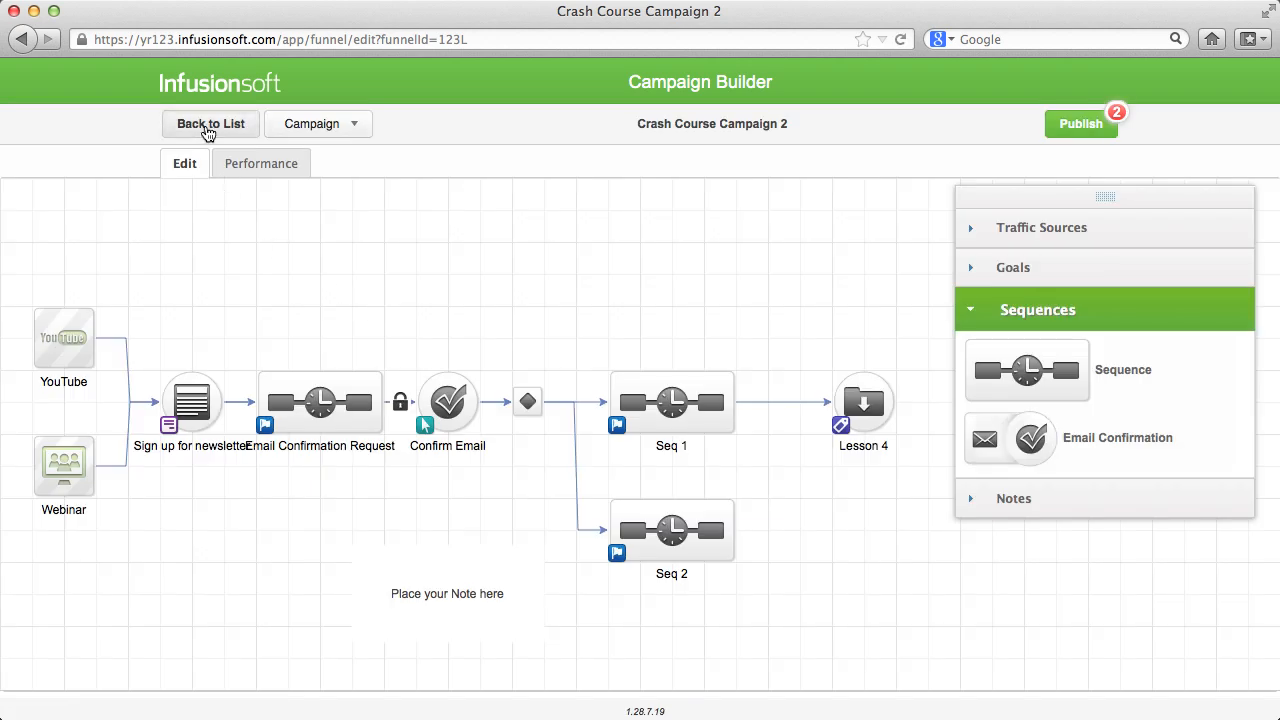
# - Return to the campaign list, select only Crash Course Campaign 2, and un-publish and delete it
pyautogui.click(207, 128)
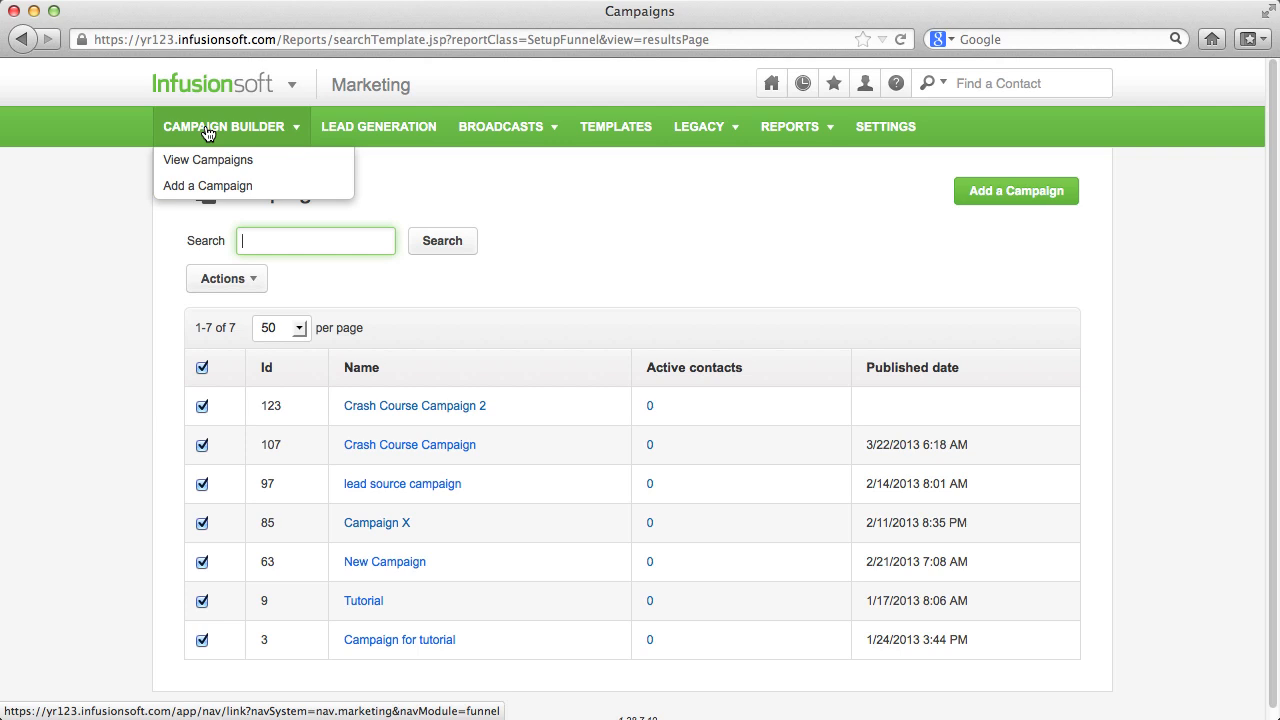
pyautogui.click(201, 369)
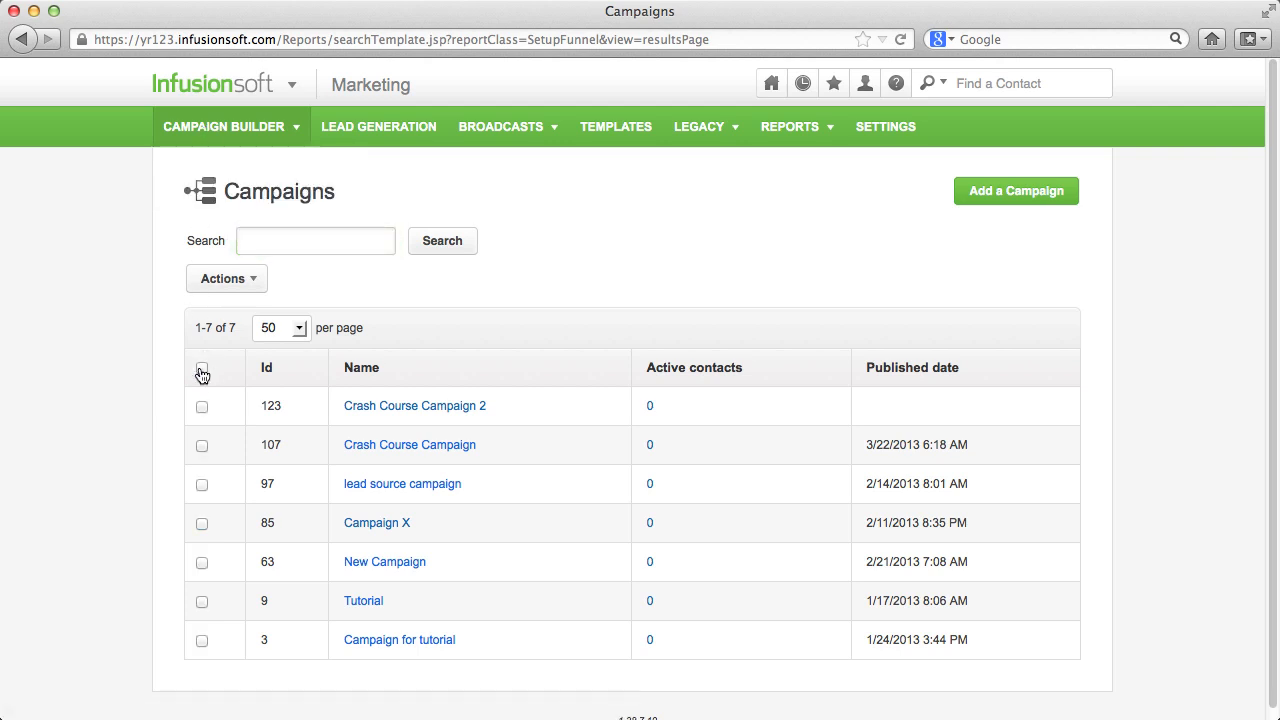
pyautogui.click(201, 407)
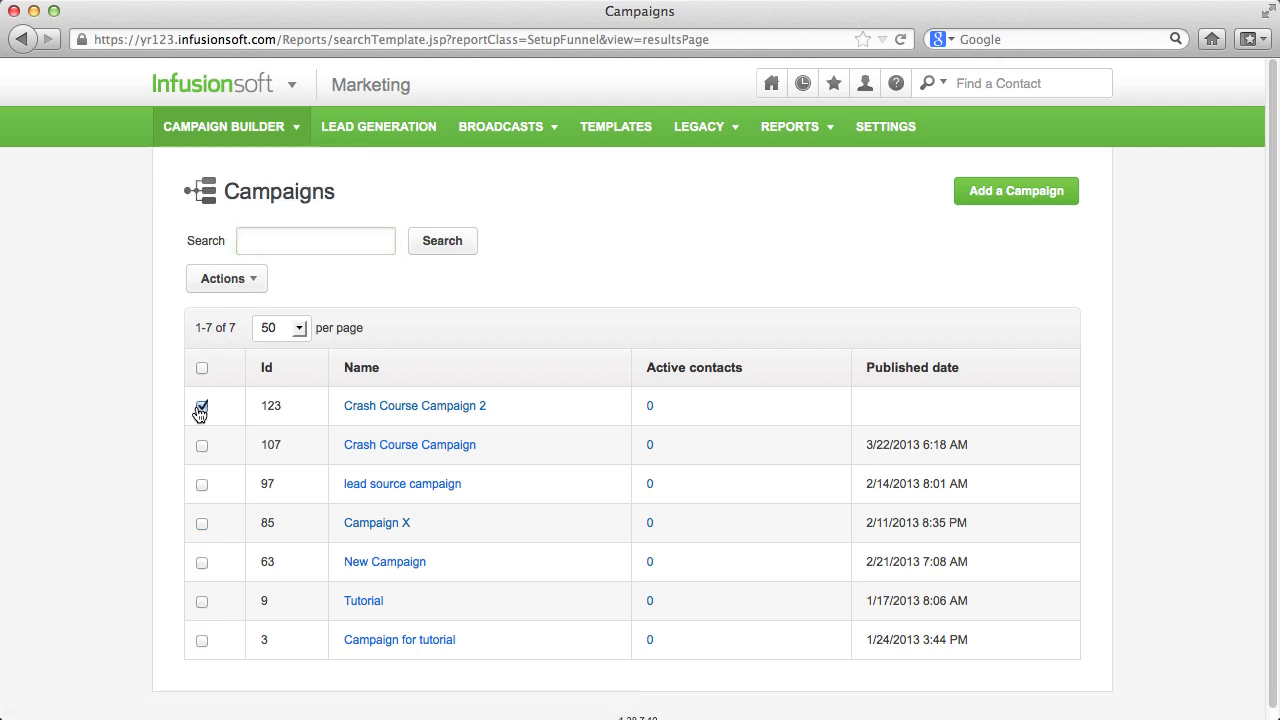
pyautogui.click(255, 285)
pyautogui.click(255, 353)
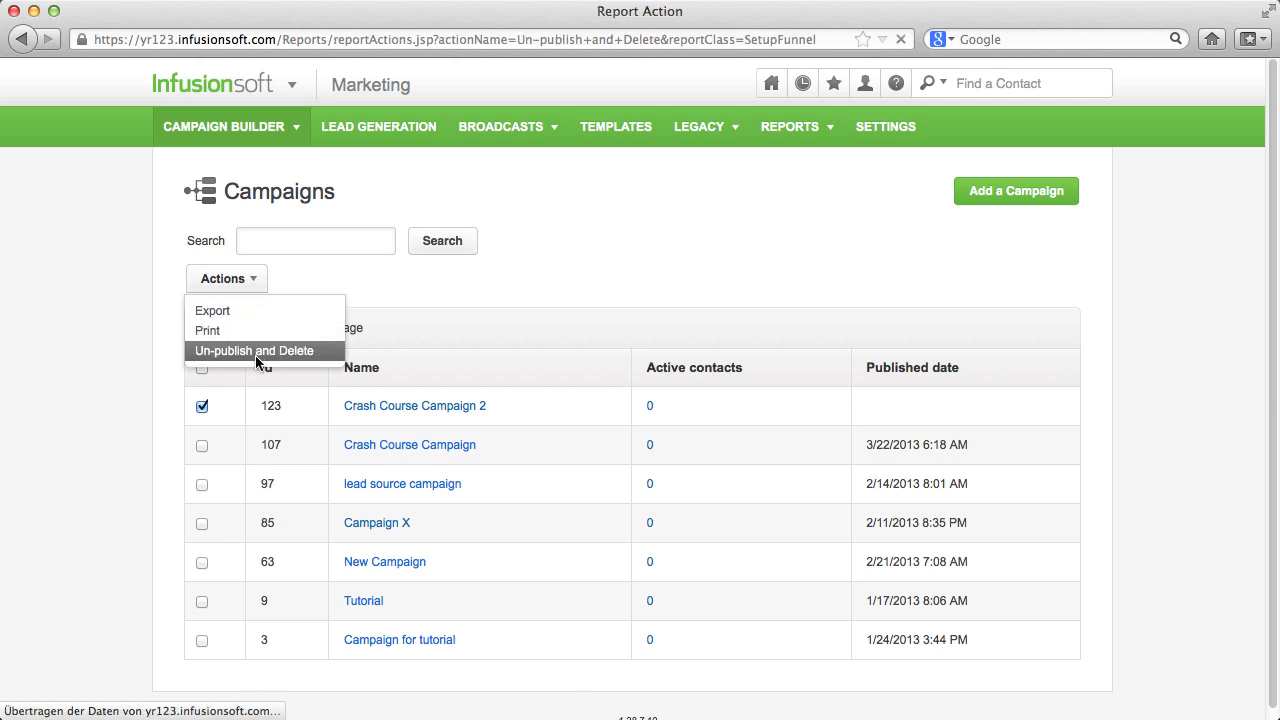
pyautogui.click(242, 318)
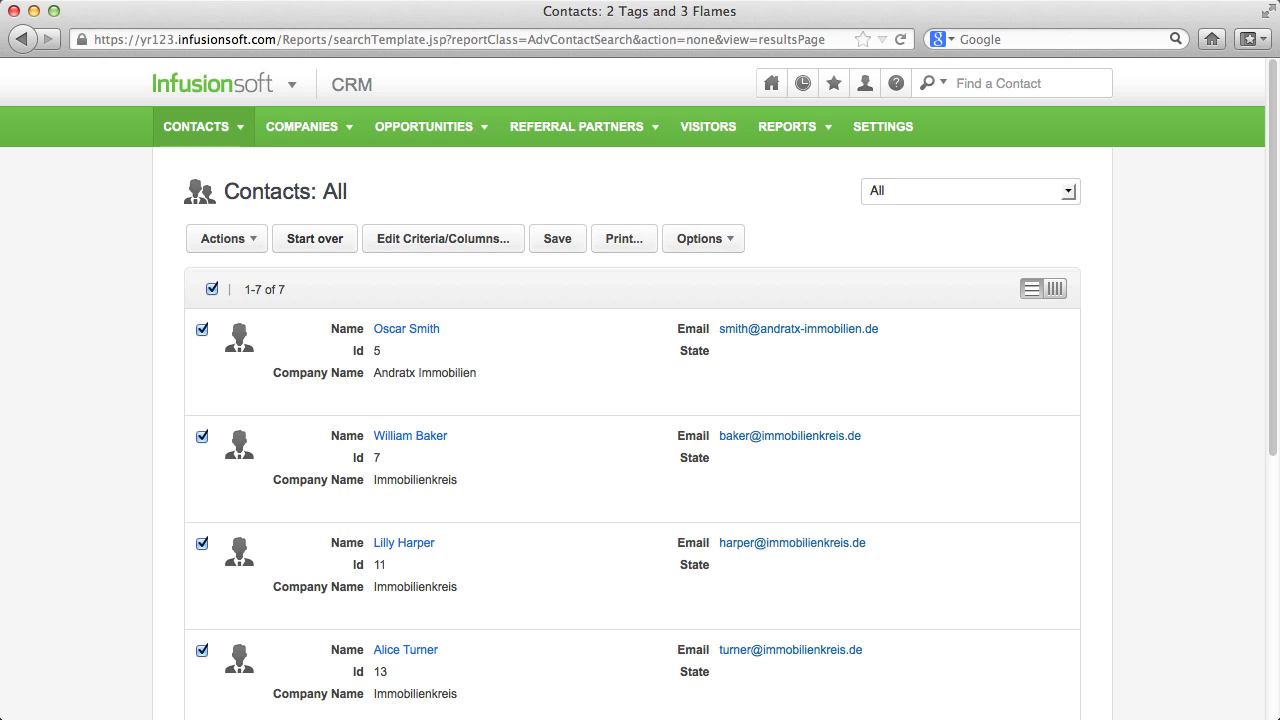
# - Load the saved contact search 2 Tags and 3 Flames and start Seq 1 of the Crash Course Campaign for all its contacts
pyautogui.click(1069, 191)
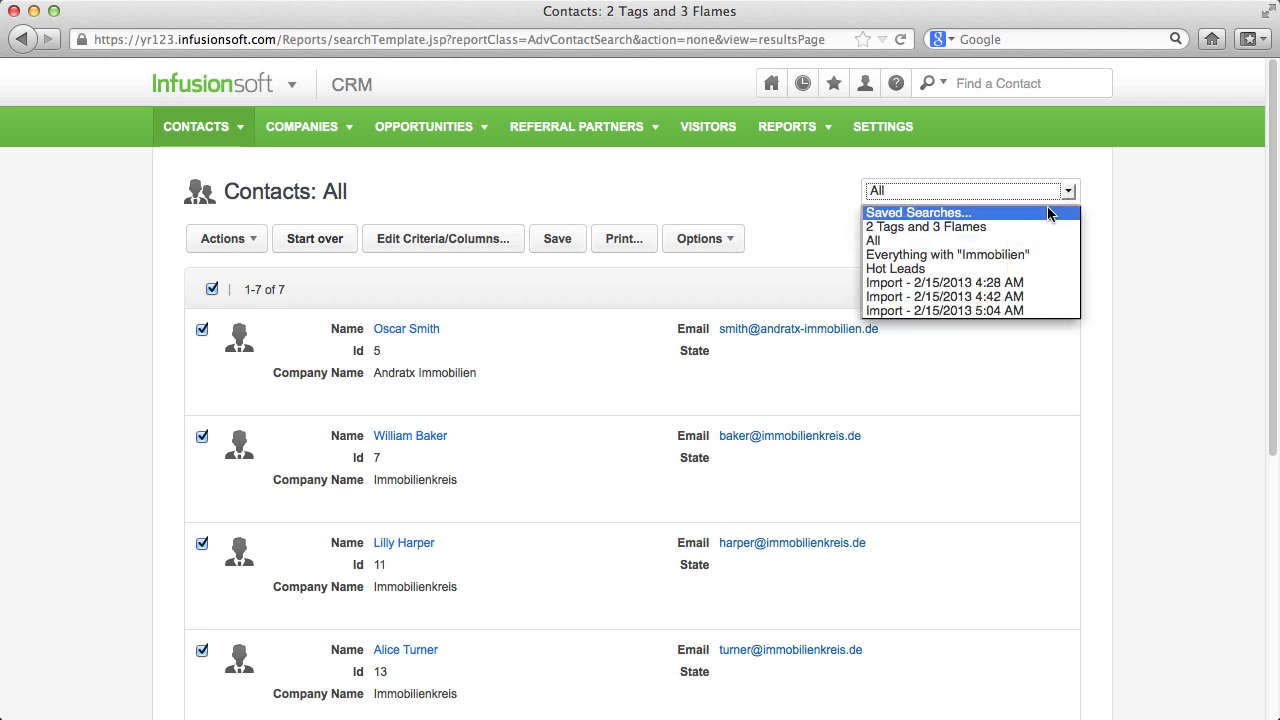
pyautogui.click(1025, 226)
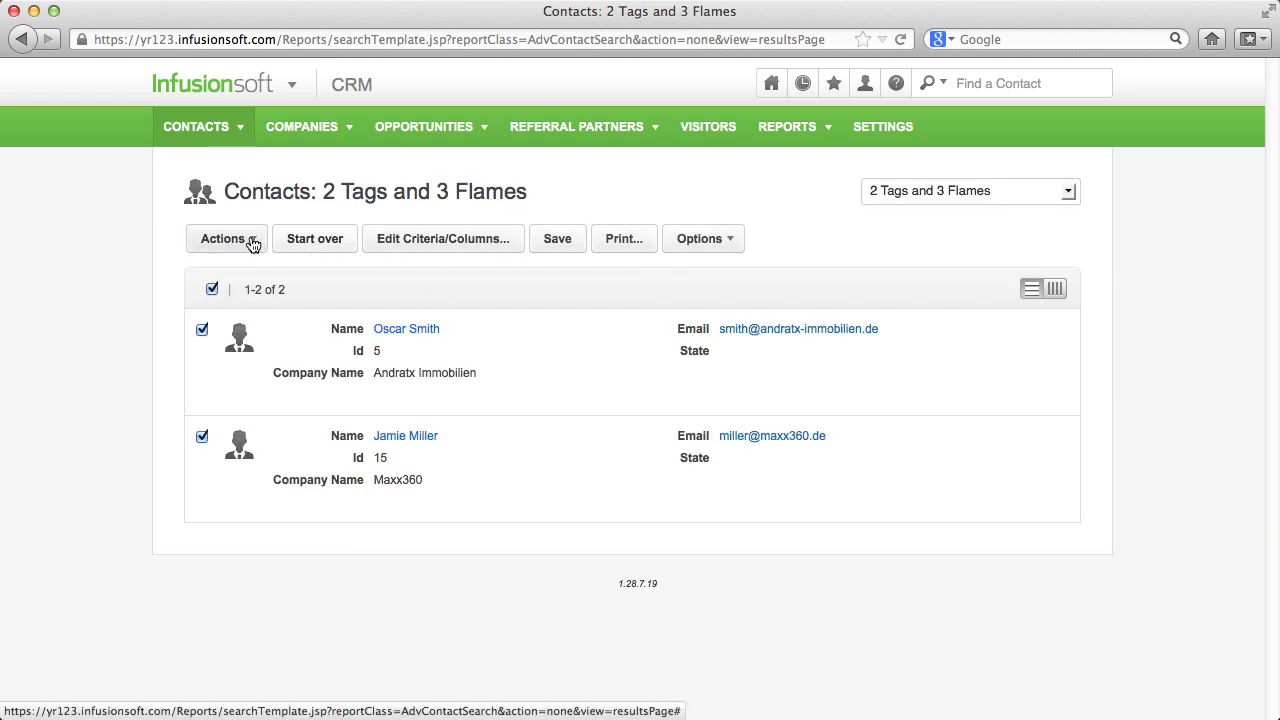
pyautogui.click(253, 245)
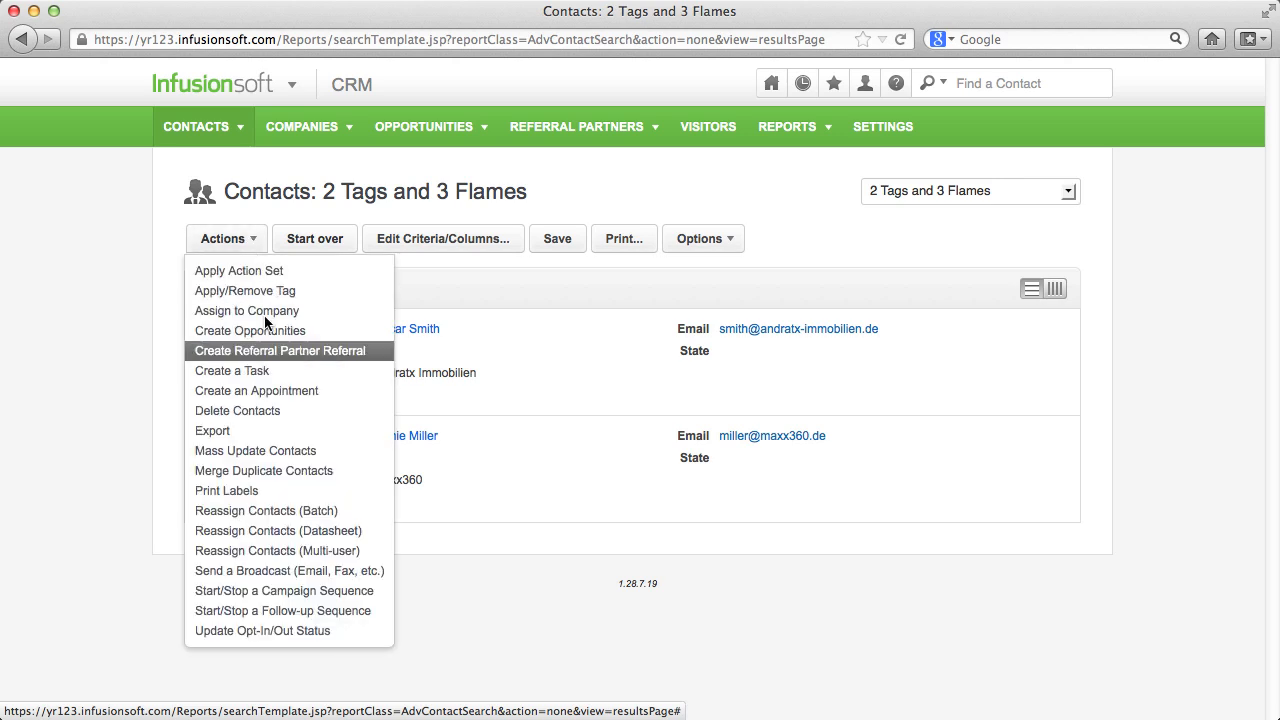
pyautogui.click(329, 592)
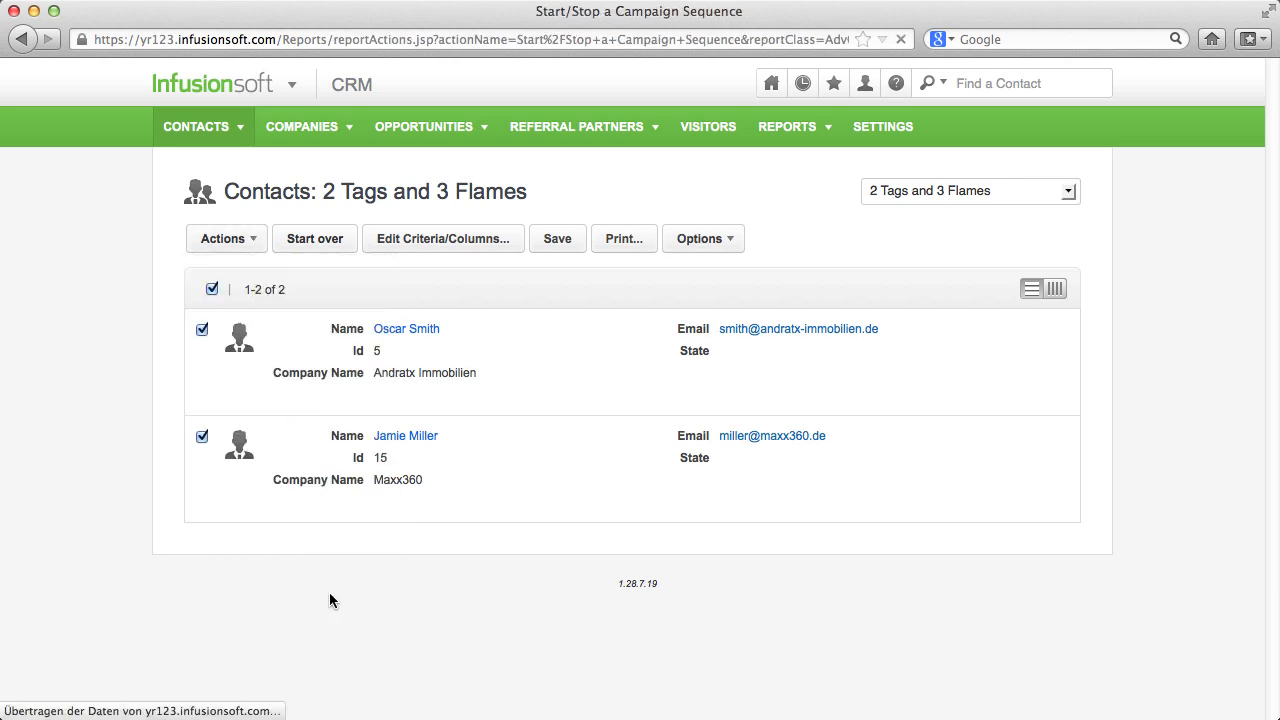
pyautogui.click(391, 274)
pyautogui.click(391, 274)
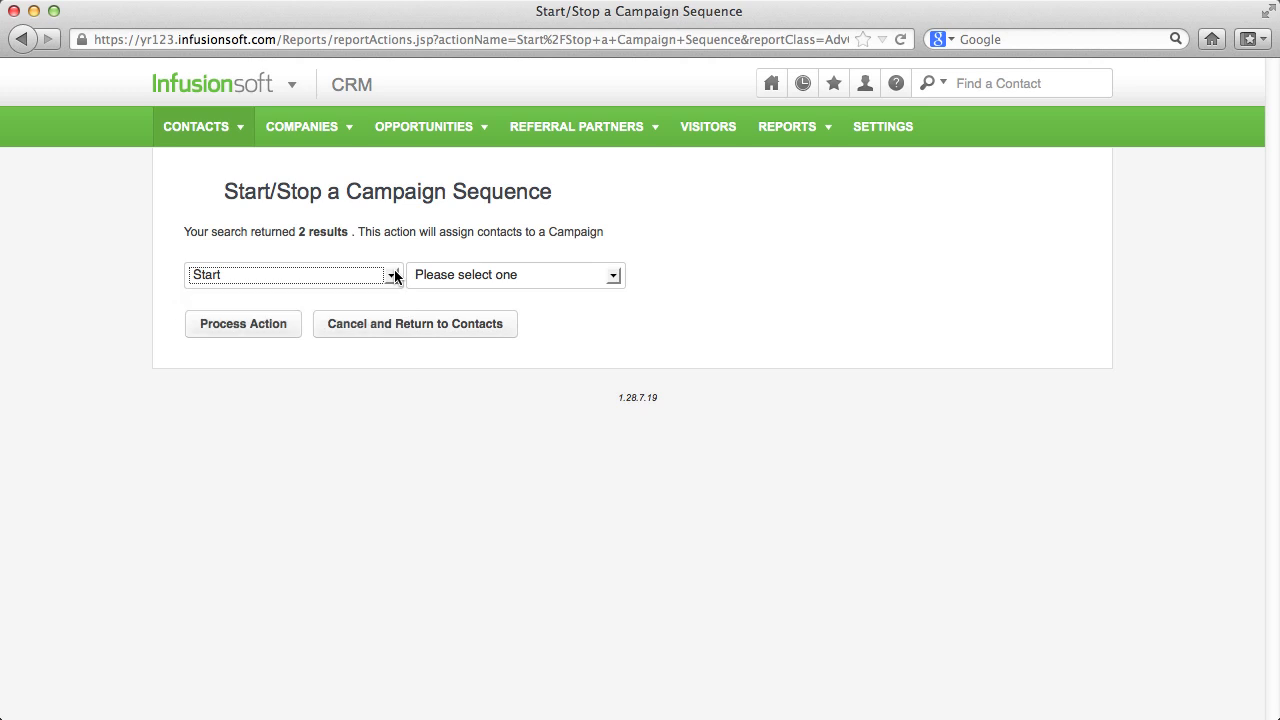
pyautogui.click(606, 276)
pyautogui.click(603, 338)
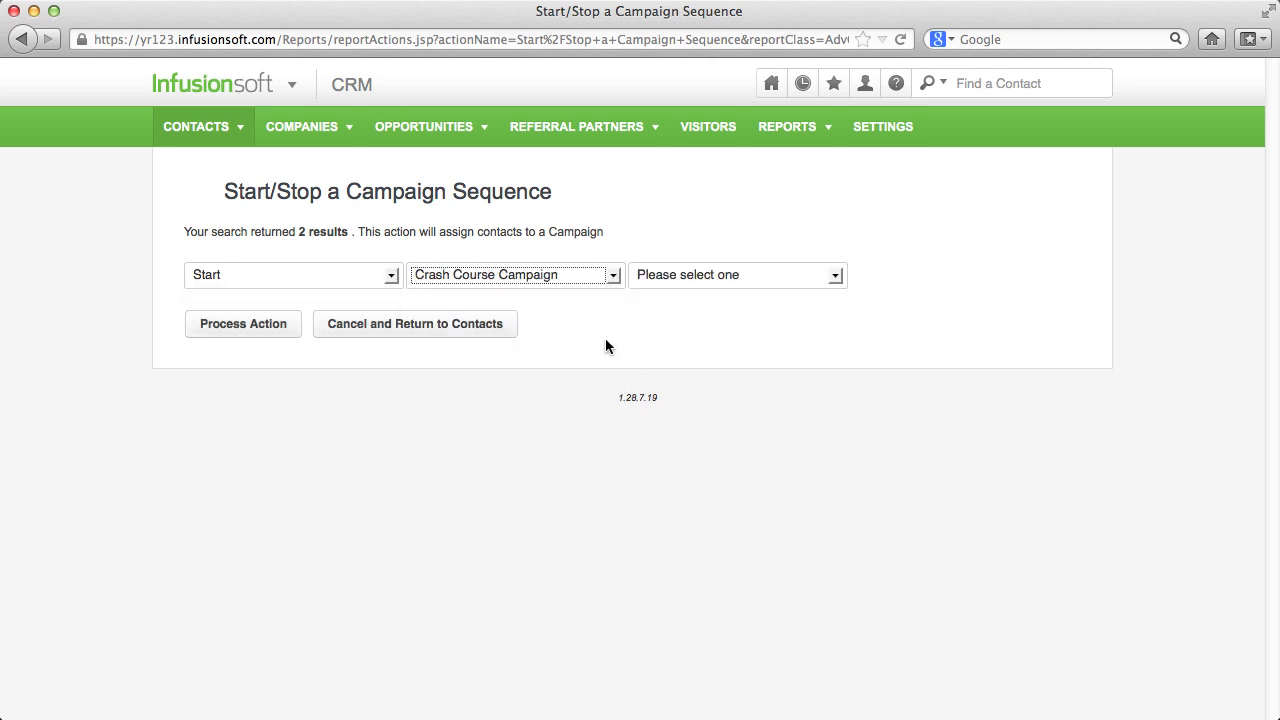
pyautogui.click(769, 277)
pyautogui.click(781, 324)
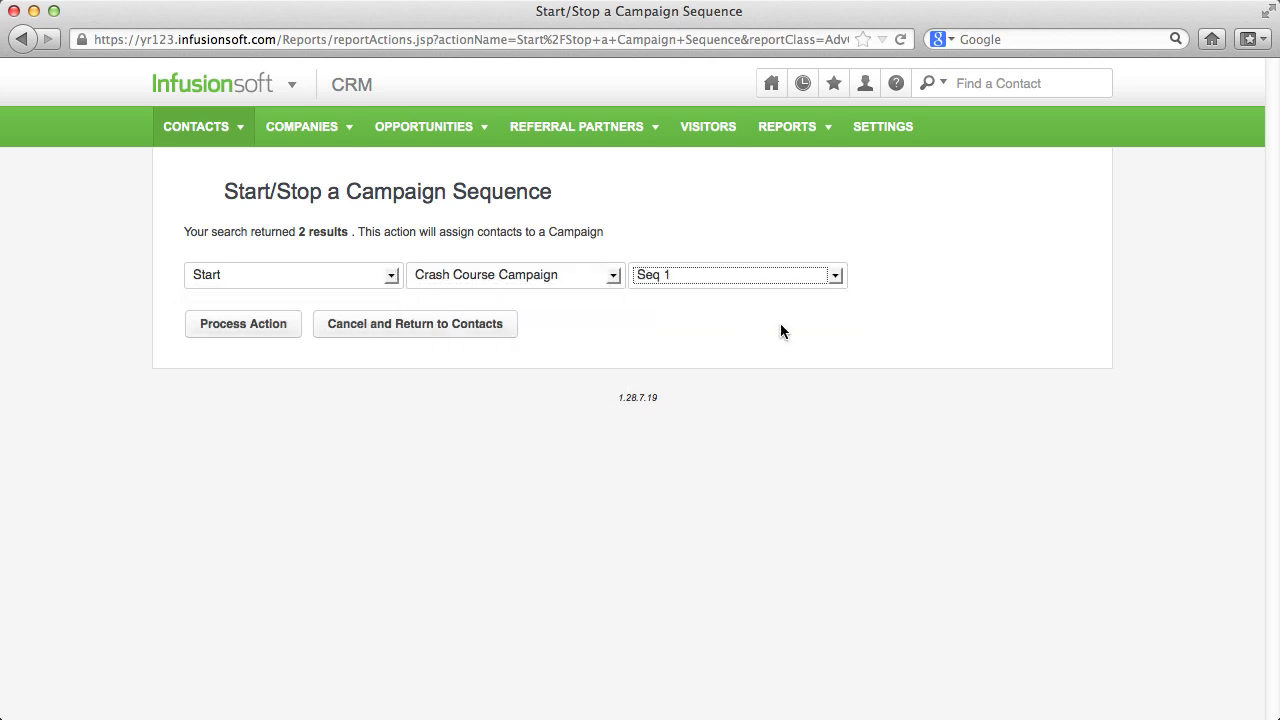
pyautogui.click(271, 333)
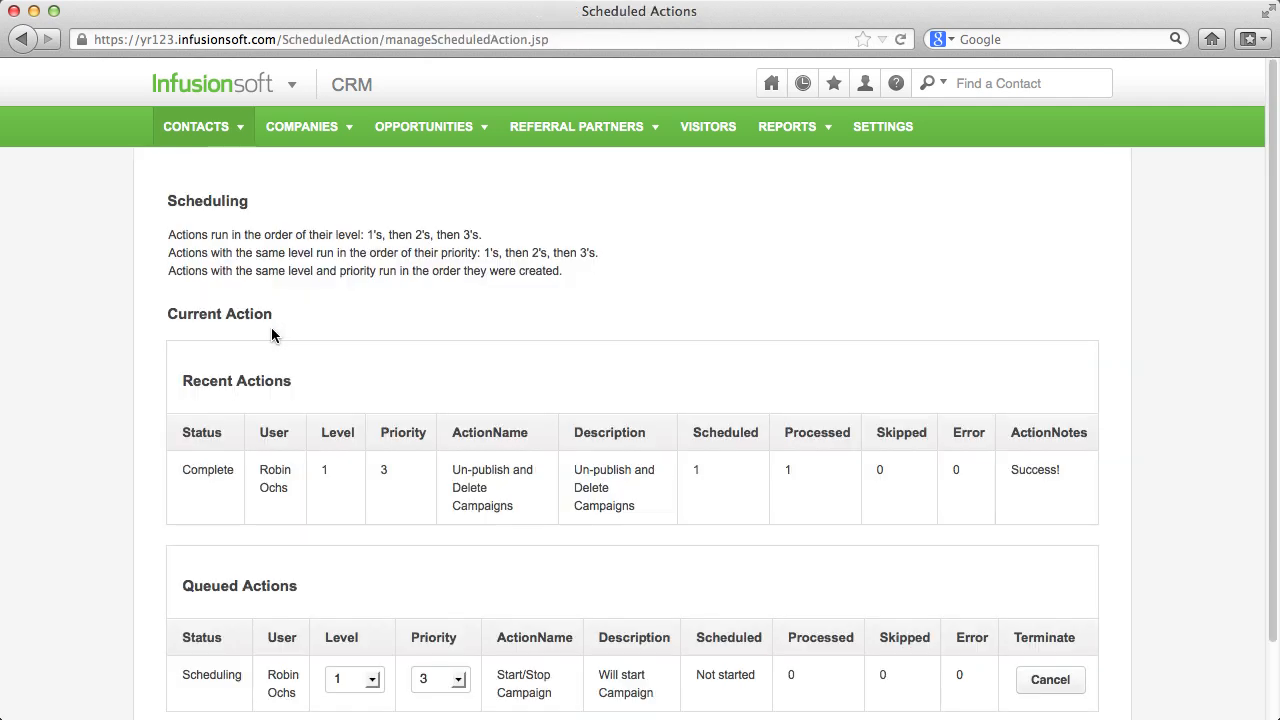
# - Return to the contacts and review the first contact's recent campaign history and upcoming campaign items
pyautogui.click(190, 130)
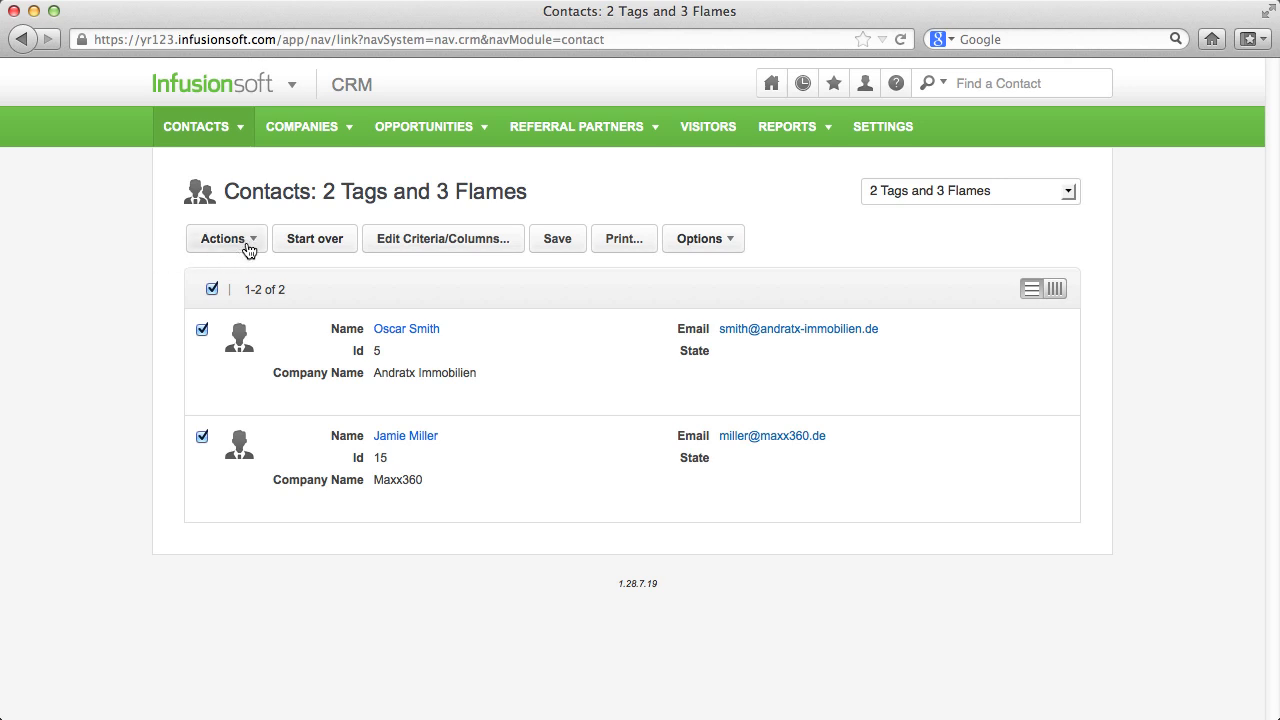
pyautogui.click(250, 244)
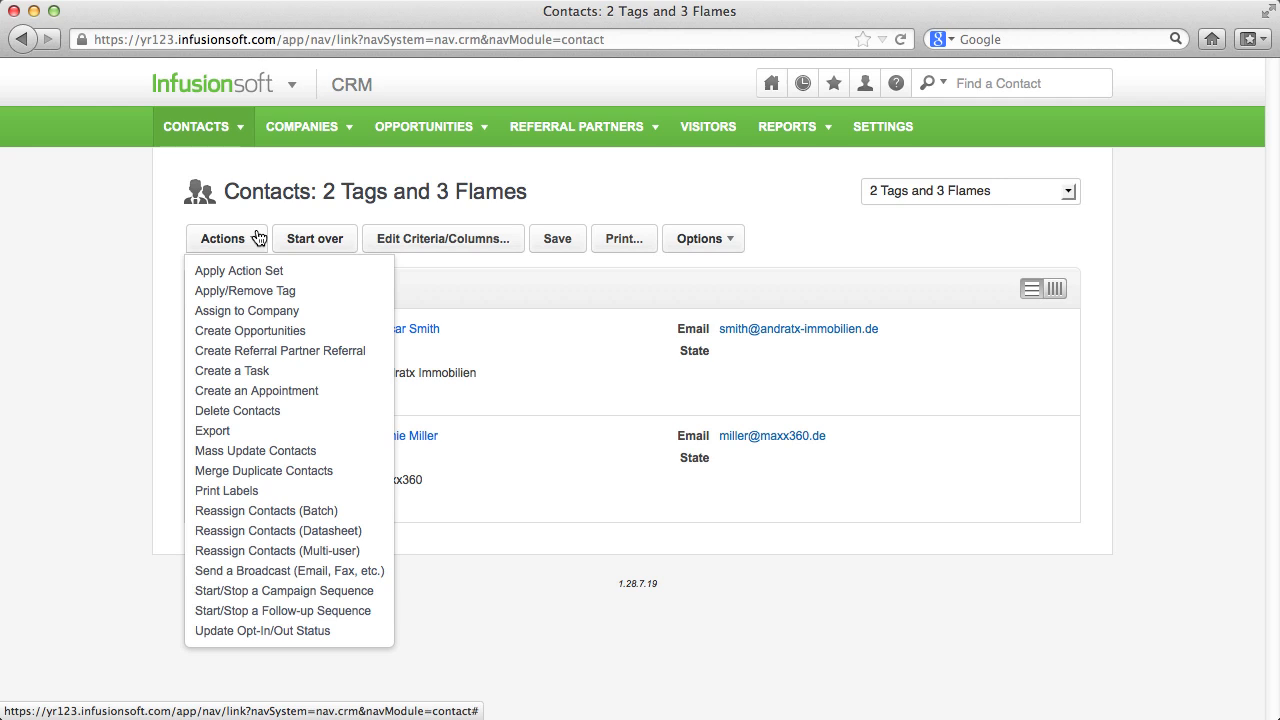
pyautogui.click(257, 237)
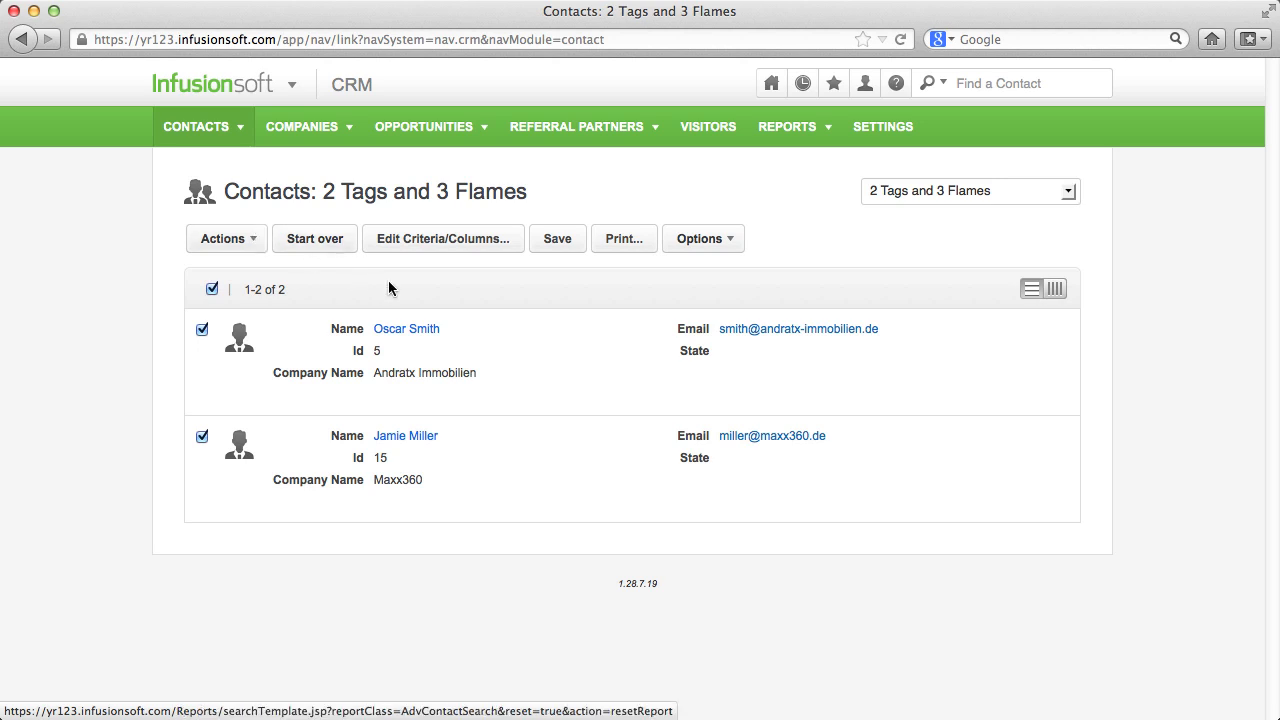
pyautogui.moveTo(522, 360)
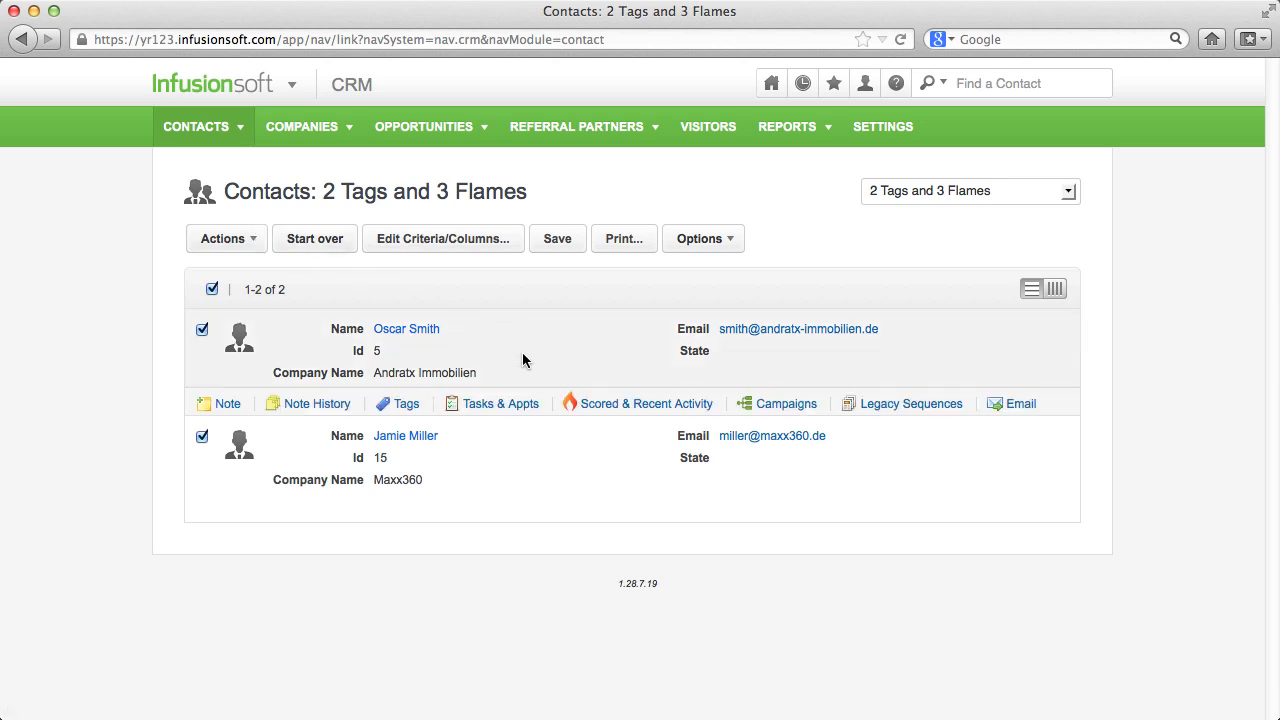
pyautogui.click(787, 404)
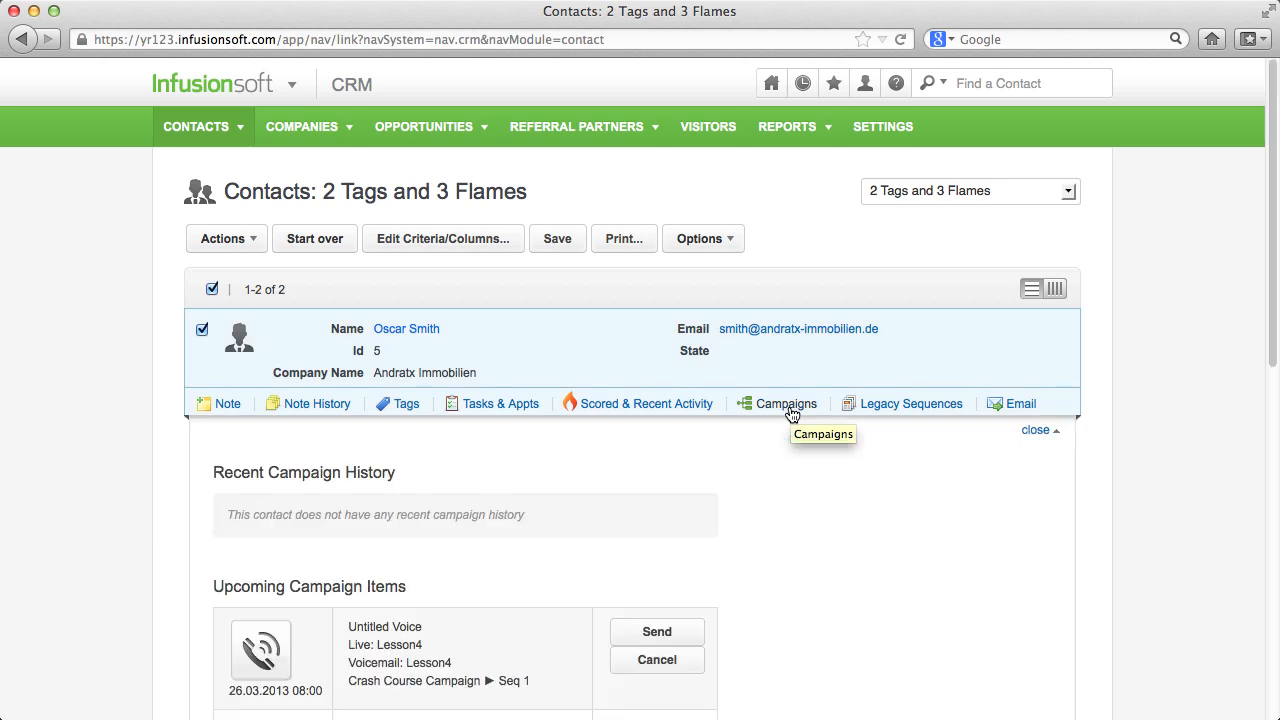
pyautogui.scroll(-5, 791, 415)
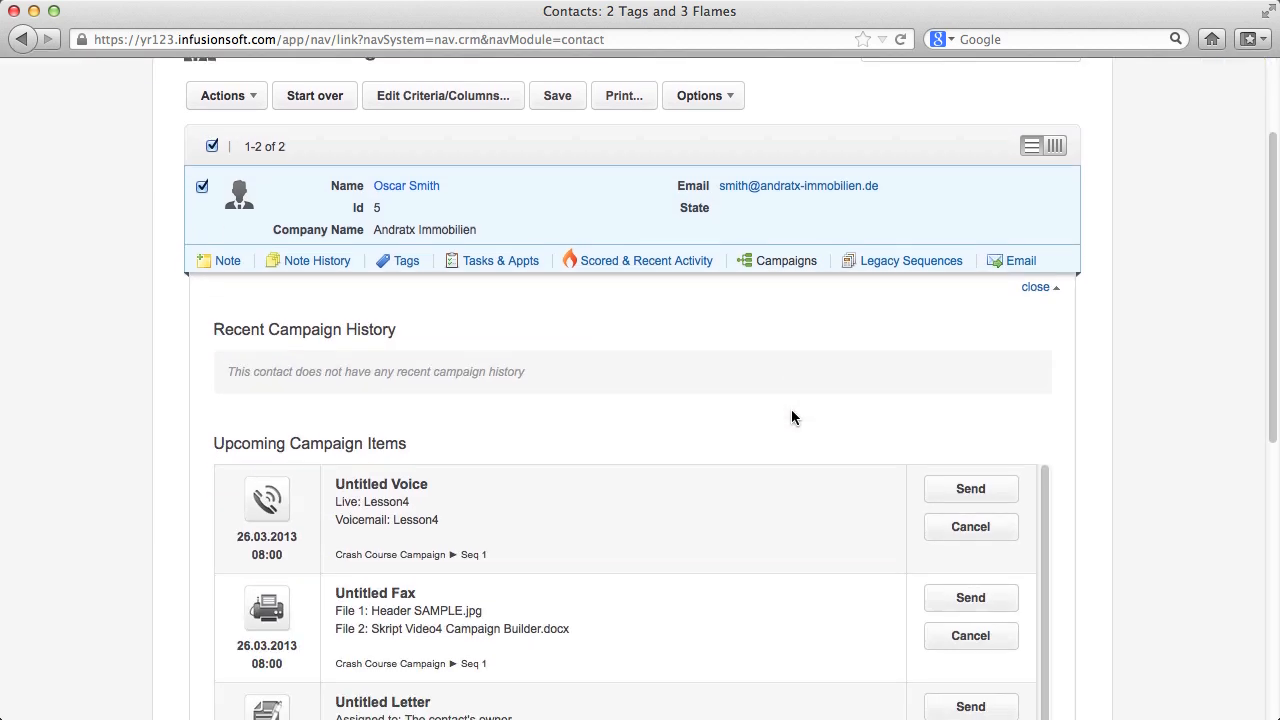
pyautogui.scroll(-4, 791, 417)
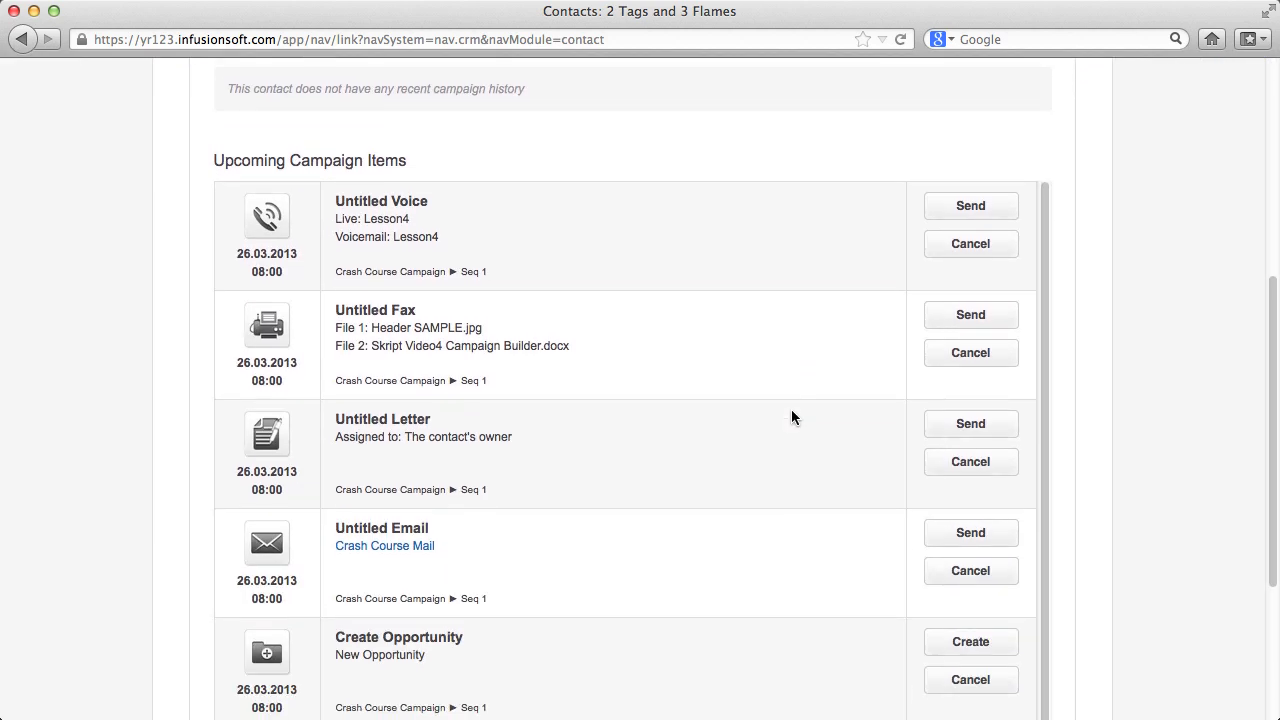
pyautogui.scroll(-5, 791, 417)
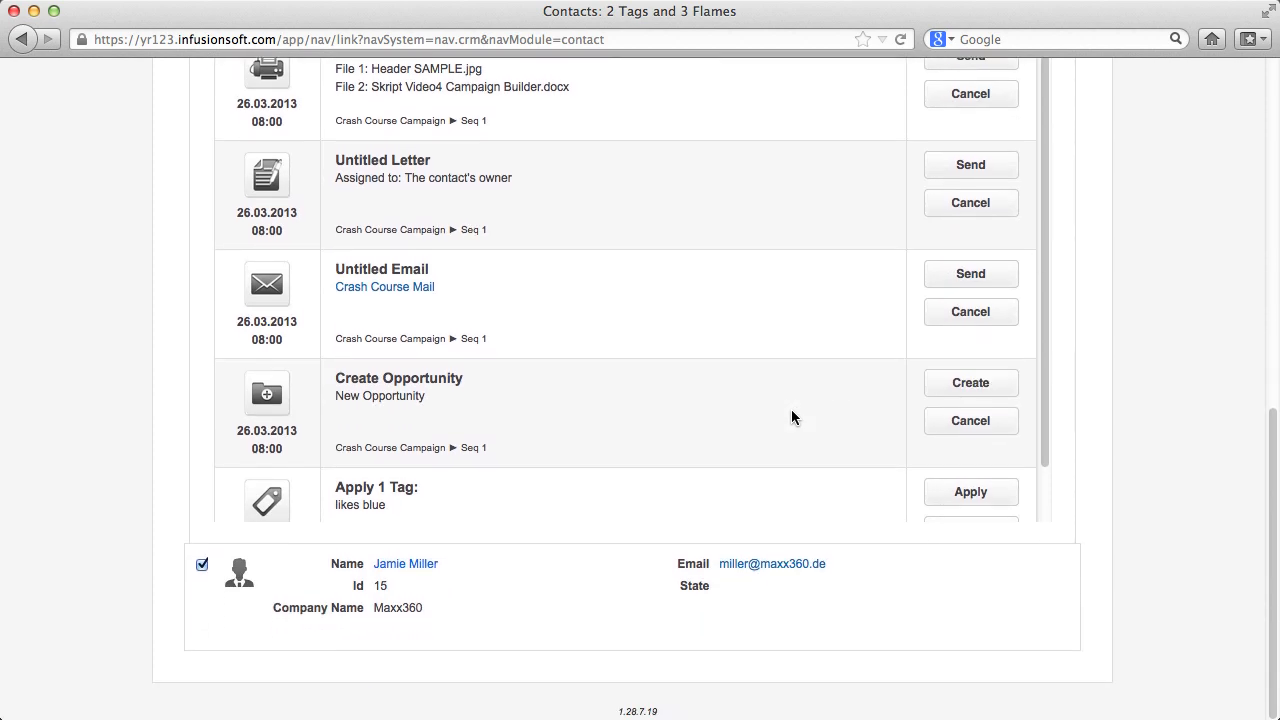
pyautogui.scroll(8, 791, 415)
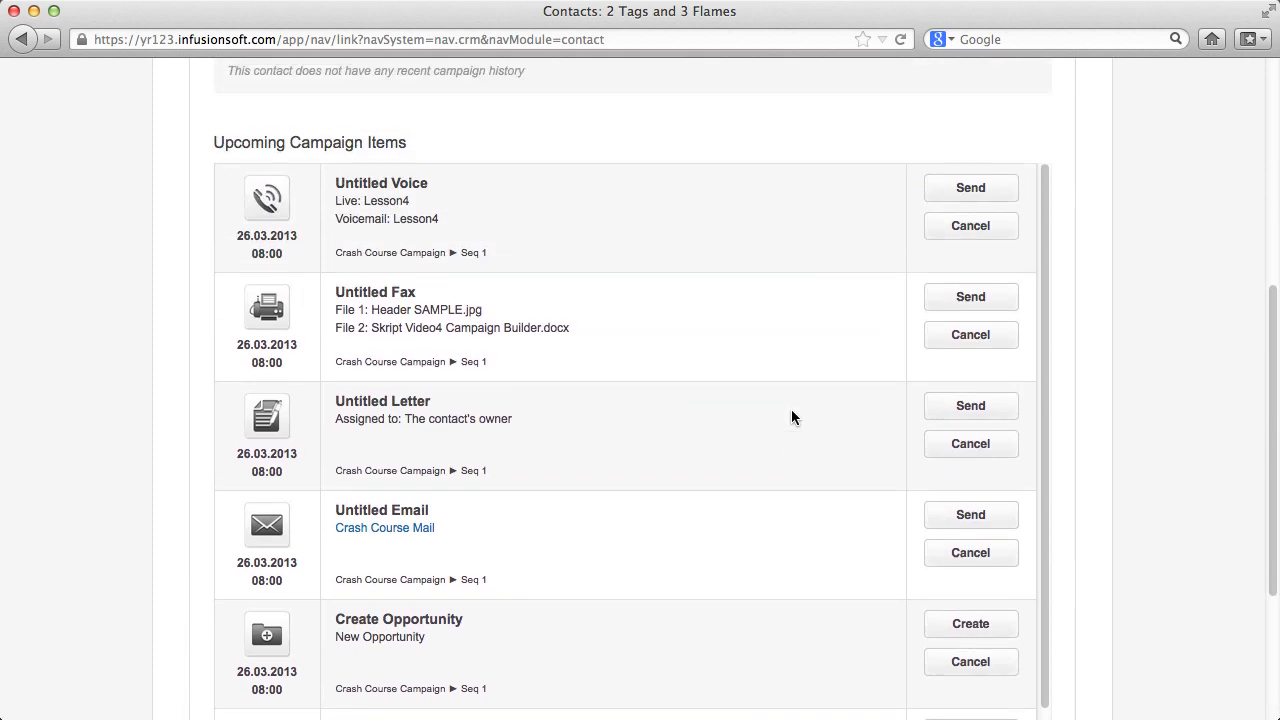
pyautogui.scroll(6, 791, 410)
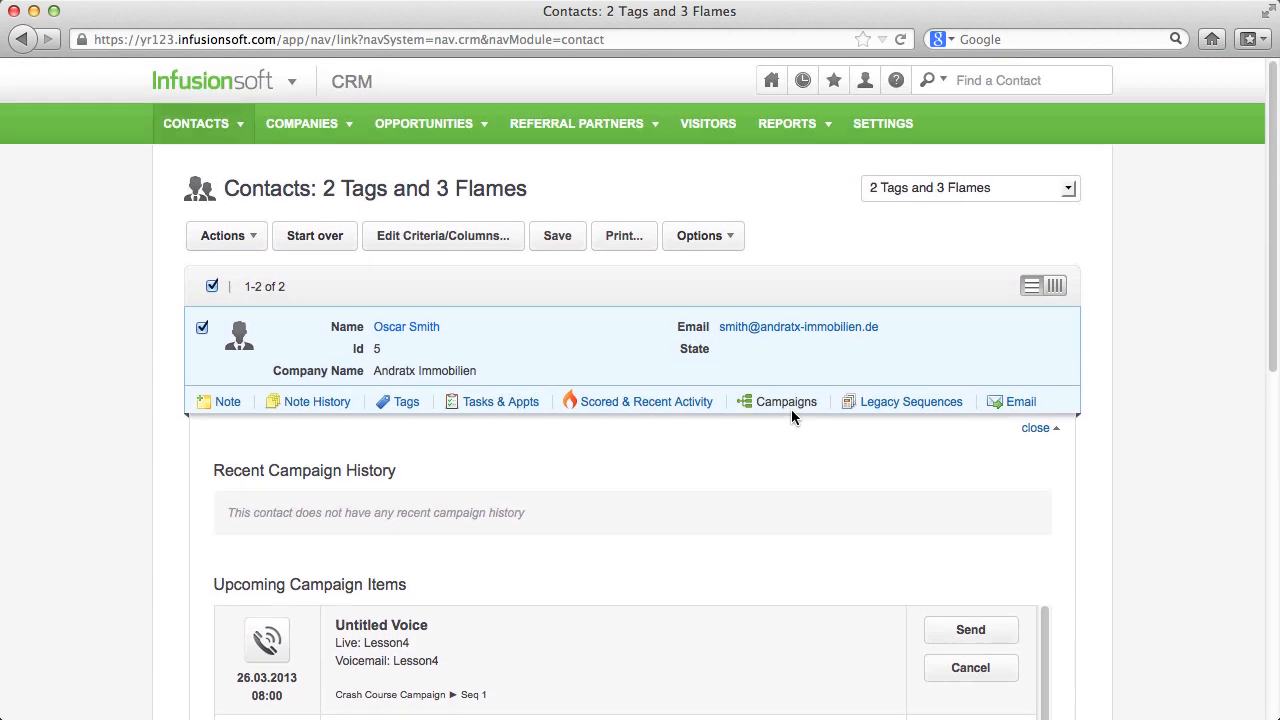